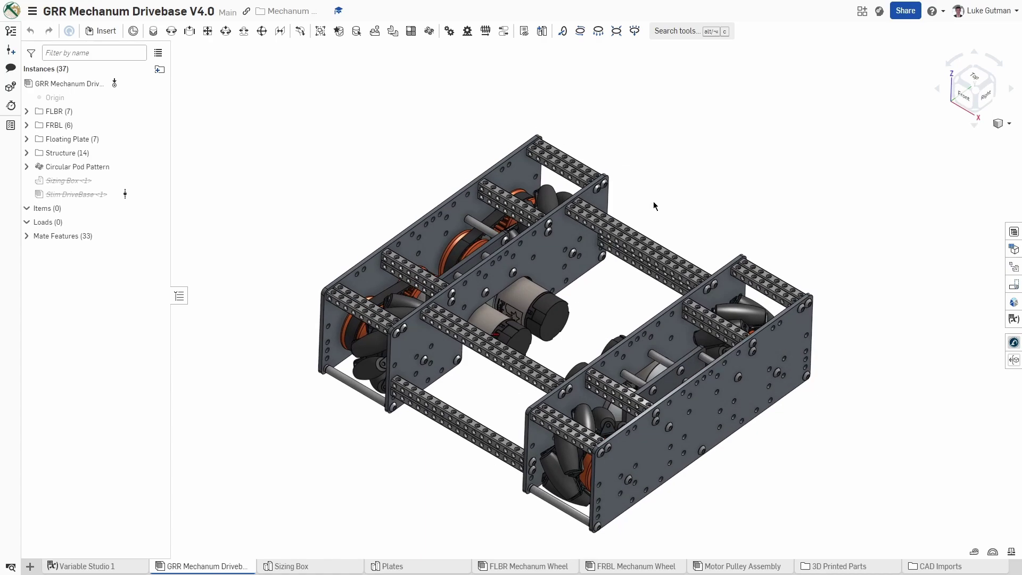
scroll(366, 142, down, 2)
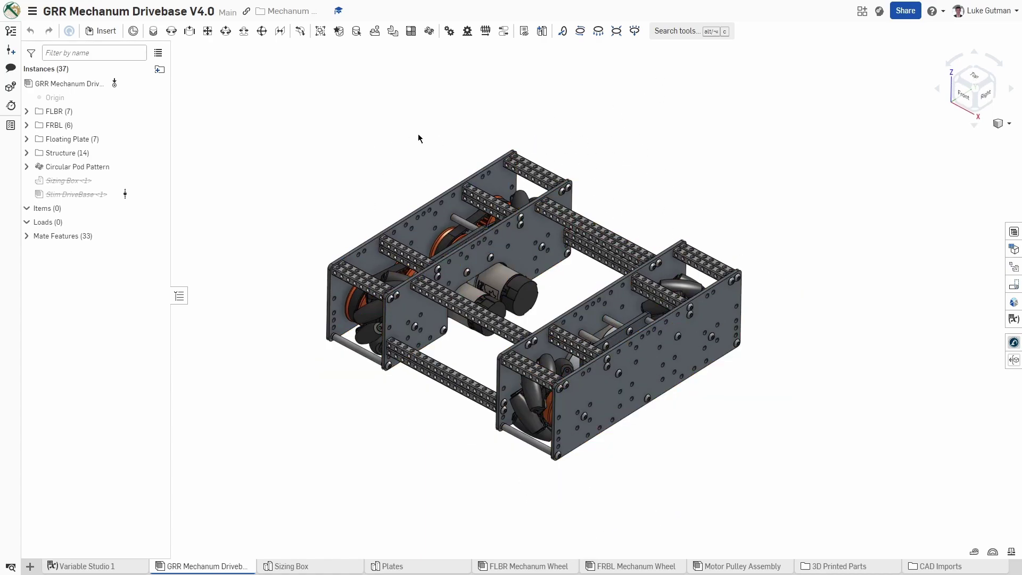
drag(283, 101, 862, 527)
click(669, 185)
right_drag(635, 194, 573, 274)
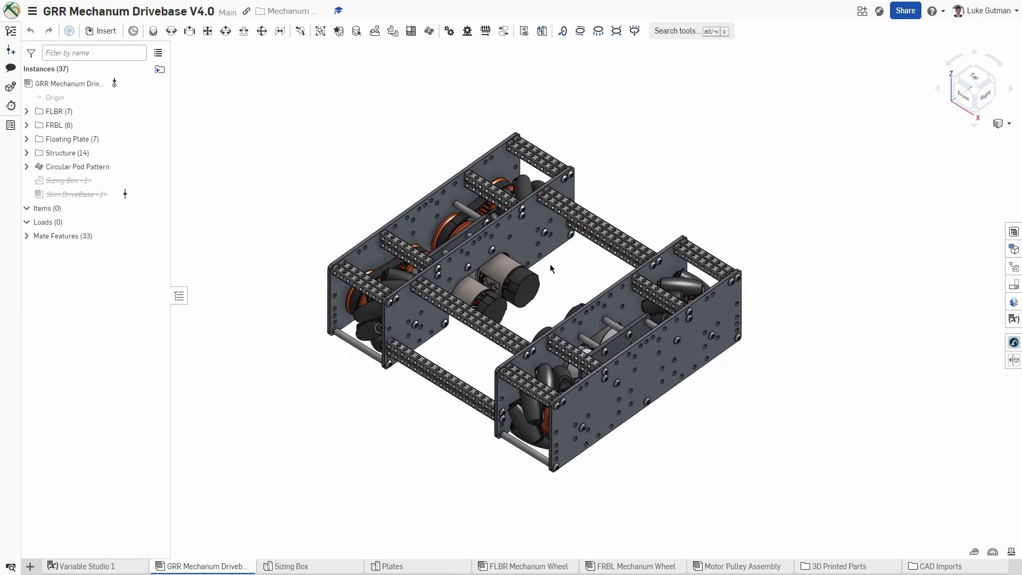
scroll(553, 282, up, 2)
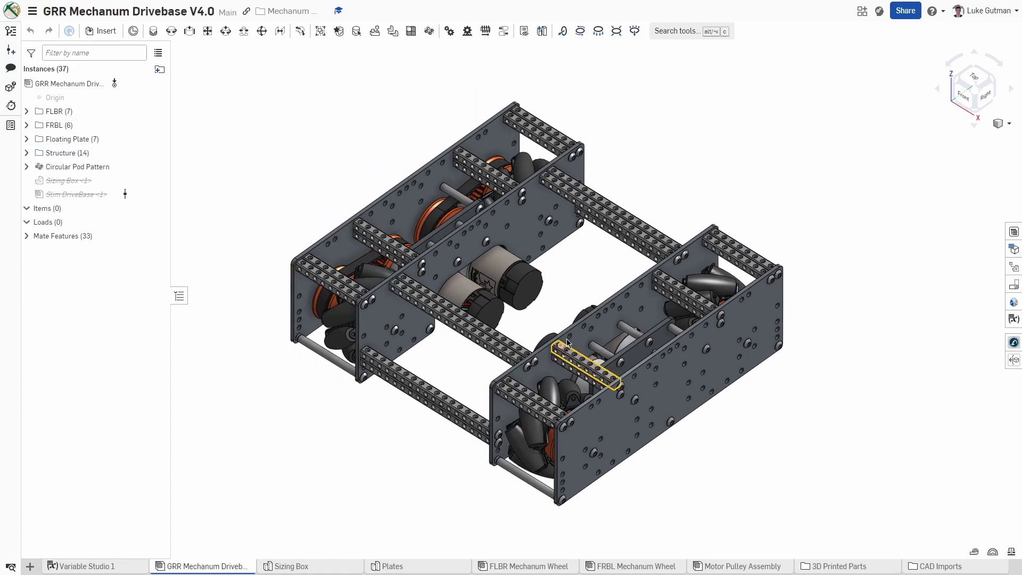
right_drag(584, 276, 584, 263)
right_drag(611, 188, 630, 175)
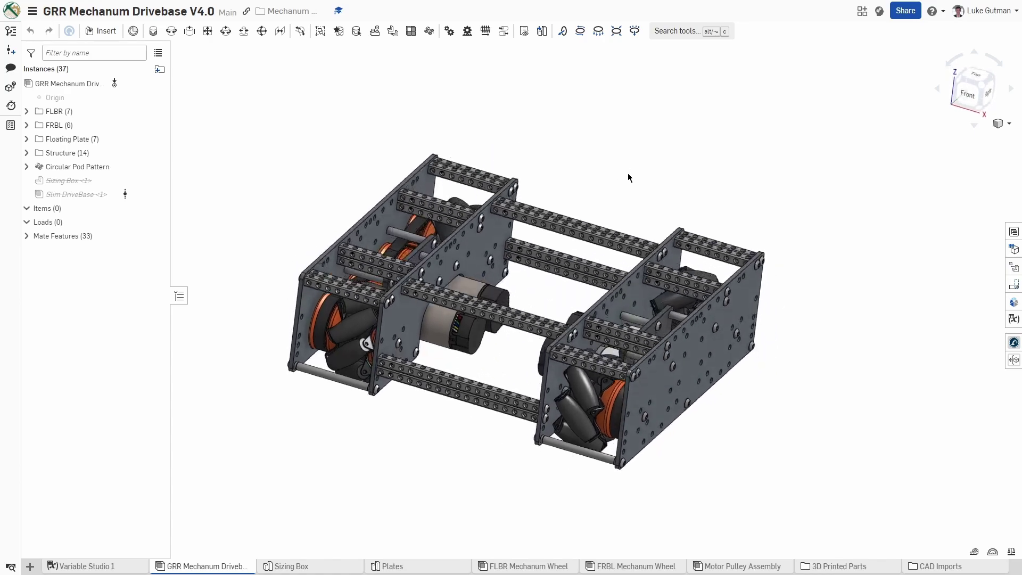
Export the GRR Mechanum Drivebase assembly as a downloaded PARASOLID file, using the latest version.
right_click(224, 568)
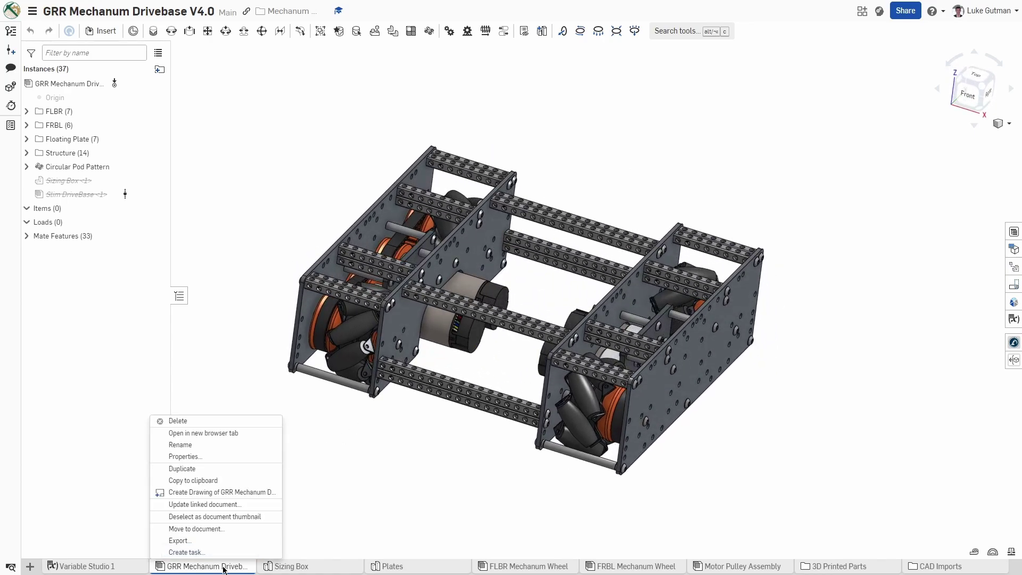
click(223, 543)
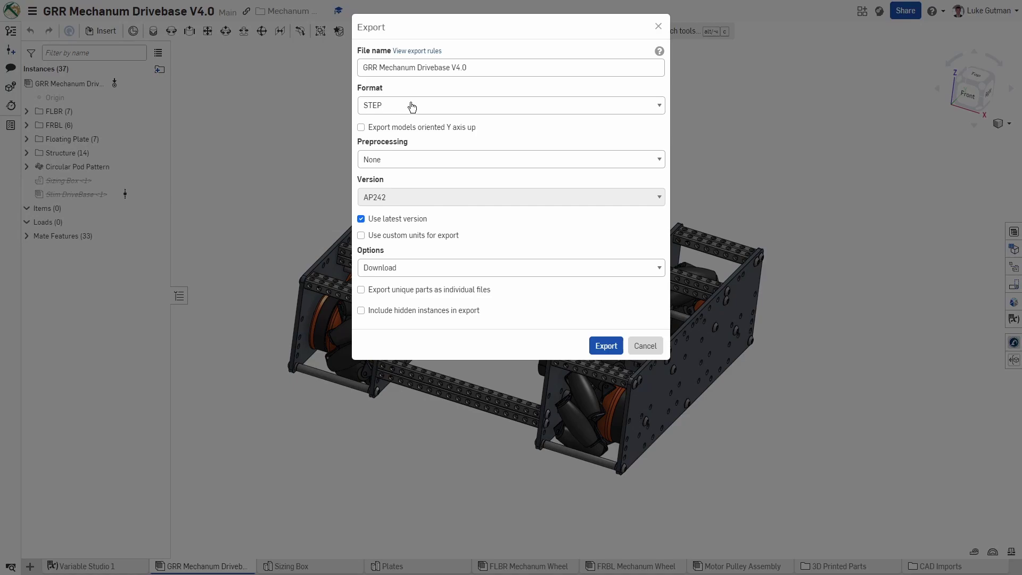
click(408, 123)
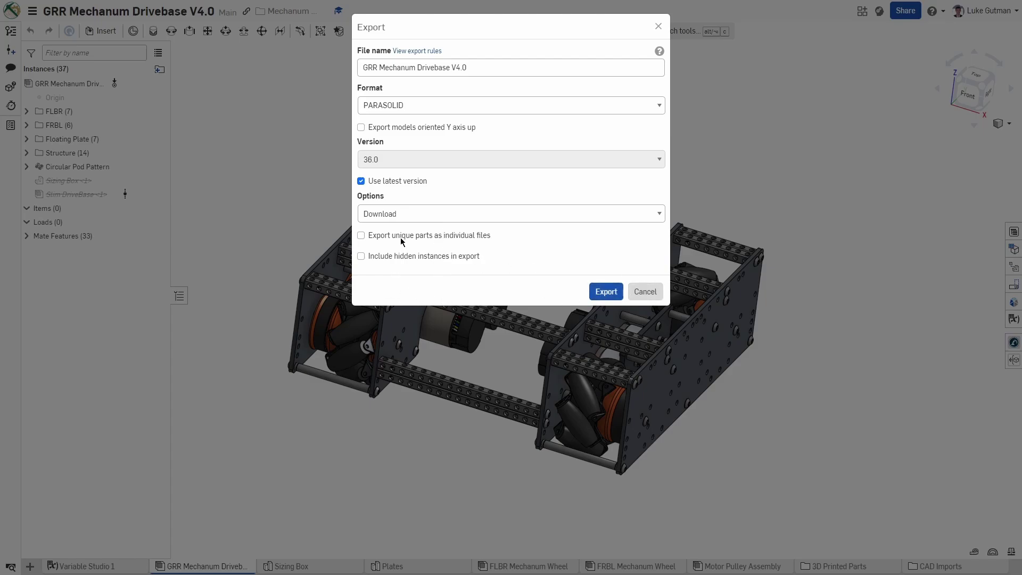
click(606, 291)
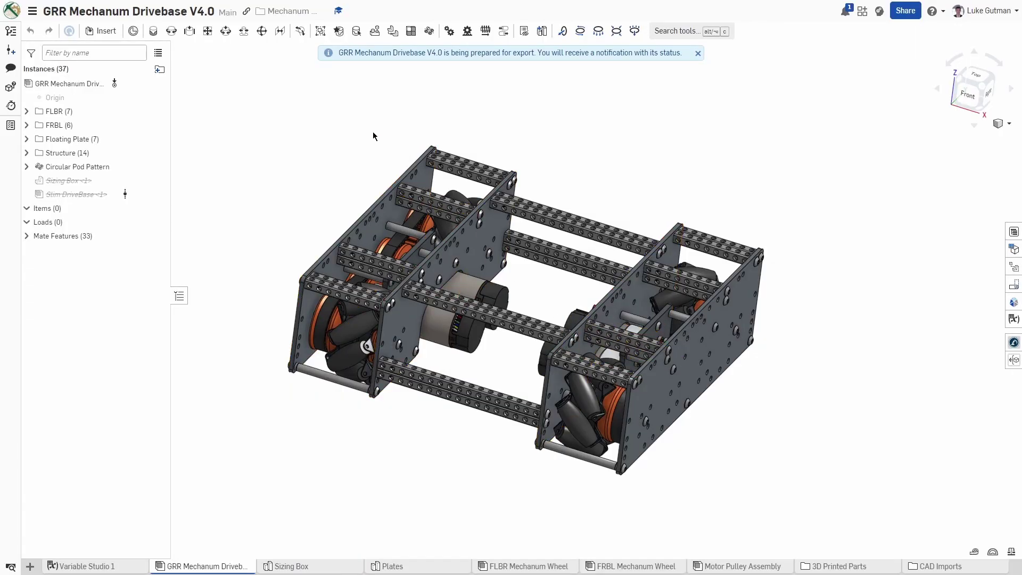
right_drag(621, 165, 612, 170)
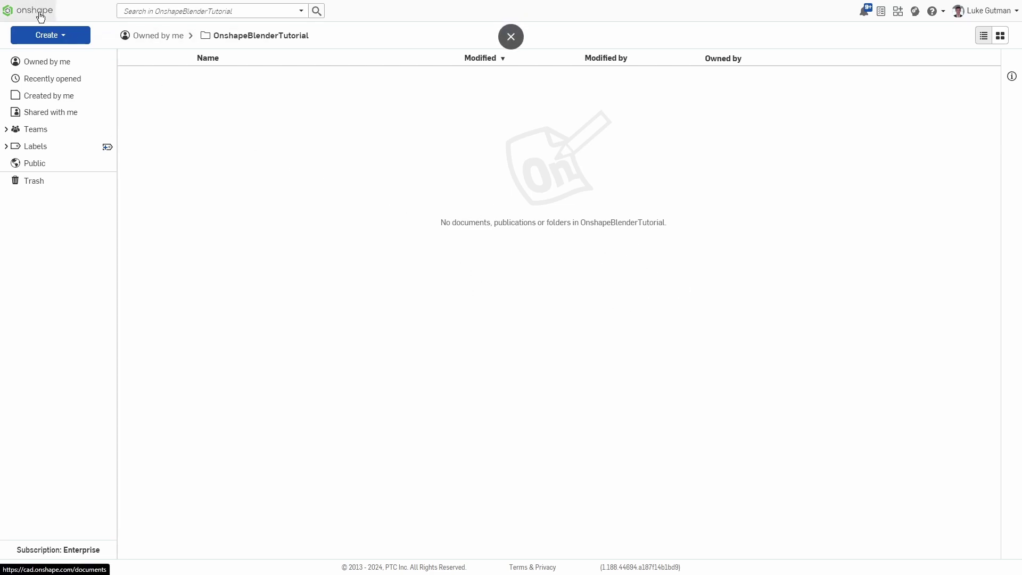
Import the exported drivebase .x_t file into the OnshapeBlenderTutorial folder, combined to a single Part Studio with appearances imported.
click(72, 37)
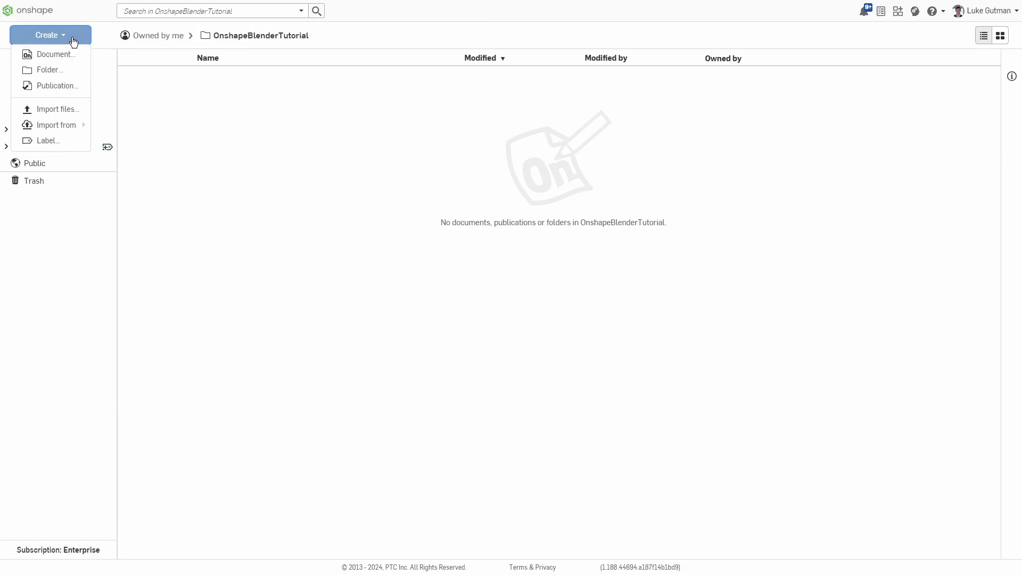
click(59, 110)
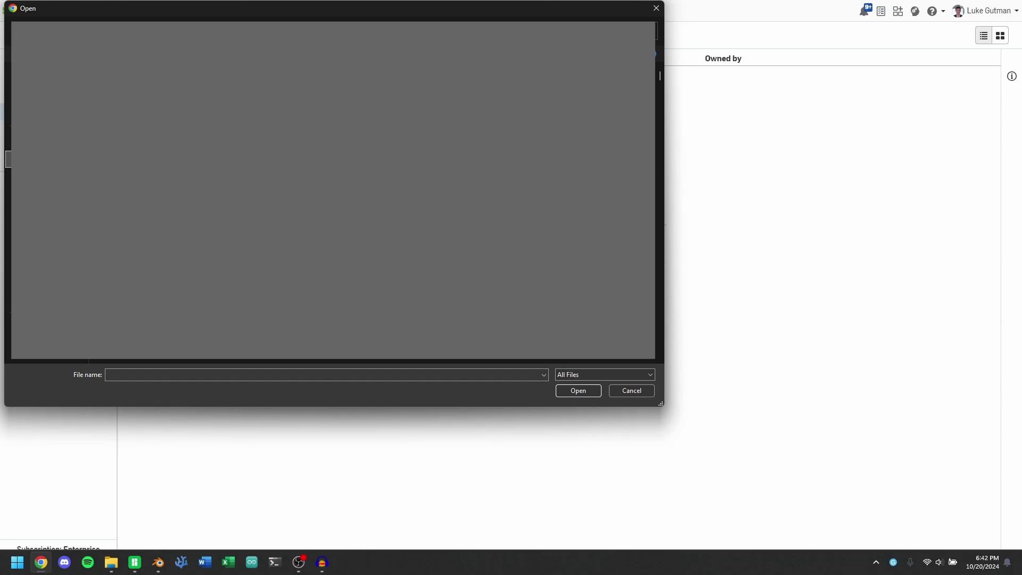
double_click(442, 170)
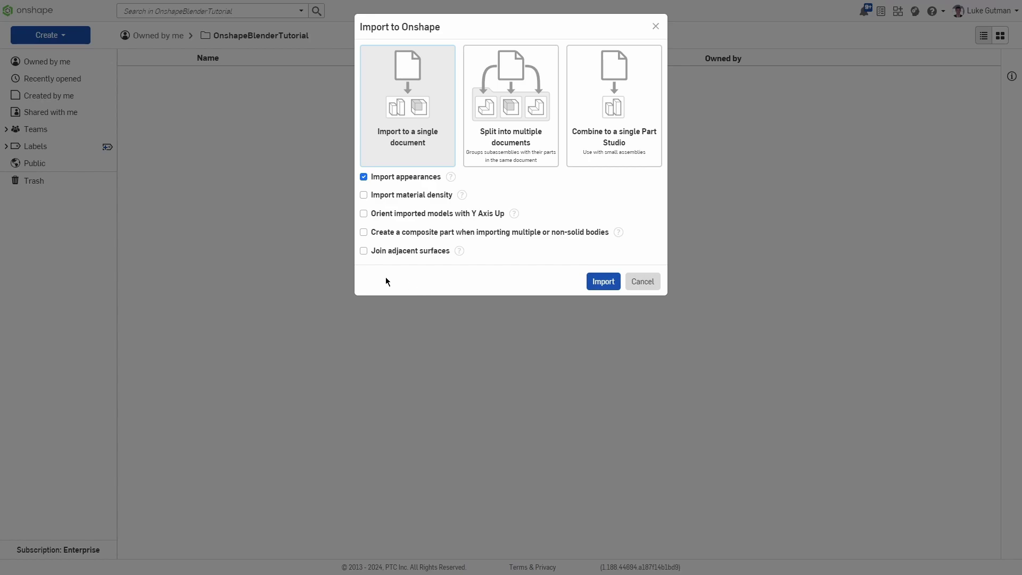
click(645, 143)
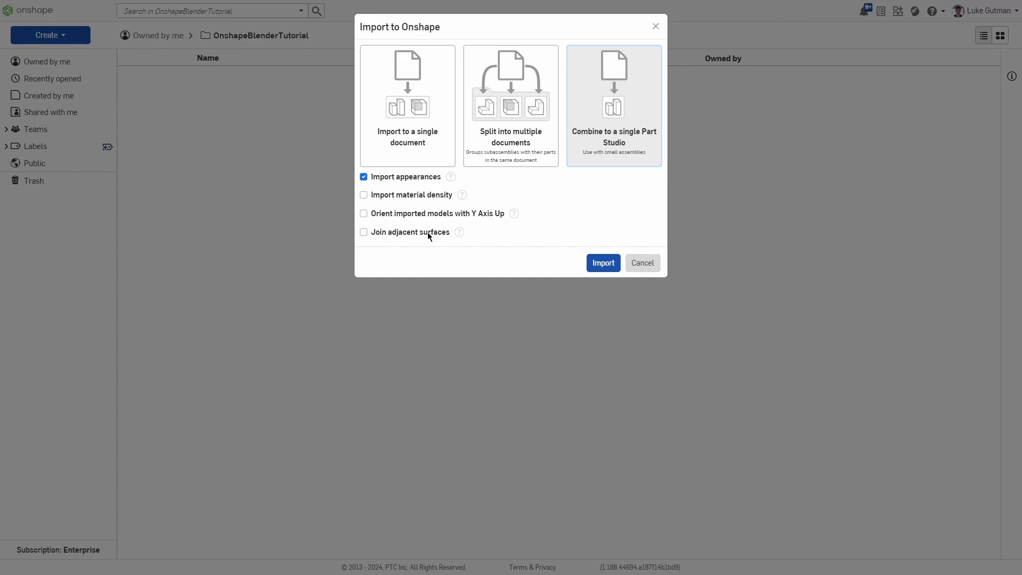
click(603, 263)
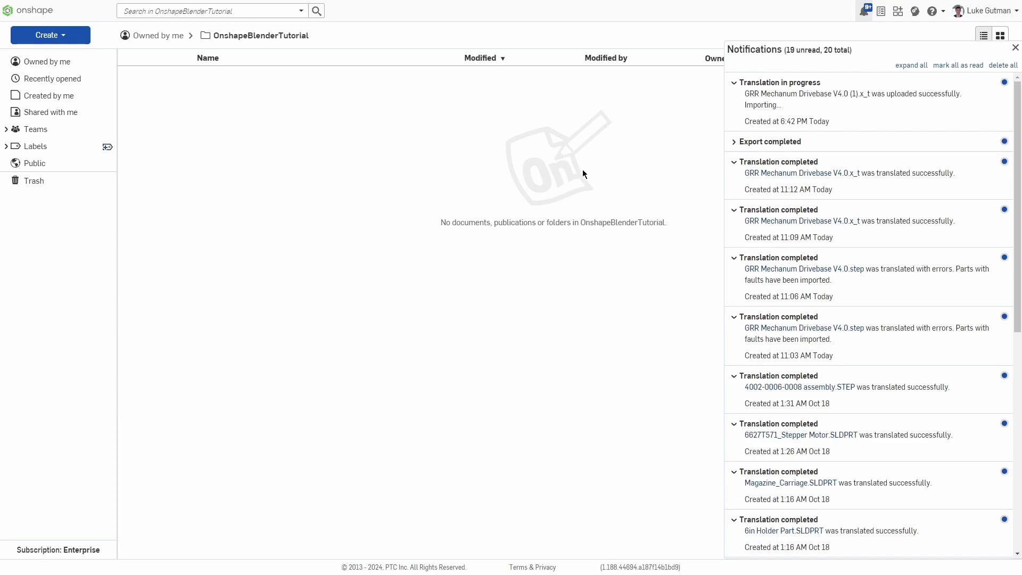
Refresh the folder and open the imported document GRR Mechanum Drivebase V4.0 (1).x_t.
key(F5)
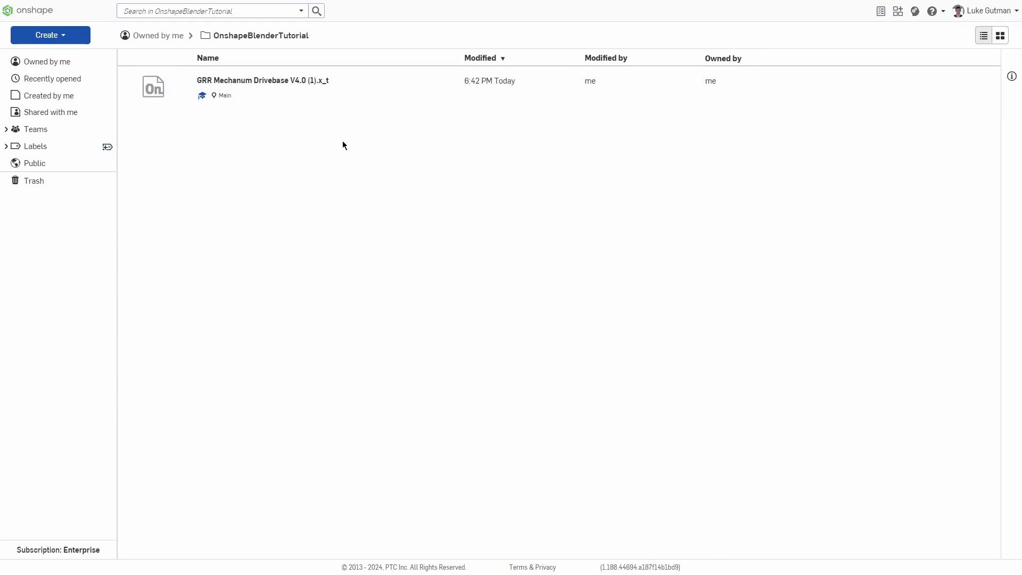
click(298, 82)
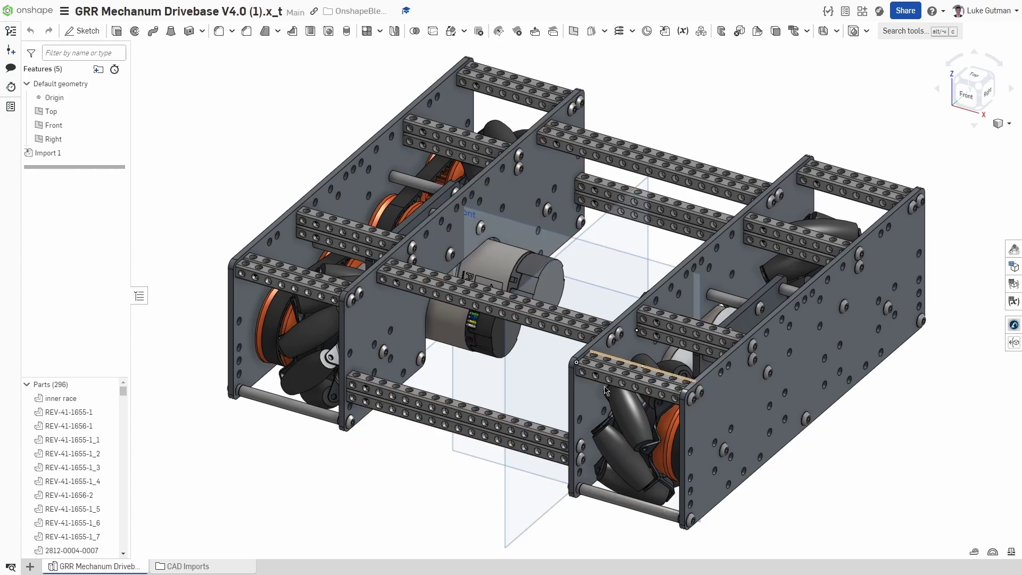
scroll(504, 240, down, 3)
mouse_move(659, 154)
right_down()
mouse_move(668, 138)
mouse_move(658, 147)
right_up()
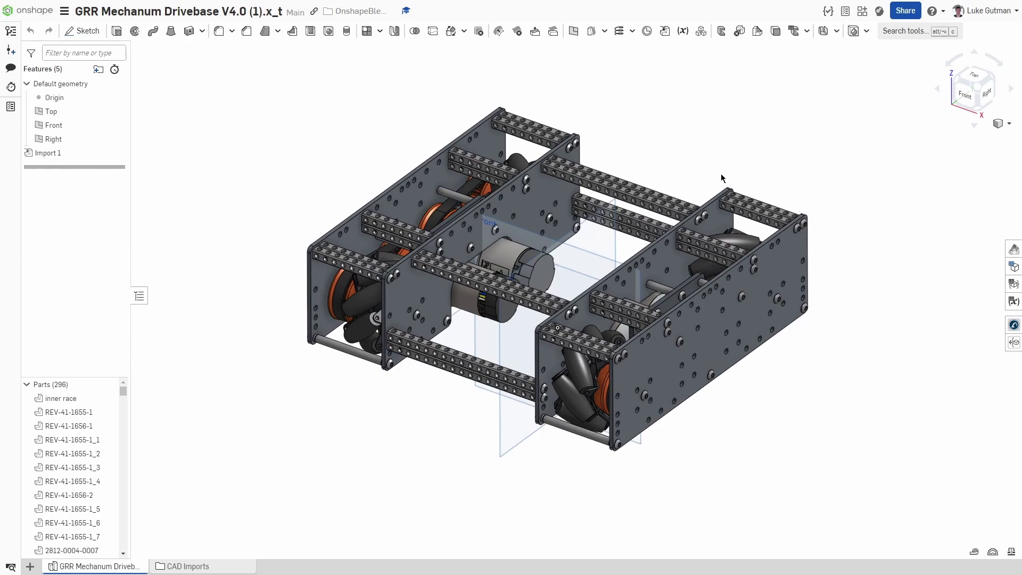
Show the appearances of the imported parts and look through the whole list of part colours.
click(1014, 250)
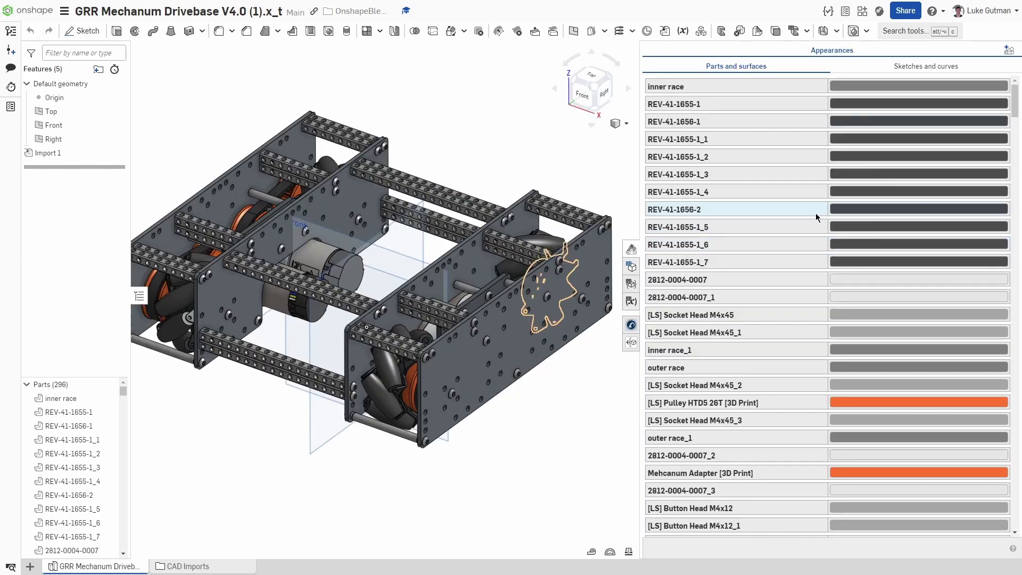
scroll(741, 255, down, 10)
scroll(742, 256, down, 15)
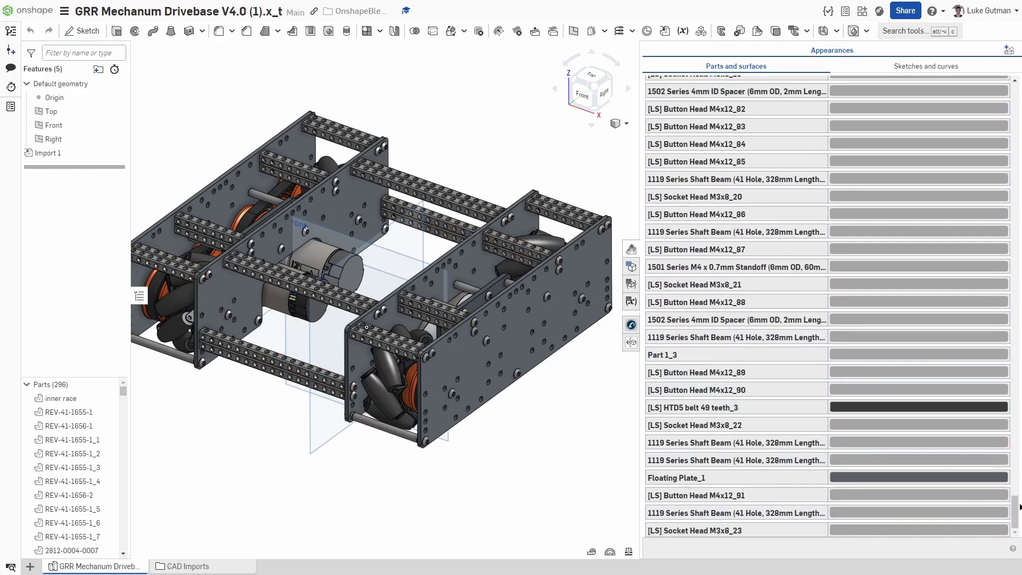
drag(1014, 511, 984, 100)
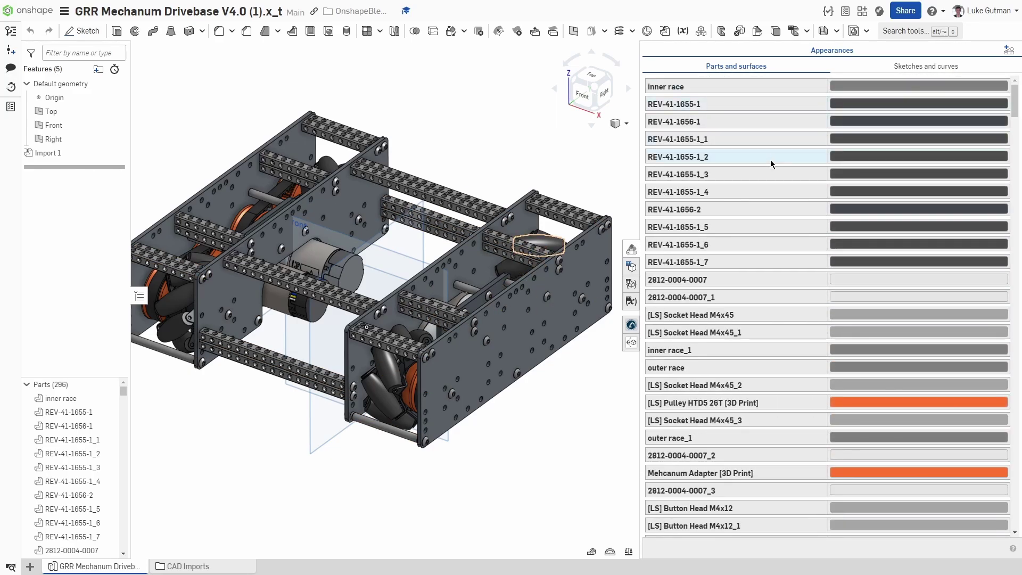
scroll(553, 317, down, 2)
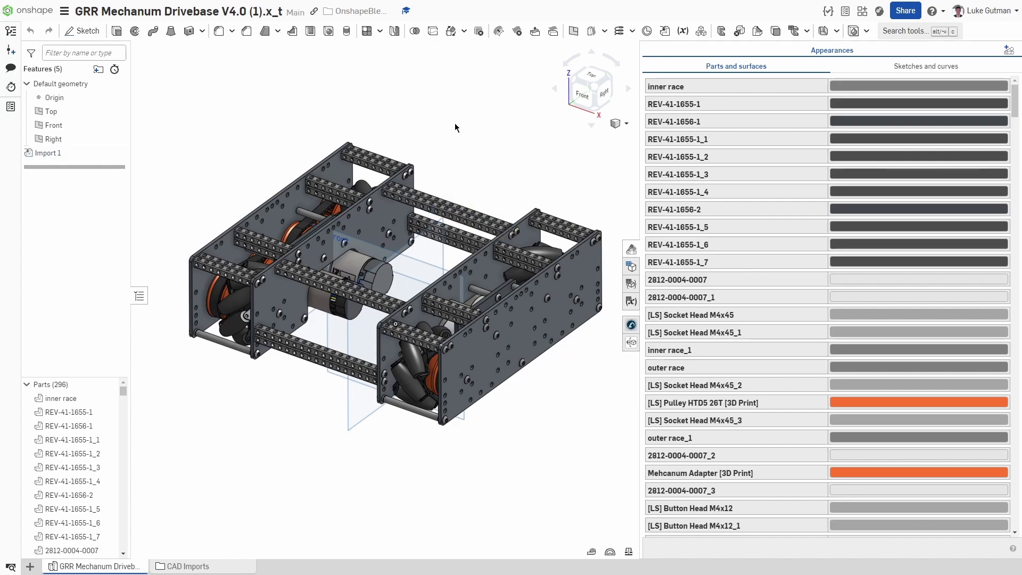
drag(312, 113, 443, 197)
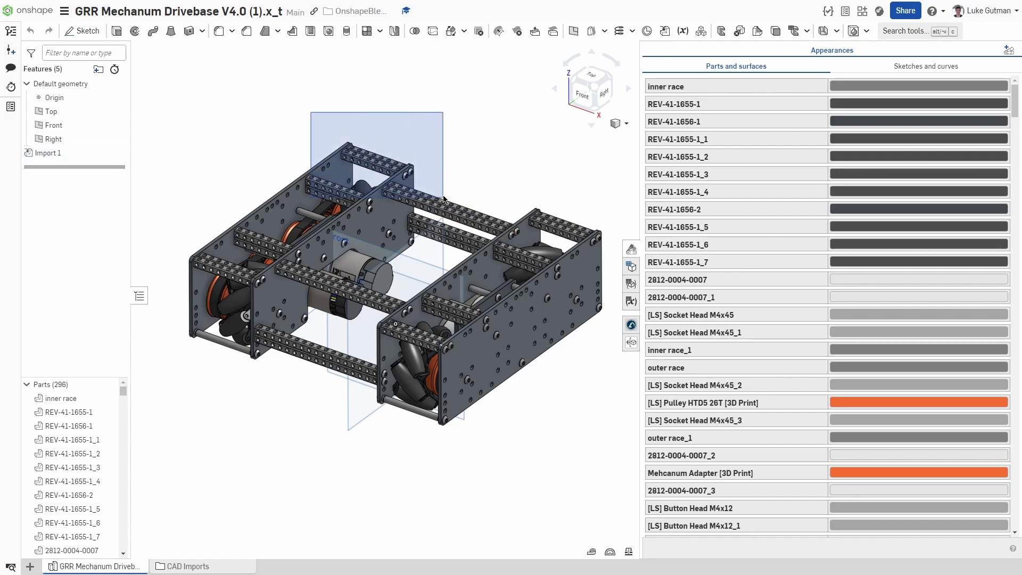
click(281, 97)
middle_drag(550, 206, 459, 211)
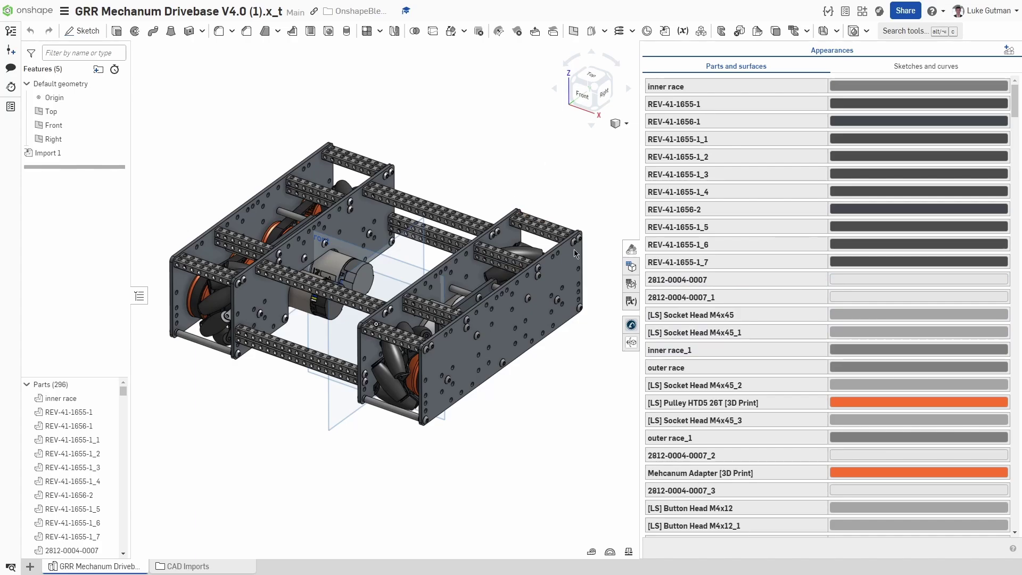
Identify the inner plate behind the drivebase's outer side plate and compare its colour with the surrounding plates.
scroll(490, 326, up, 3)
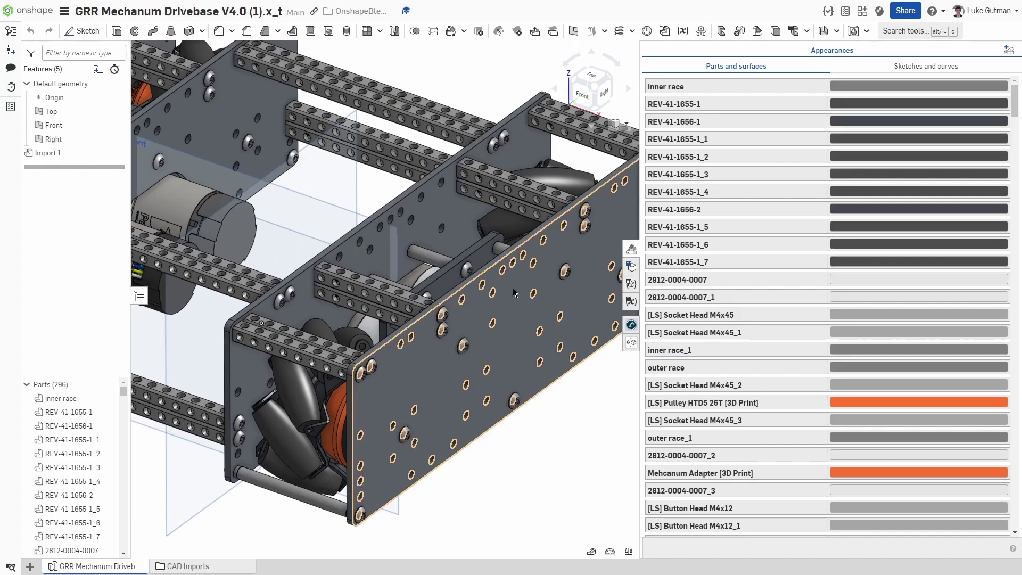
scroll(514, 292, up, 2)
click(470, 254)
scroll(503, 313, down, 4)
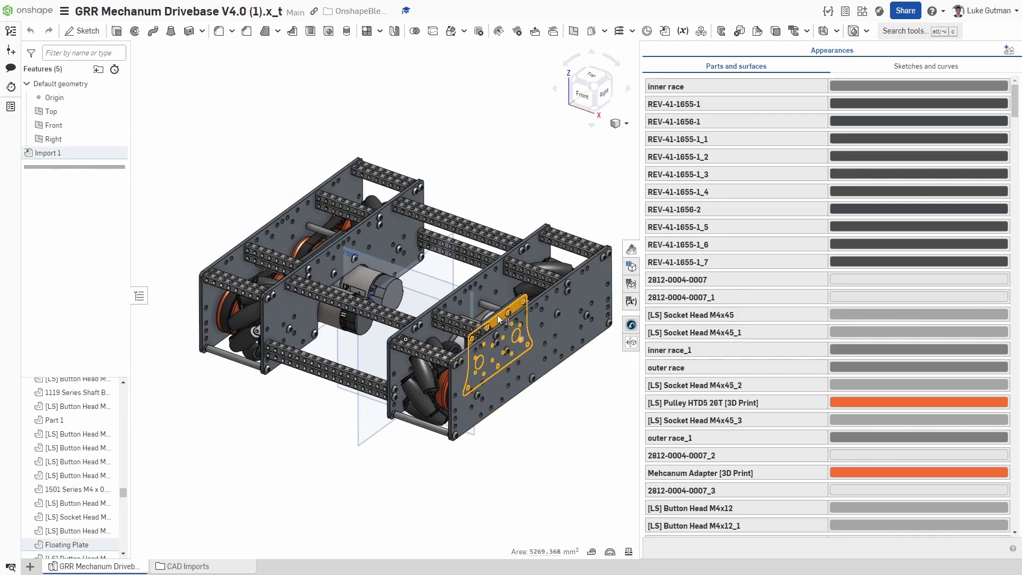
scroll(285, 236, up, 5)
right_drag(284, 140, 290, 153)
scroll(289, 155, down, 5)
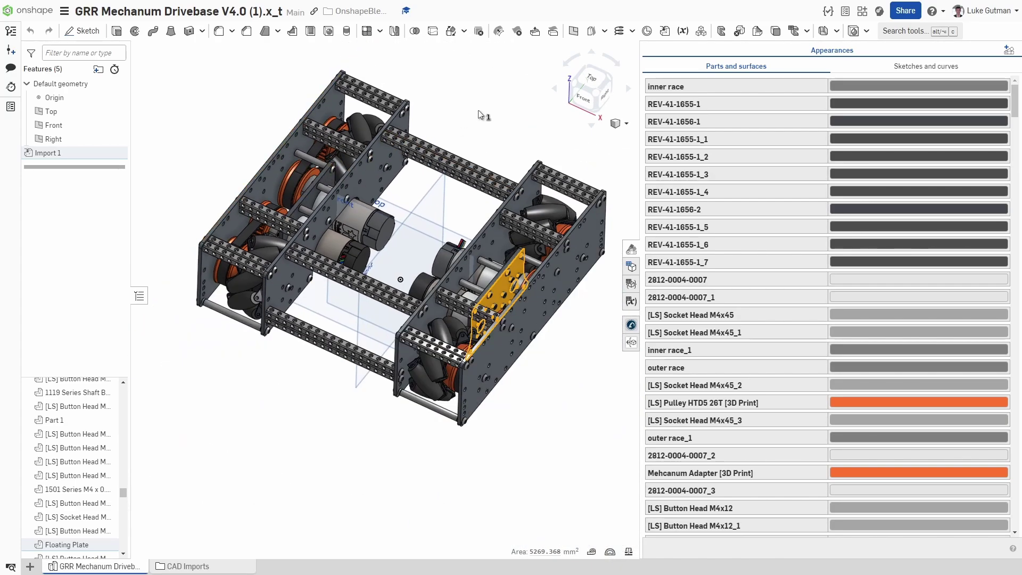
click(481, 114)
scroll(527, 261, up, 3)
Copy the hex colour code from the appearance of DT Outer Plate_1 and leave that appearance unmodified.
scroll(773, 261, down, 3)
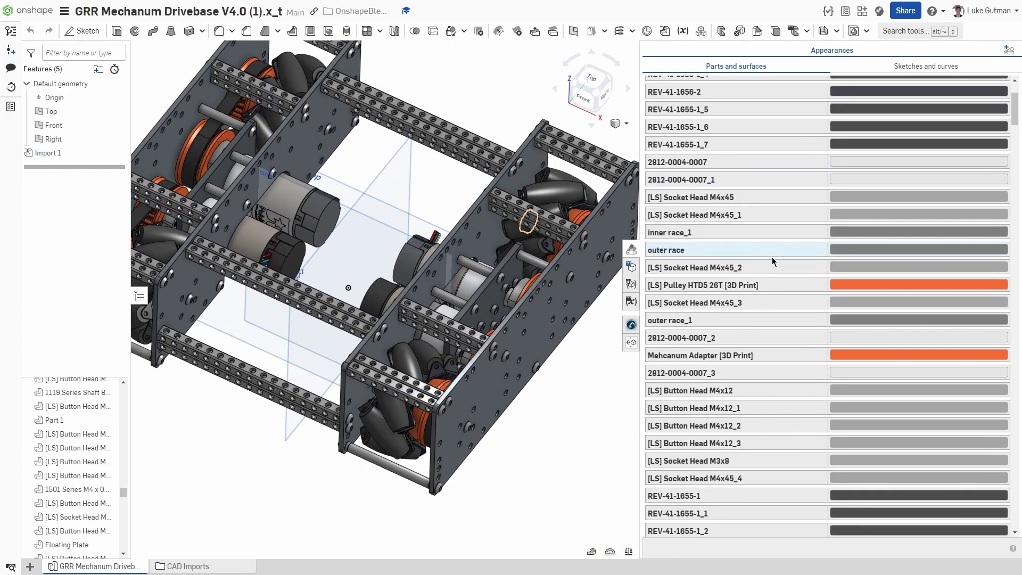
scroll(773, 262, down, 20)
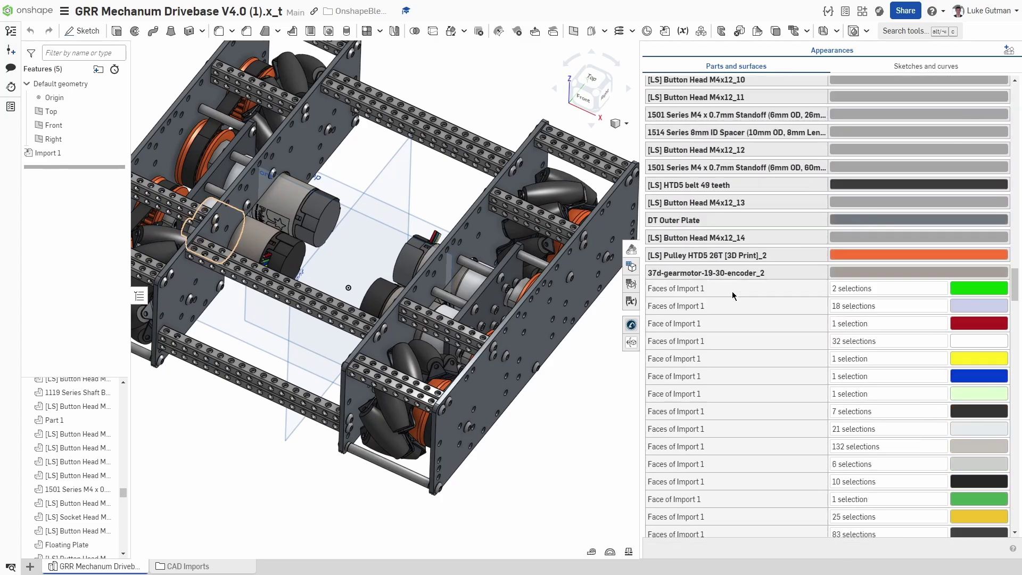
scroll(733, 296, down, 10)
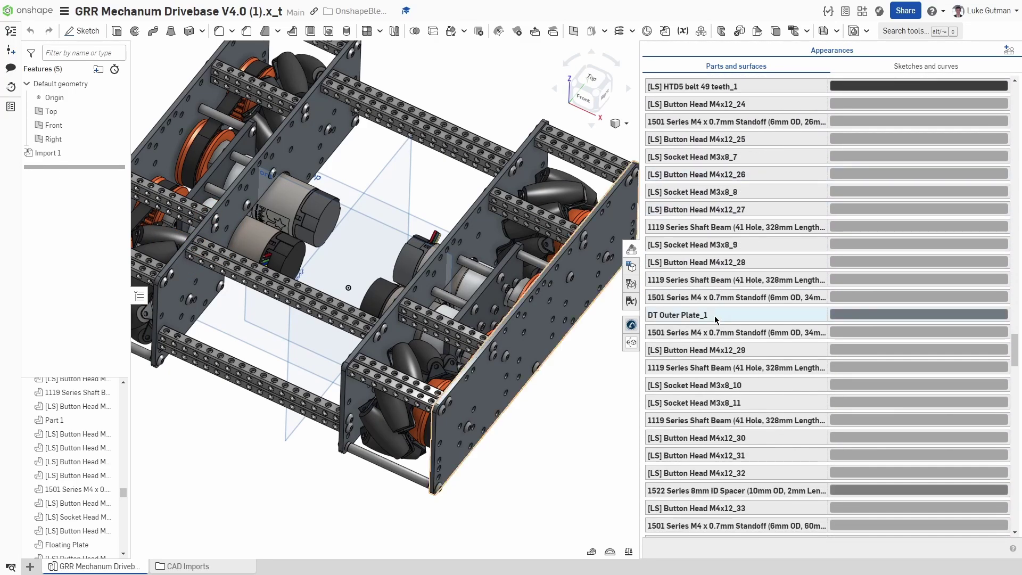
click(849, 315)
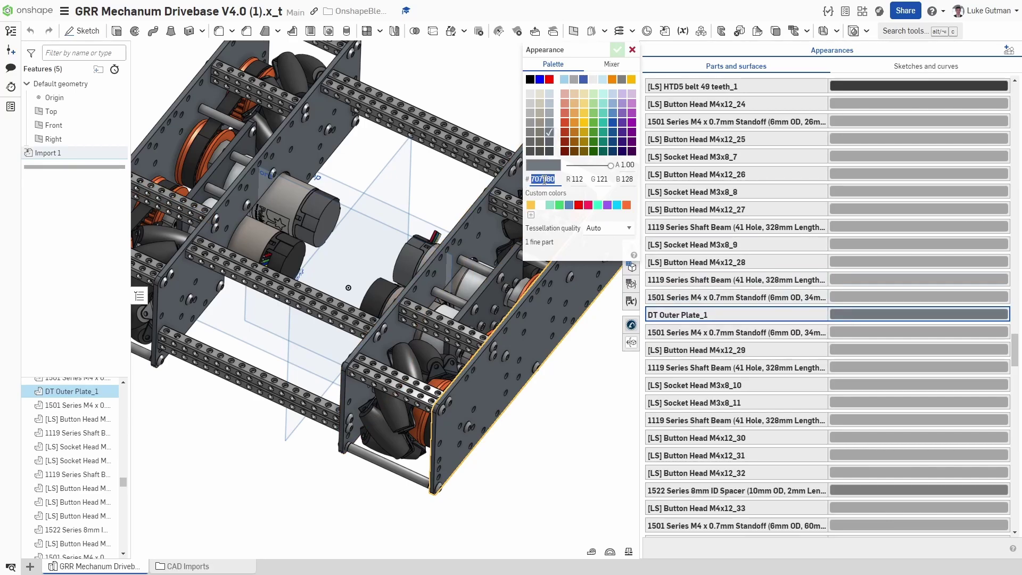
click(632, 50)
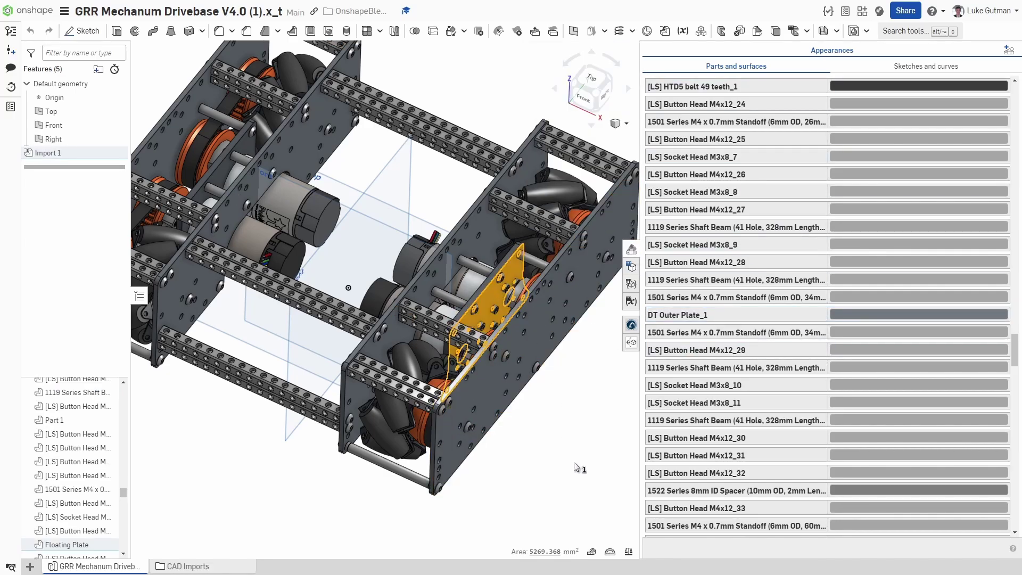
Set the Floating Plate's appearance colour to hex 707980 and inspect the plate in the model.
scroll(762, 368, down, 10)
scroll(762, 367, down, 3)
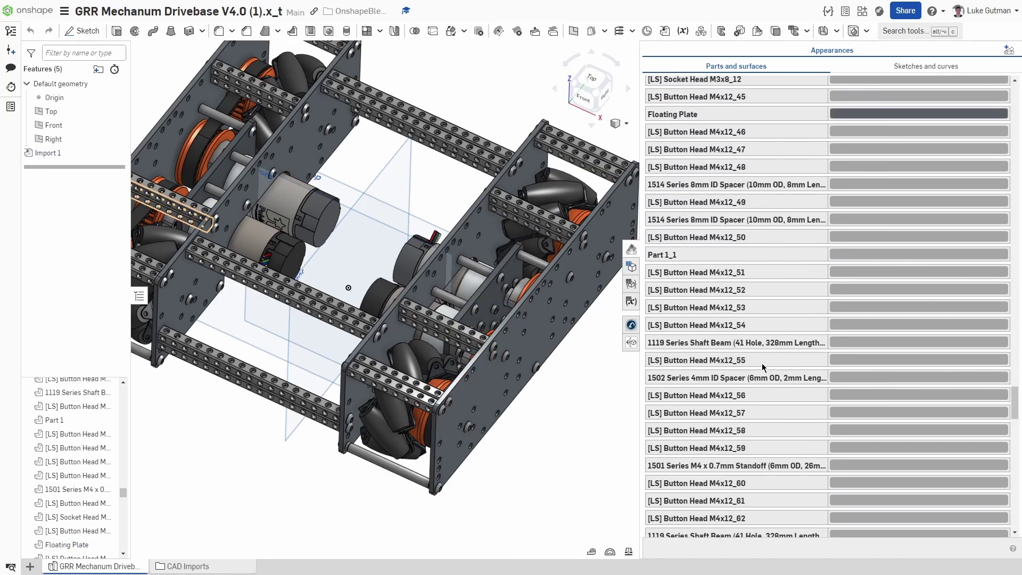
click(863, 116)
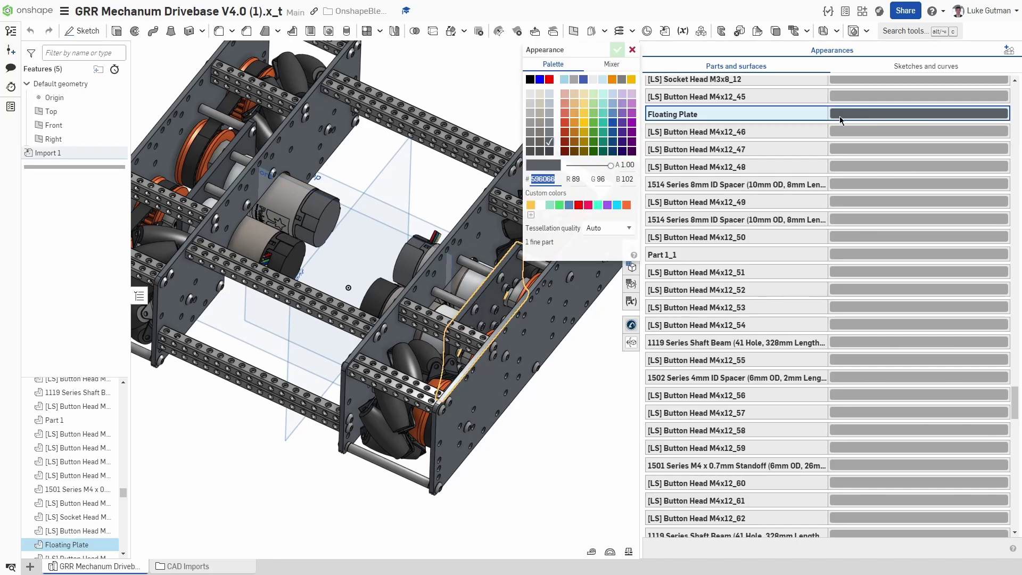
text(707980)
key(Return)
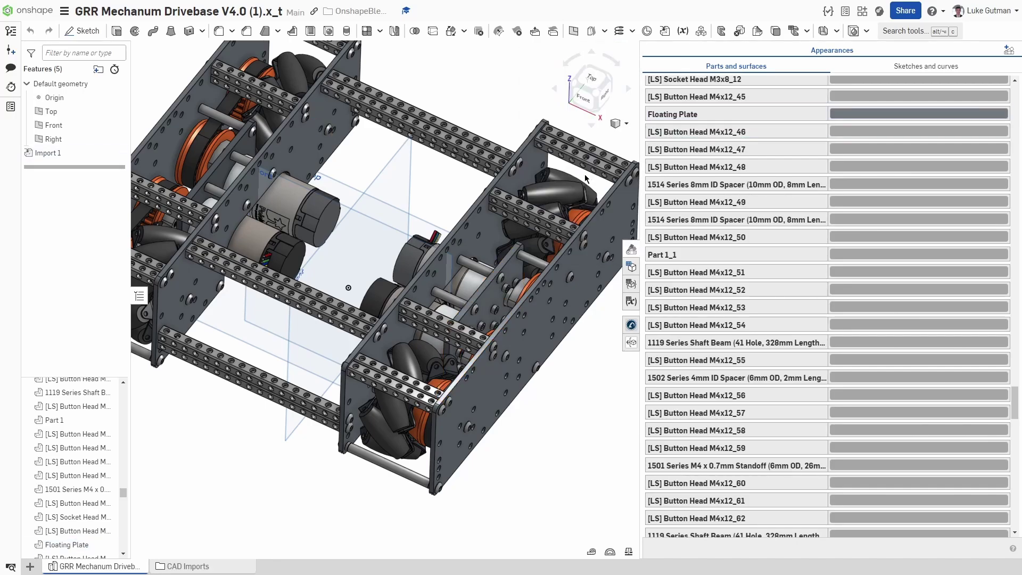
scroll(534, 302, up, 5)
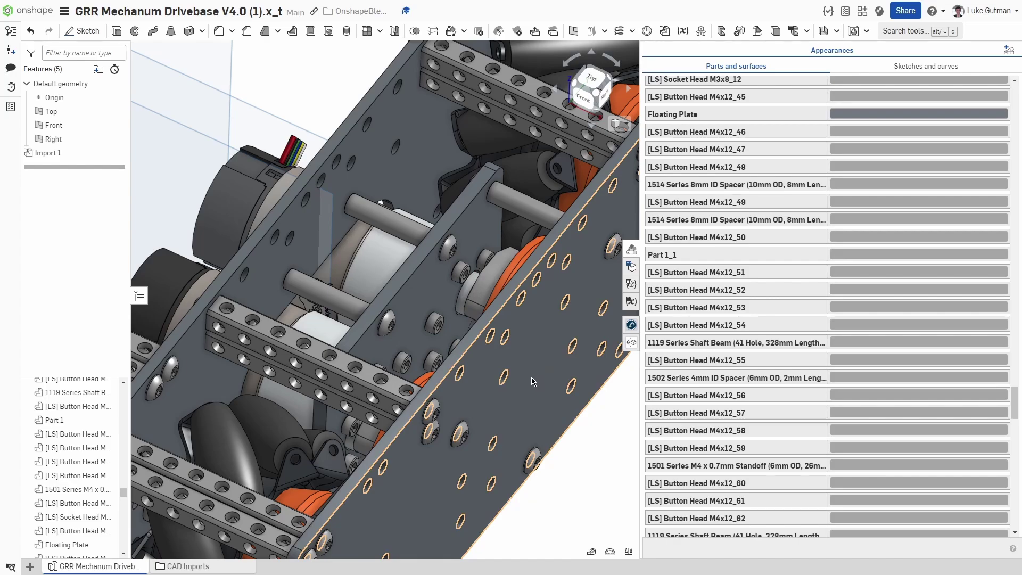
Set the appearance colour of Floating Plate_1, the inner plate in the drivebase's other side module, to hex 707980.
scroll(568, 369, down, 5)
scroll(554, 365, up, 3)
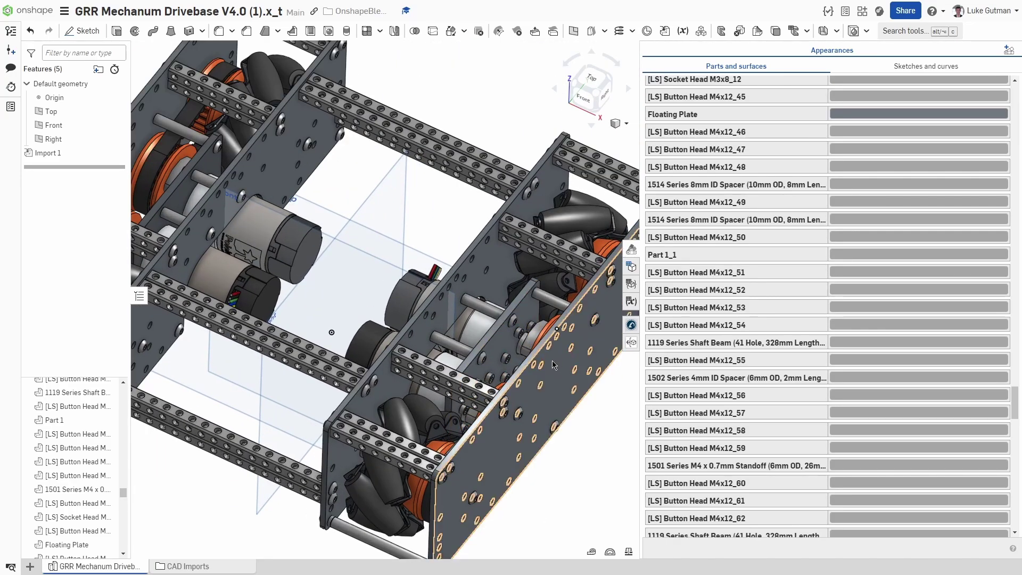
scroll(556, 367, down, 2)
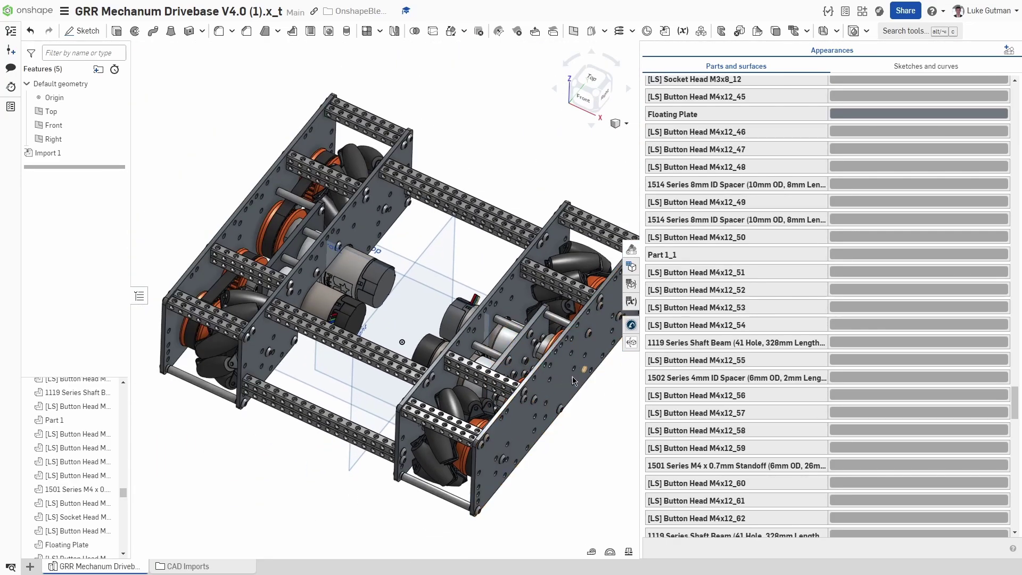
scroll(573, 380, up, 3)
scroll(573, 380, down, 3)
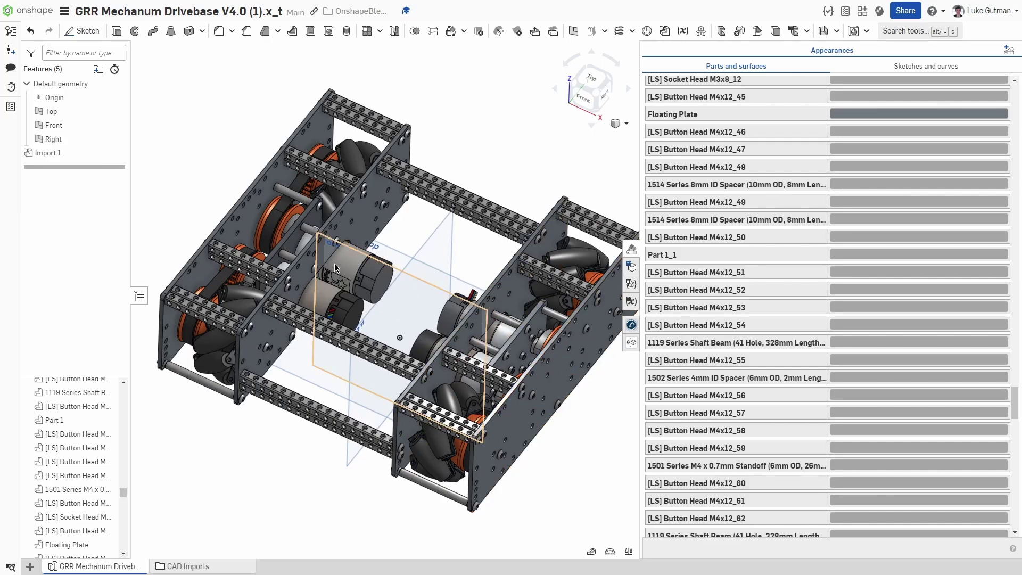
scroll(335, 268, up, 4)
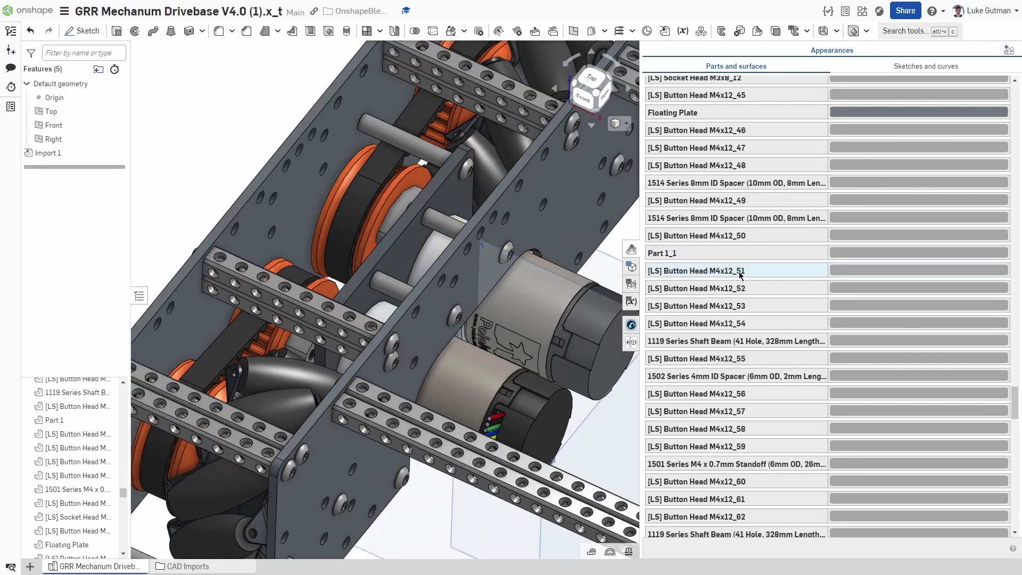
scroll(739, 271, down, 10)
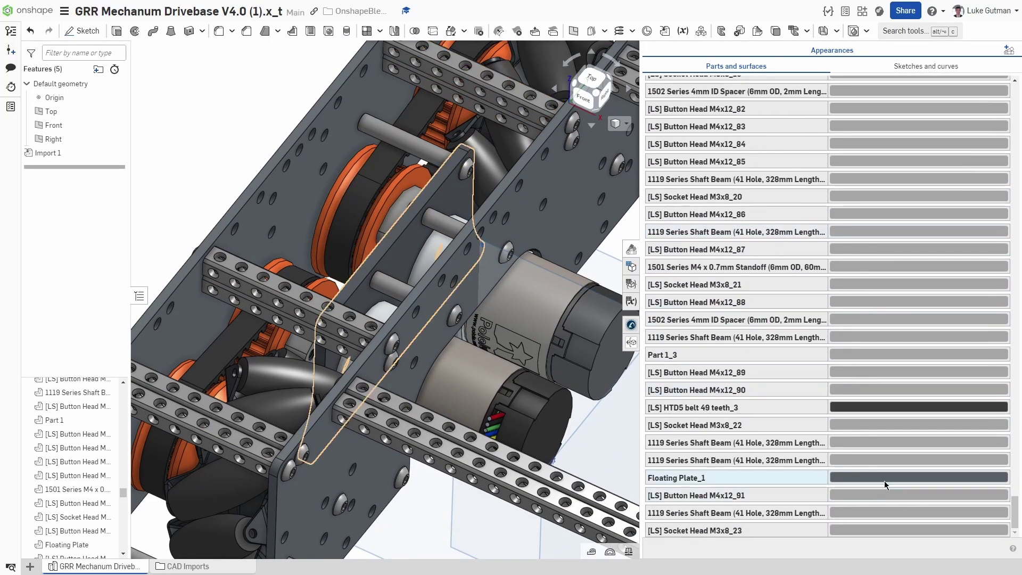
click(880, 479)
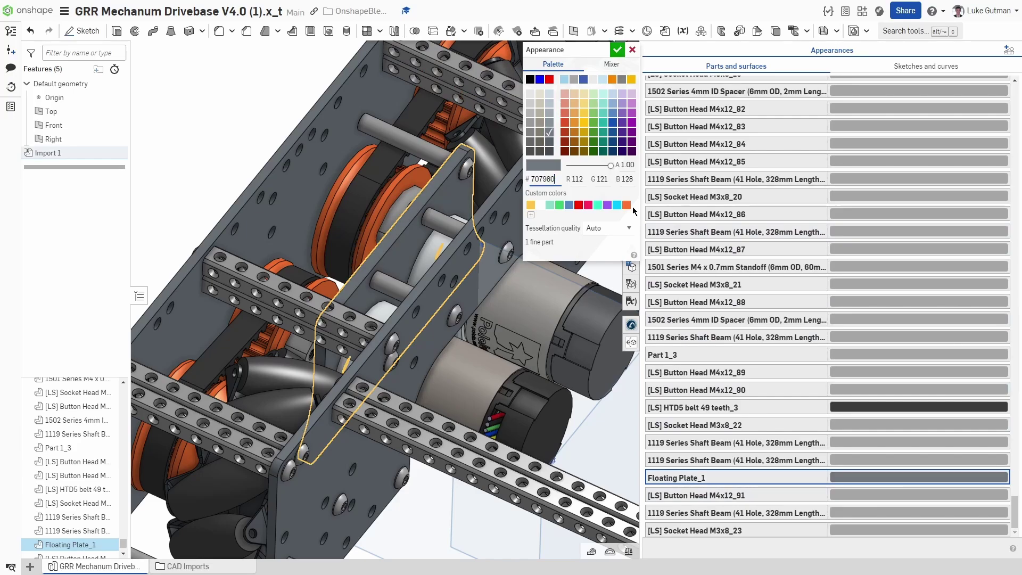
key(Escape)
Examine the beams, button head screws and standoffs around a corner wheel and compare their colours.
scroll(497, 164, down, 6)
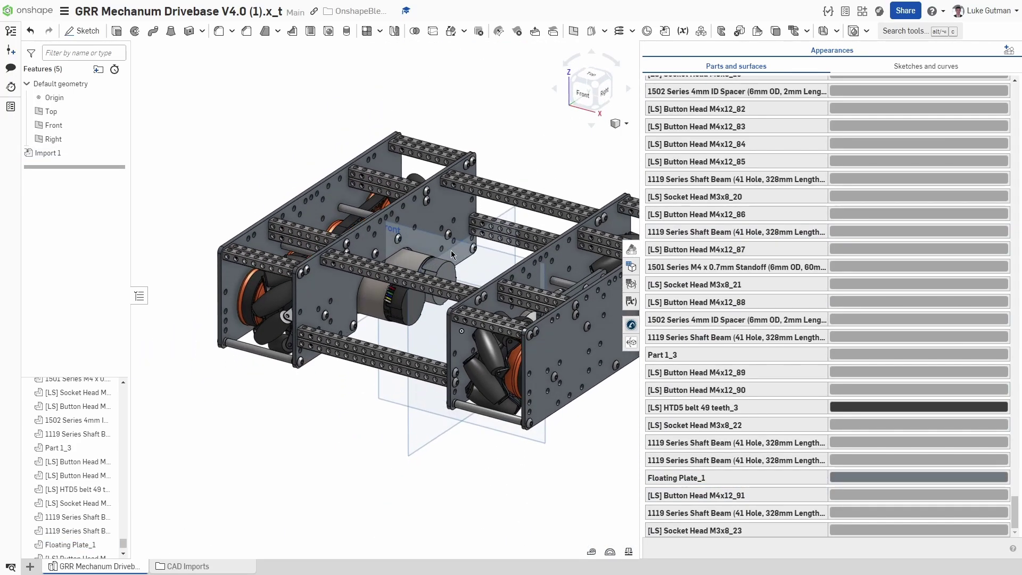
right_drag(452, 254, 407, 257)
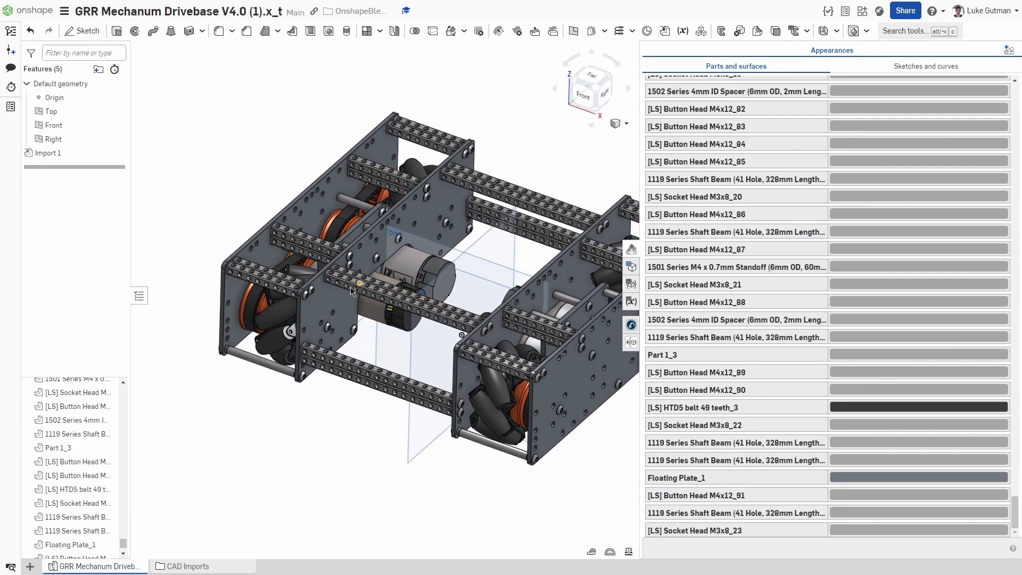
scroll(351, 290, up, 6)
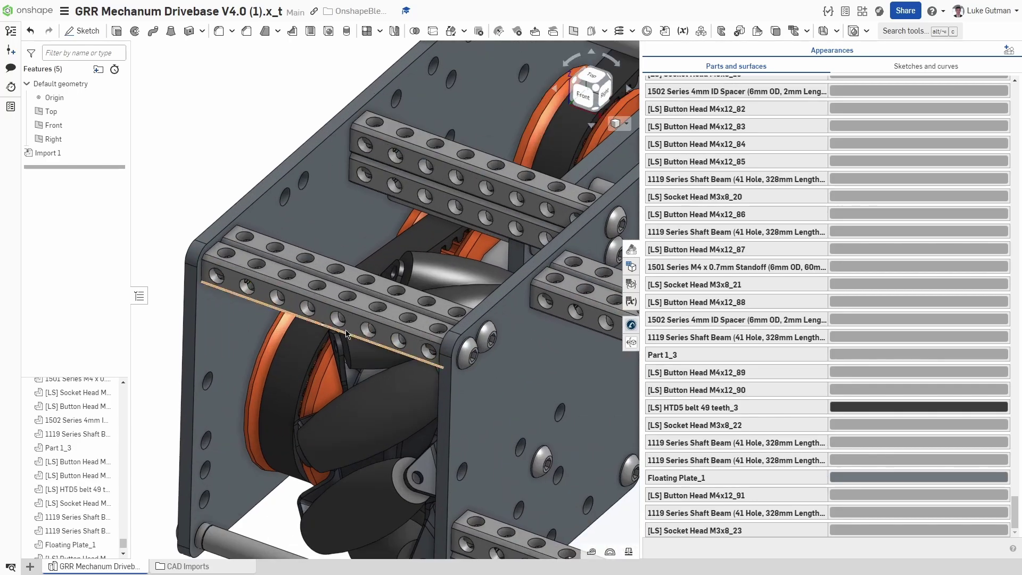
scroll(433, 329, up, 3)
scroll(478, 319, down, 2)
scroll(484, 324, up, 4)
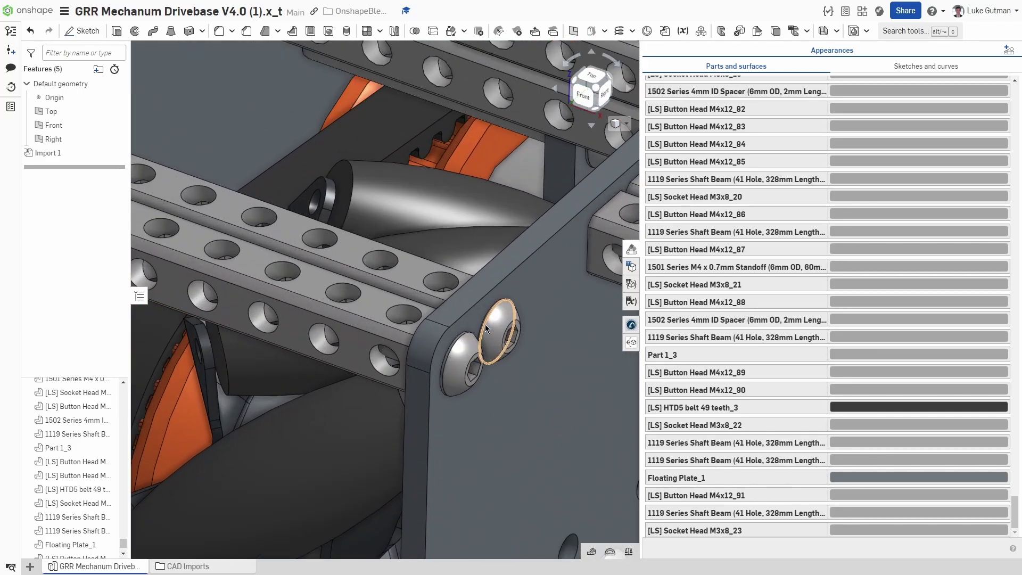
scroll(497, 313, down, 2)
click(497, 313)
click(494, 308)
scroll(427, 298, down, 6)
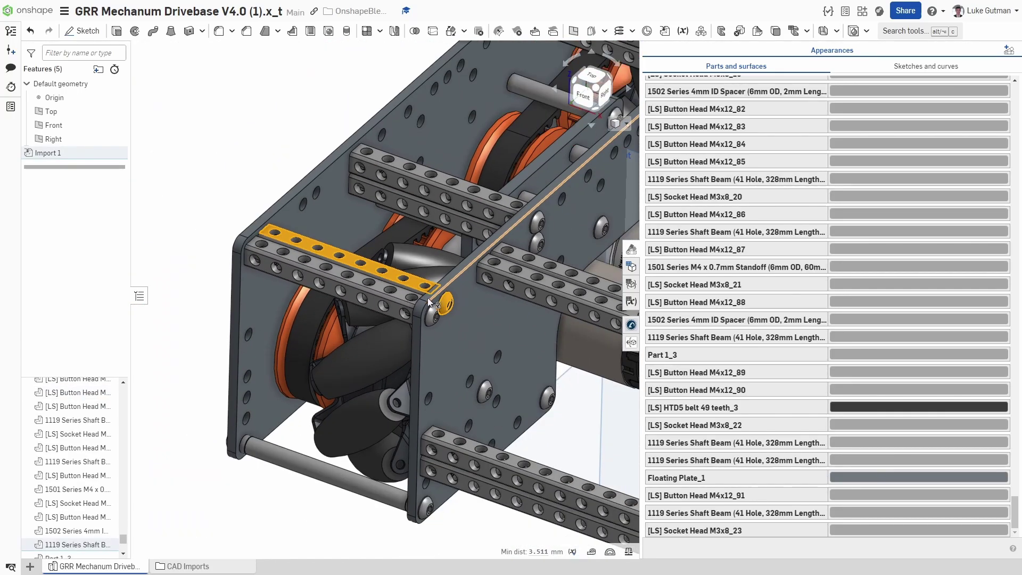
click(218, 190)
right_drag(219, 192, 240, 306)
scroll(457, 395, up, 4)
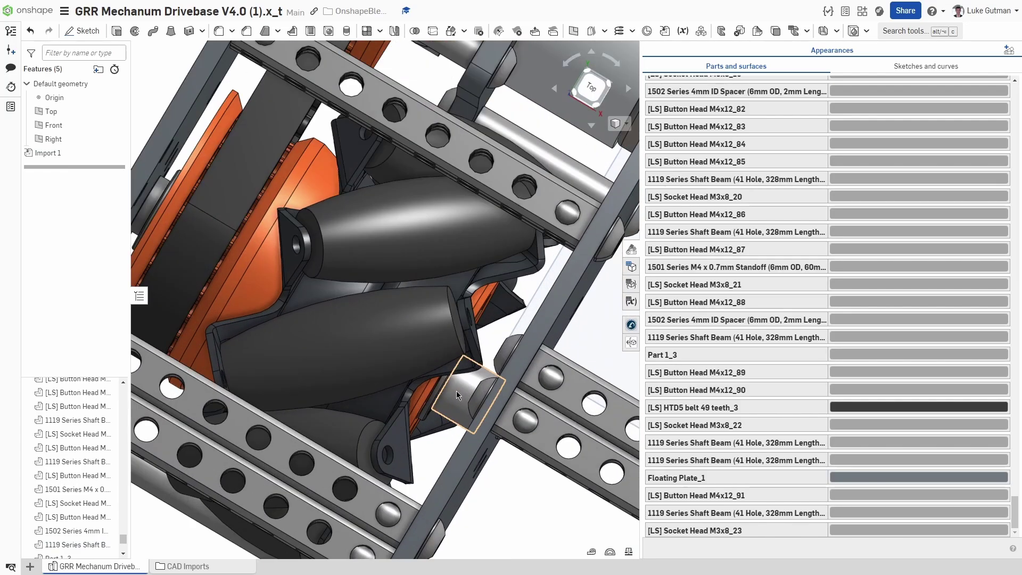
click(457, 395)
scroll(447, 395, up, 4)
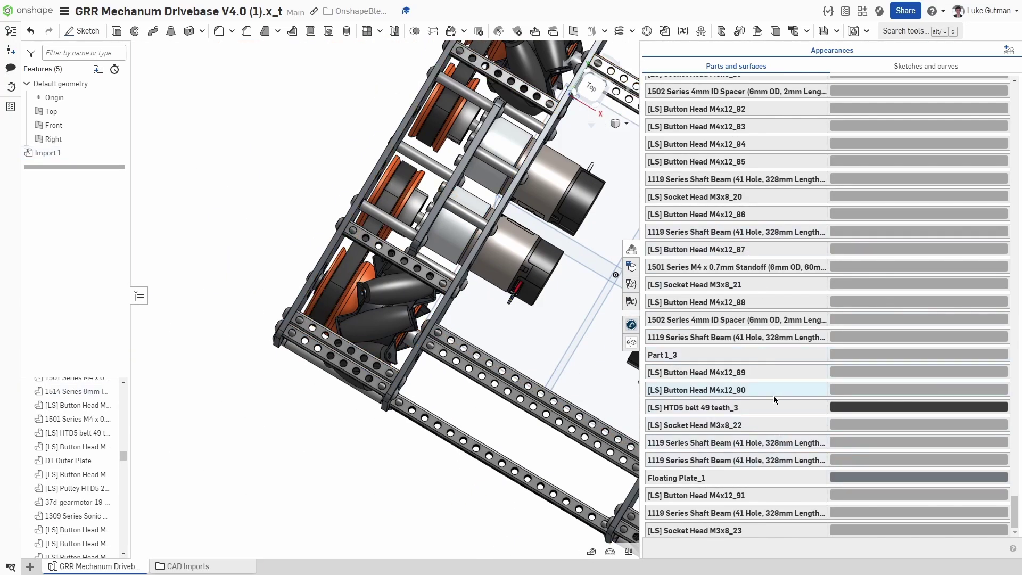
Copy the grey of [LS] Button Head M4x12_73 and apply it to the 1522 Series 8mm ID Spacer listed just below it.
scroll(774, 395, up, 7)
scroll(796, 384, up, 4)
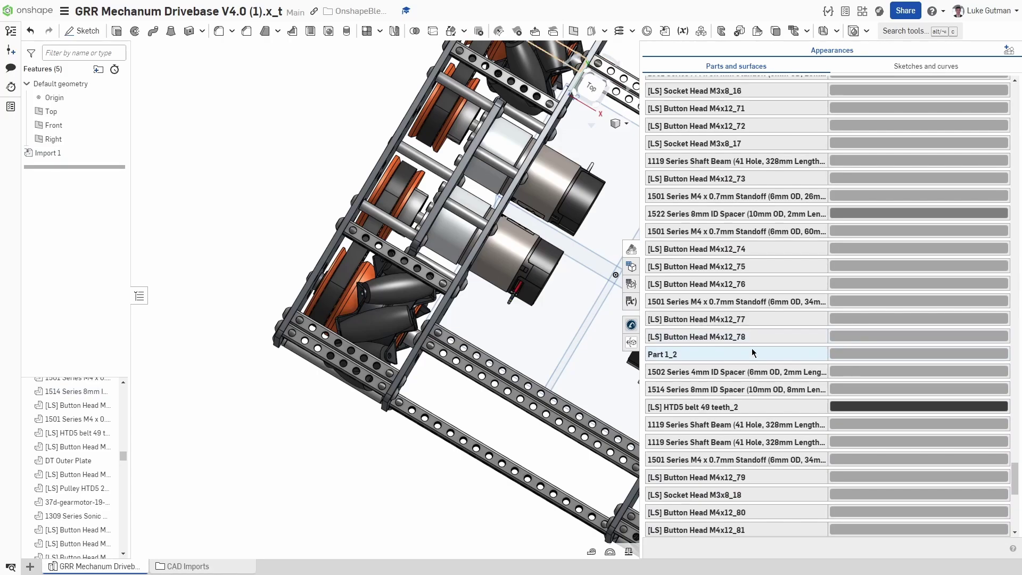
key(f)
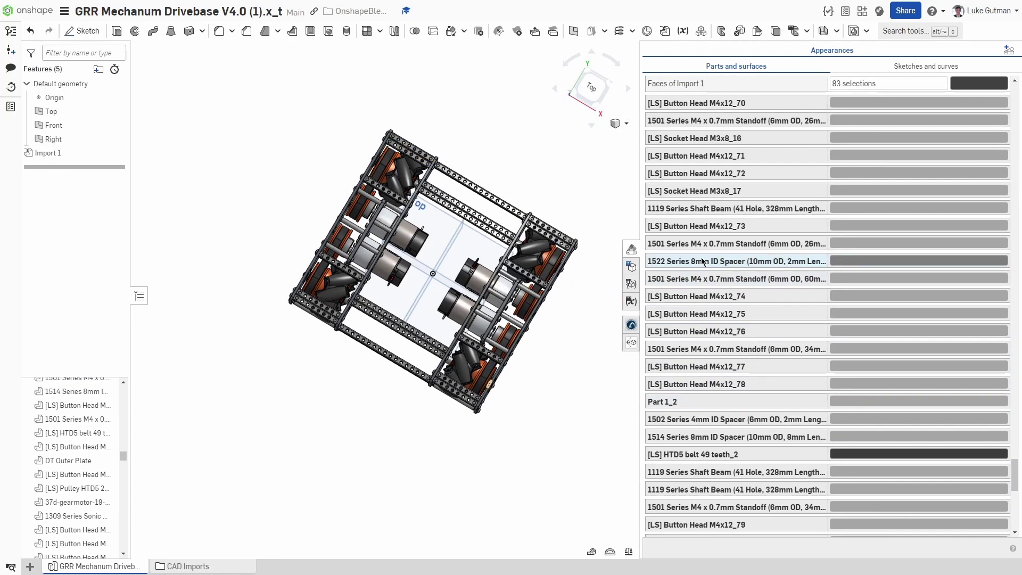
scroll(484, 407, up, 8)
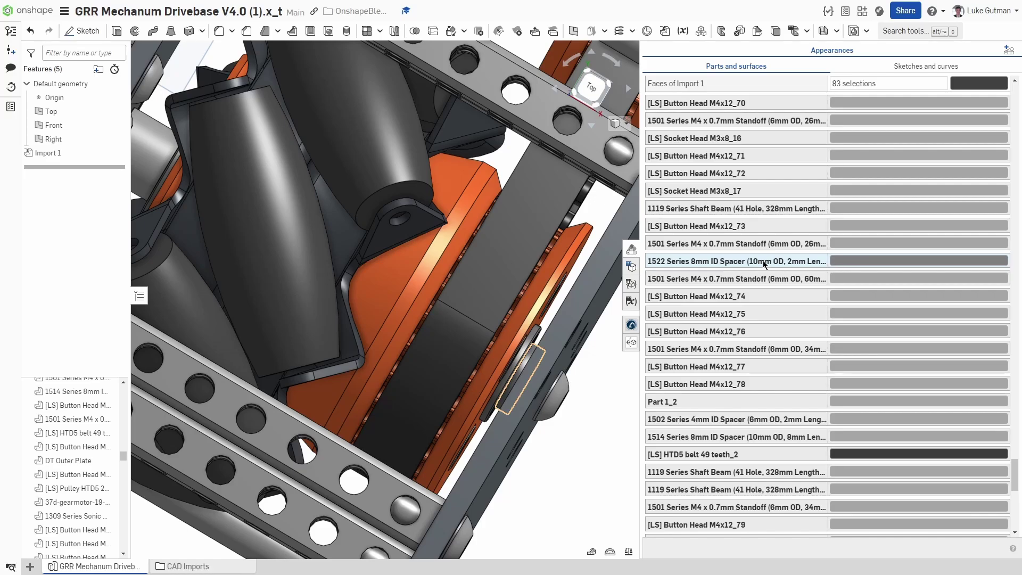
click(857, 226)
key(ctrl+c)
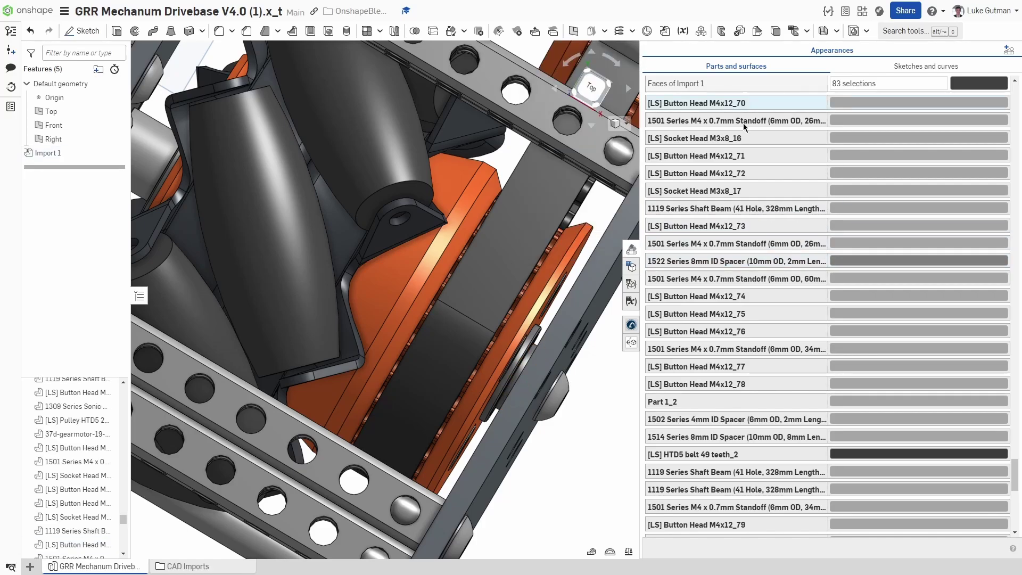
click(864, 259)
click(617, 49)
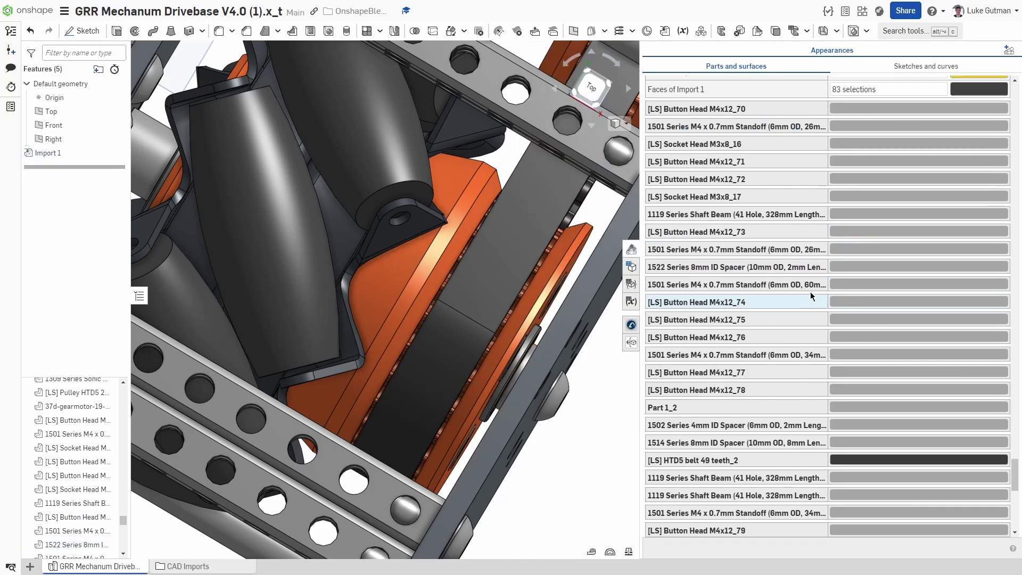
Find the darker 1522 Series 8mm ID Spacer between Button Head M4x12_32 and M4x12_33 and apply the copied grey to it.
scroll(808, 294, down, 7)
scroll(808, 296, down, 3)
scroll(809, 351, up, 12)
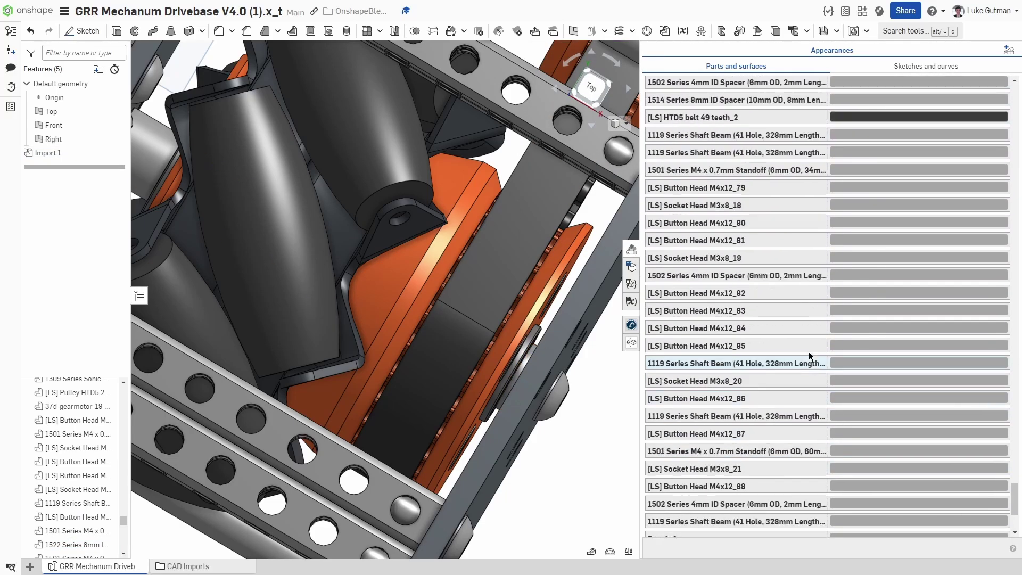
scroll(888, 335, up, 10)
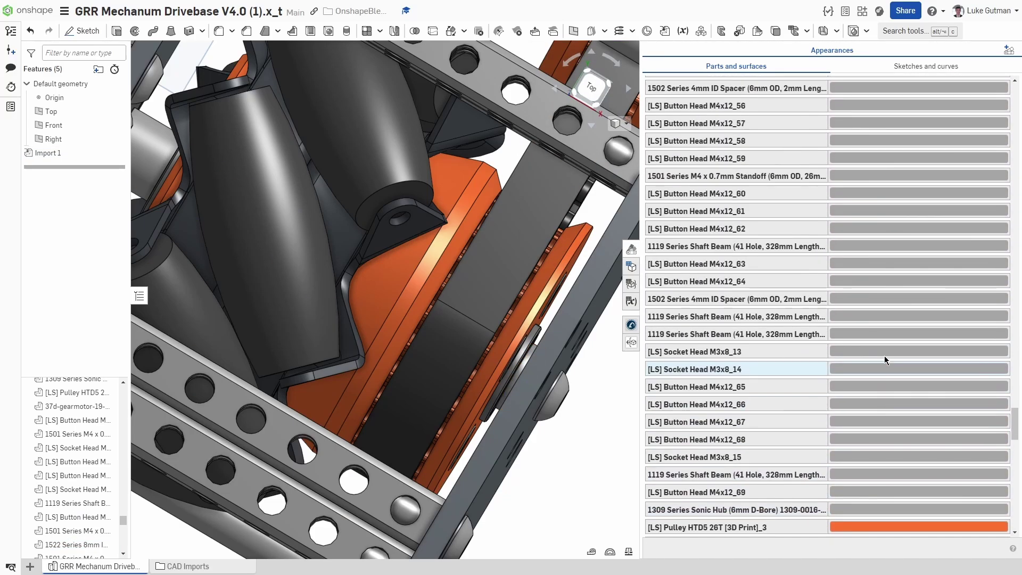
scroll(887, 341, up, 9)
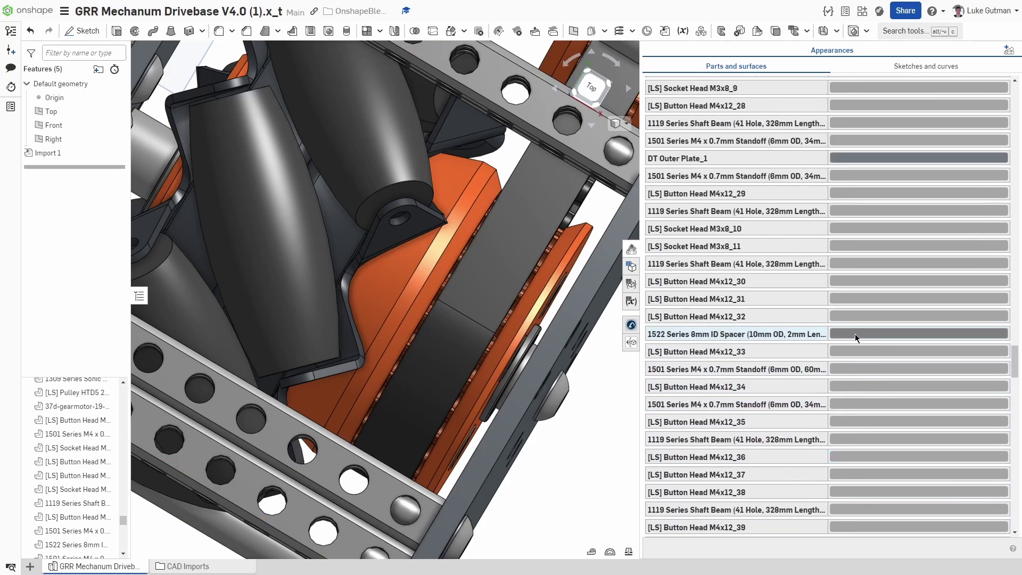
click(854, 334)
scroll(452, 368, down, 10)
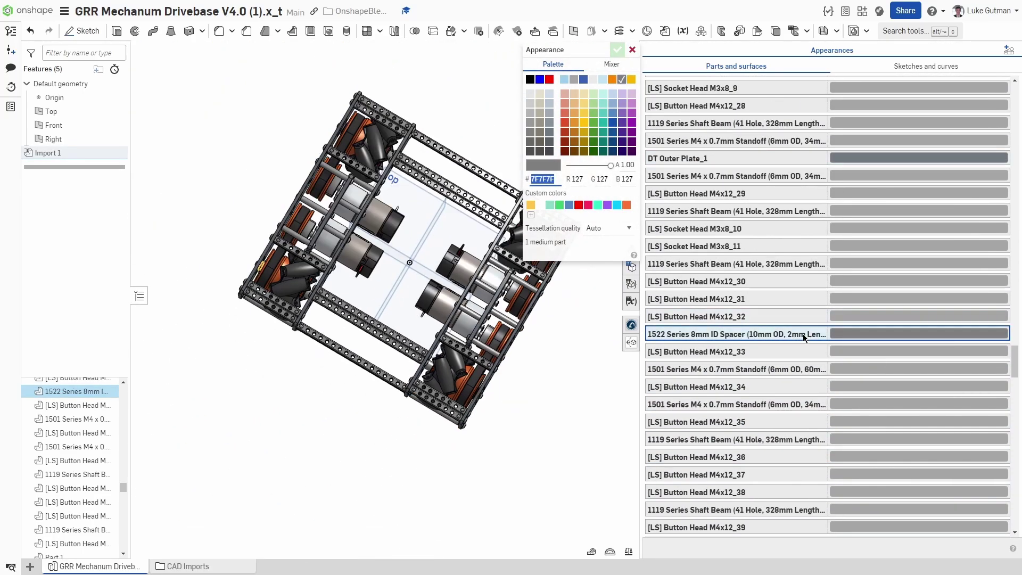
click(617, 49)
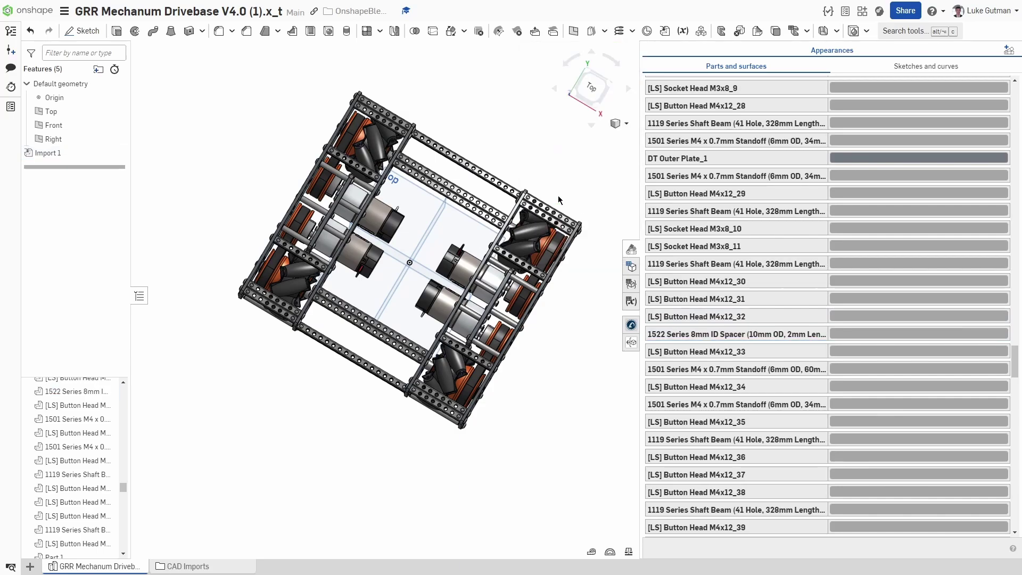
scroll(692, 239, up, 20)
click(864, 328)
click(863, 328)
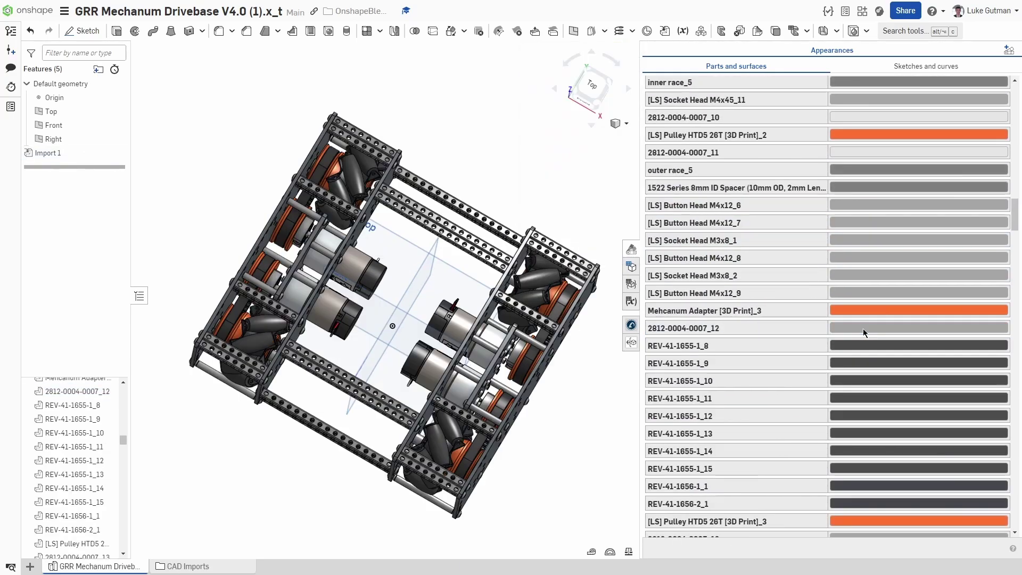
scroll(858, 293, up, 3)
click(861, 278)
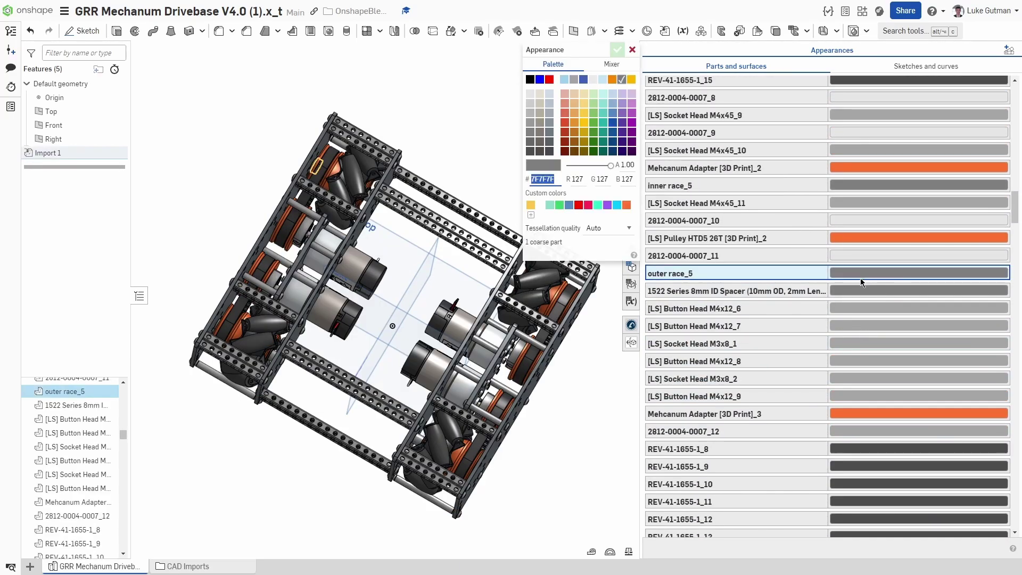
key(Return)
click(867, 292)
key(ctrl+v)
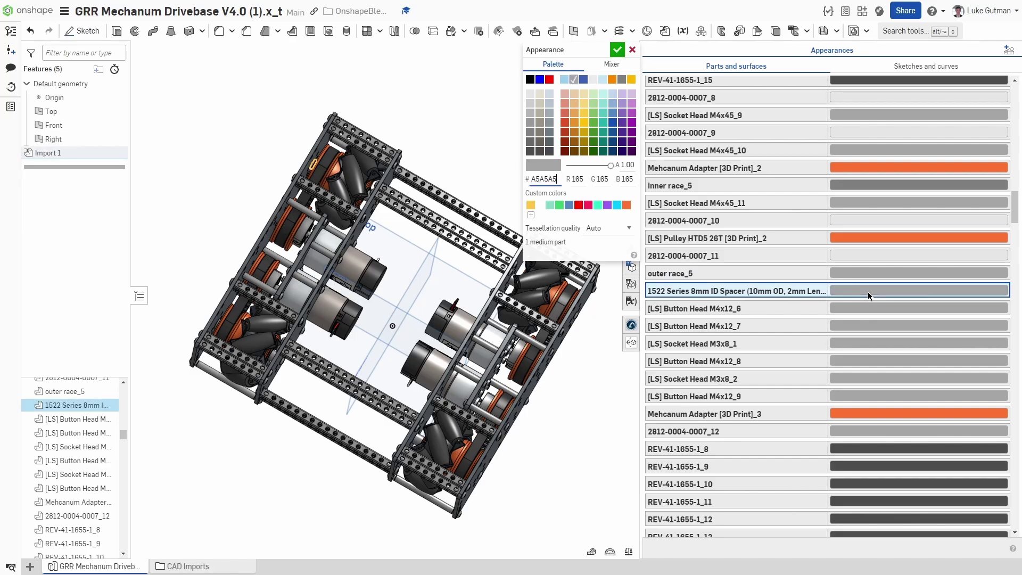
key(Return)
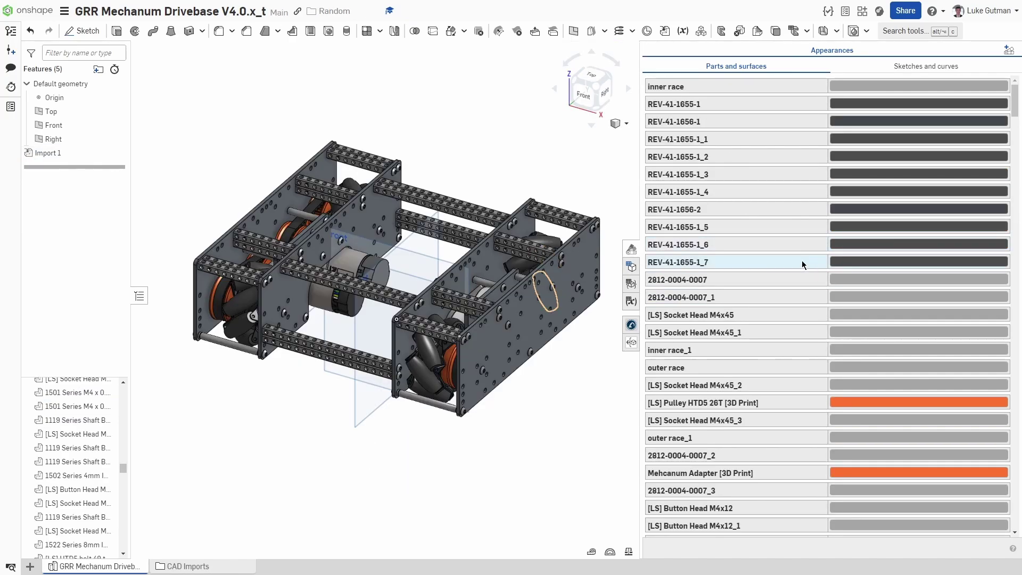
Review the appearance list of the recoloured drivebase for any part colours that still differ.
scroll(803, 261, down, 2)
scroll(804, 265, down, 10)
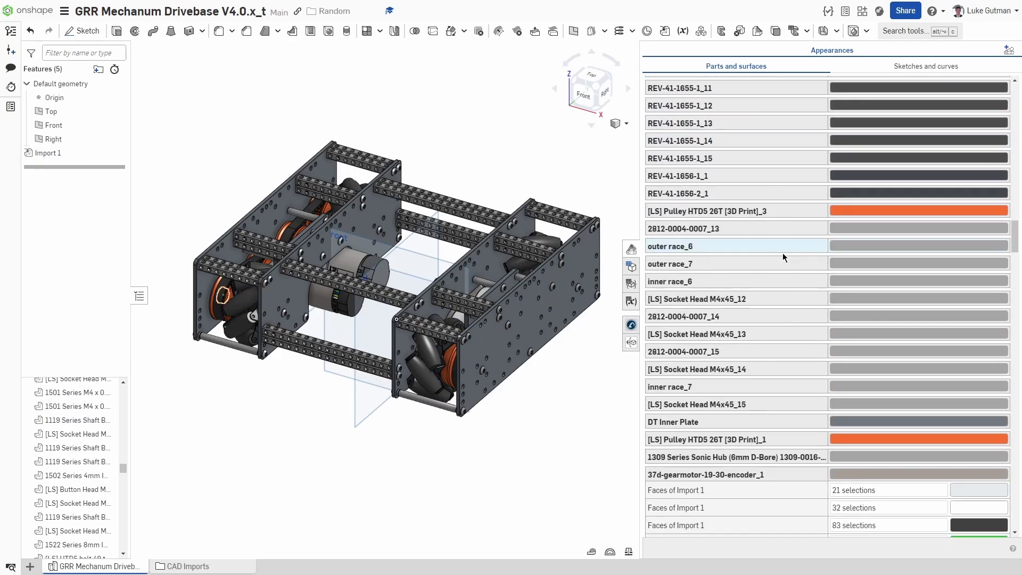
scroll(777, 264, down, 15)
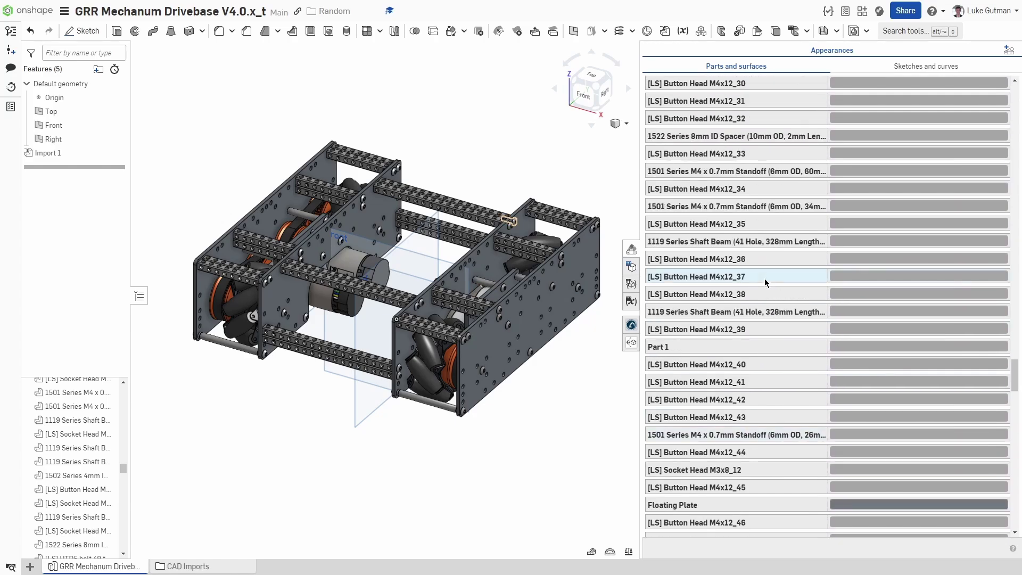
scroll(767, 303, up, 15)
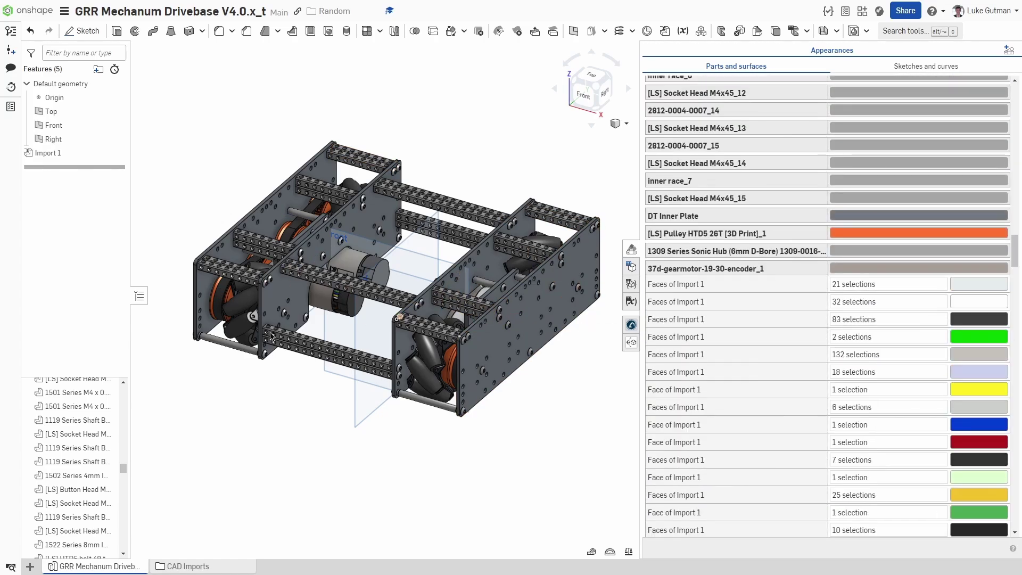
Export the GRR Mechanum Drivebase V4.0 Part Studio as a COLLADA file using the Download option.
right_click(137, 566)
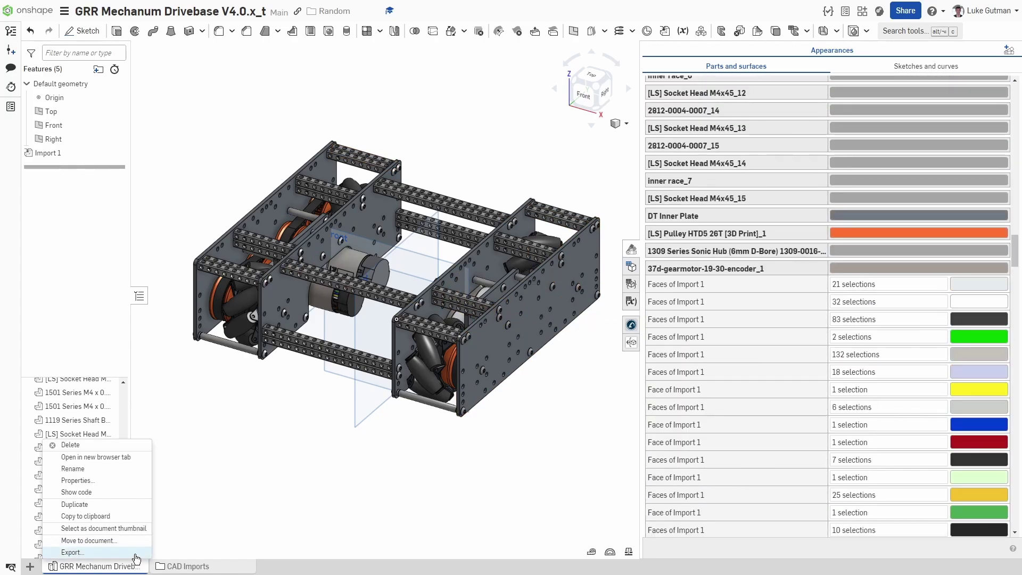
click(72, 552)
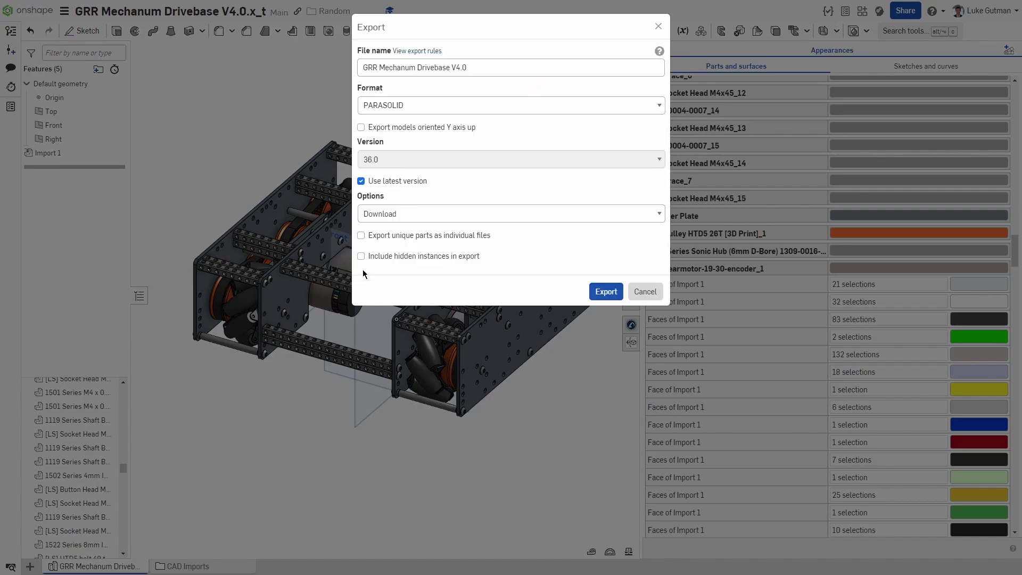
click(426, 109)
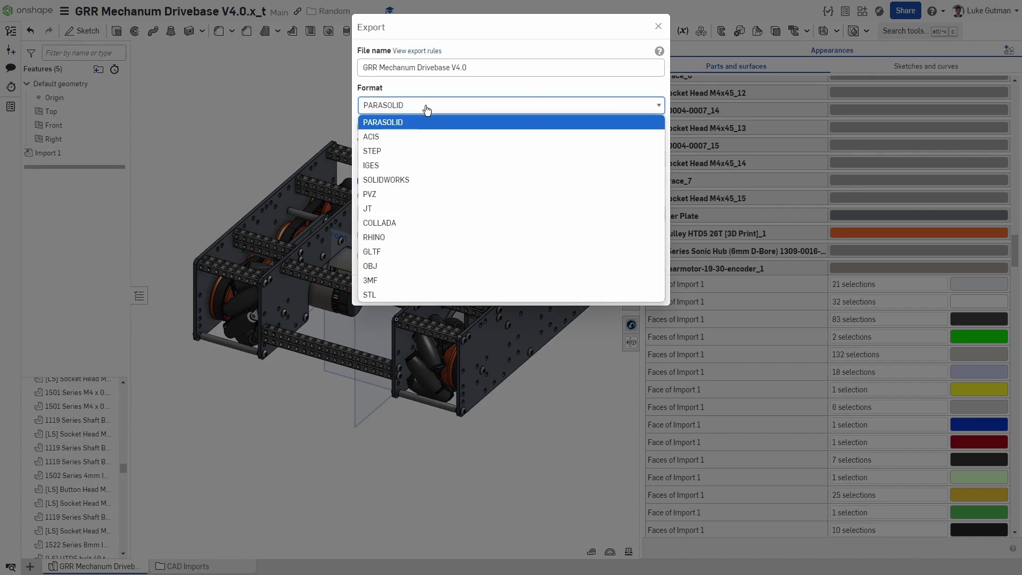
click(411, 224)
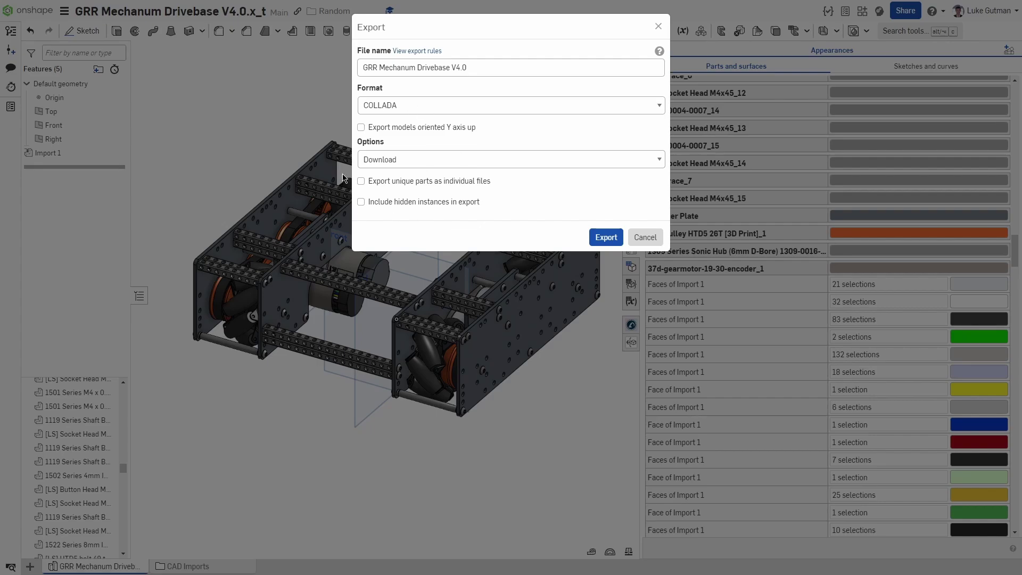
click(605, 239)
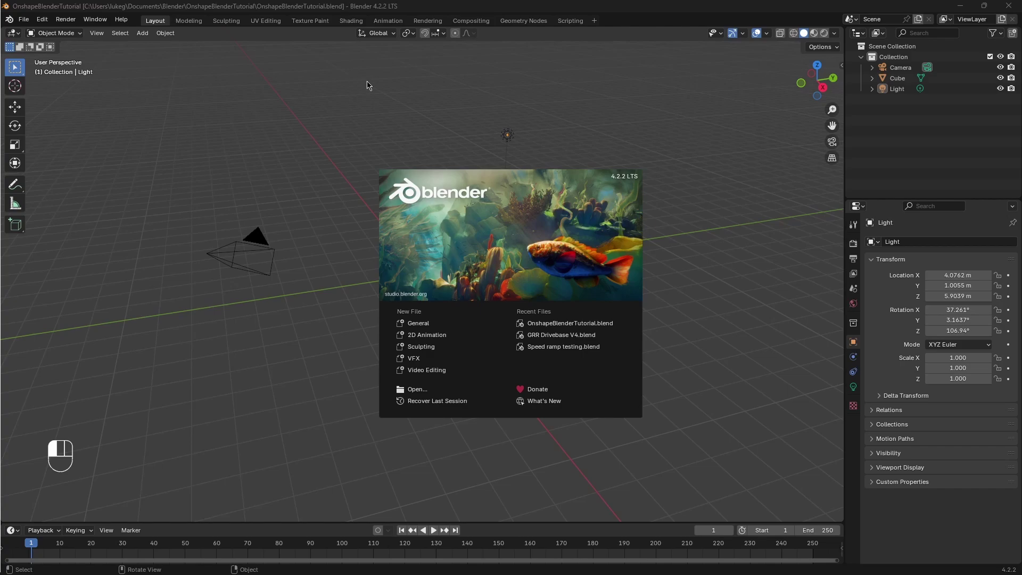
Dismiss the splash screen and delete the default camera, cube and light from the scene.
click(424, 108)
key(a)
key(a)
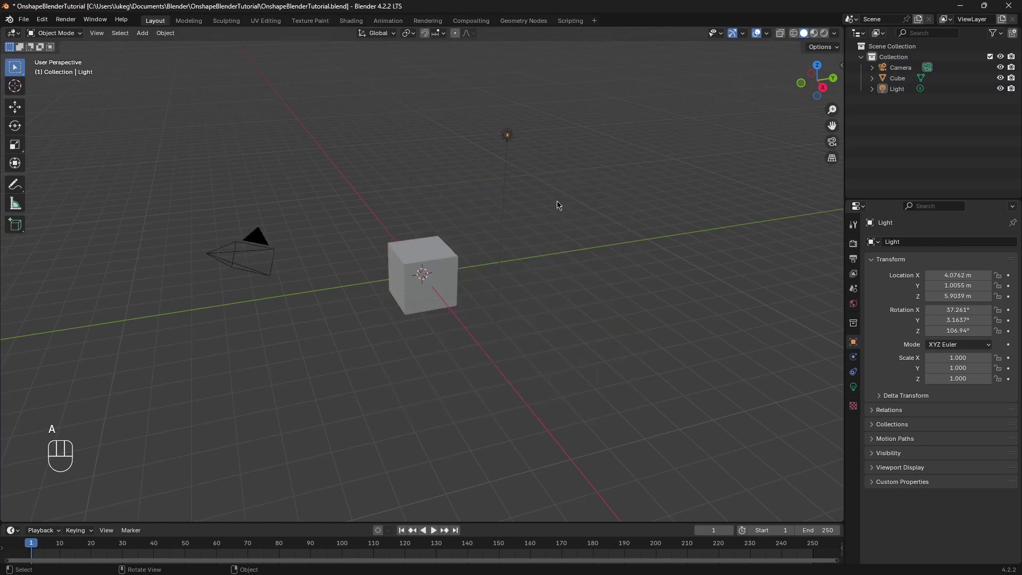
mouse_move(553, 228)
middle_down()
mouse_move(575, 222)
mouse_move(541, 233)
middle_up()
key(a)
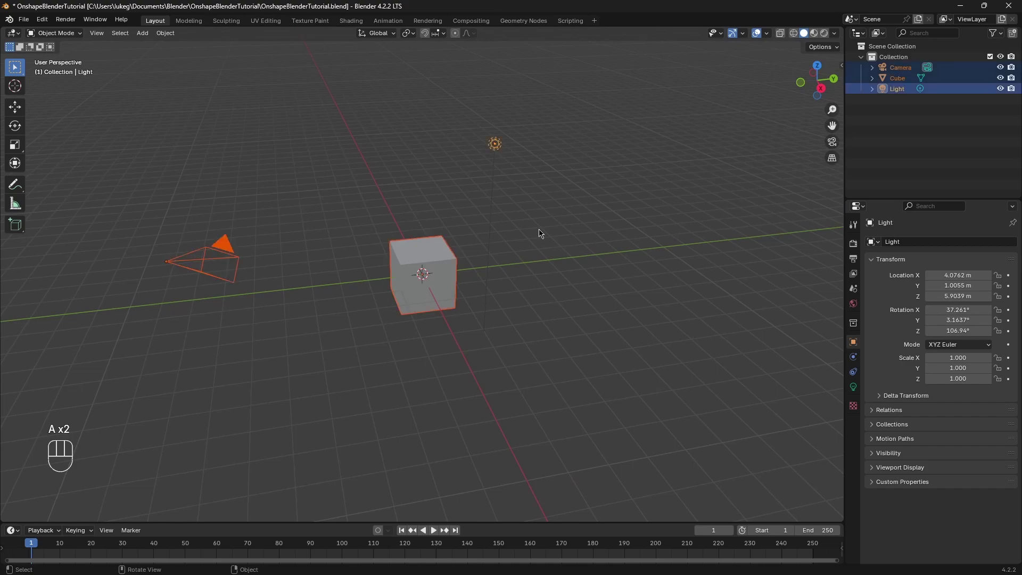
key(x)
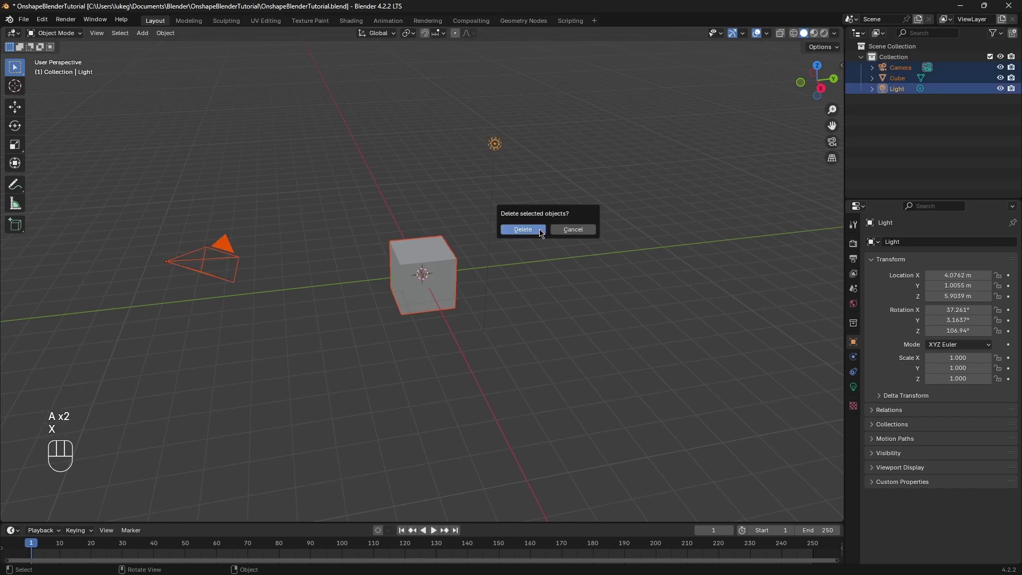
click(541, 234)
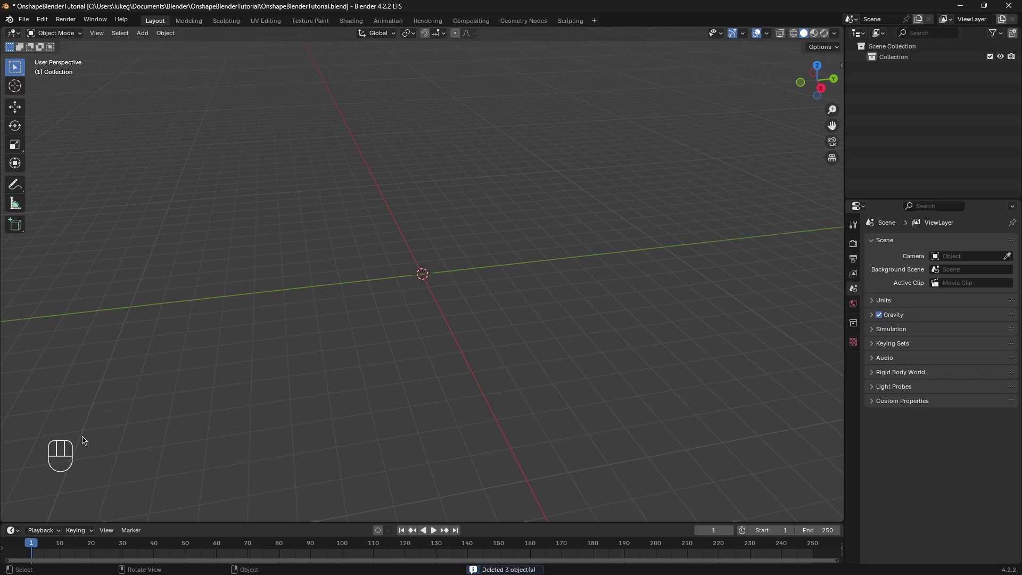
middle_drag(67, 438, 269, 365)
key(f)
key(a)
key(s)
key(d)
key(f)
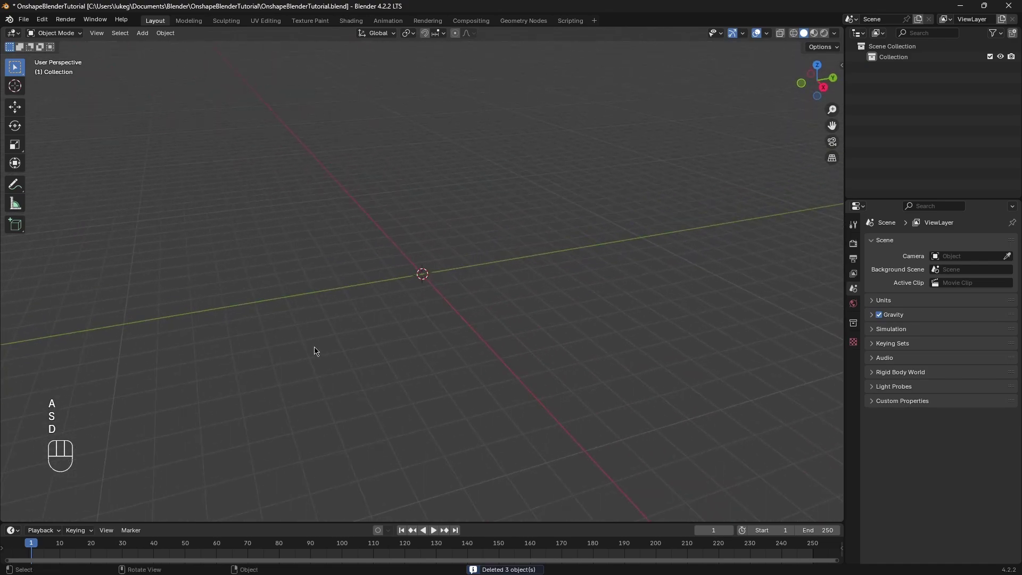
key(ctrl+c)
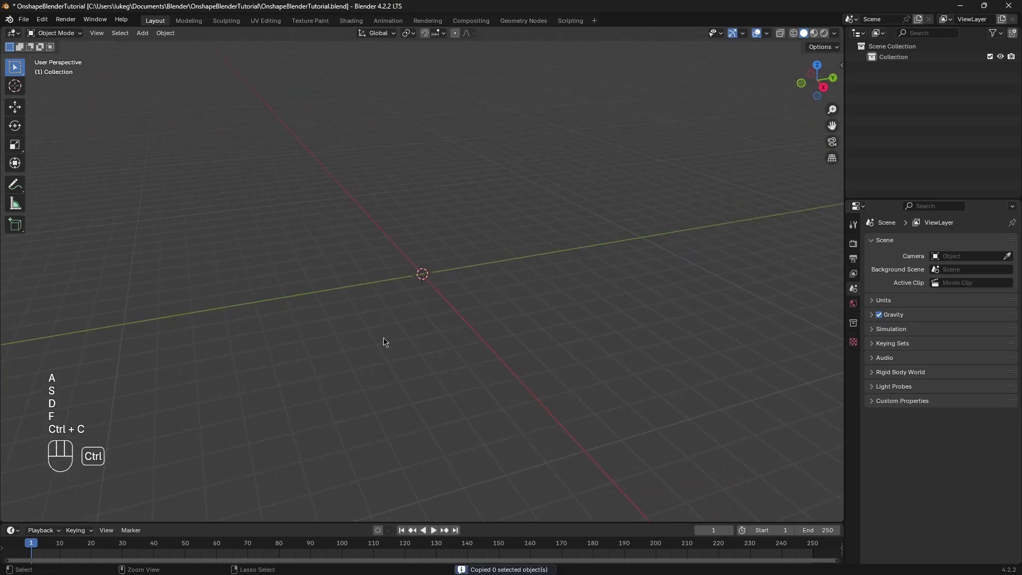
key(ctrl+c)
key(ctrl+c)
key(ctrl+c)
middle_drag(468, 308, 498, 305)
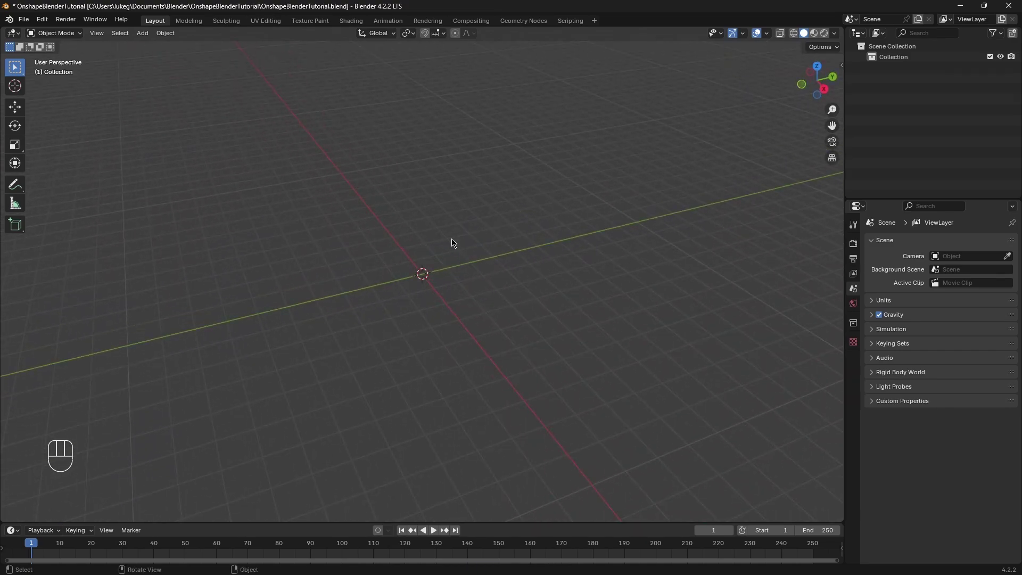
middle_drag(453, 243, 494, 257)
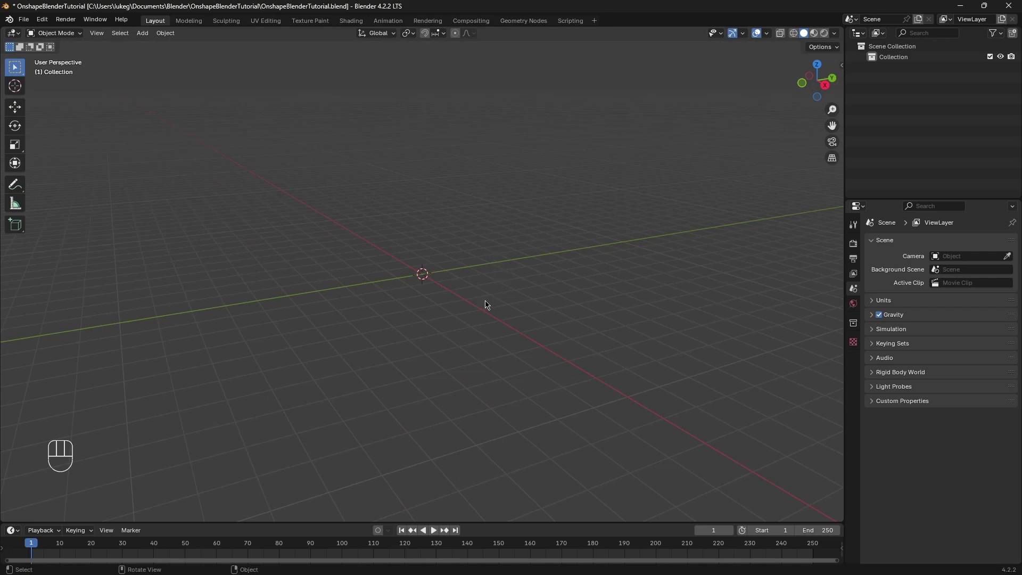
Switch to the browser, download BlenderKit v3.12.3.240801 from blenderkit.com and return to Blender.
click(41, 571)
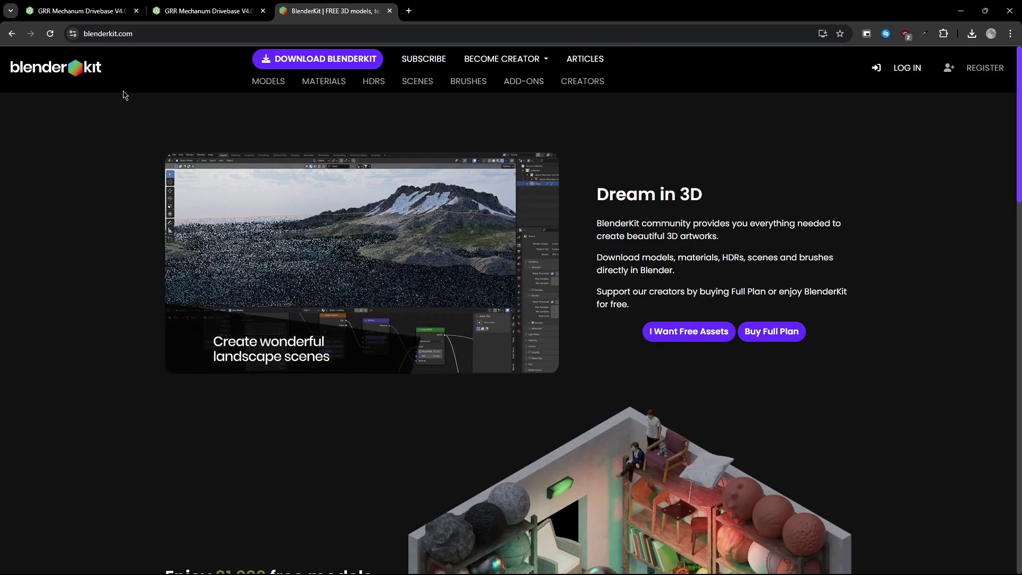
click(335, 62)
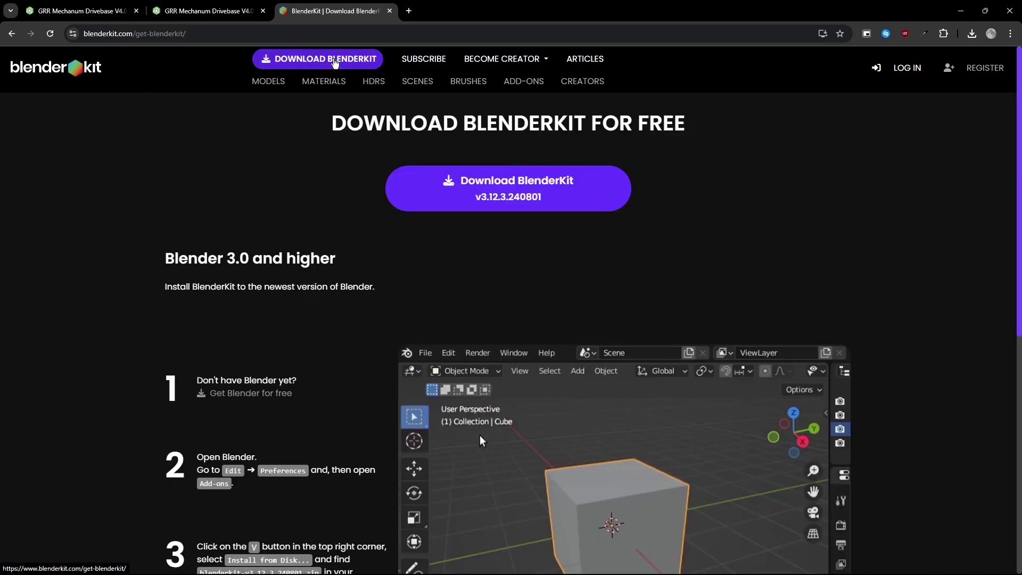
click(488, 209)
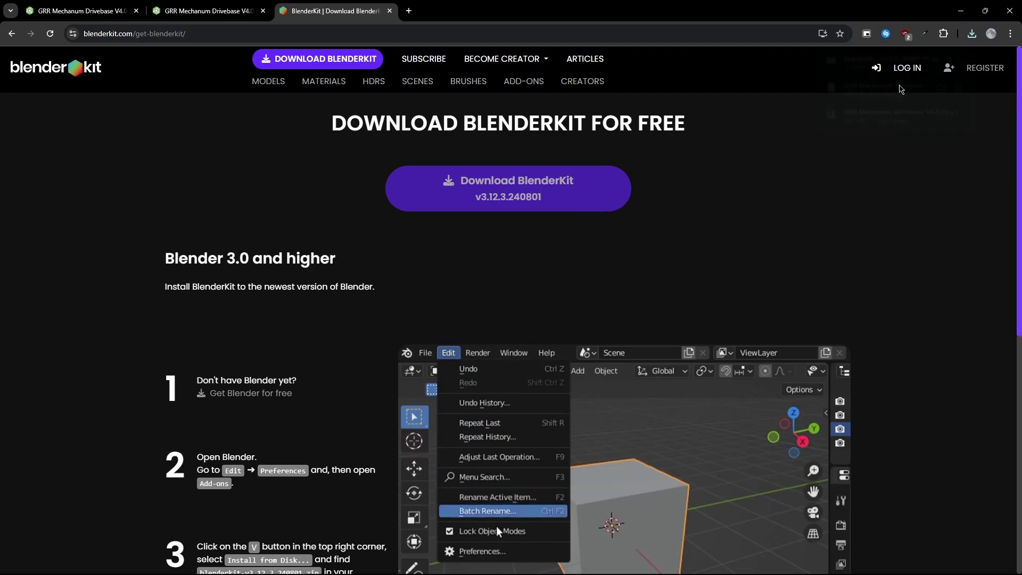
click(960, 11)
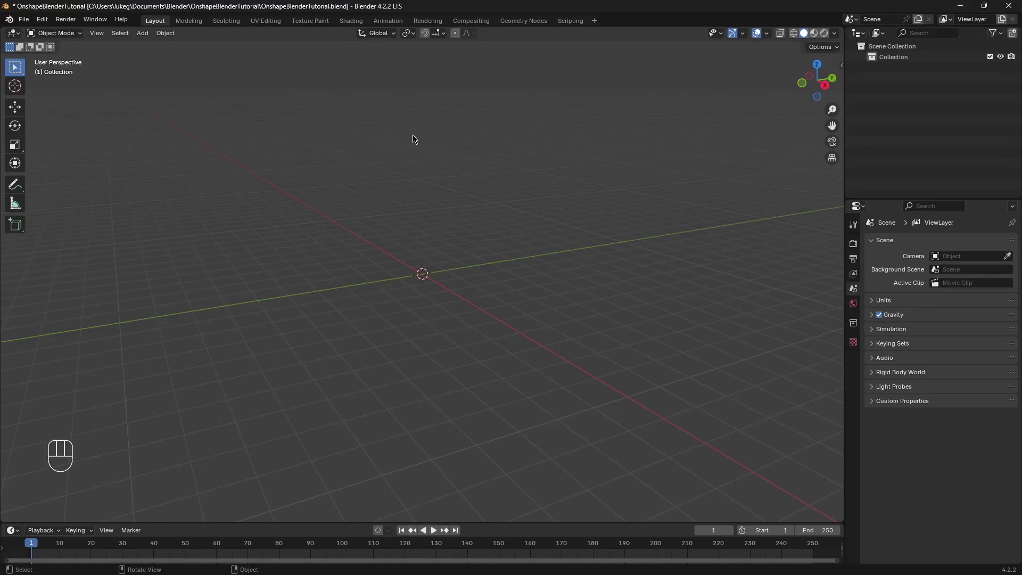
Install the downloaded BlenderKit add-on from disk out of the Downloads folder with Enable on Install on, and close the preferences.
click(45, 20)
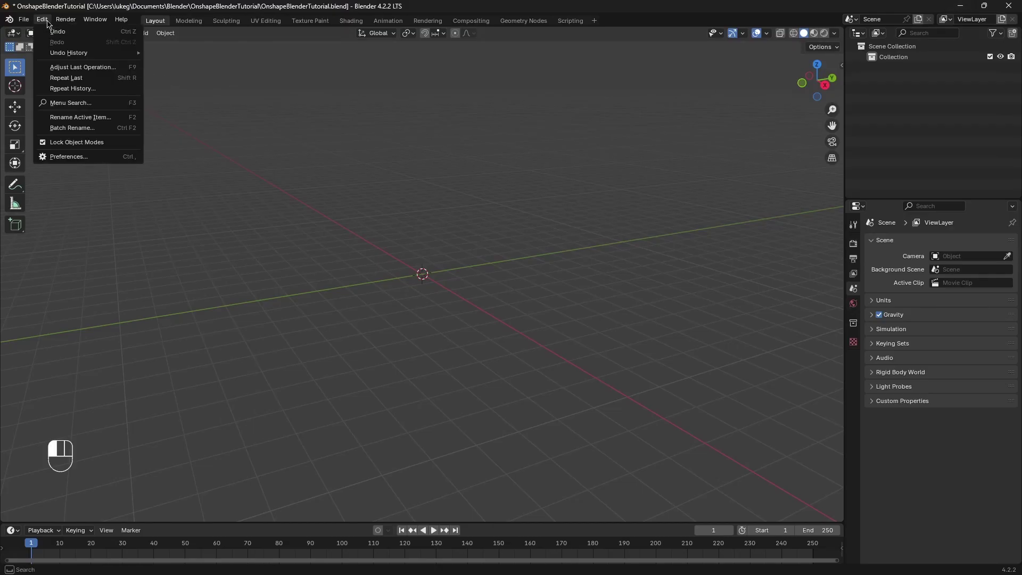
click(70, 156)
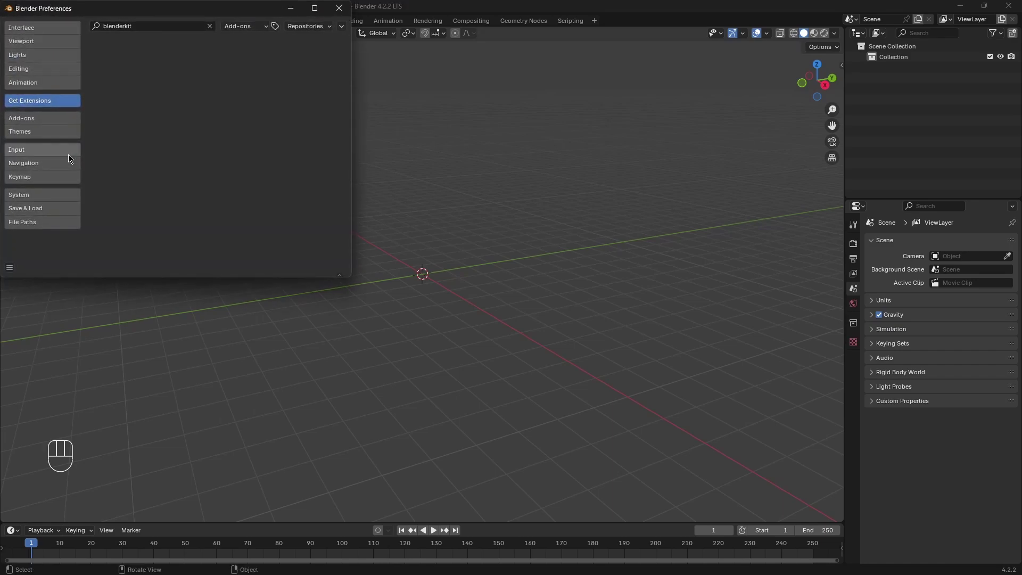
click(60, 119)
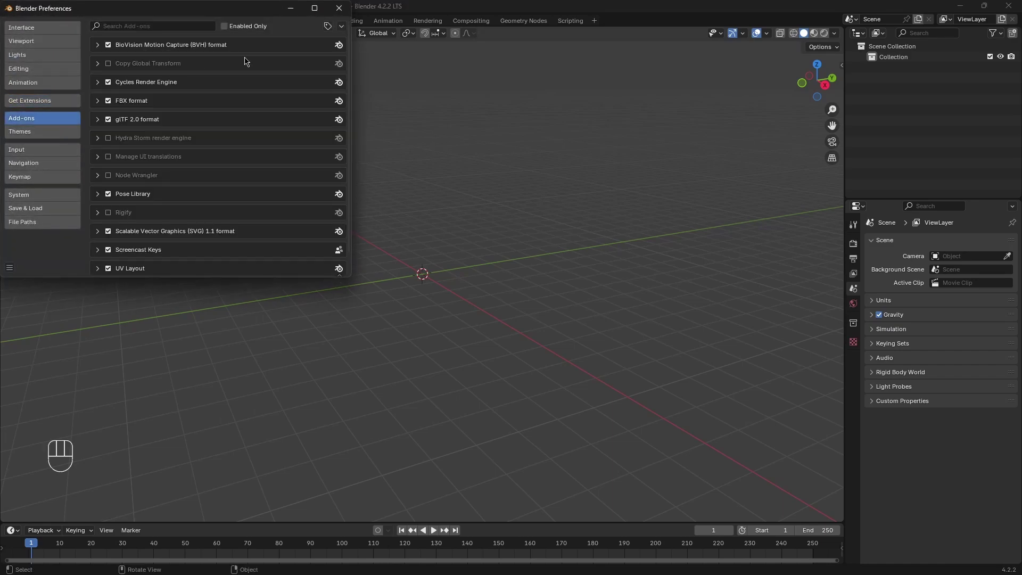
click(342, 32)
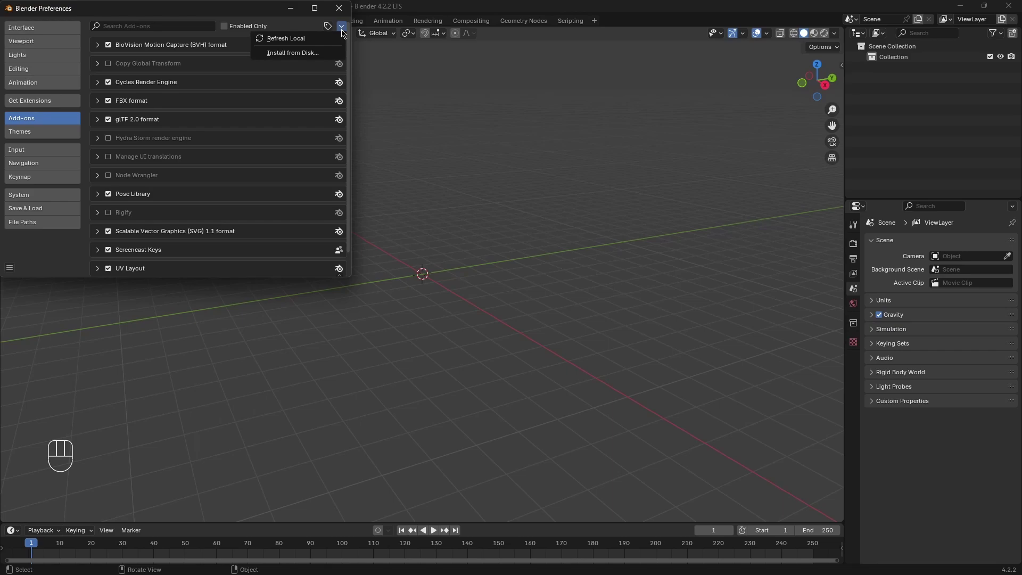
click(314, 56)
click(74, 108)
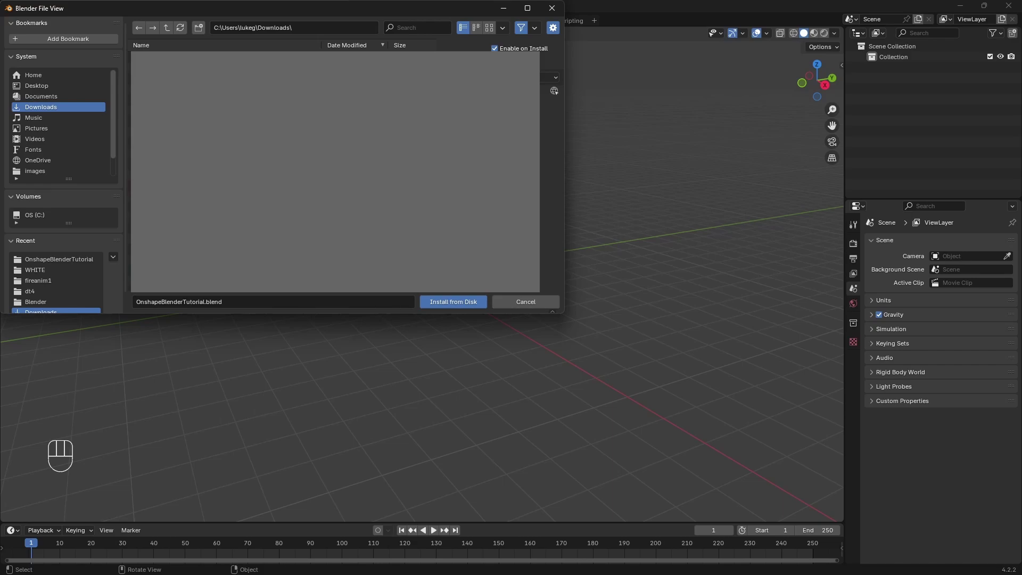
click(462, 302)
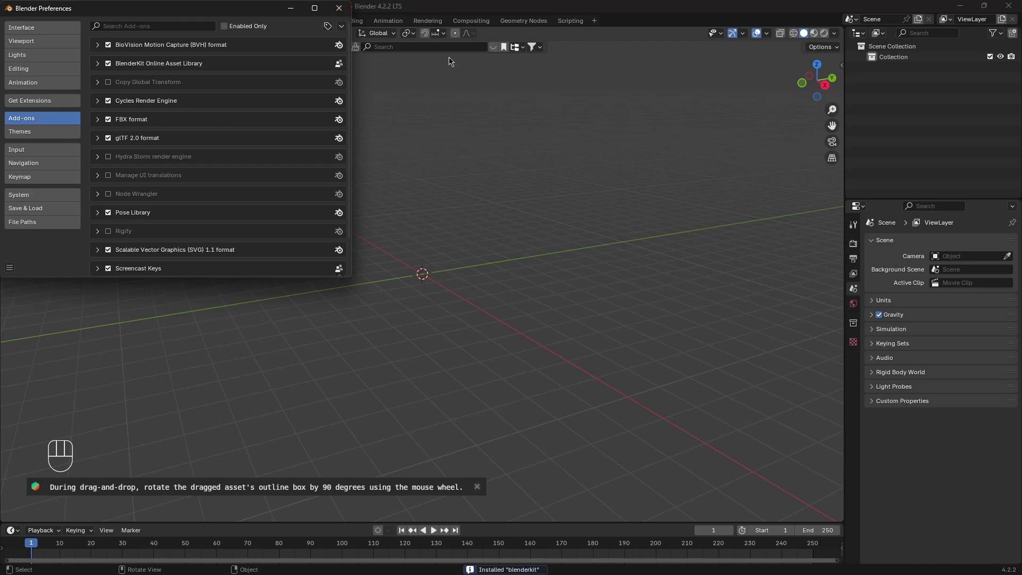
click(339, 8)
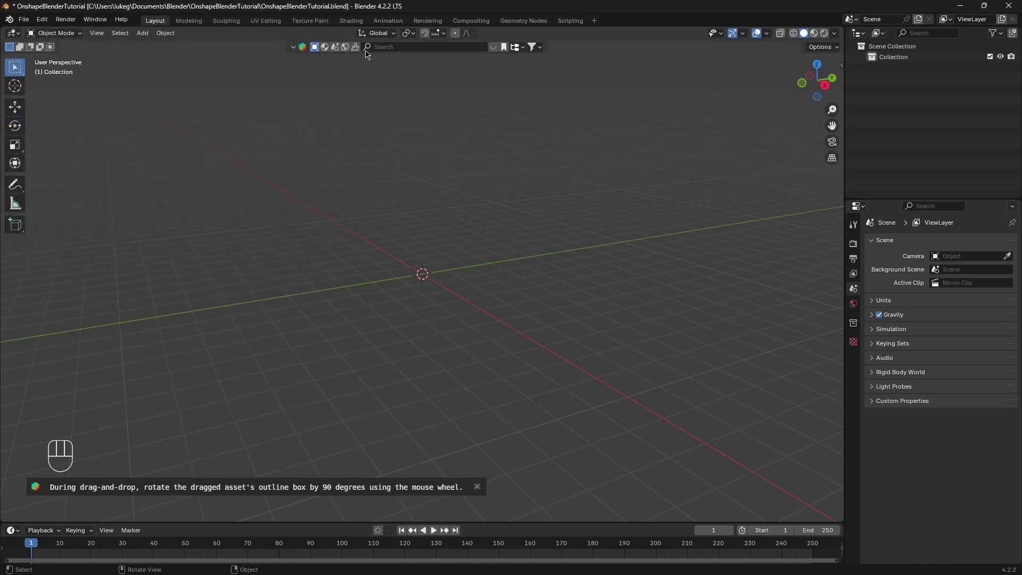
Import the exported drivebase COLLADA (.dae) file from the Downloads folder into the empty scene.
middle_drag(465, 186, 464, 209)
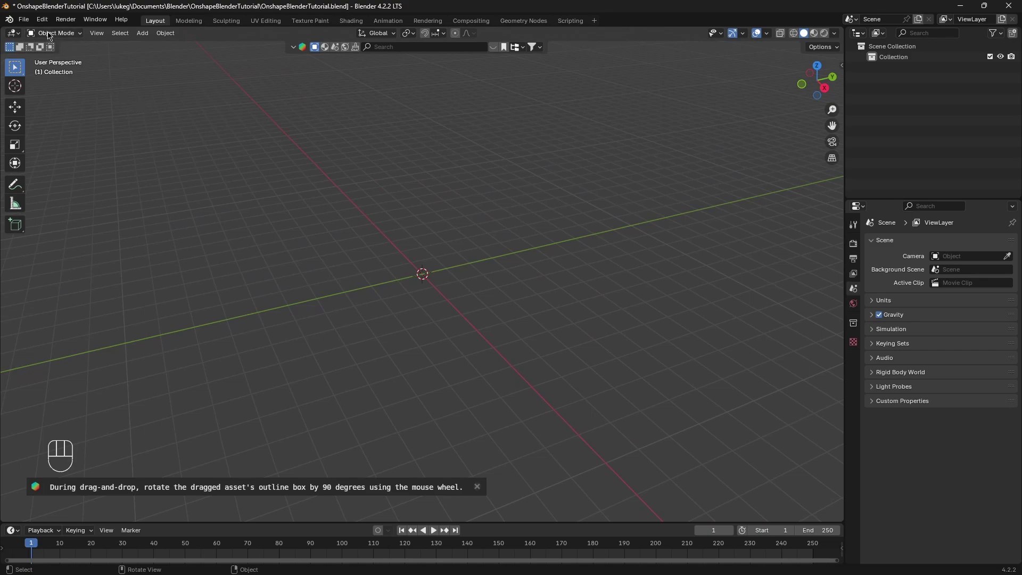
click(24, 20)
mouse_move(87, 171)
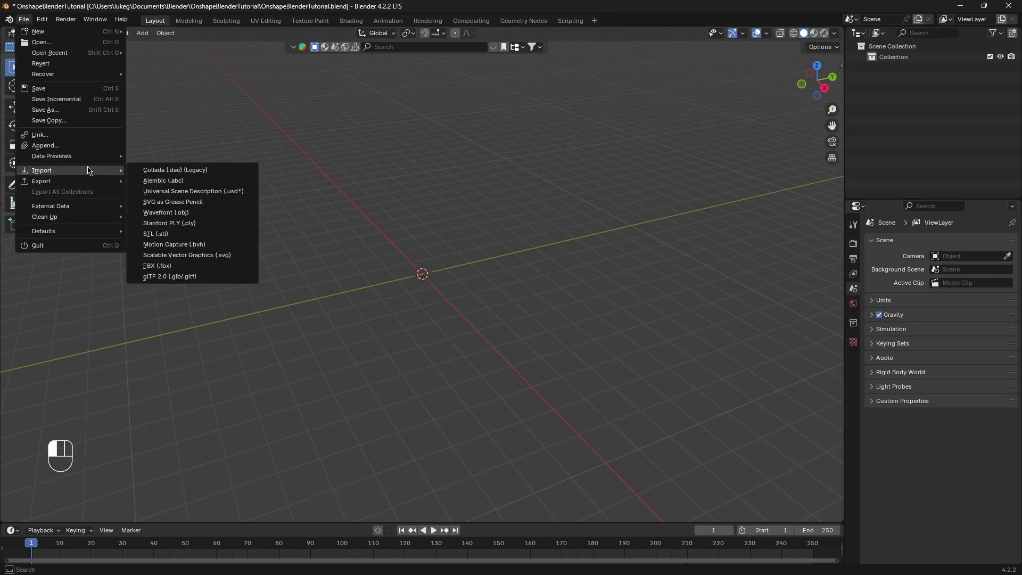
click(155, 169)
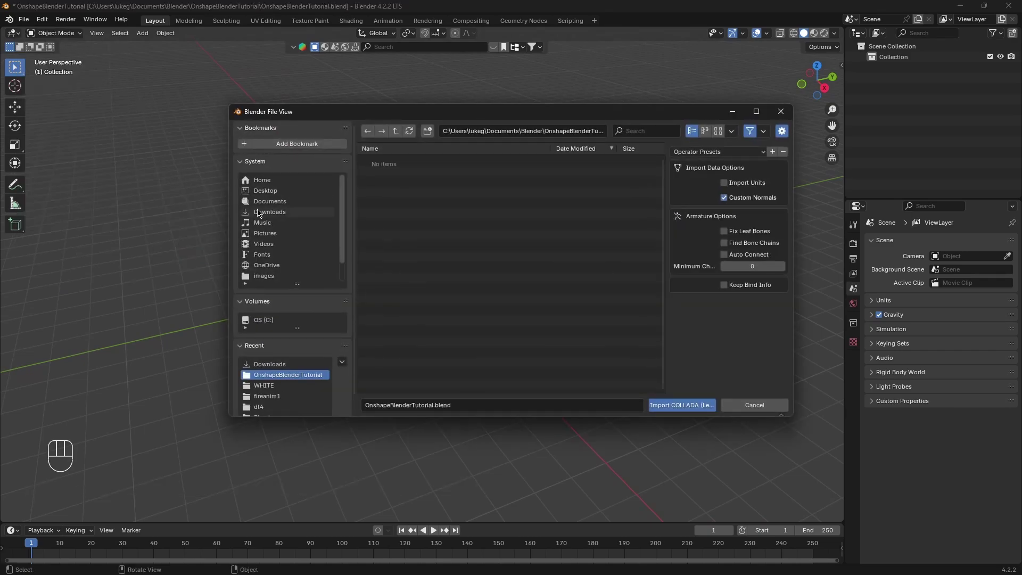
click(263, 212)
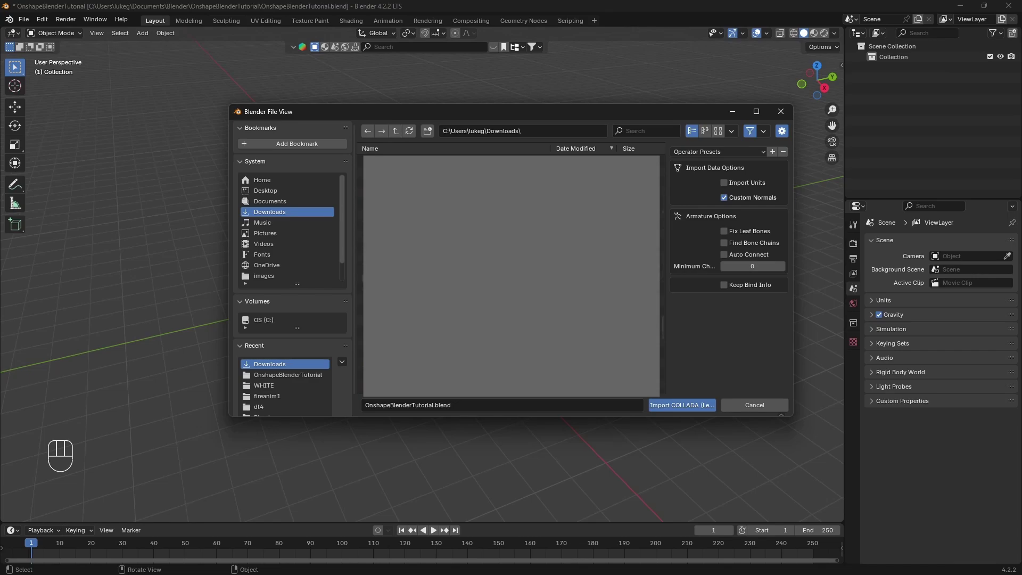
key(Escape)
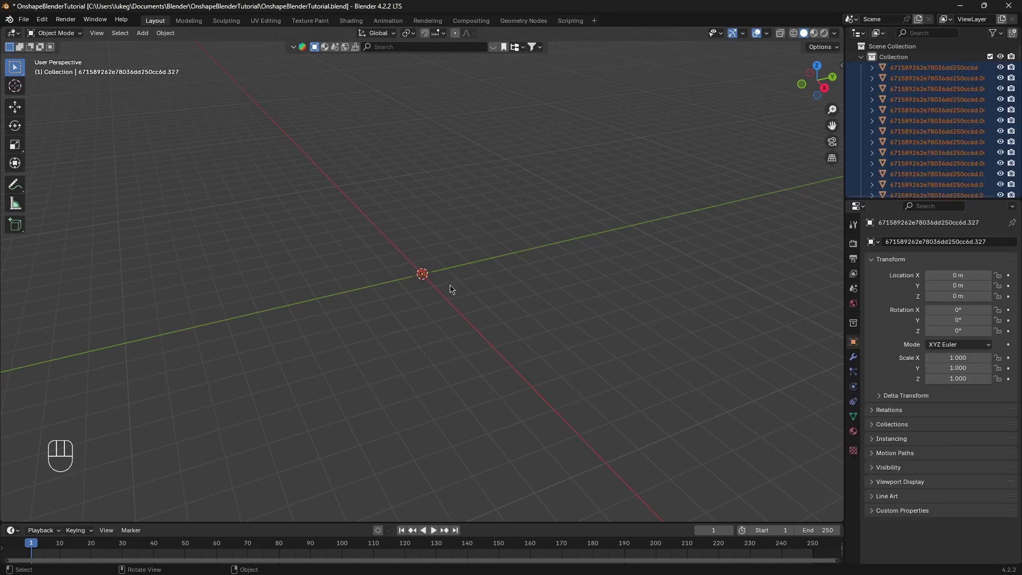
scroll(473, 298, up, 17)
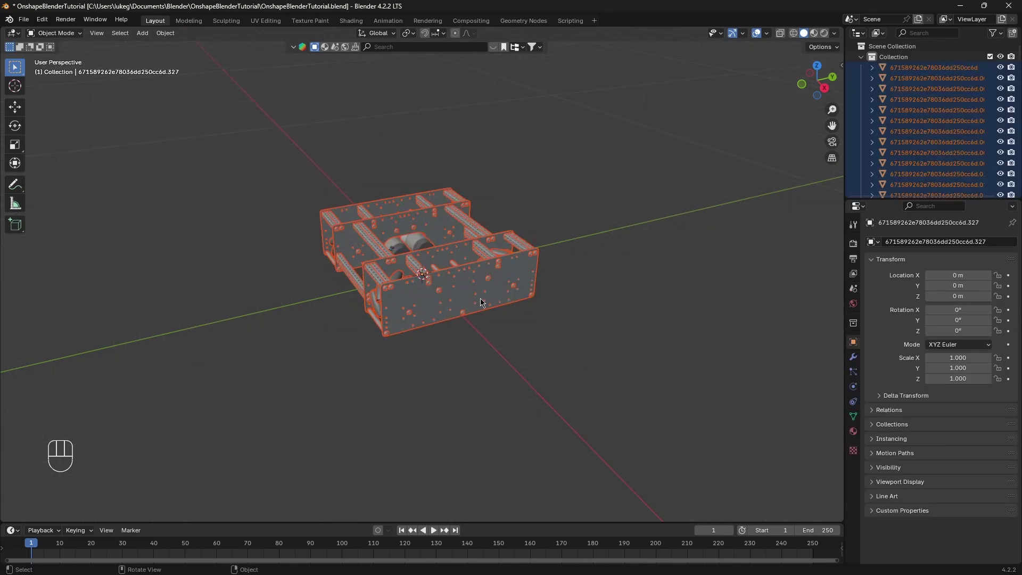
scroll(477, 301, down, 16)
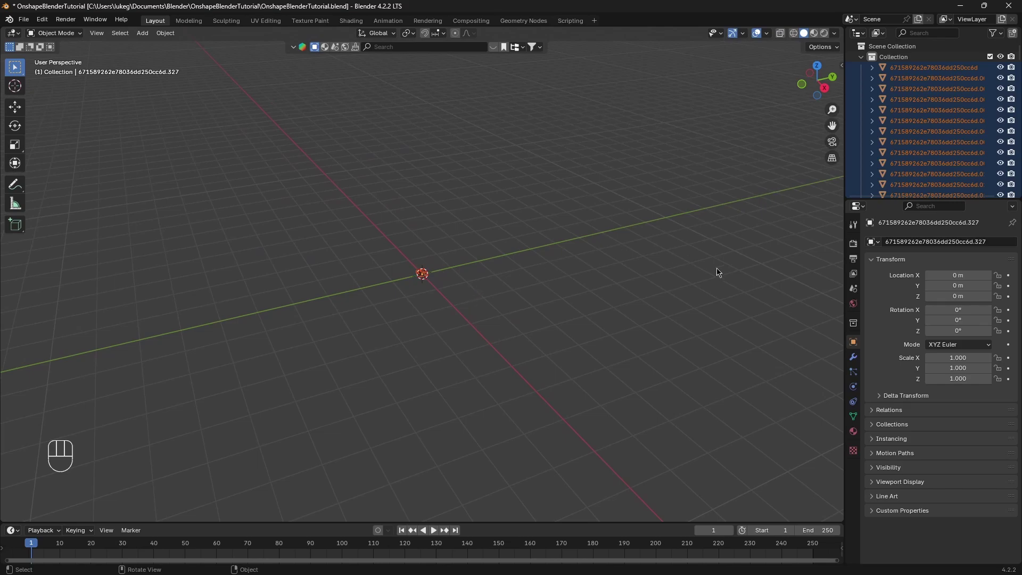
Set the scene's unit scale to 10, keeping the metric unit system.
click(853, 258)
click(853, 273)
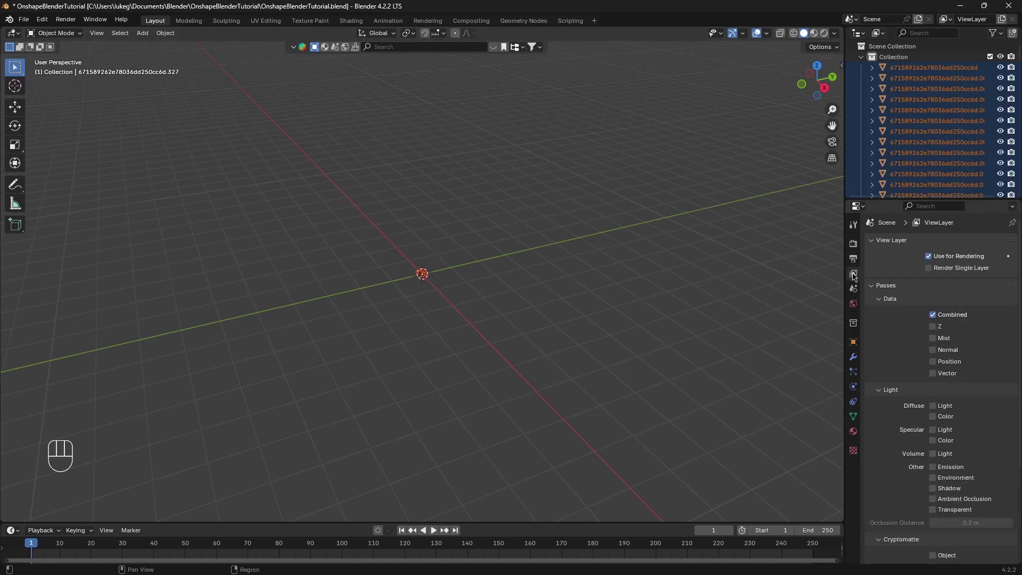
click(853, 289)
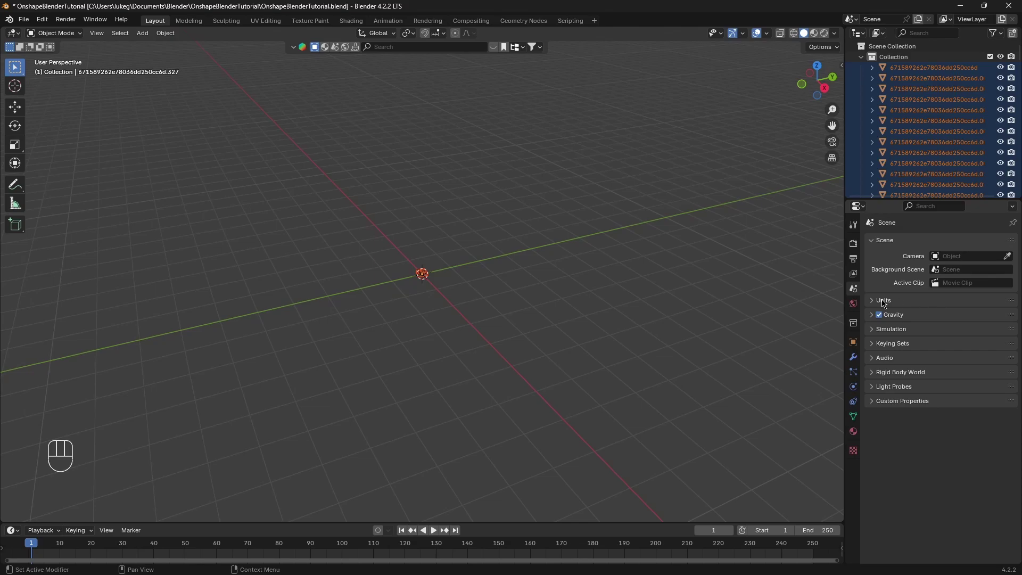
click(884, 301)
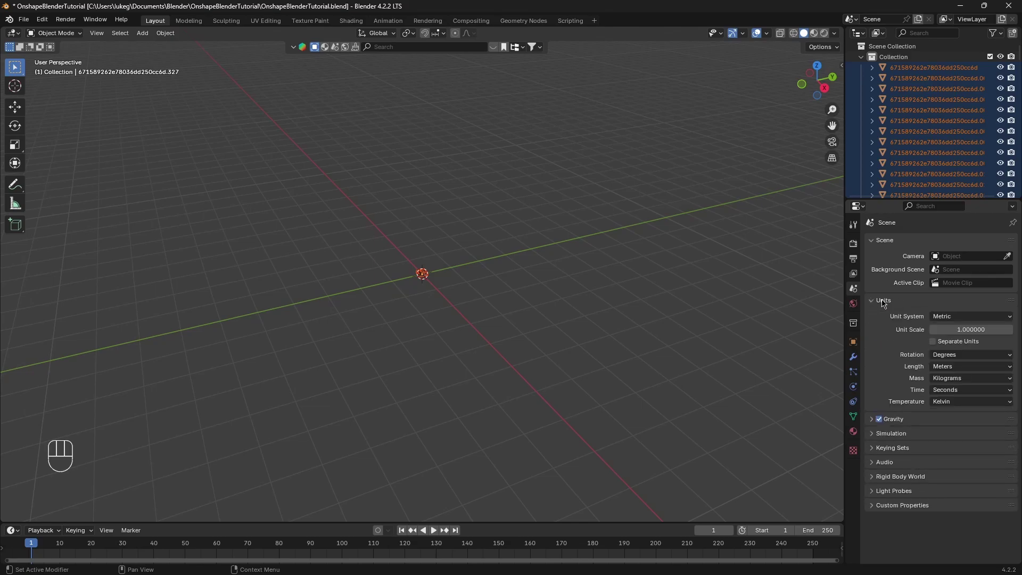
click(965, 331)
text(20)
key(BackSpace)
text(10)
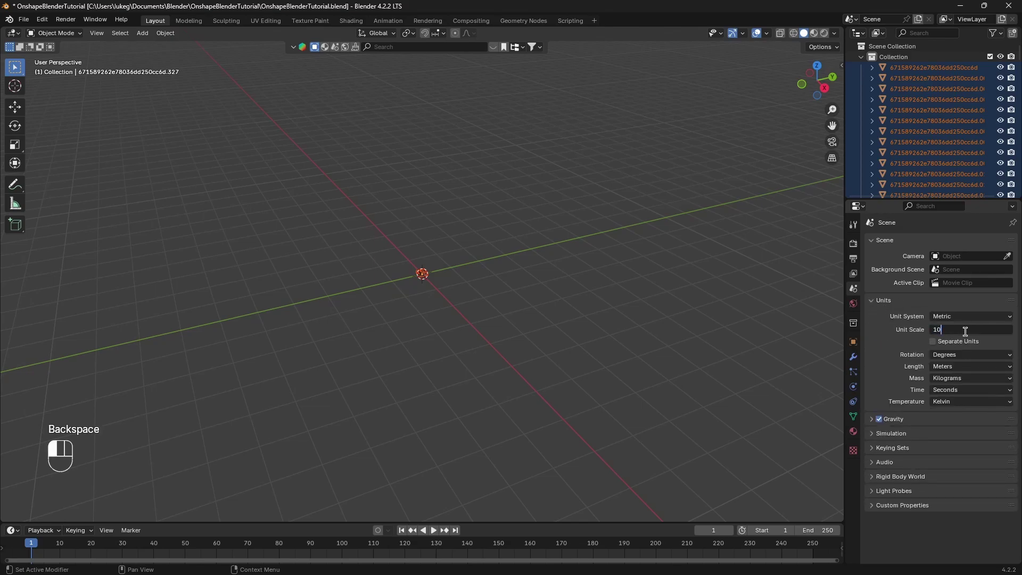
key(Return)
Deselect all the imported parts and select the drivebase's nearest outer side plate.
middle_drag(481, 304, 506, 239)
click(597, 177)
scroll(541, 214, up, 3)
middle_drag(505, 169, 579, 114)
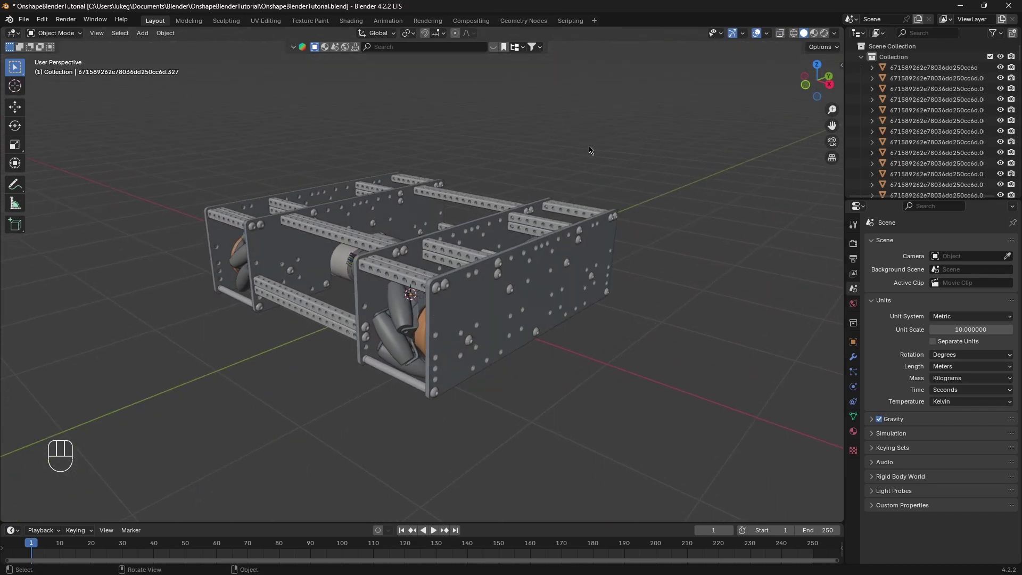
middle_drag(589, 150, 476, 119)
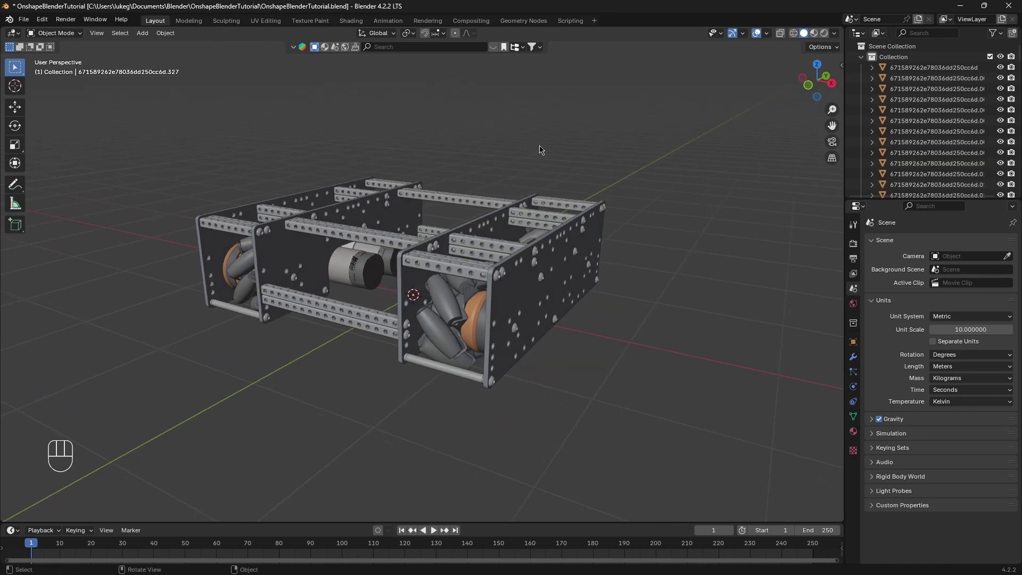
middle_drag(539, 149, 525, 155)
click(501, 301)
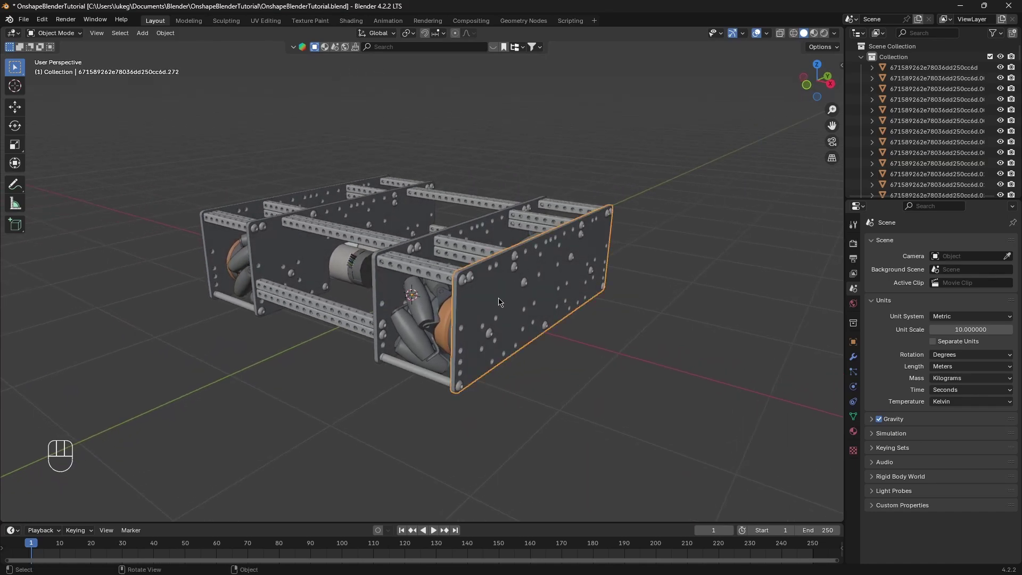
scroll(644, 261, up, 2)
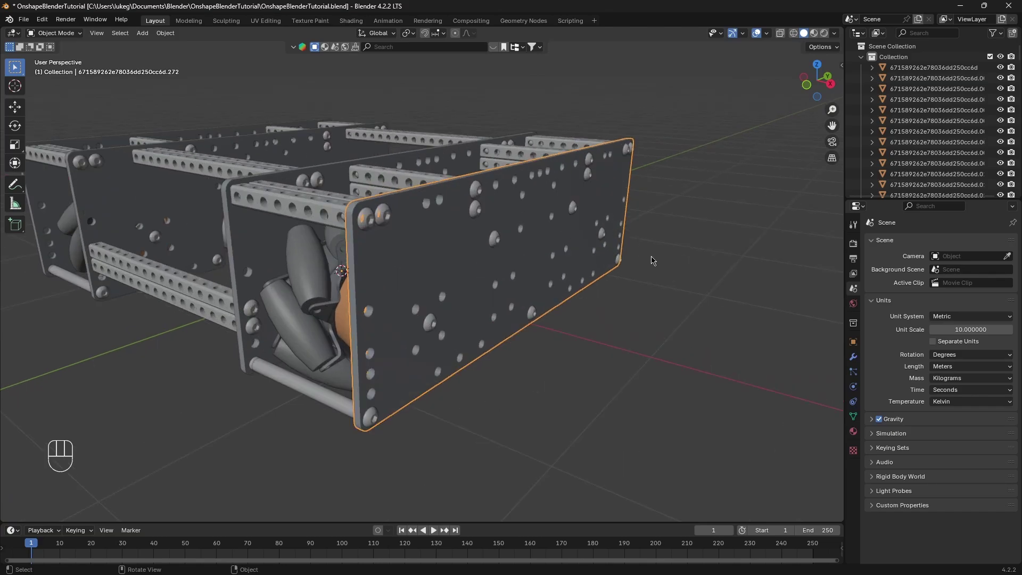
scroll(651, 280, down, 2)
middle_drag(613, 261, 640, 268)
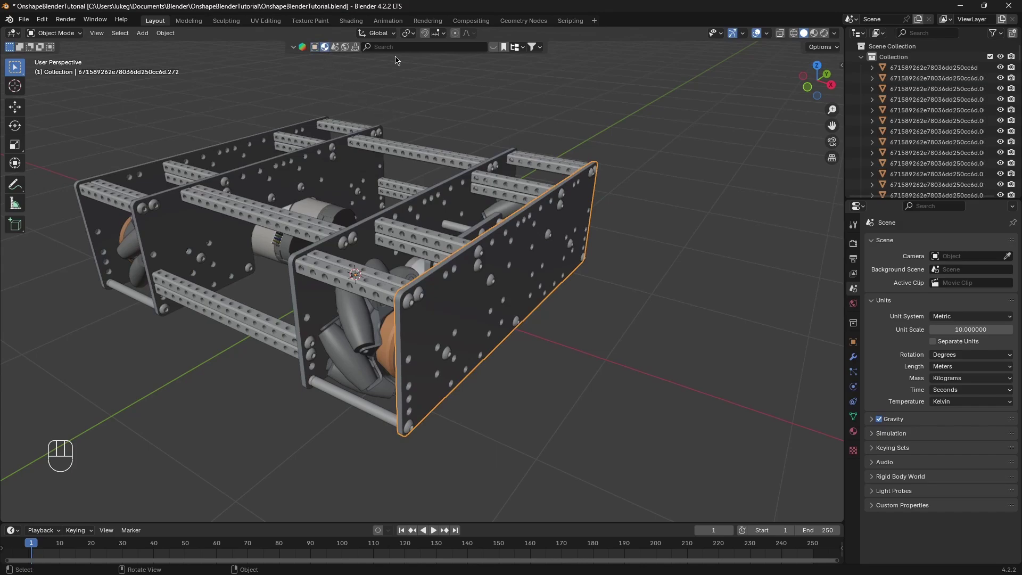
Search BlenderKit's materials for "metal" and apply the Metal material to the selected outer side plate.
click(412, 48)
text(metal)
key(Return)
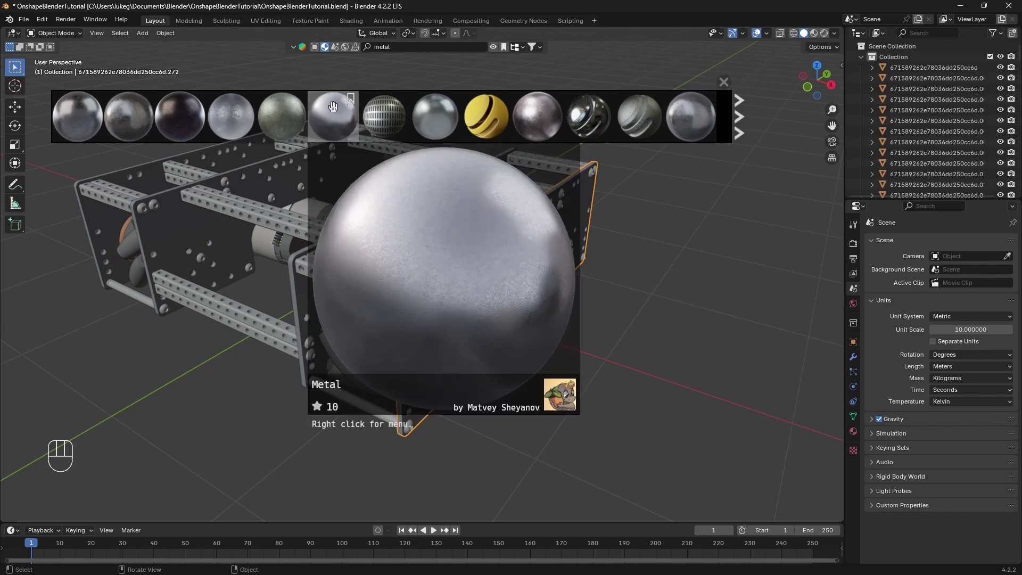
mouse_move(86, 114)
click(327, 123)
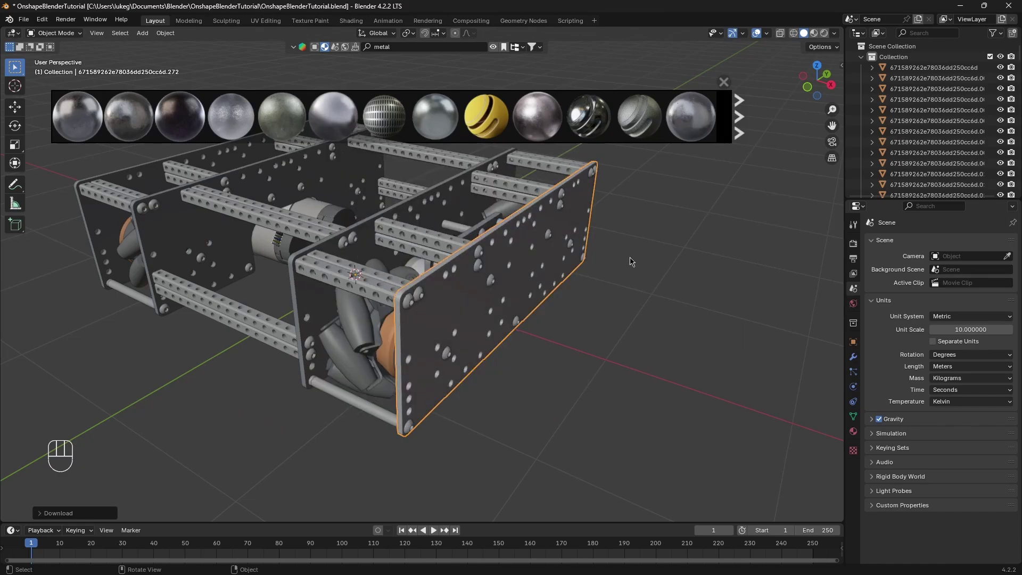
middle_drag(752, 97, 636, 186)
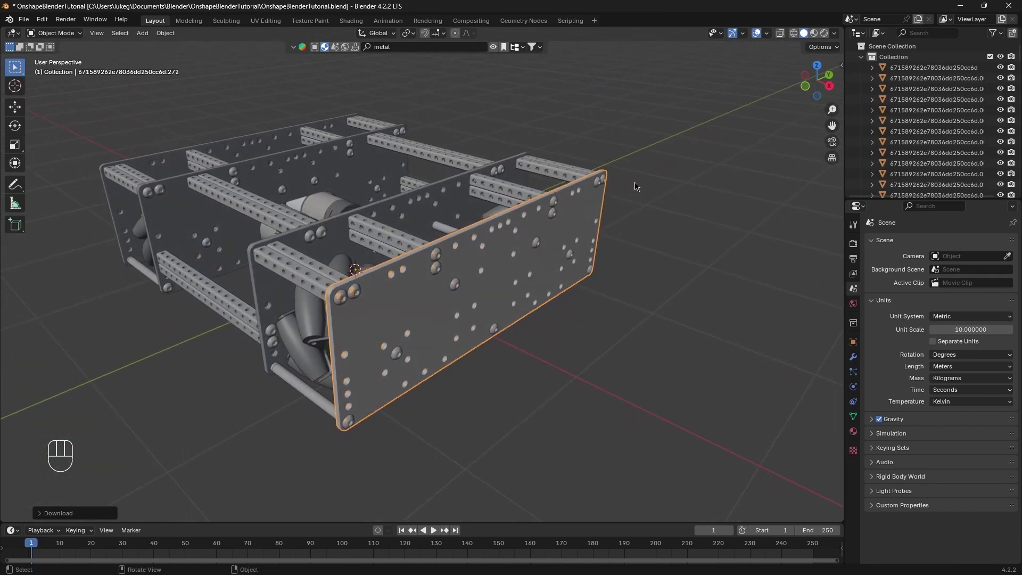
Deselect the plate, compare the wireframe, solid, material preview and rendered shading, and leave the viewport in Material Preview.
click(794, 34)
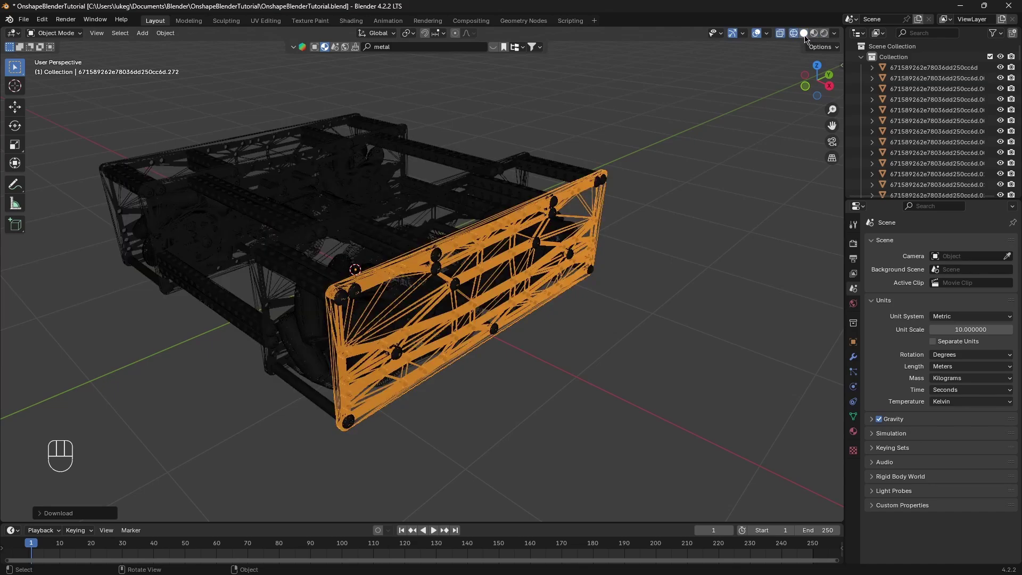
click(714, 116)
click(804, 33)
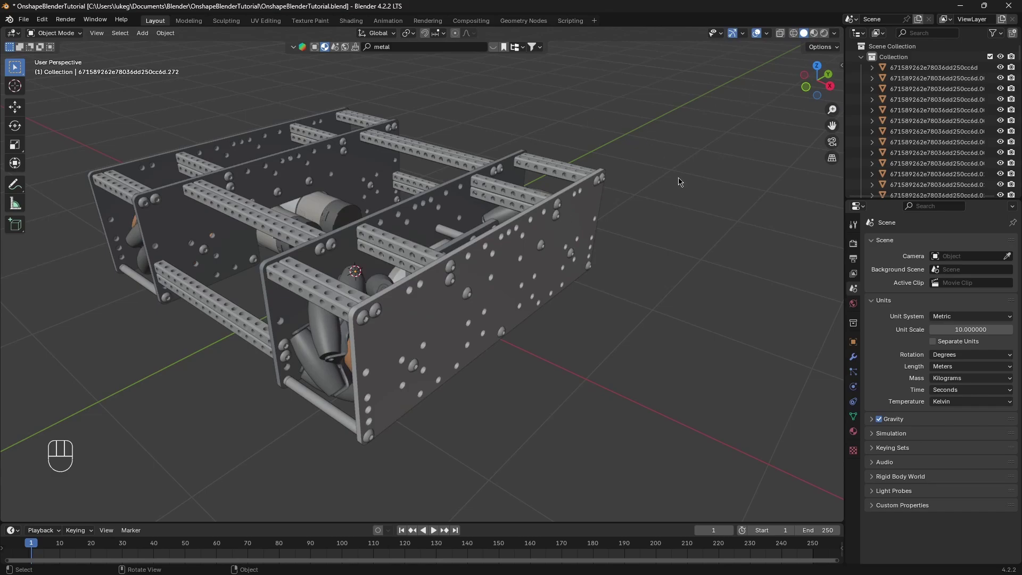
click(813, 33)
mouse_move(630, 165)
middle_down()
mouse_move(621, 155)
mouse_move(614, 186)
mouse_move(585, 181)
mouse_move(634, 170)
middle_up()
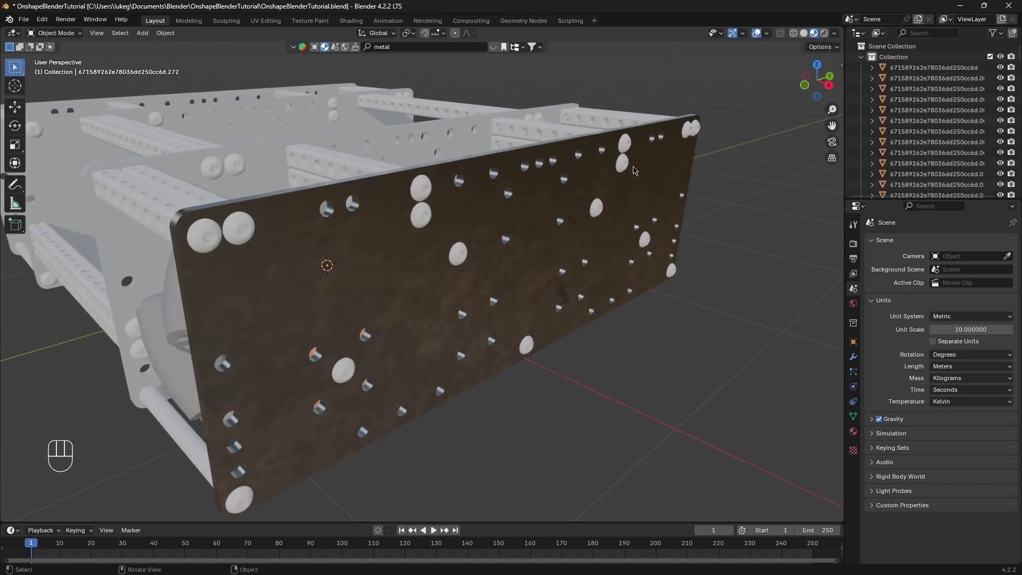
click(824, 33)
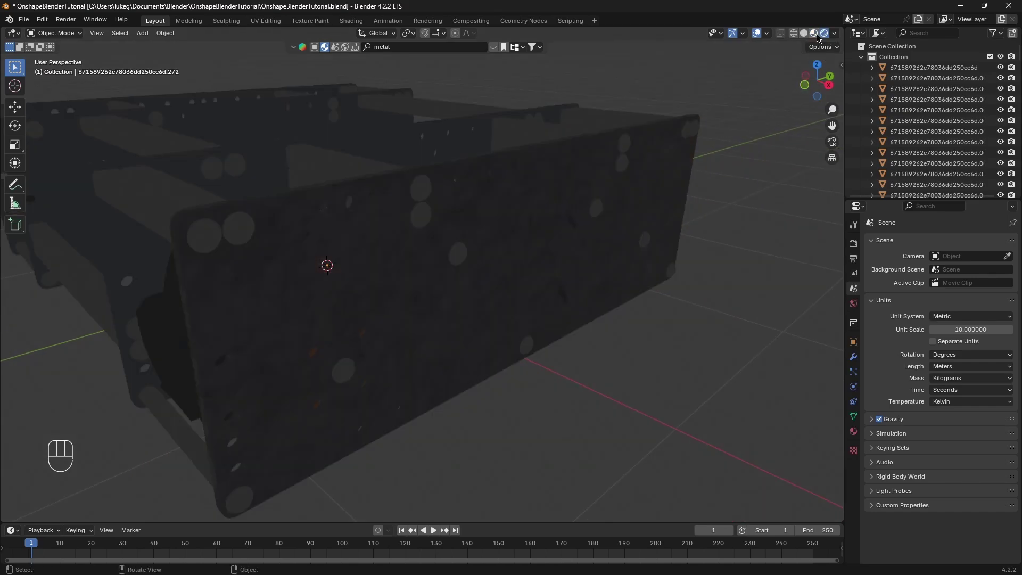
click(814, 33)
scroll(693, 230, down, 2)
middle_drag(668, 228, 724, 124)
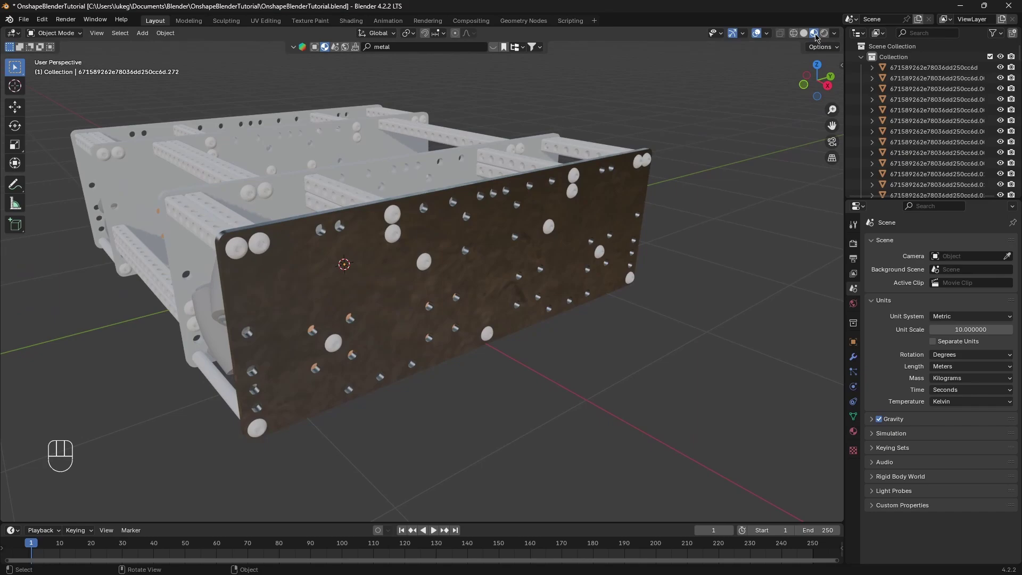
Try several environment images as the Material Preview lighting and choose the bright indoor room one.
click(834, 35)
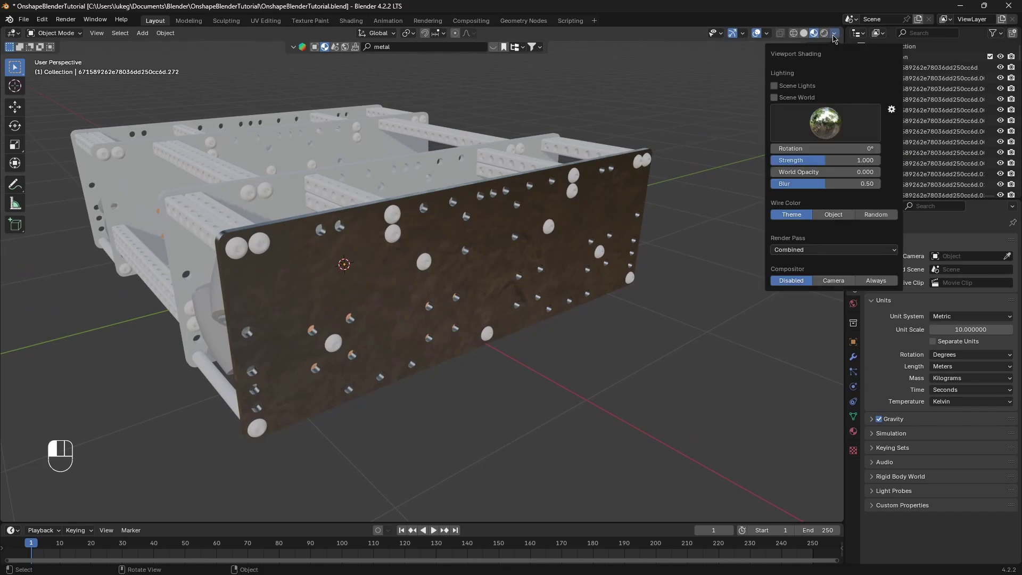
click(820, 108)
click(738, 160)
click(825, 122)
click(797, 160)
click(846, 136)
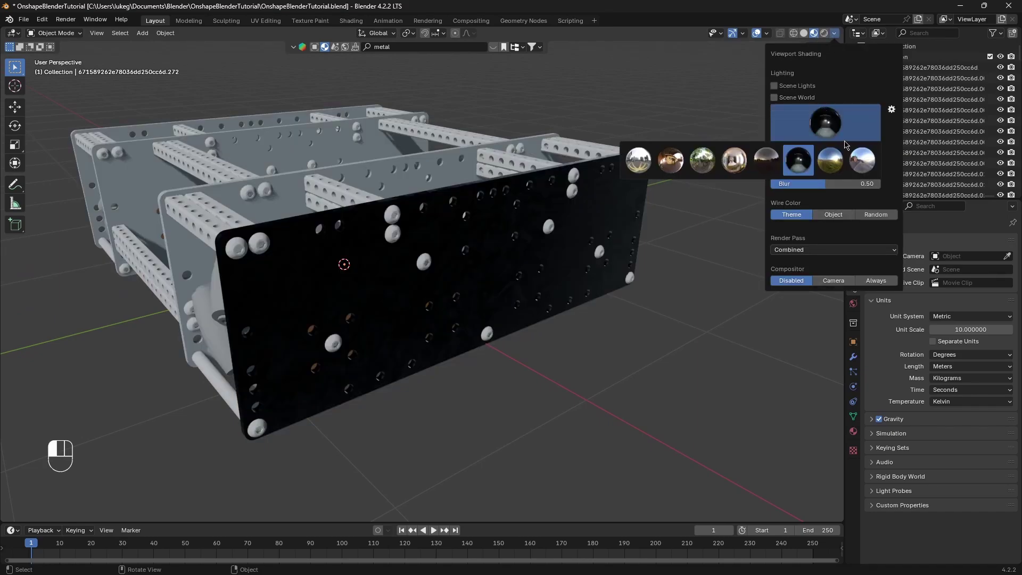
click(830, 159)
click(862, 160)
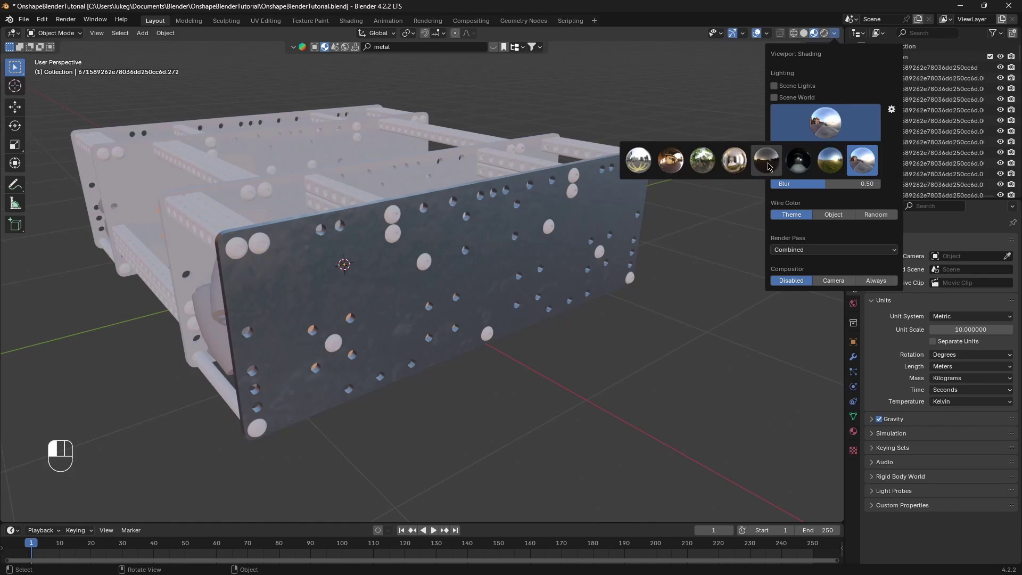
click(766, 159)
click(735, 159)
click(825, 122)
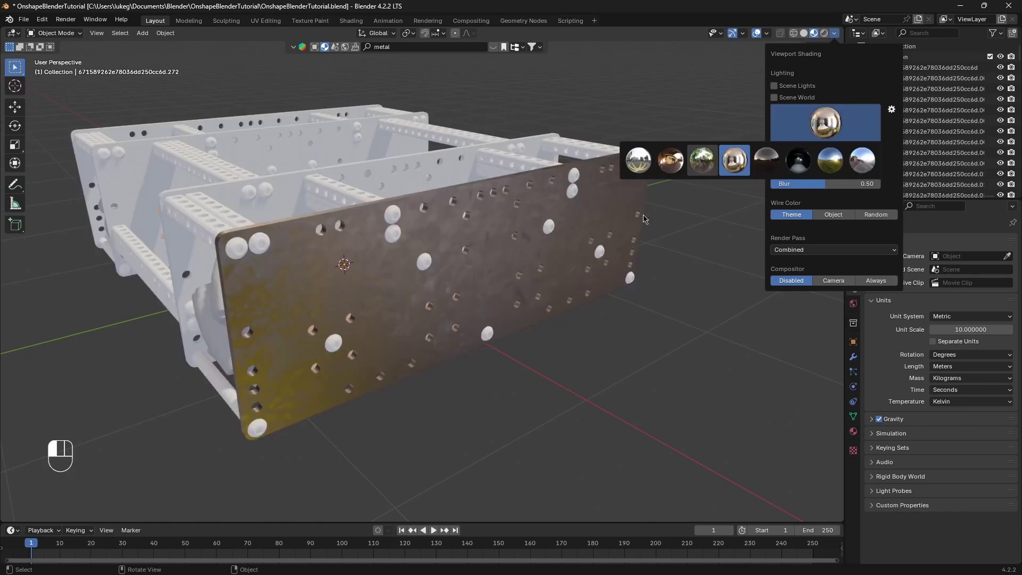
Select the metal outer side plate again.
mouse_move(612, 239)
middle_down()
mouse_move(442, 279)
mouse_move(435, 273)
mouse_move(554, 270)
mouse_move(502, 261)
mouse_move(528, 269)
mouse_move(528, 281)
mouse_move(465, 234)
mouse_move(483, 241)
mouse_move(477, 227)
mouse_move(408, 236)
mouse_move(464, 234)
middle_up()
click(445, 194)
scroll(451, 244, down, 6)
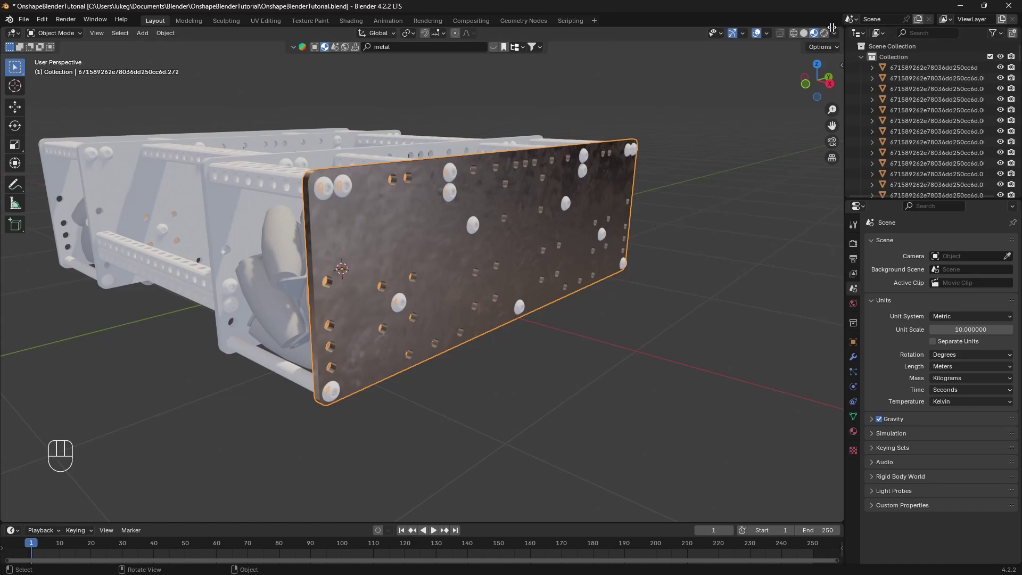
Split off a Shader Editor beside the 3D viewport, hide its sidebar, and merge the areas back into a single viewport.
drag(832, 27, 405, 81)
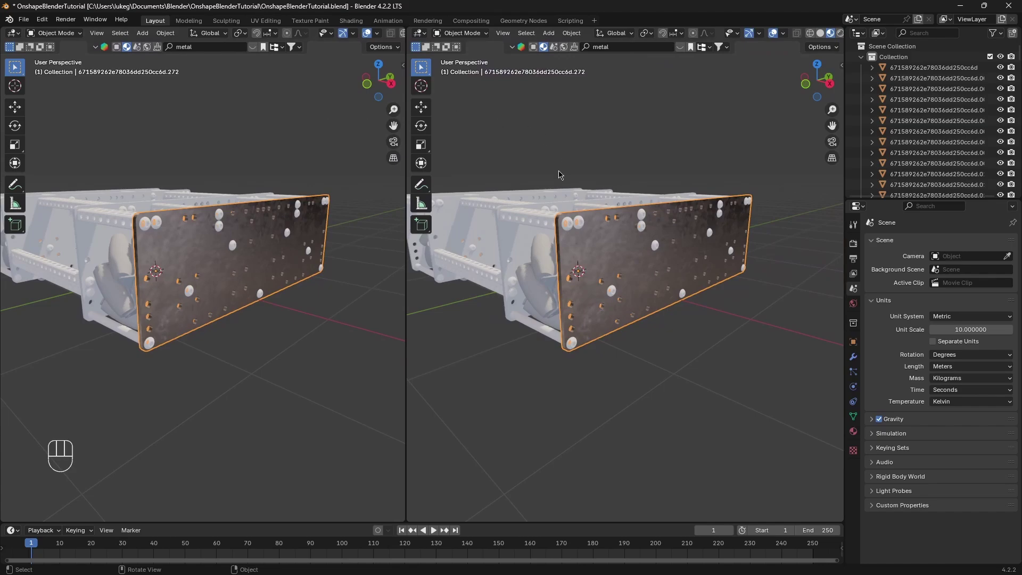
click(423, 35)
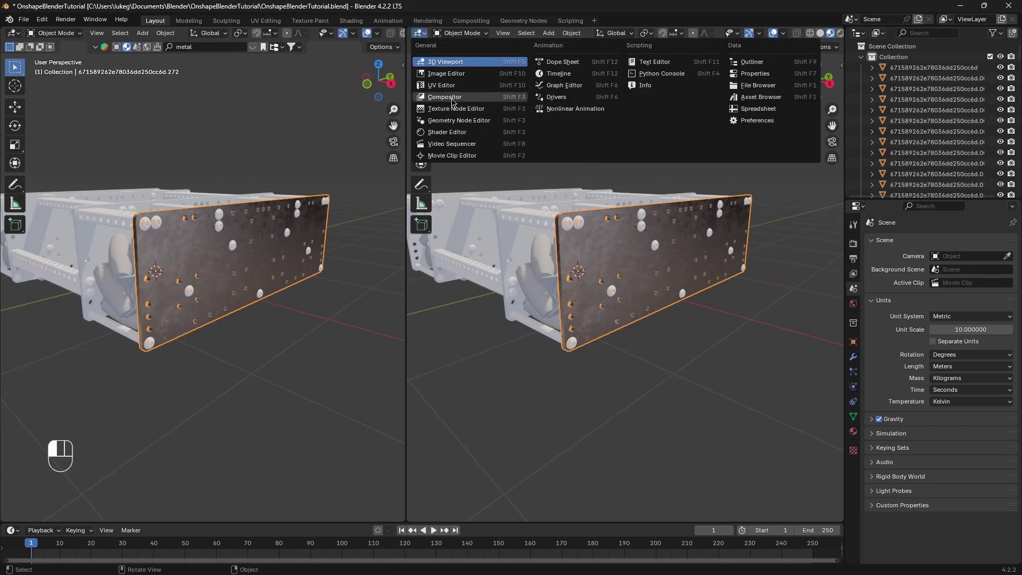
click(451, 132)
scroll(581, 171, left, 10)
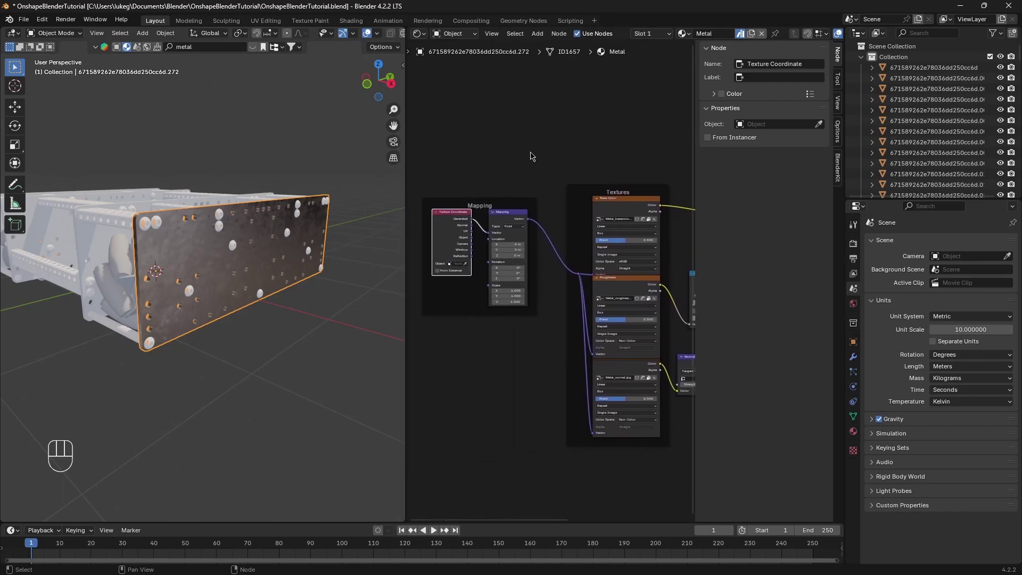
click(573, 141)
key(n)
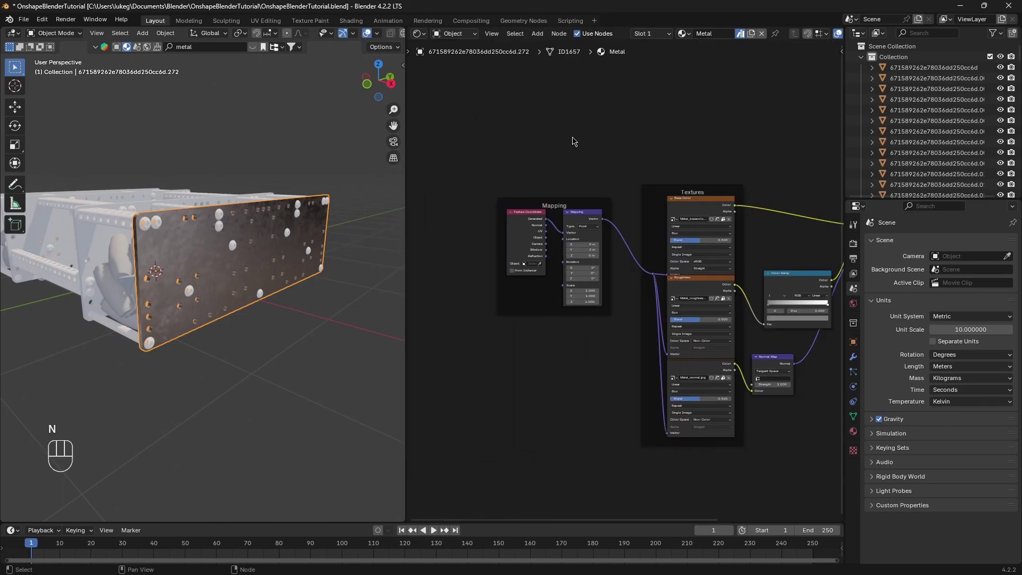
middle_drag(573, 141, 564, 111)
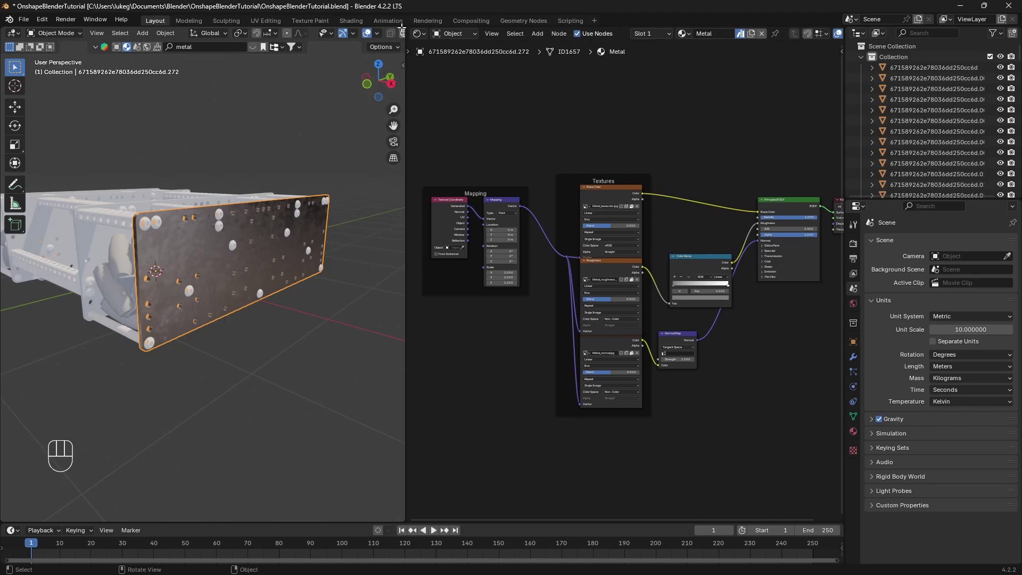
drag(402, 26, 490, 131)
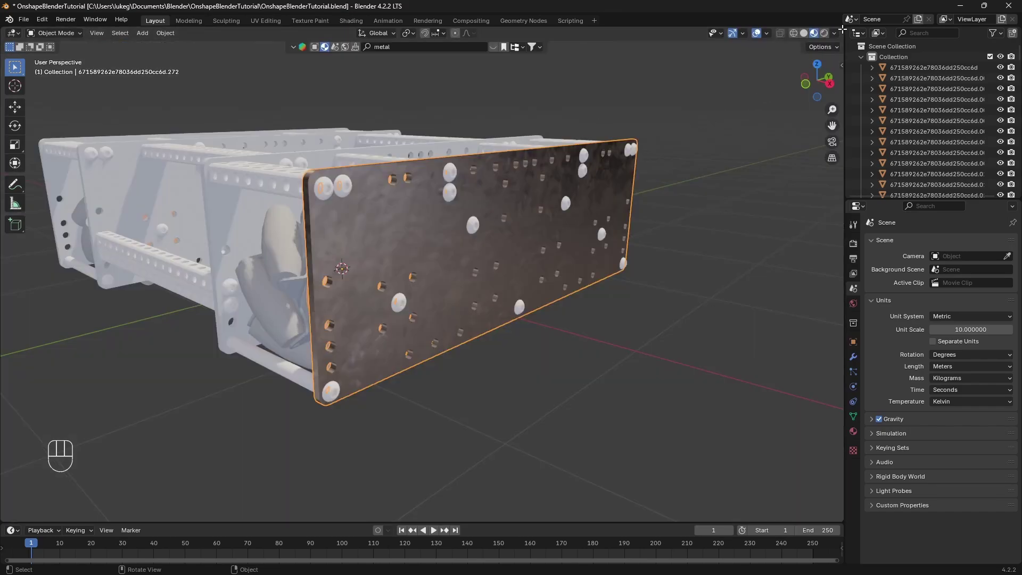
Split the 3D viewport side by side and make the new area a Shader Editor with its sidebar hidden.
drag(841, 29, 404, 80)
click(417, 33)
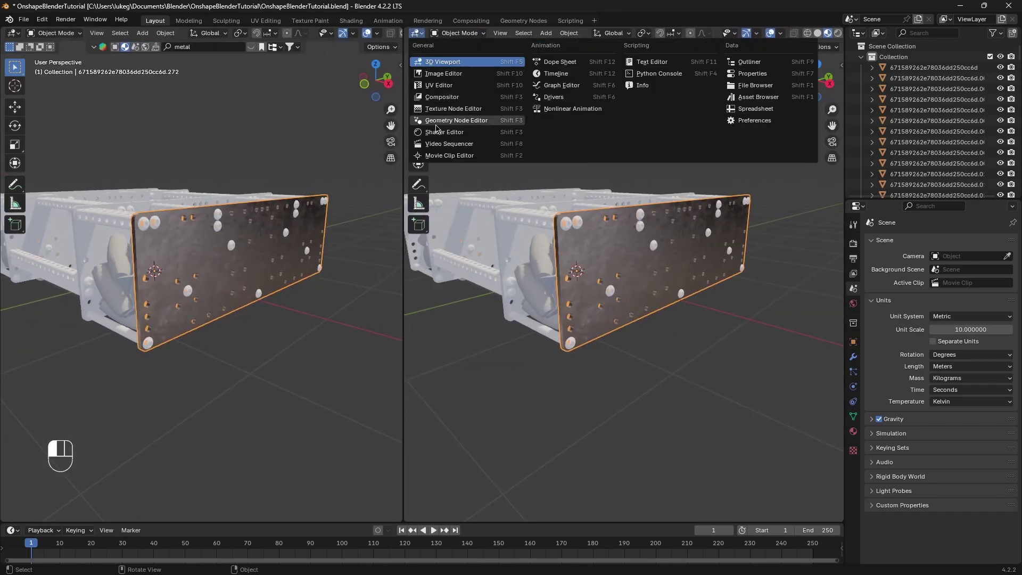
click(439, 132)
key(n)
scroll(682, 114, up, 5)
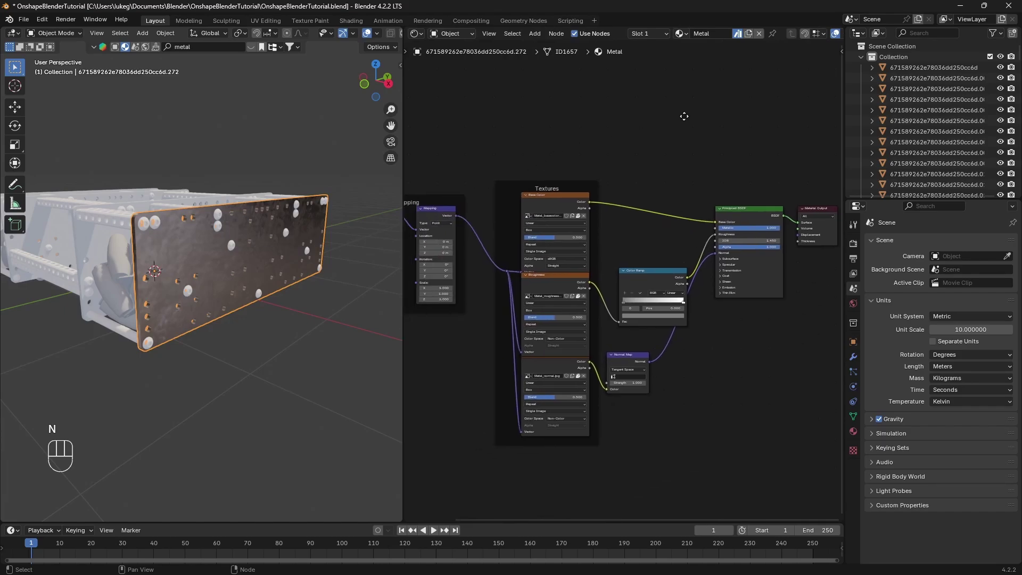
Examine the Metal material's node tree, from the Principled BSDF back through the Color Ramp and Normal Map to the image textures.
scroll(639, 139, up, 3)
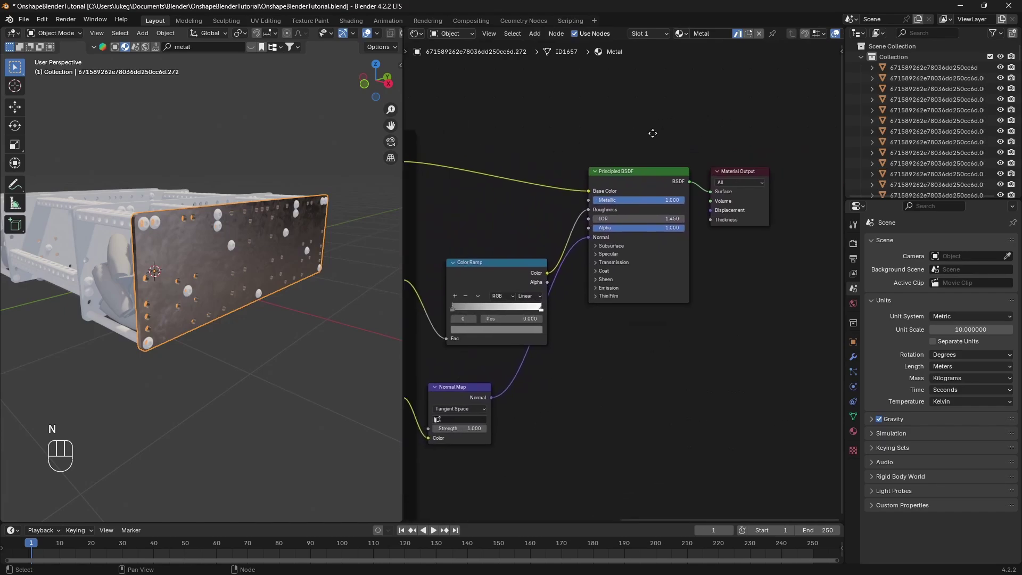
scroll(668, 113, down, 2)
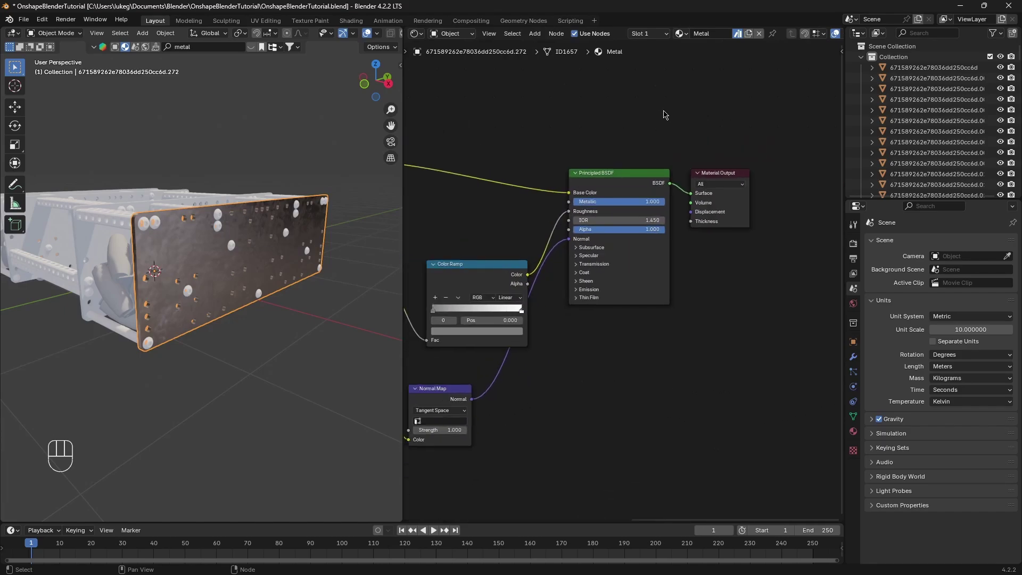
middle_drag(562, 128, 595, 111)
middle_drag(539, 129, 608, 101)
scroll(587, 113, down, 1)
scroll(679, 128, up, 3)
middle_drag(761, 142, 565, 205)
scroll(582, 155, up, 1)
scroll(504, 142, down, 1)
middle_drag(504, 142, 657, 106)
middle_drag(535, 235, 539, 183)
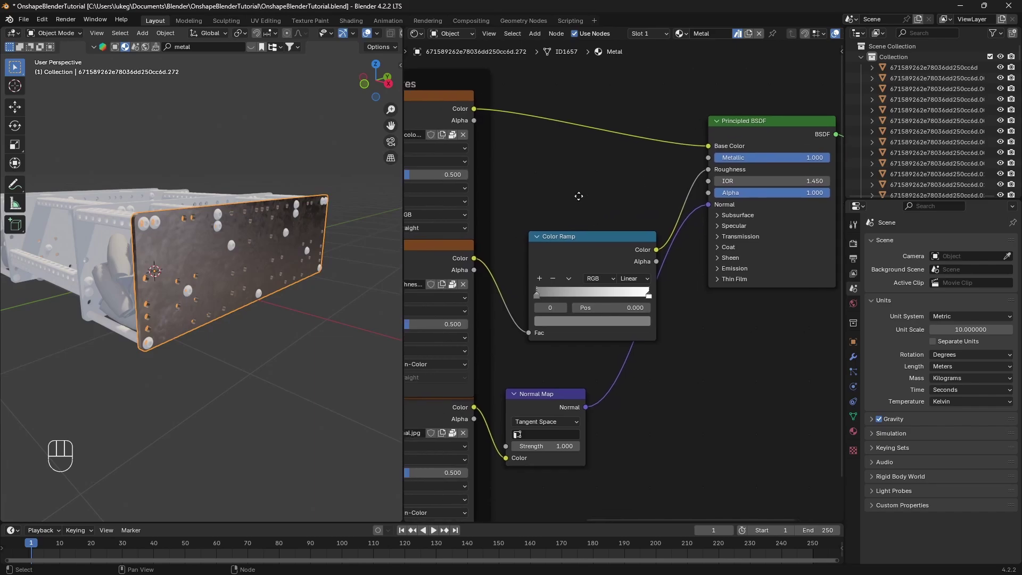
scroll(551, 258, up, 1)
scroll(574, 255, down, 1)
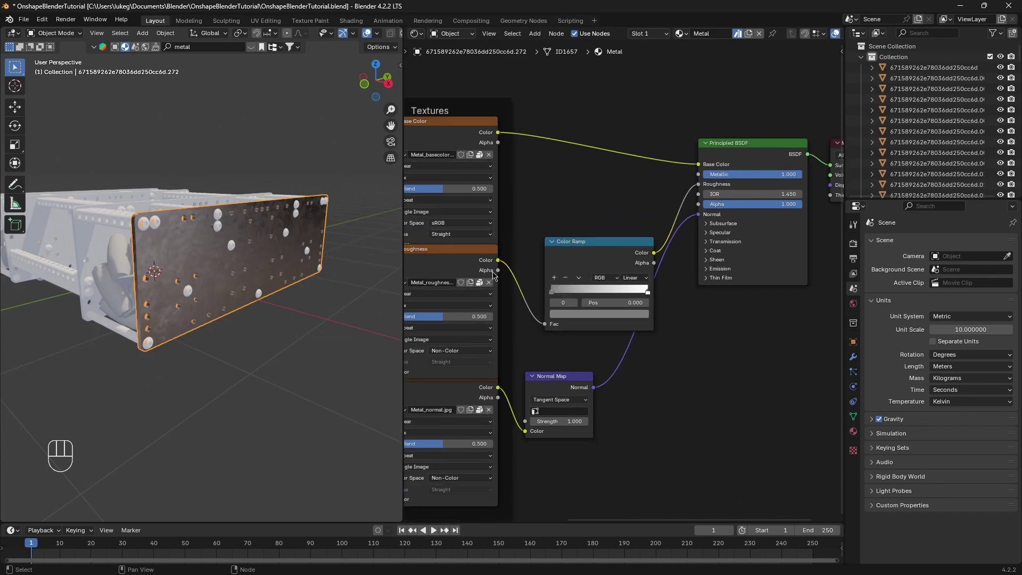
middle_drag(568, 201, 603, 161)
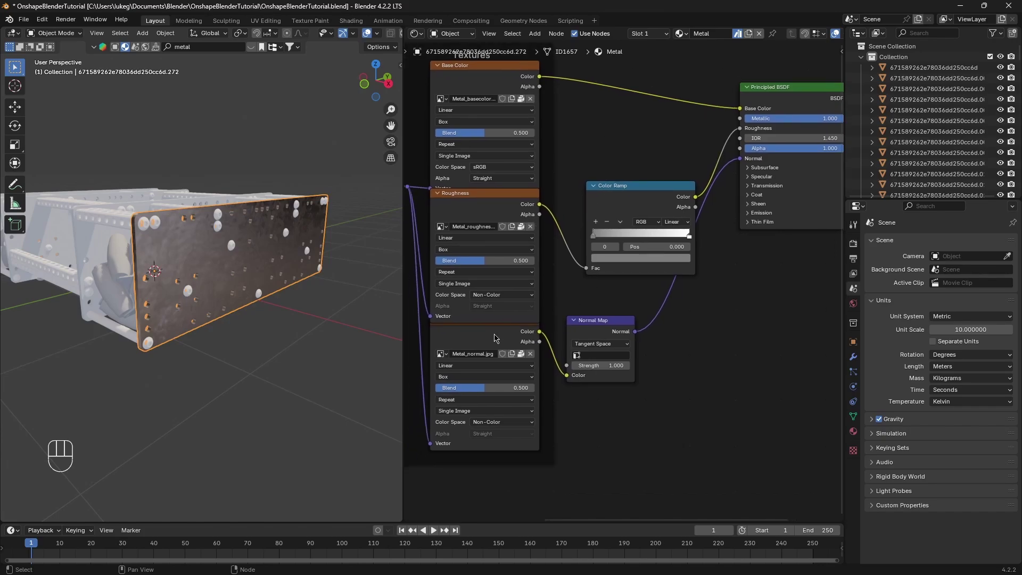
Move the Normal image texture node slightly down, clear of the Roughness texture node.
drag(495, 337, 501, 350)
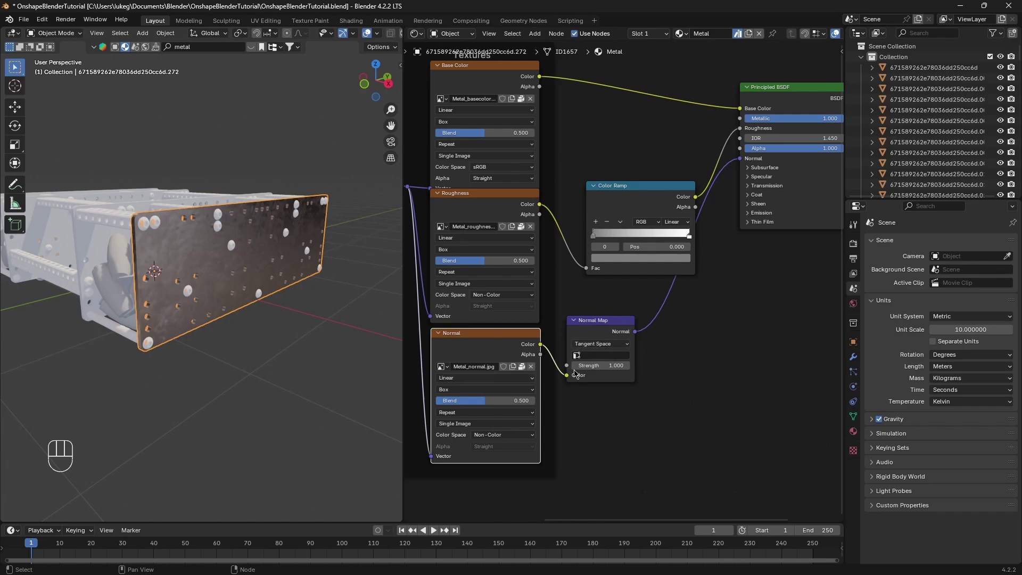
middle_drag(525, 361, 580, 389)
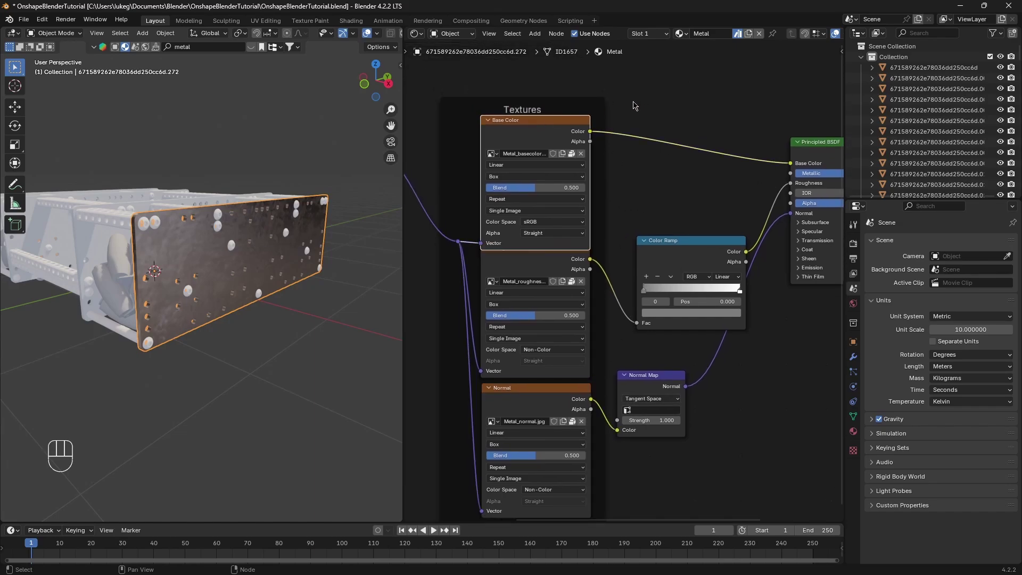
Examine the Texture Coordinate and Mapping nodes in the Mapping frame, including the Mapping node's Scale values.
middle_drag(637, 74, 594, 121)
scroll(545, 79, up, 2)
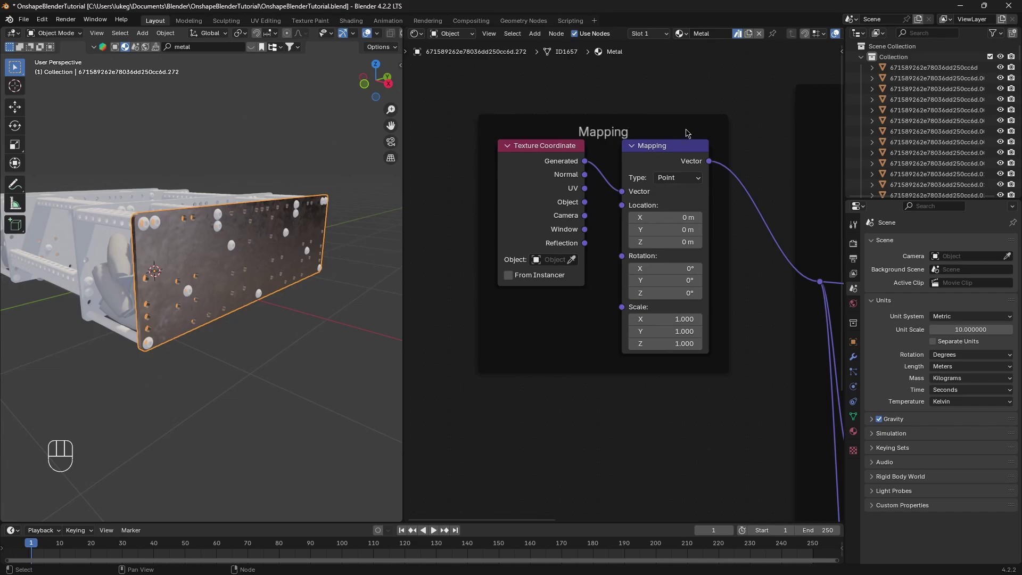
scroll(581, 114, down, 2)
scroll(381, 144, up, 3)
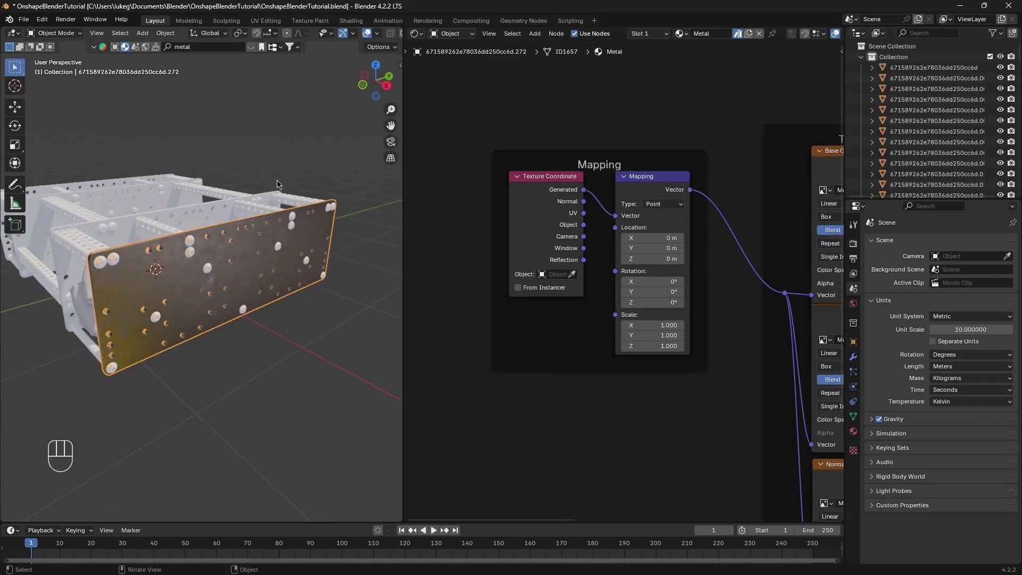
middle_drag(605, 140, 641, 107)
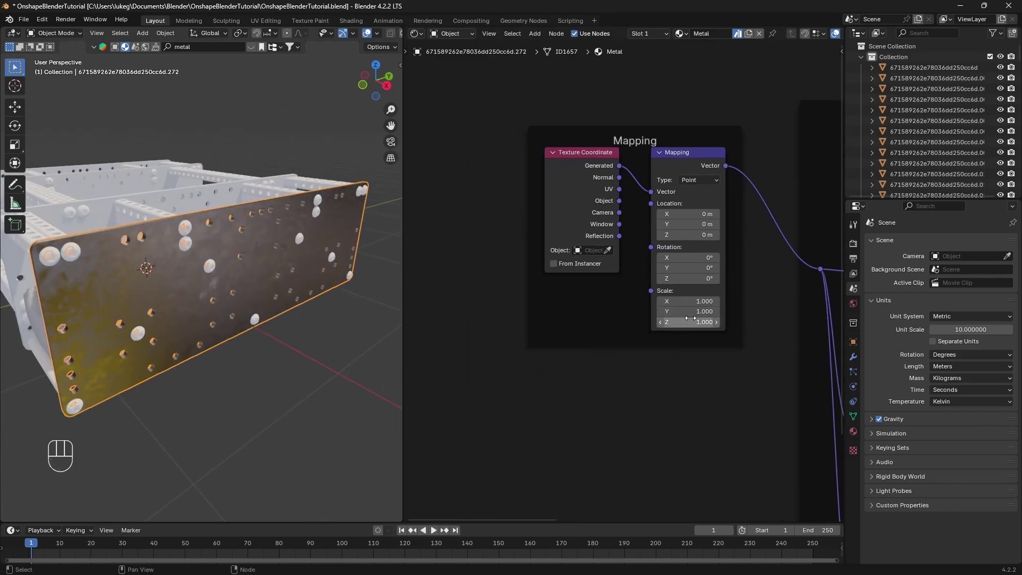
scroll(684, 335, up, 3)
middle_drag(685, 336, 587, 340)
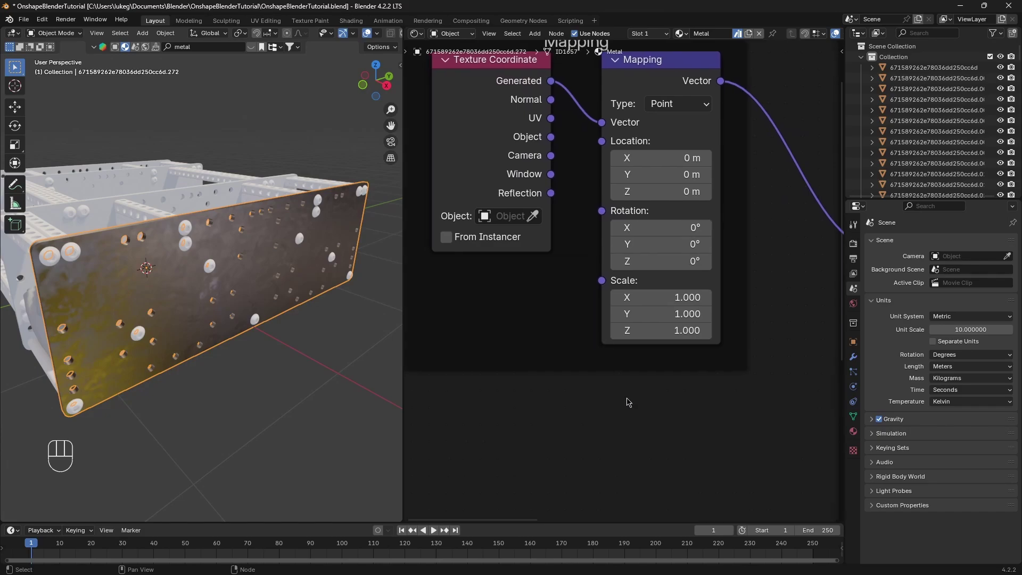
middle_drag(664, 388, 694, 363)
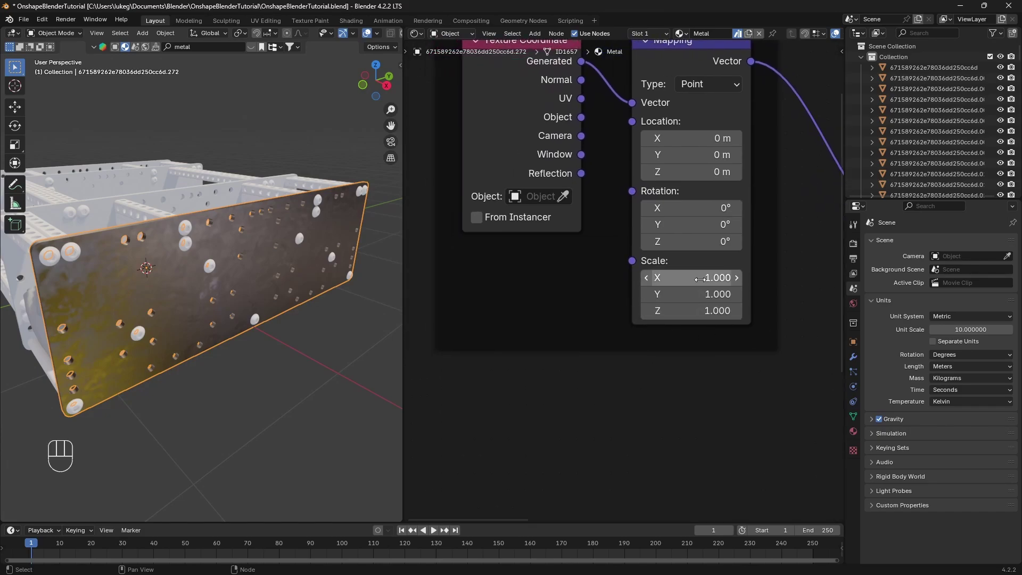
Add a Combine XYZ node below the Texture Coordinate node and connect its Vector output to the Mapping node's Scale input.
scroll(678, 387, down, 1)
scroll(616, 352, down, 1)
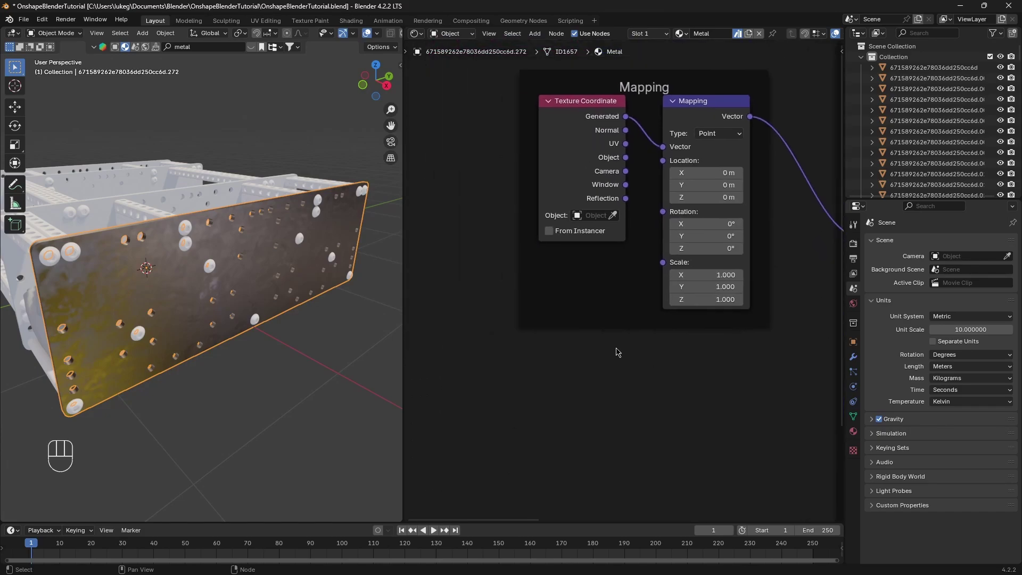
key(shift+a)
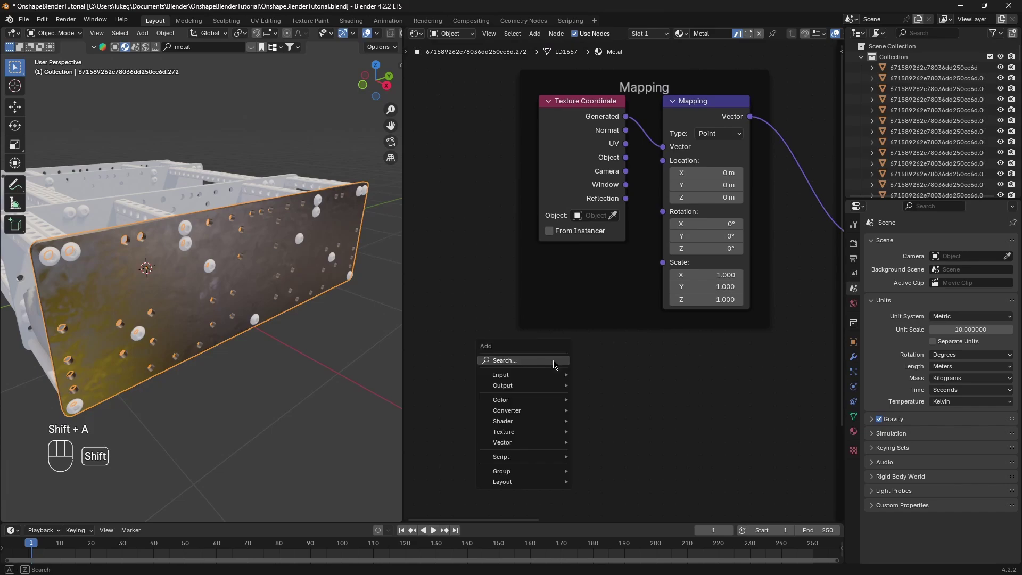
key(Escape)
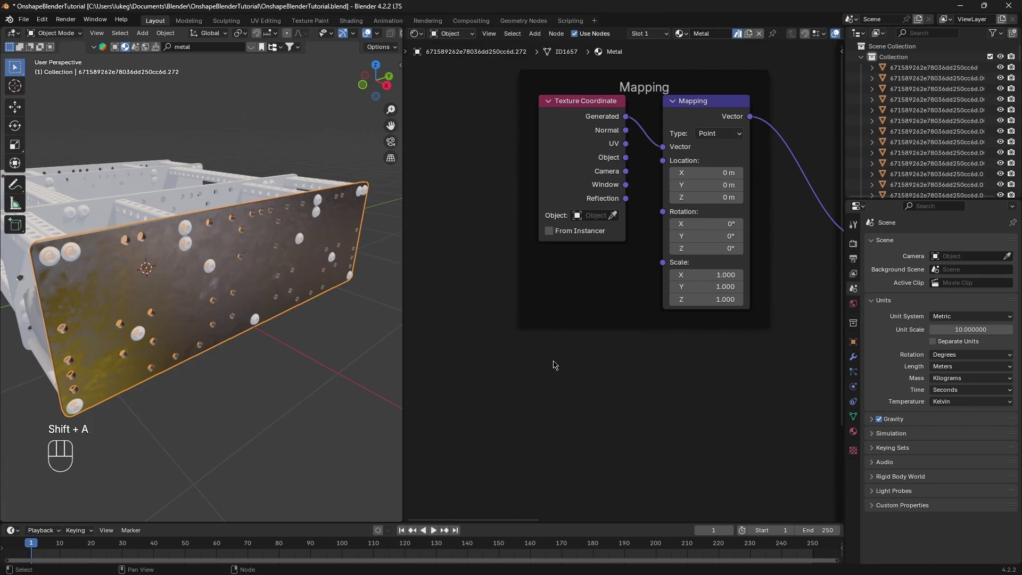
key(shift+a)
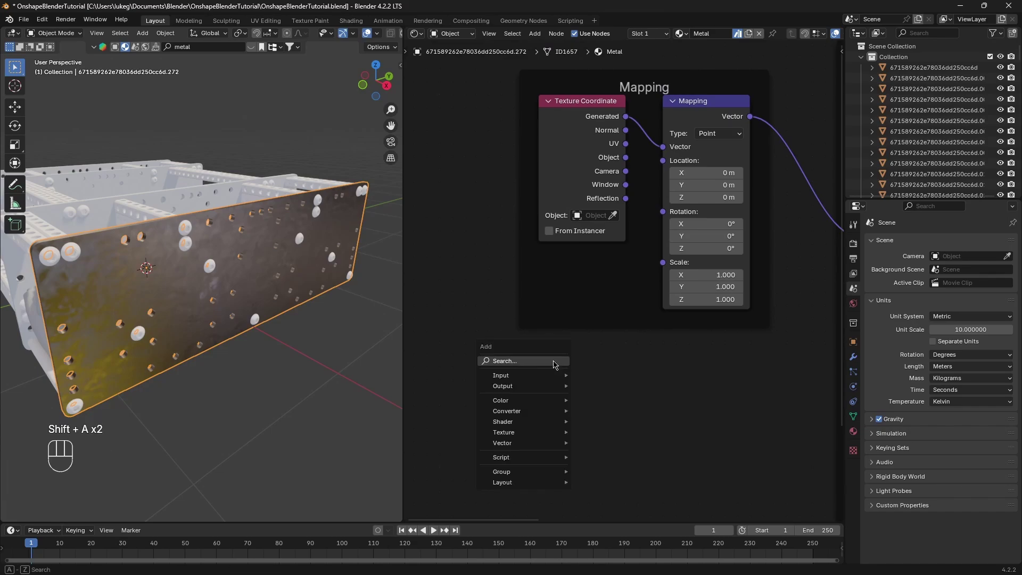
click(554, 361)
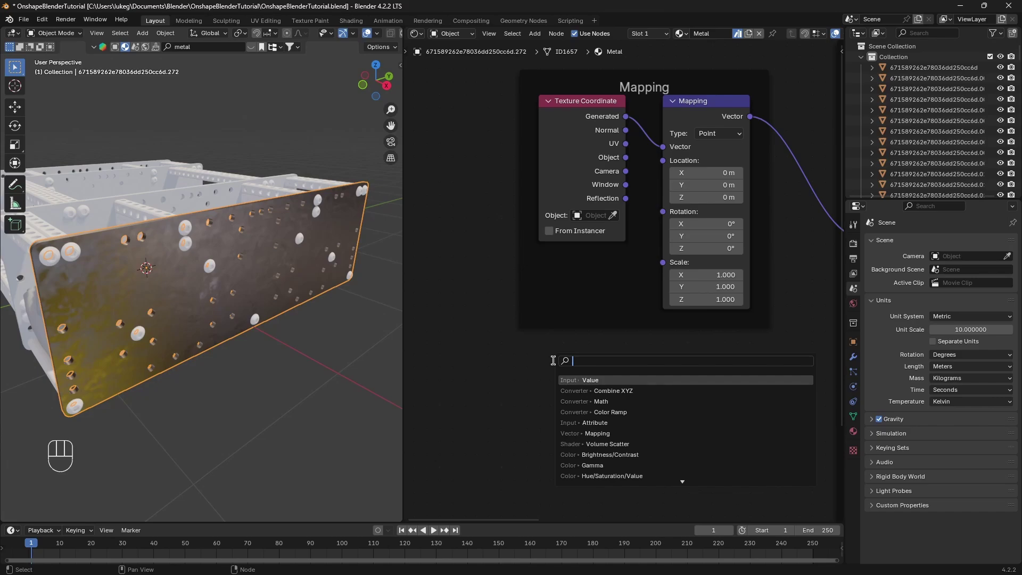
text(combine)
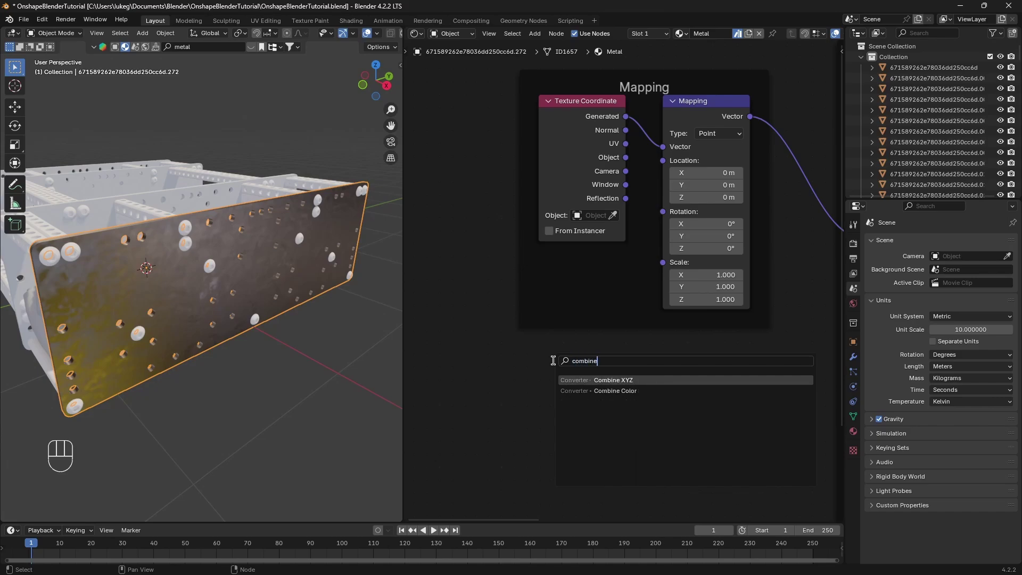
key(Return)
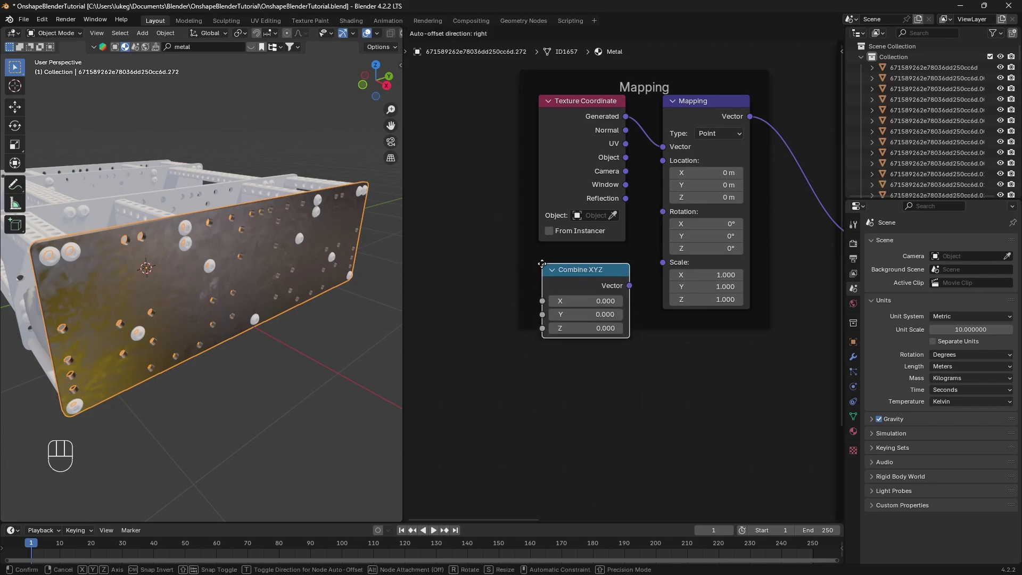
click(539, 268)
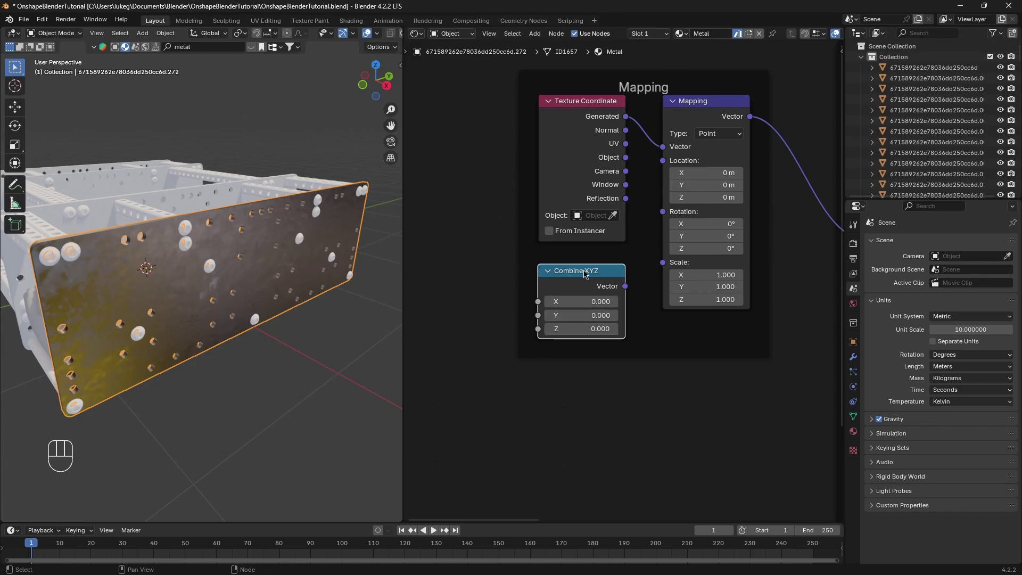
drag(624, 285, 663, 263)
Add a Value node beside the Combine XYZ node and connect it to the X, Y and Z inputs.
middle_drag(648, 367, 736, 368)
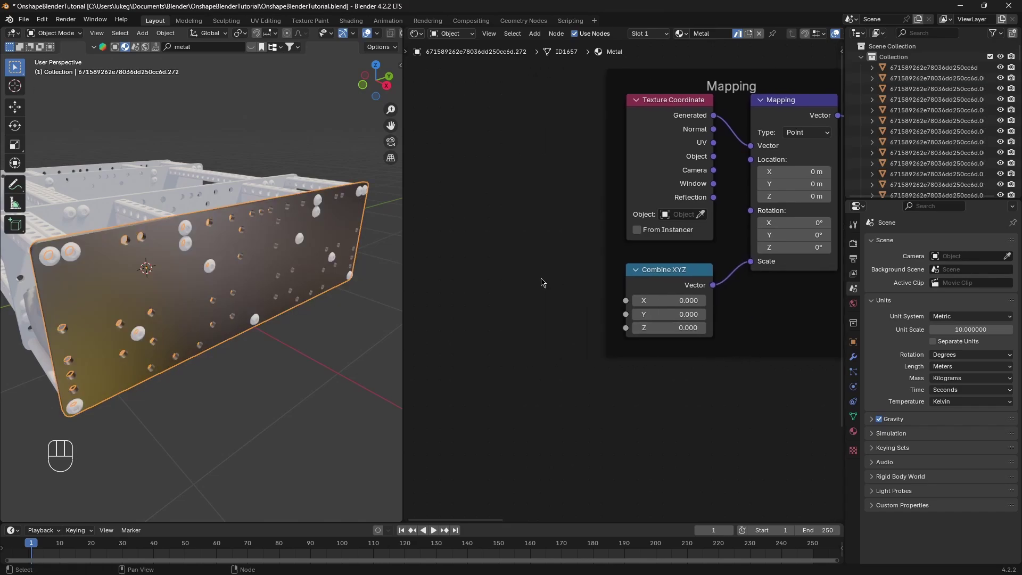
key(shift+a)
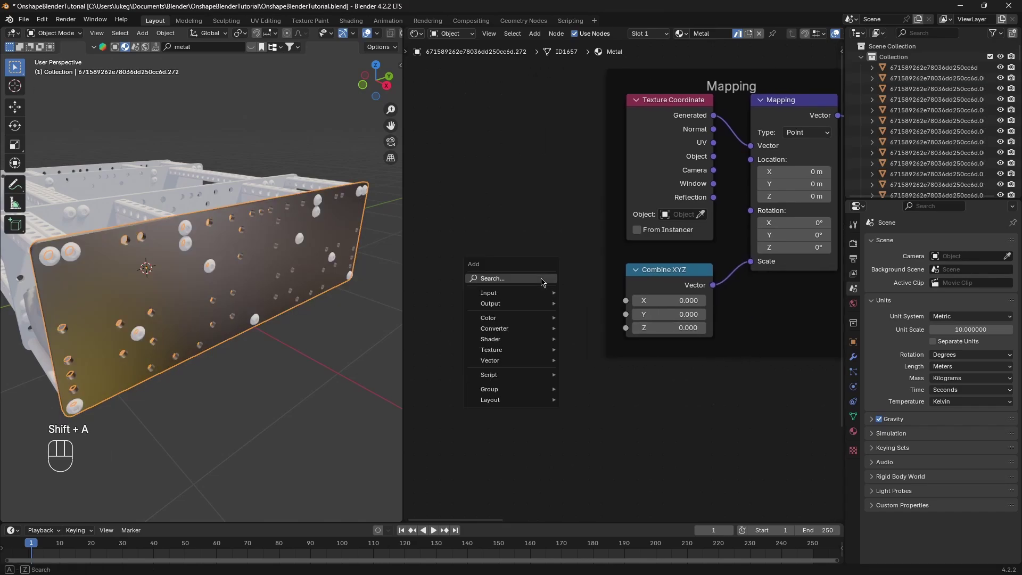
click(542, 280)
text(value)
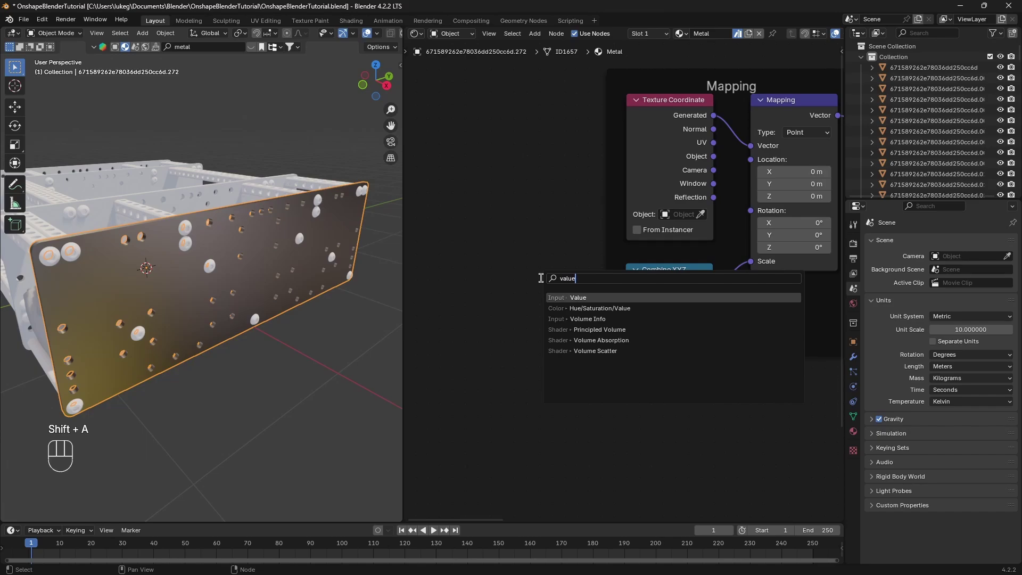
key(Return)
click(524, 287)
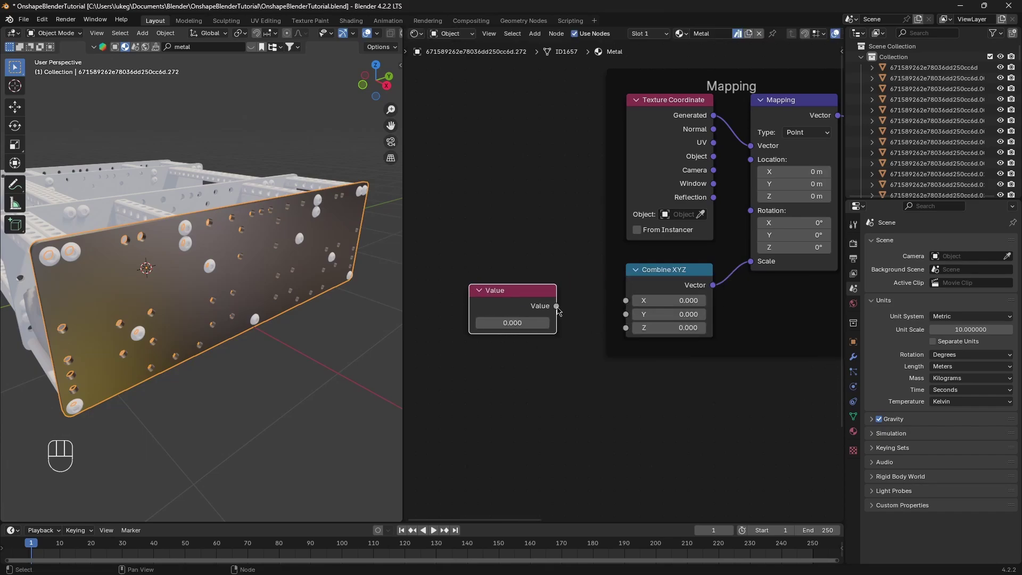
drag(556, 306, 621, 336)
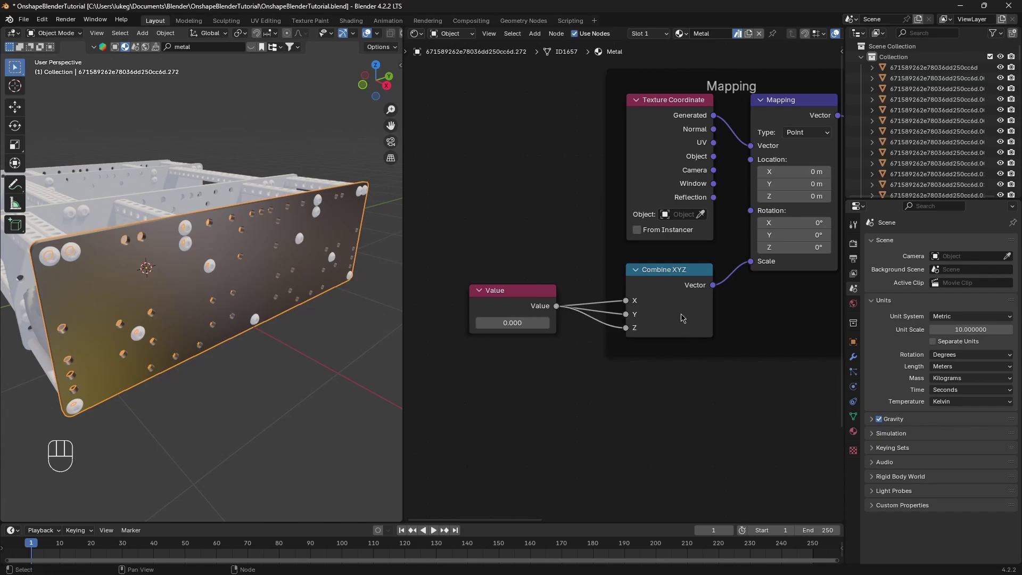
Try a texture scale of 239.2 in the Value node and inspect the metal surface on the outer plate up close.
scroll(559, 216, left, 2)
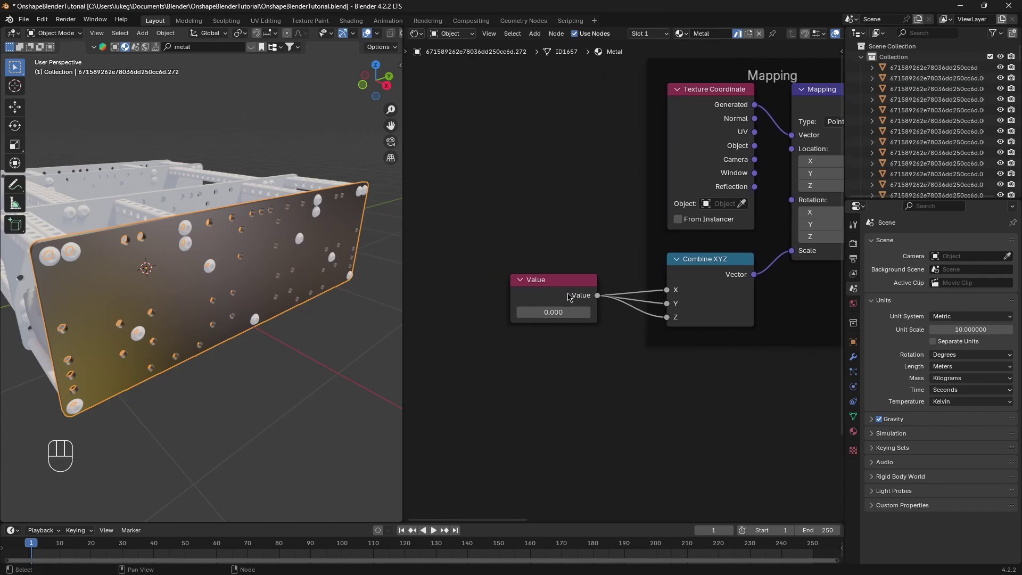
drag(553, 314, 622, 314)
middle_drag(202, 264, 234, 261)
drag(554, 312, 734, 312)
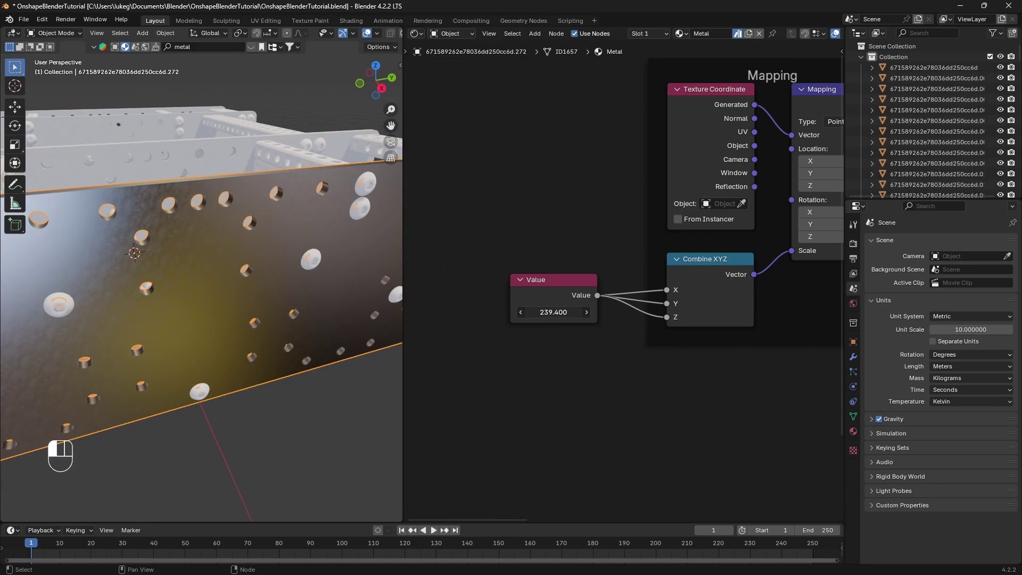
middle_drag(223, 315, 178, 317)
scroll(181, 311, up, 5)
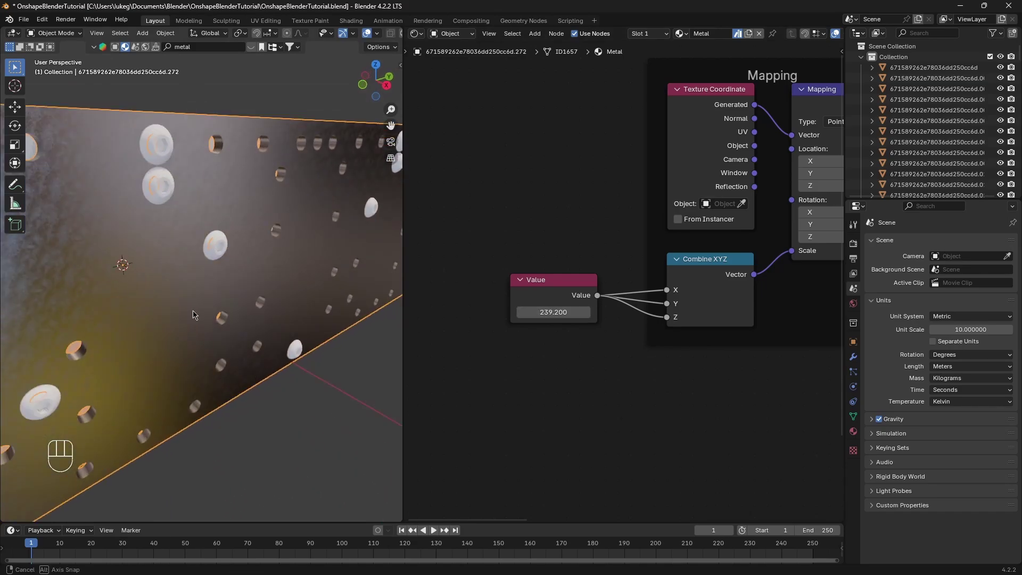
scroll(200, 288, down, 3)
Set the Value node driving the texture scale to 47.7 and check the metal on the whole outer plate.
mouse_move(553, 312)
mouse_down()
mouse_move(530, 312)
mouse_move(543, 312)
mouse_up()
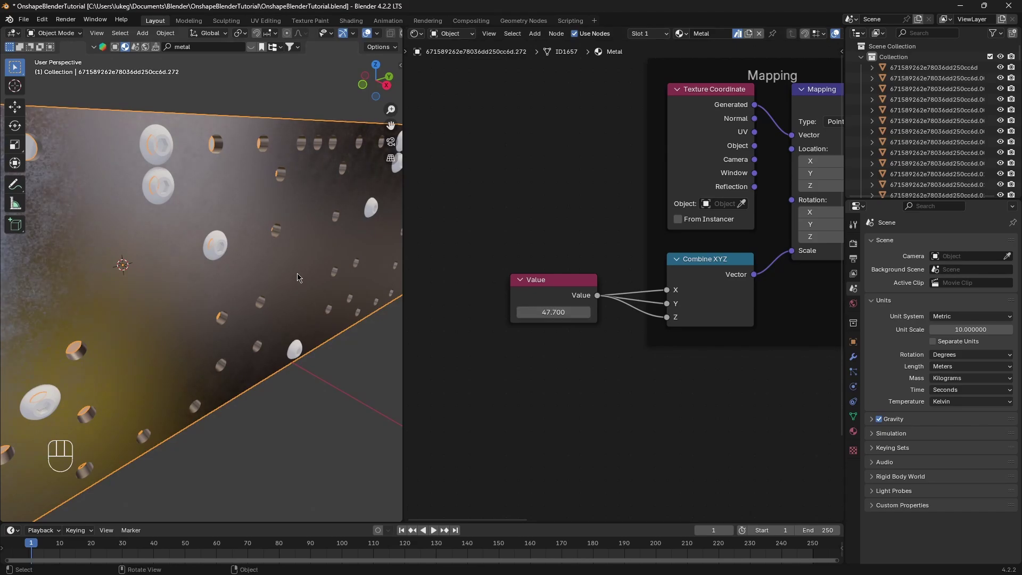
middle_drag(213, 250, 289, 279)
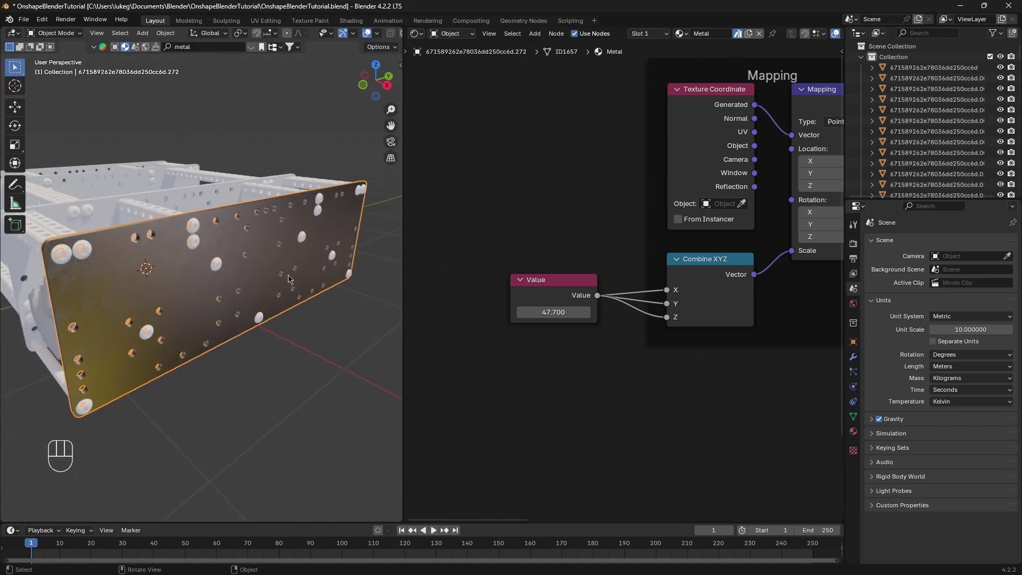
mouse_move(319, 248)
middle_down()
mouse_move(225, 228)
mouse_move(330, 247)
middle_up()
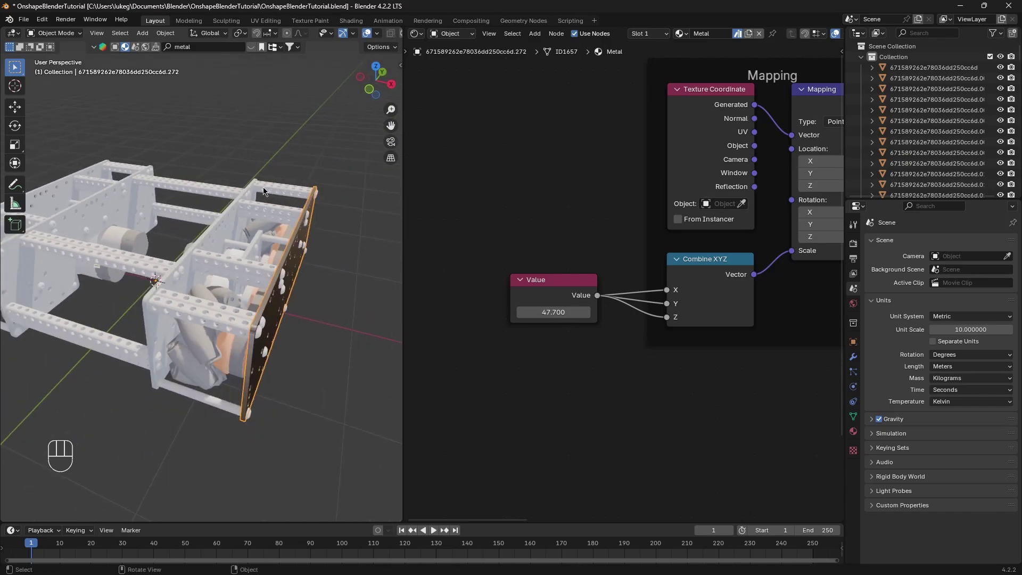
Widen the 3D viewport at the Shader Editor's expense so the whole drivebase fits in it.
middle_drag(275, 195, 401, 209)
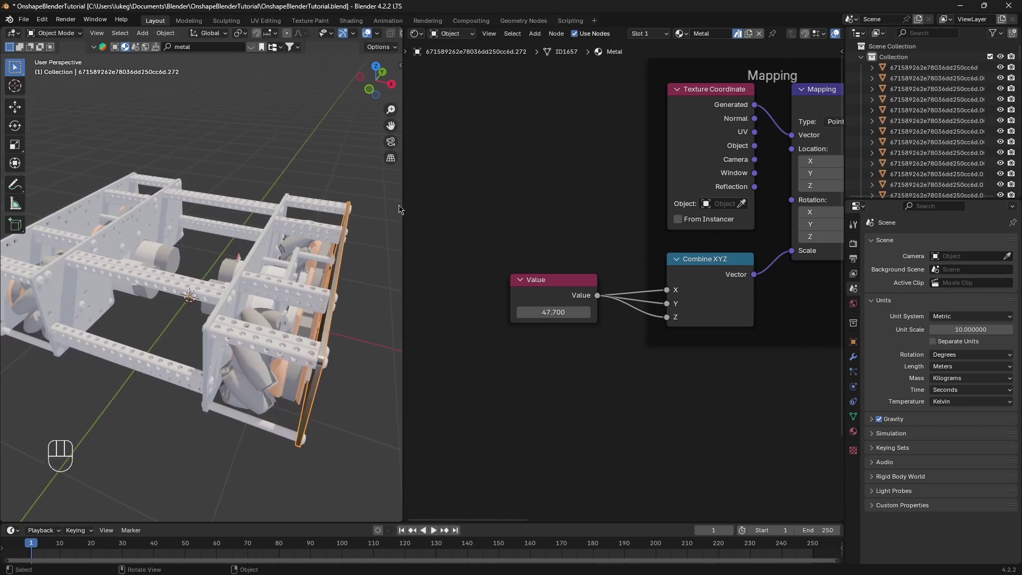
drag(400, 209, 520, 235)
mouse_move(468, 250)
middle_down()
mouse_move(431, 242)
mouse_move(479, 249)
middle_up()
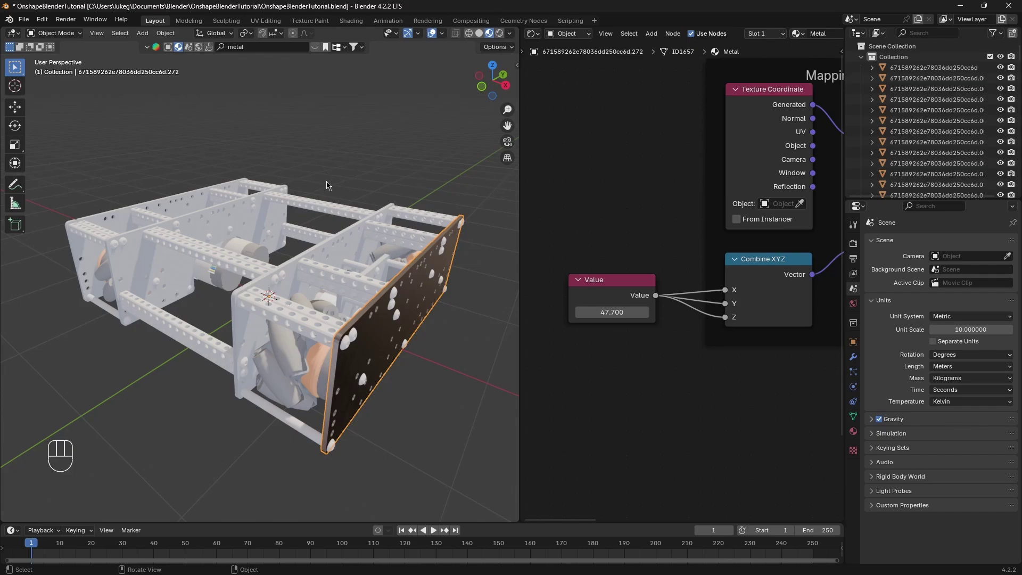
middle_drag(369, 187, 408, 179)
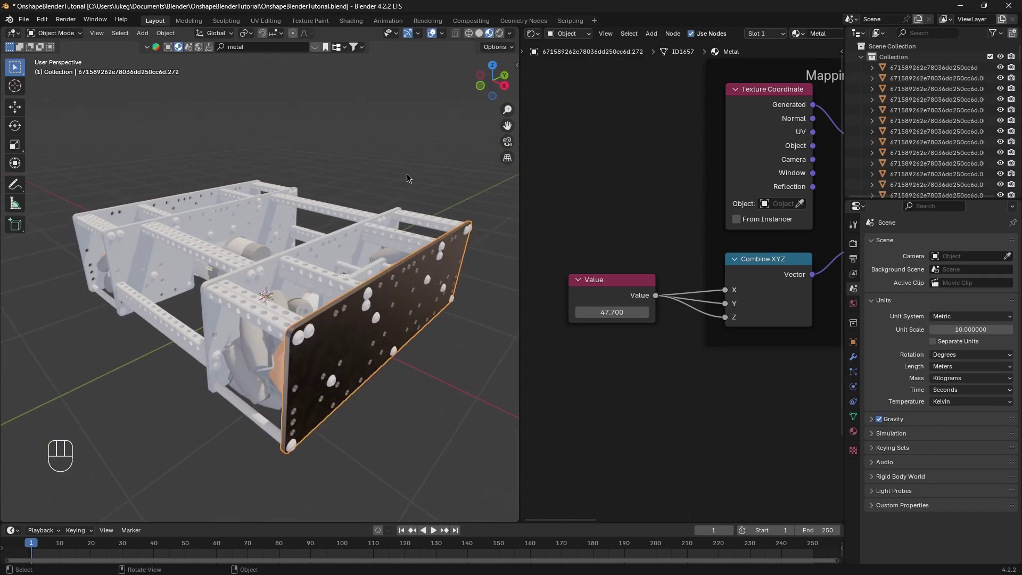
Copy all nodes of the outer plate's Metal material, including the new scale nodes.
middle_drag(657, 184, 593, 198)
scroll(605, 205, down, 4)
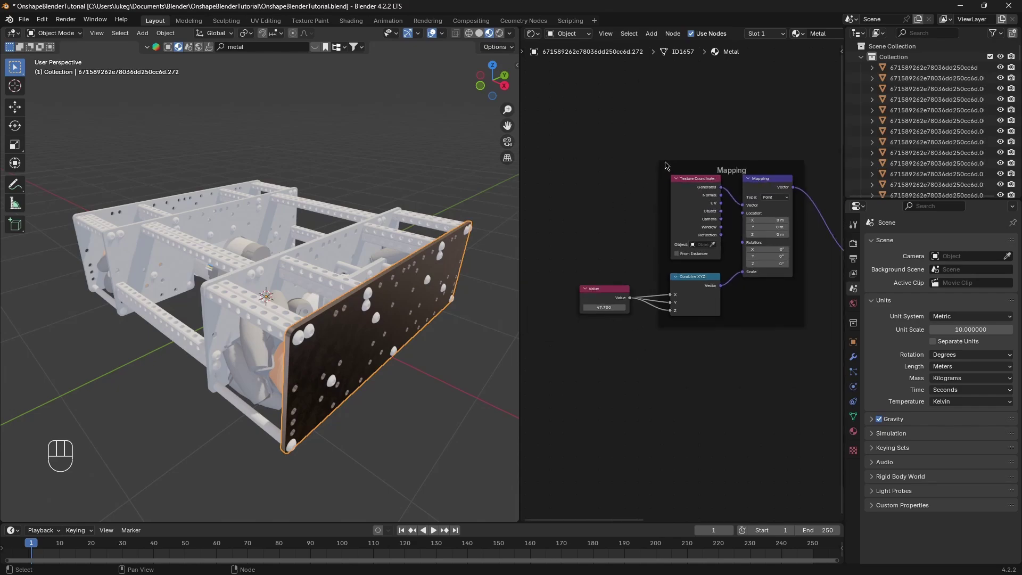
key(a)
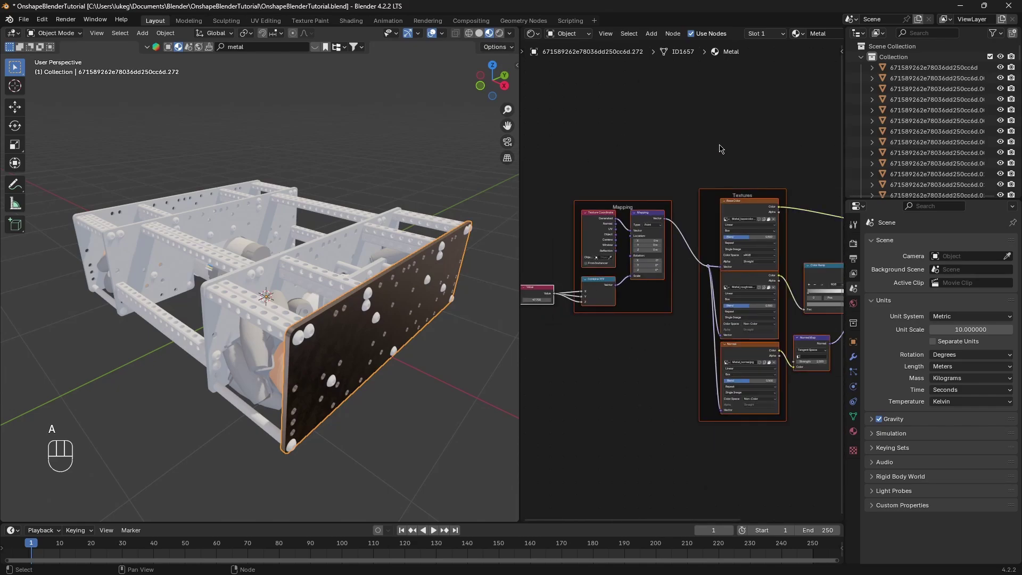
key(ctrl+c)
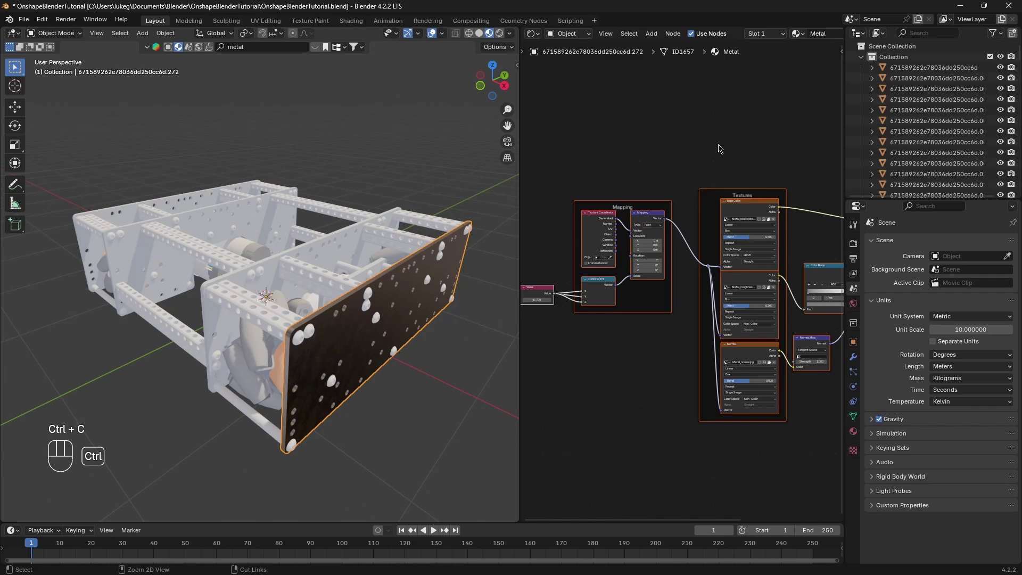
Replace all nodes of the inner side plate's material ID1230 with the copied metal nodes.
click(268, 272)
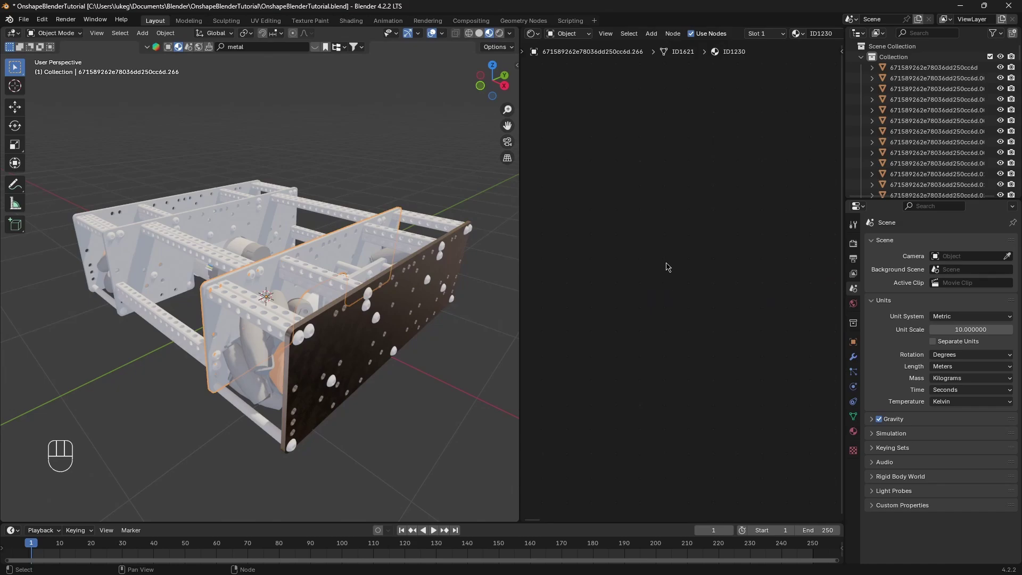
key(Home)
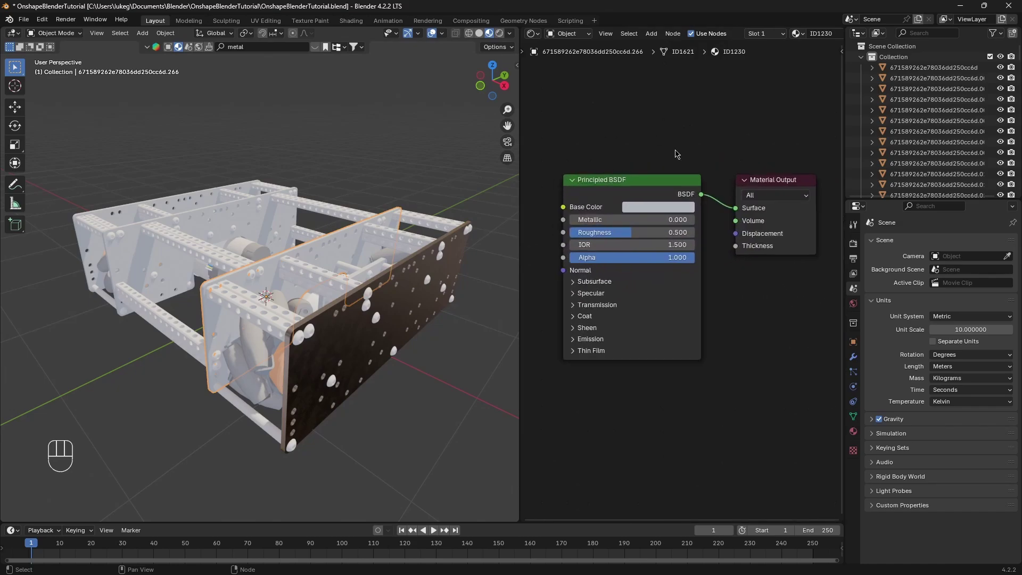
key(a)
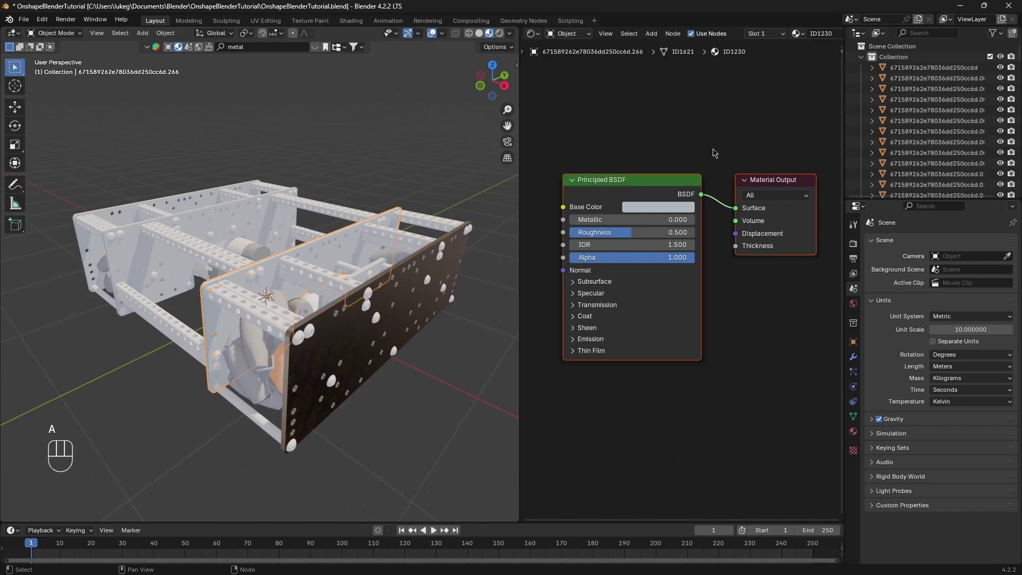
key(x)
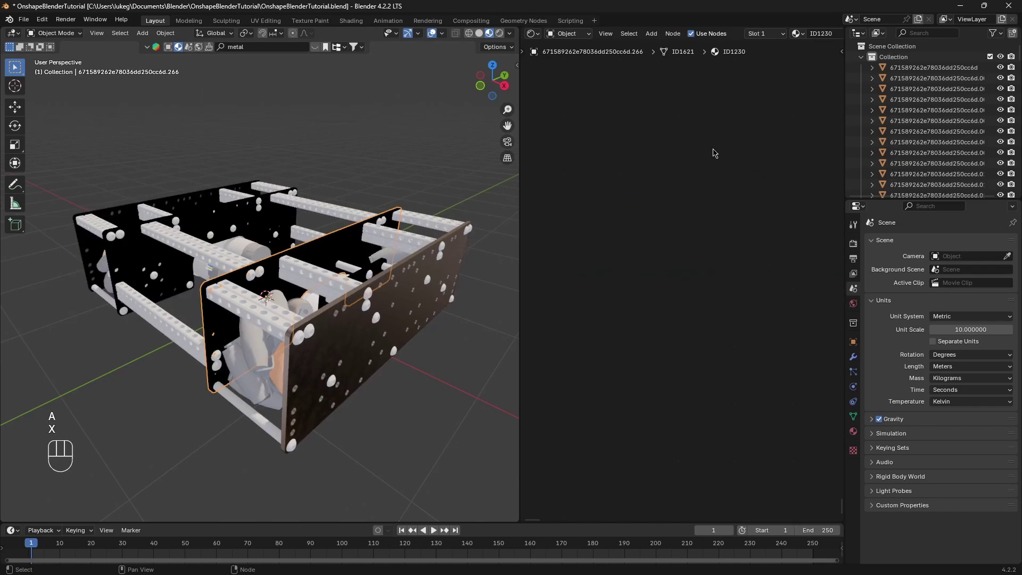
key(ctrl)
key(ctrl+v)
scroll(663, 270, down, 4)
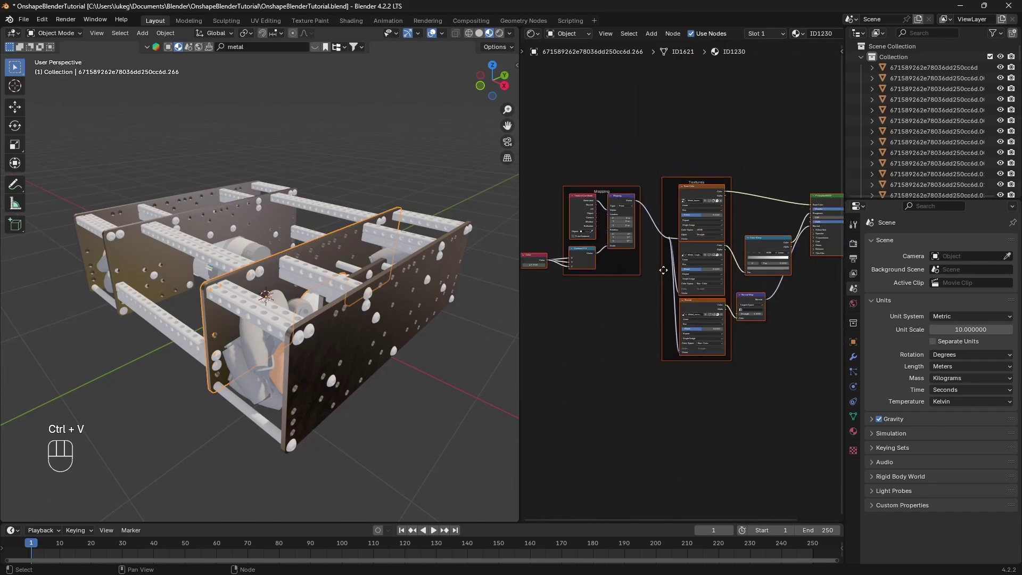
Compare the material properties of the inner side plate (ID1230) with those of the outer plate (Metal).
click(853, 432)
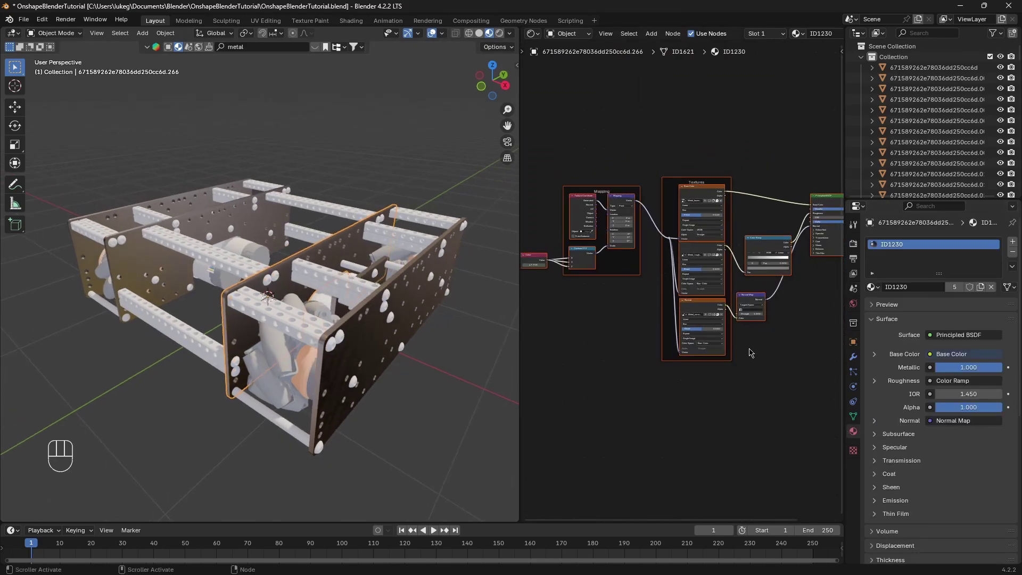
click(333, 324)
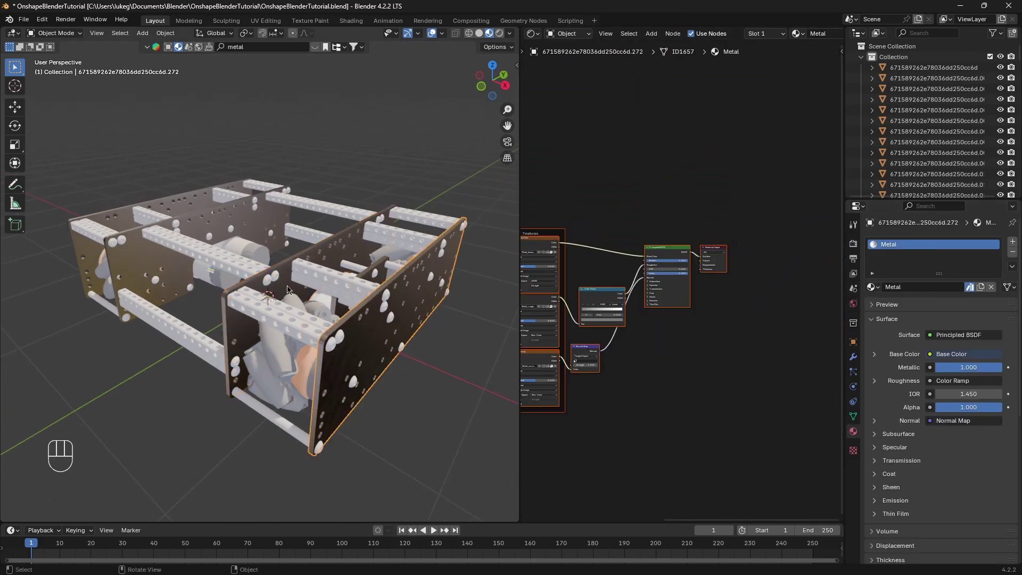
click(287, 290)
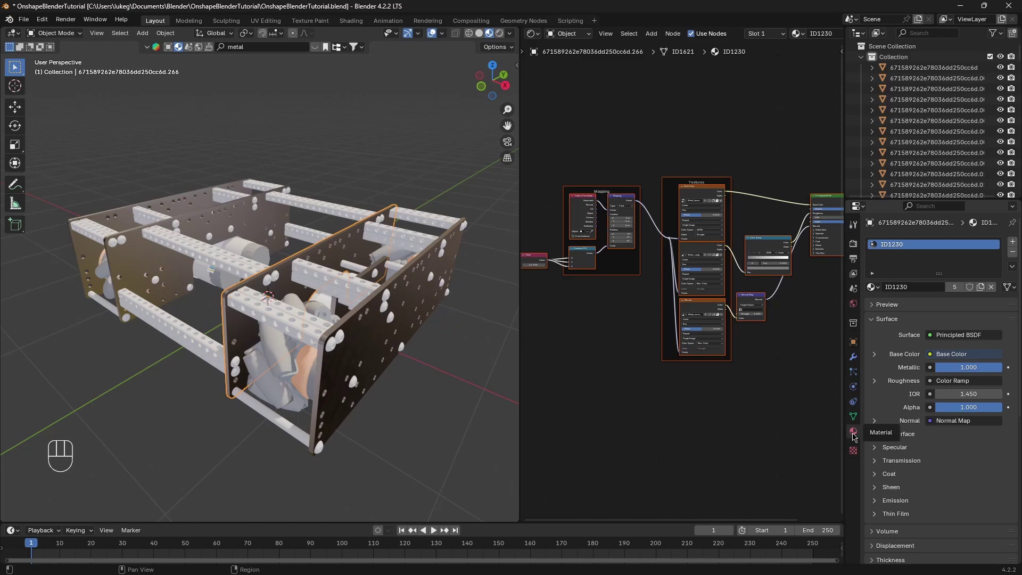
click(282, 289)
click(283, 288)
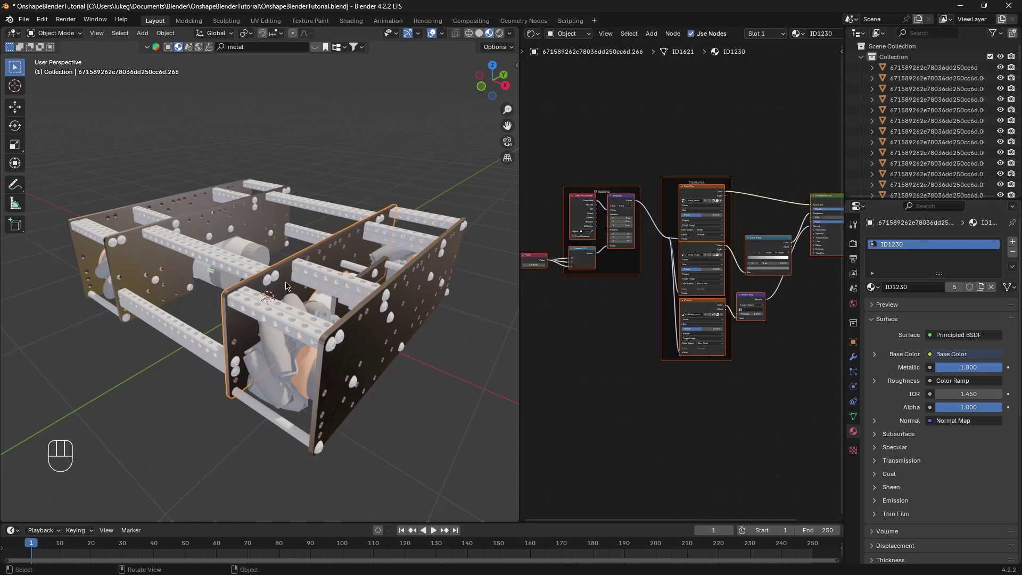
click(286, 288)
click(288, 286)
click(289, 293)
click(291, 294)
click(282, 289)
click(294, 292)
click(376, 352)
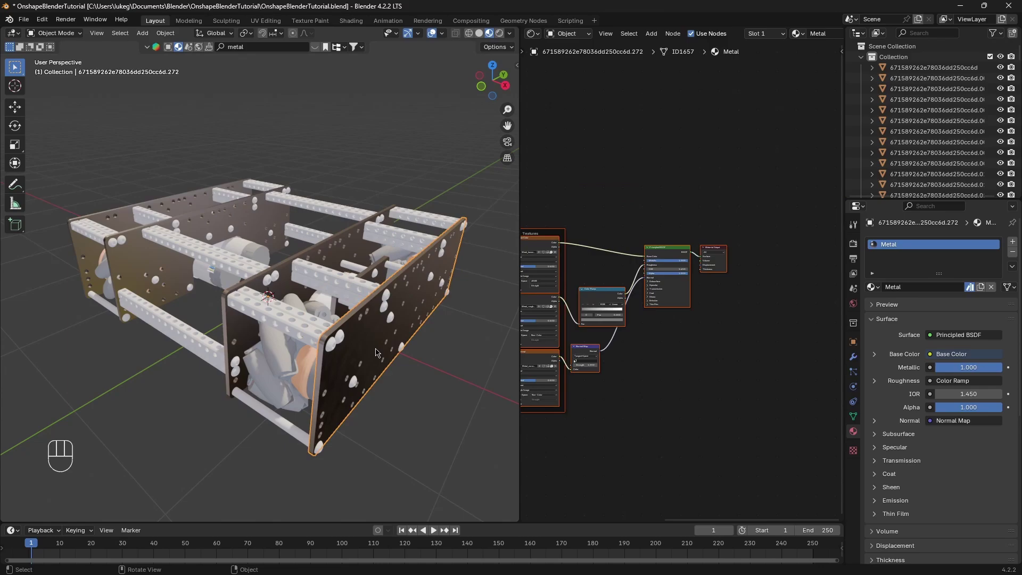
Inspect the inner and outer side plates in turn to compare their finish, assigned material and node layout.
click(292, 290)
click(284, 292)
click(291, 289)
click(286, 289)
click(285, 290)
click(288, 291)
click(290, 293)
click(282, 289)
click(374, 346)
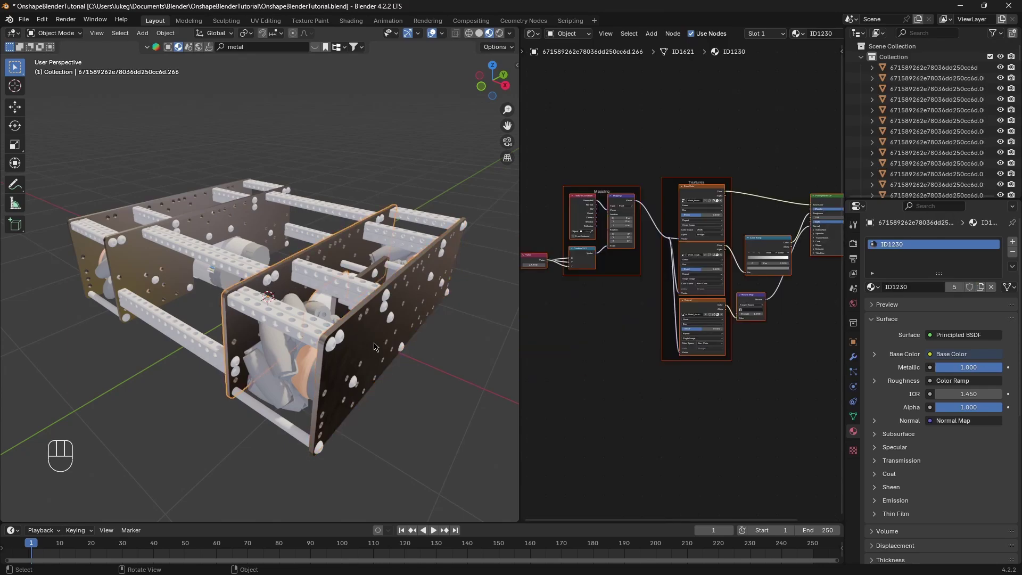
click(374, 346)
click(286, 291)
click(355, 339)
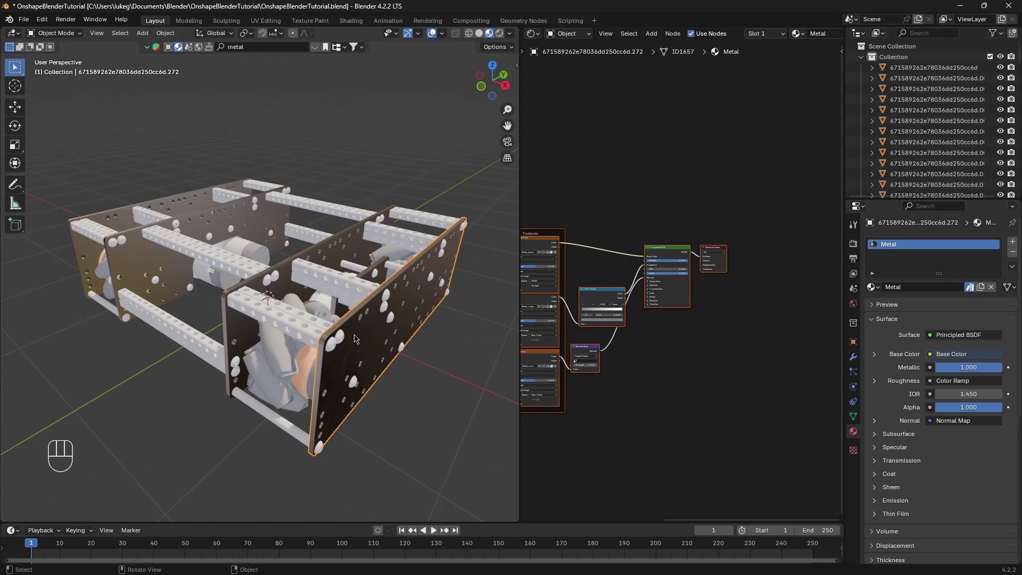
click(287, 288)
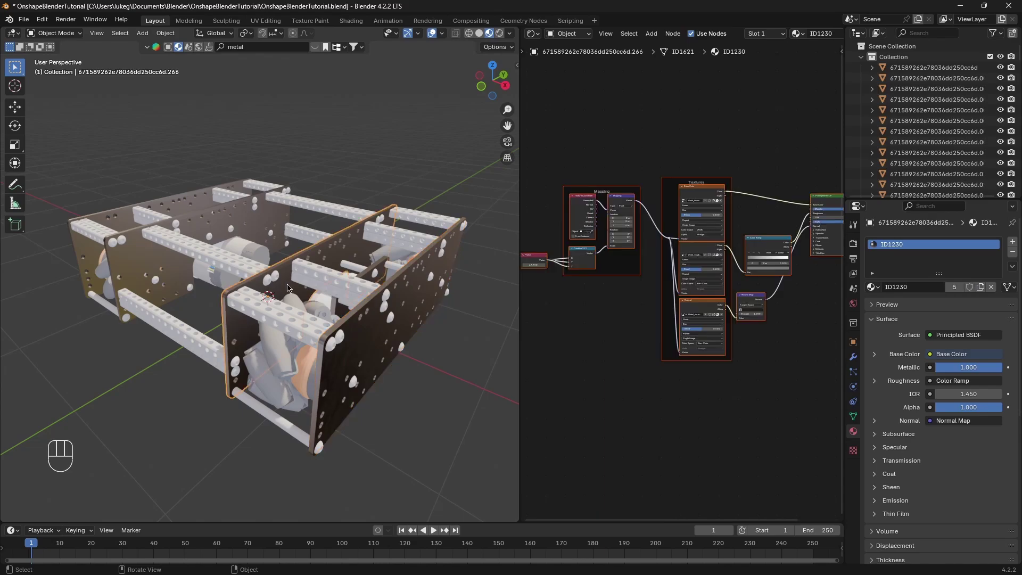
click(357, 332)
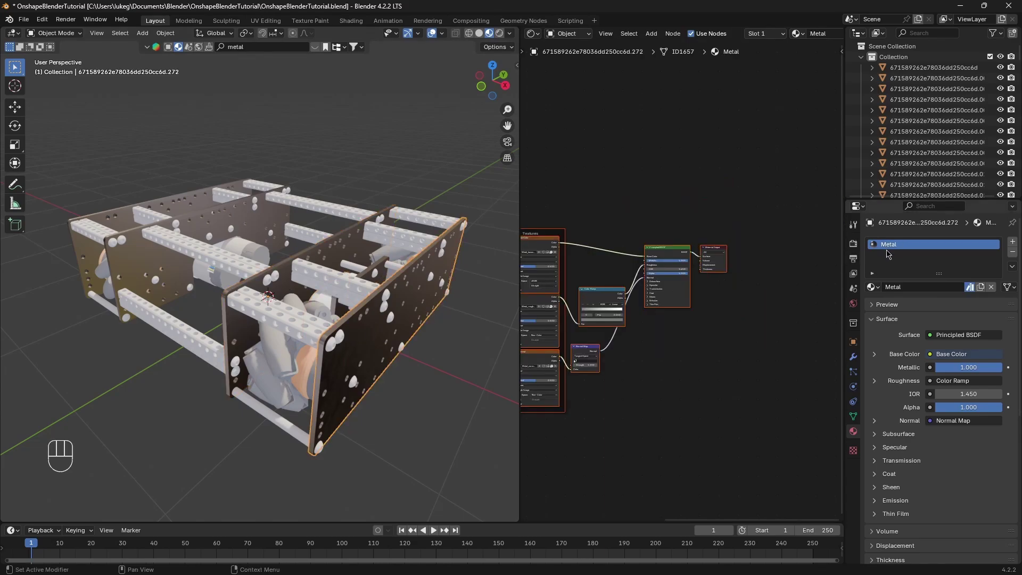
Assign the inner plate's material ID1230 to the outer side plate in place of Metal.
click(874, 287)
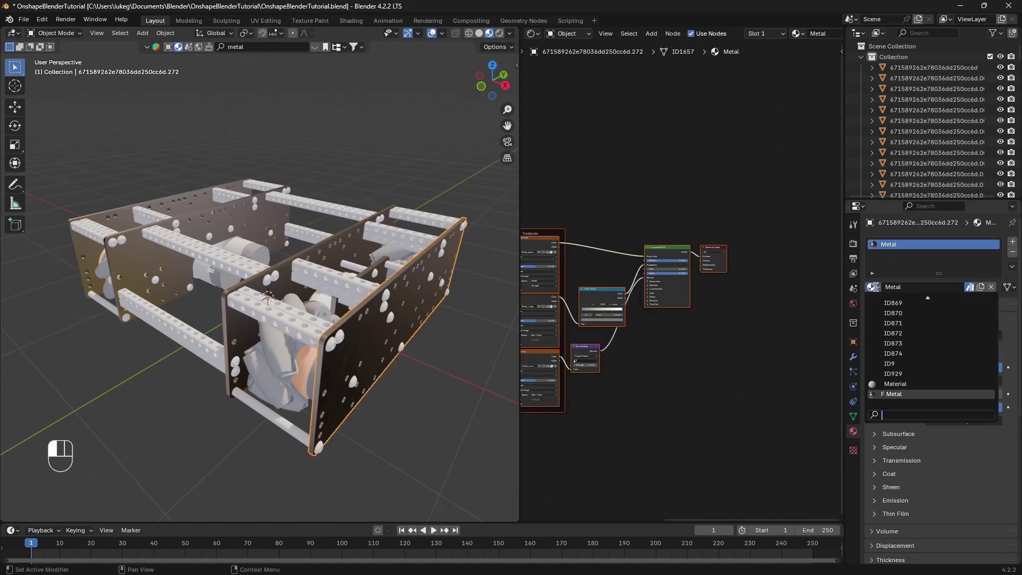
click(291, 289)
key(Home)
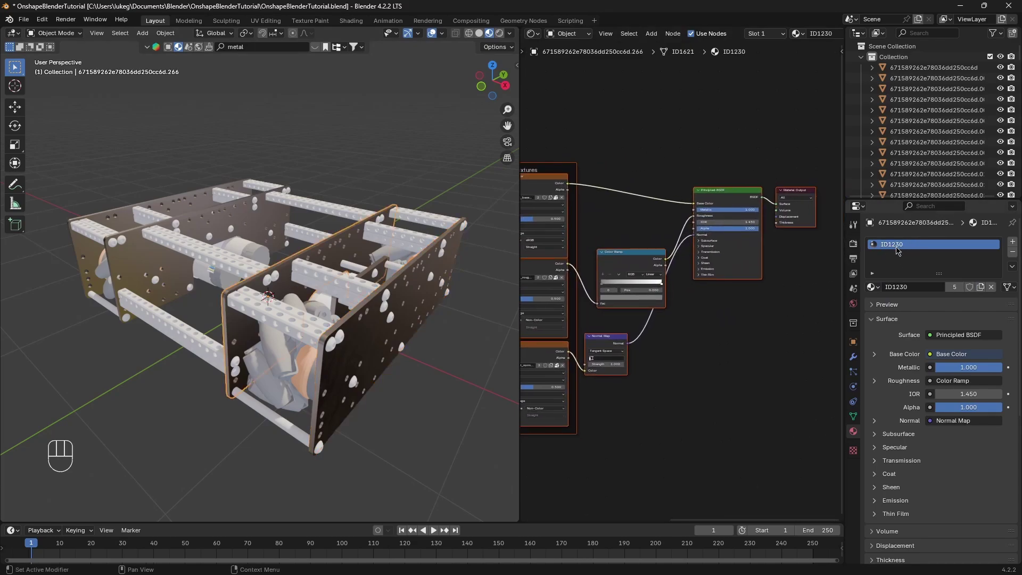
click(375, 327)
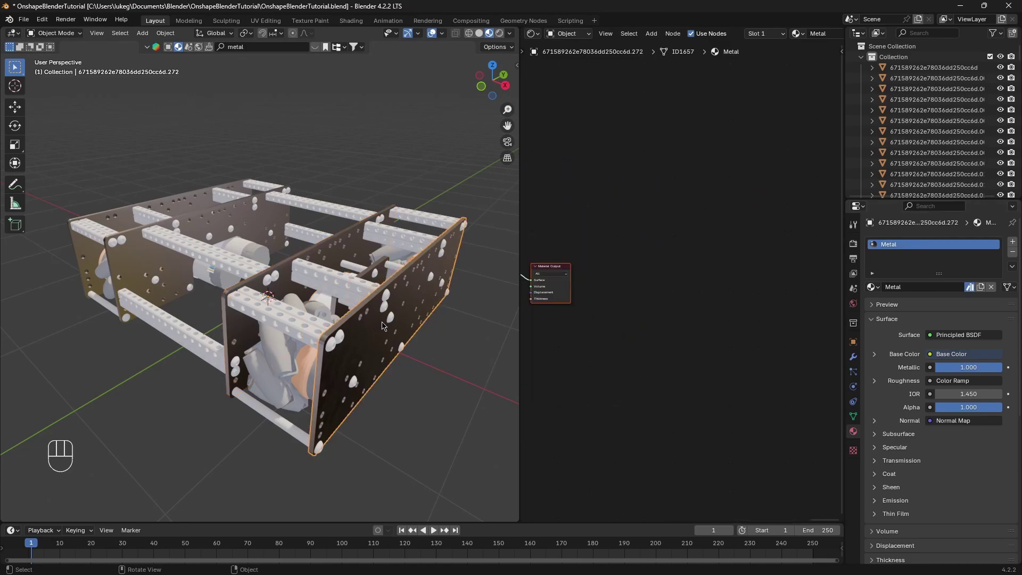
click(871, 287)
text(1230)
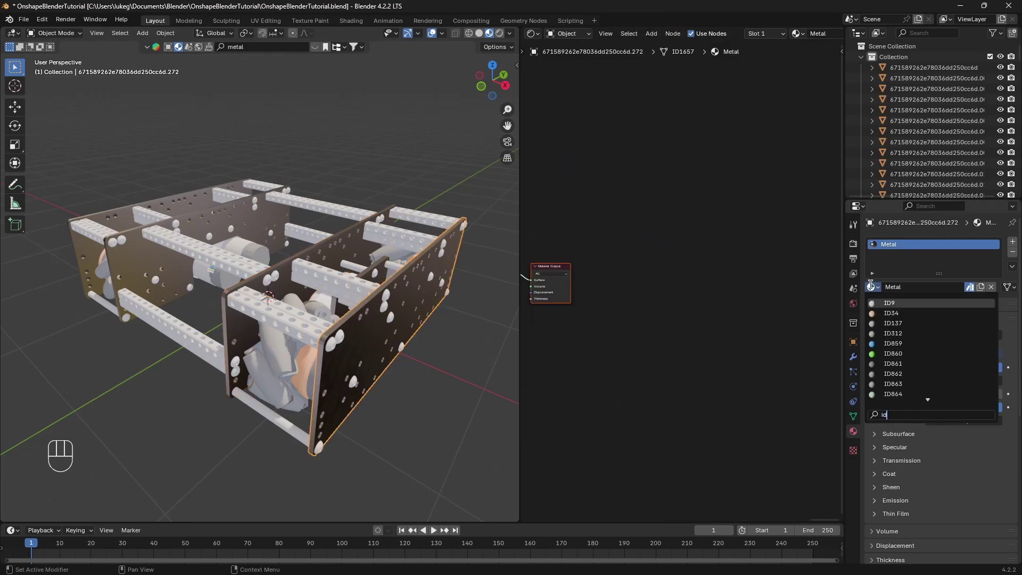
key(Return)
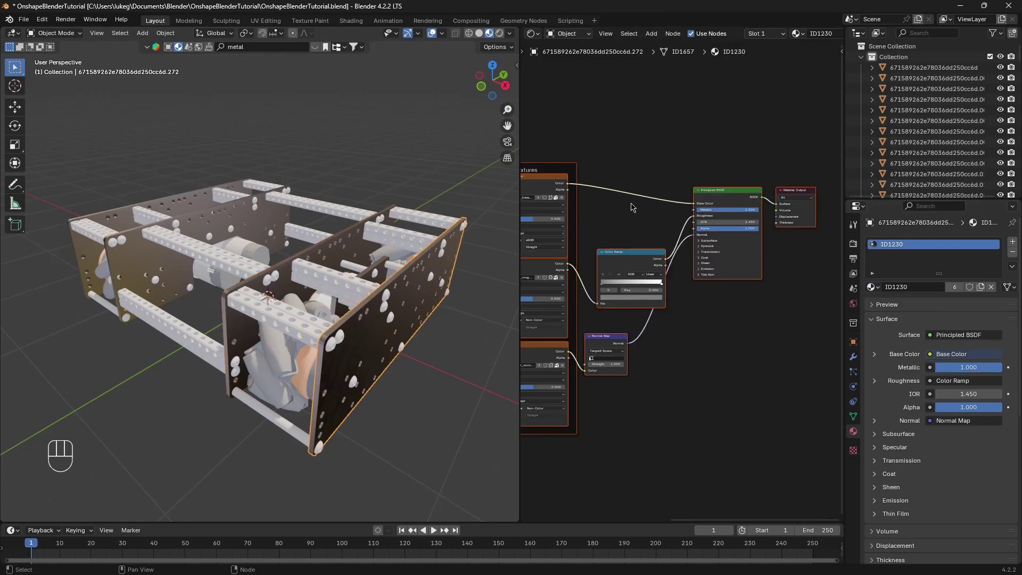
Try a scale of 3.9 in the Value node of material ID1230, and undo it.
middle_drag(527, 137, 647, 146)
scroll(646, 142, up, 2)
scroll(374, 290, up, 8)
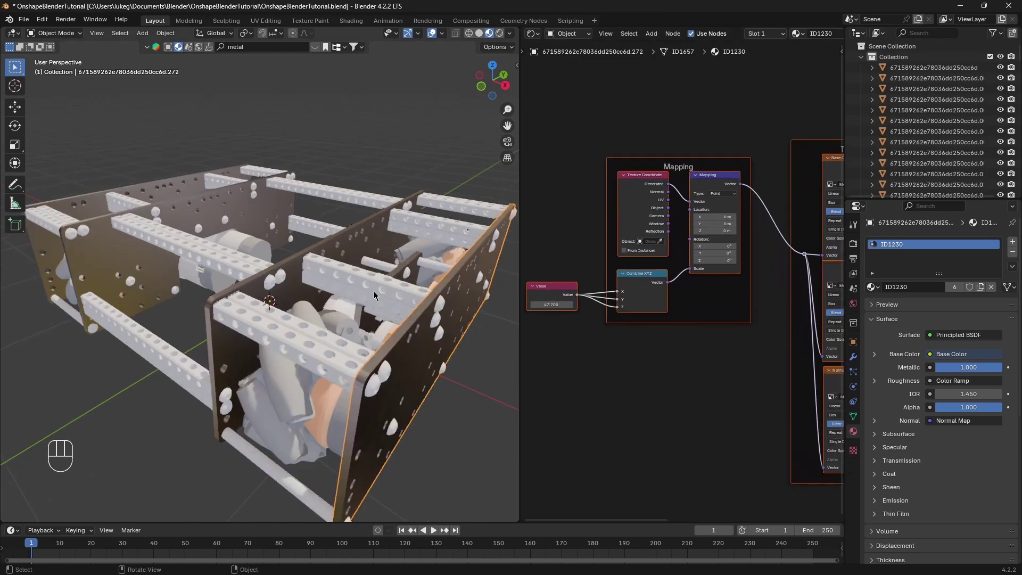
scroll(375, 278, down, 7)
middle_drag(374, 277, 362, 283)
scroll(363, 283, up, 3)
scroll(362, 288, up, 3)
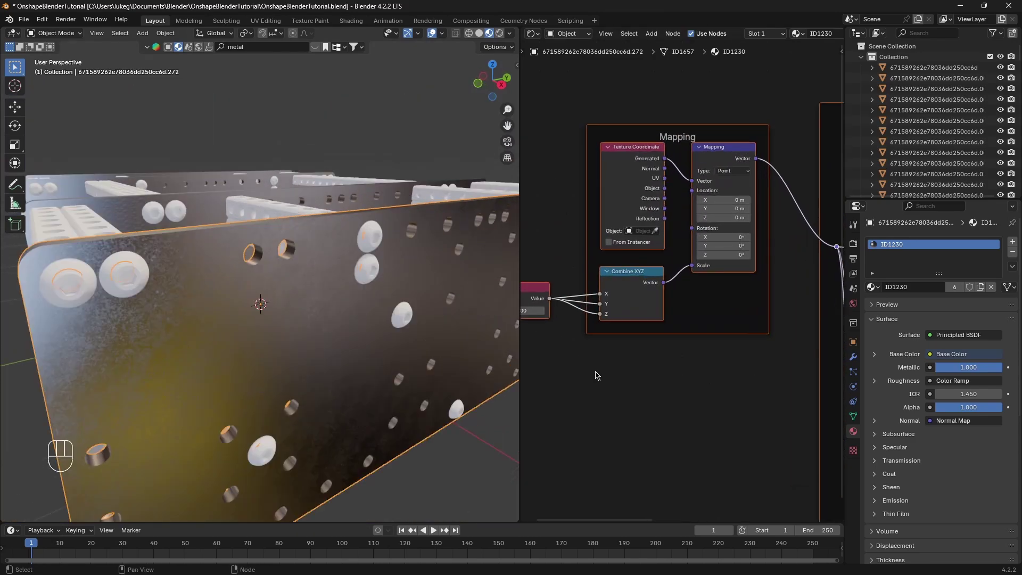
scroll(602, 306, up, 2)
mouse_move(601, 313)
mouse_down()
mouse_move(564, 314)
mouse_move(601, 314)
mouse_up()
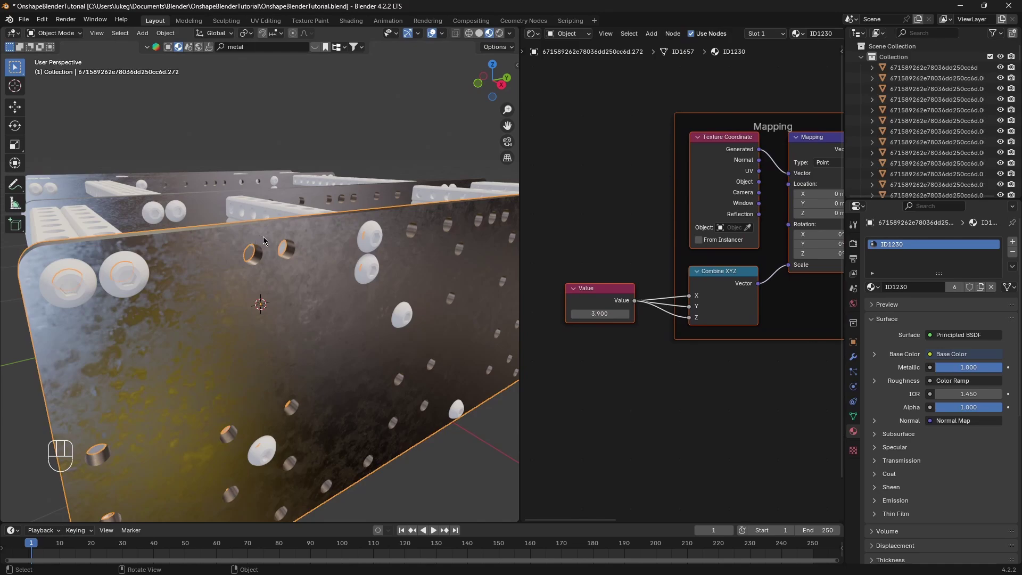
key(ctrl+z)
Examine the metal texture on the drivebase's plates up close and from several sides.
scroll(263, 241, down, 5)
middle_drag(263, 240, 298, 248)
scroll(325, 260, up, 6)
scroll(359, 267, down, 6)
scroll(286, 275, up, 3)
scroll(298, 269, up, 4)
scroll(341, 255, up, 6)
scroll(246, 283, down, 8)
scroll(366, 257, up, 3)
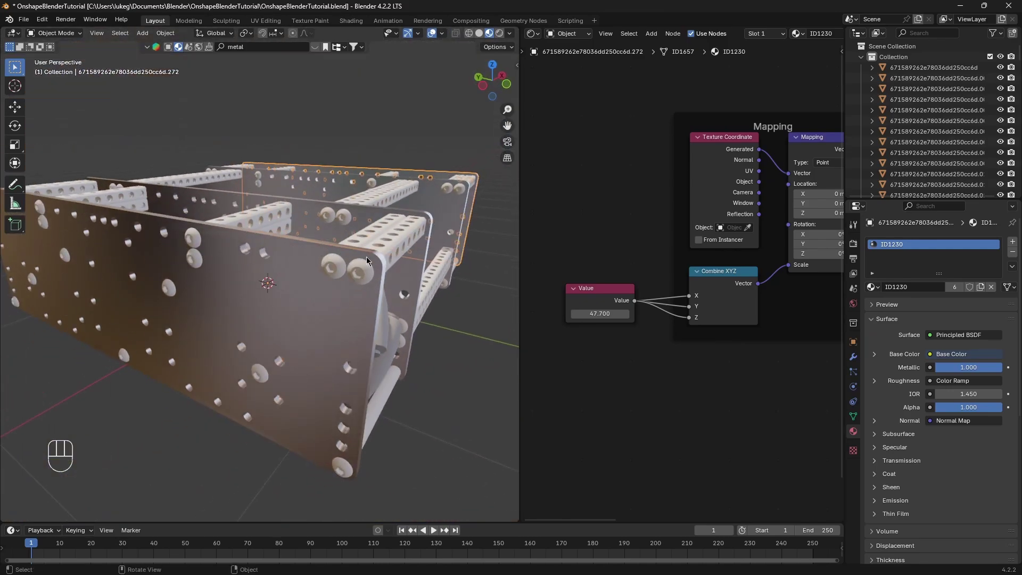
shift+middle_drag(367, 257, 319, 256)
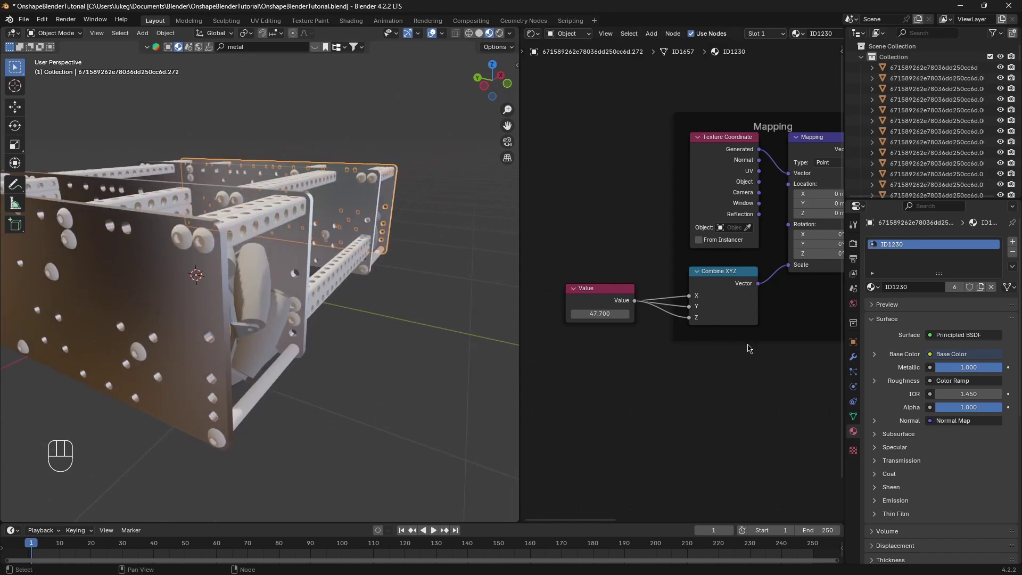
Try the Texture Coordinate's Normal output on the Mapping node's Vector input, and connect Object there instead of Generated.
middle_drag(748, 344, 668, 372)
scroll(704, 156, up, 4)
middle_drag(717, 92, 704, 132)
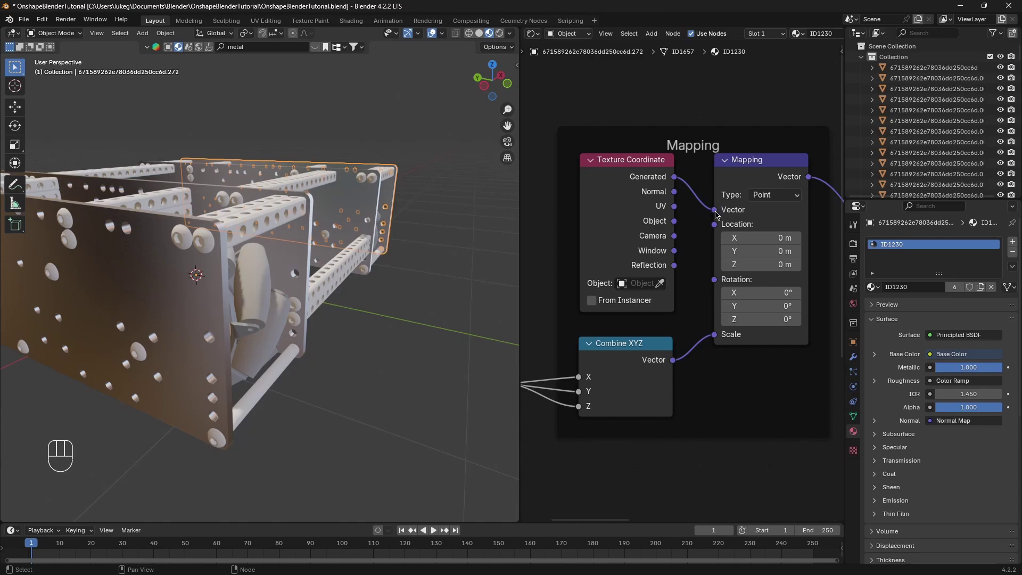
drag(715, 210, 686, 226)
drag(674, 192, 715, 210)
mouse_move(477, 221)
middle_down()
mouse_move(467, 224)
mouse_move(485, 226)
mouse_move(460, 226)
mouse_move(470, 224)
middle_up()
drag(714, 209, 674, 221)
Set the Value node that drives the scale of material ID1230's texture to 22.1.
middle_drag(325, 228, 306, 257)
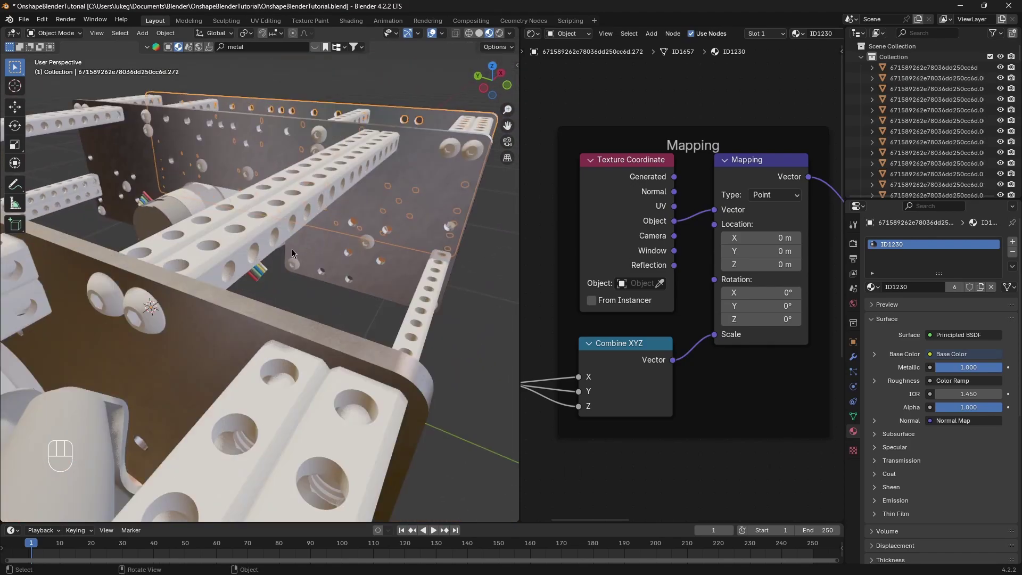
scroll(254, 297, down, 2)
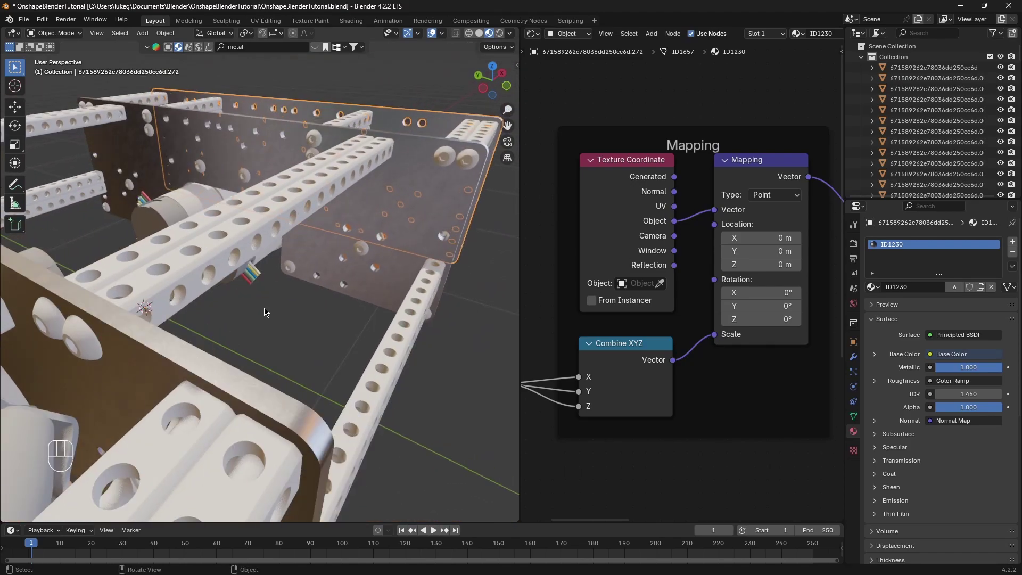
middle_drag(264, 308, 300, 286)
scroll(273, 287, down, 3)
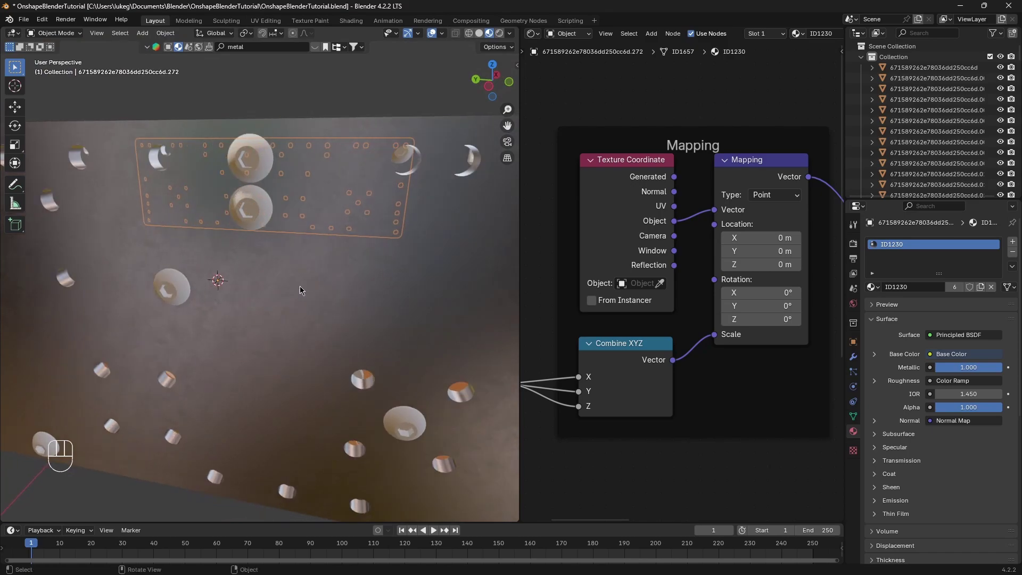
scroll(632, 378, down, 3)
middle_drag(372, 319, 393, 324)
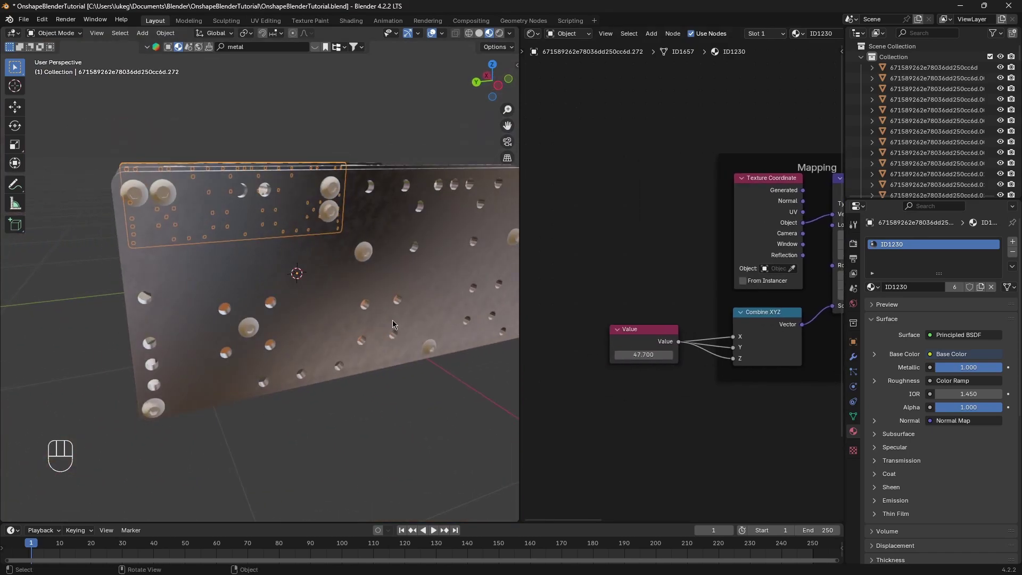
scroll(393, 324, up, 3)
mouse_move(643, 355)
mouse_down()
mouse_move(604, 354)
mouse_move(634, 355)
mouse_up()
scroll(330, 341, down, 5)
middle_drag(330, 341, 338, 327)
shift+middle_drag(330, 287, 340, 276)
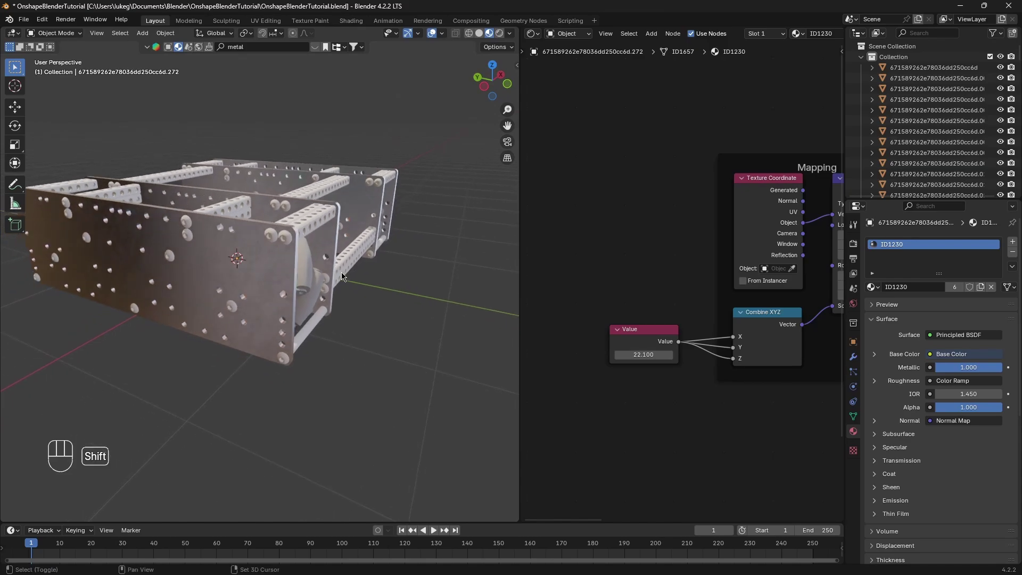
Disconnect the Value node from the Combine XYZ node's Y input and set Y to -7.8.
scroll(362, 266, up, 4)
middle_drag(678, 304, 664, 285)
scroll(665, 285, up, 2)
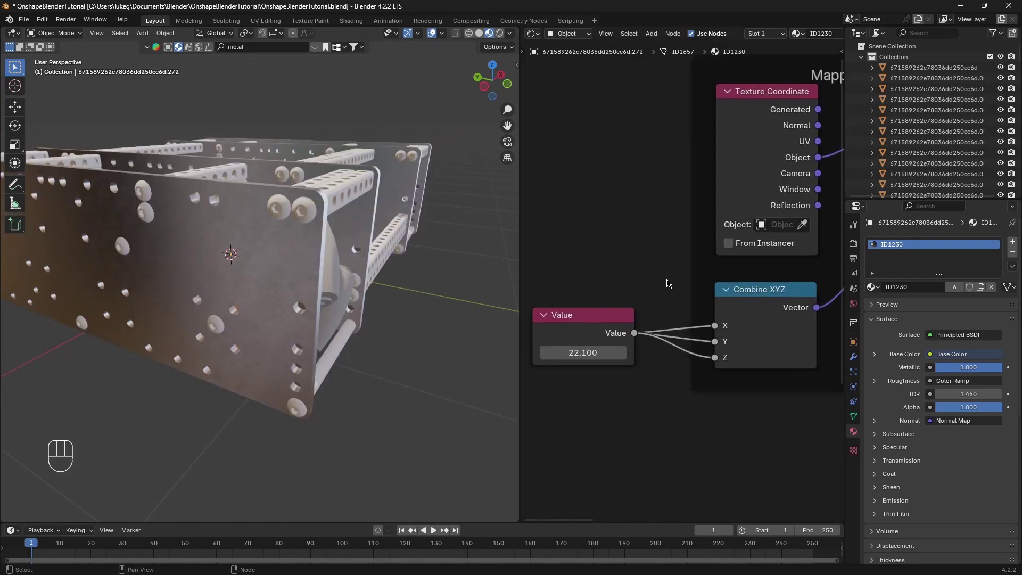
drag(716, 347, 665, 340)
drag(766, 342, 745, 341)
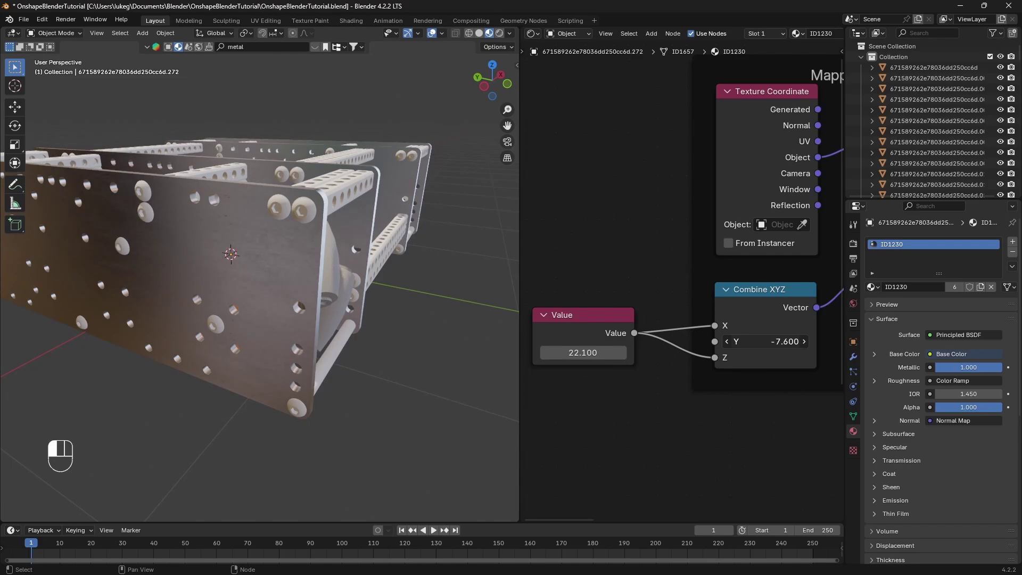
Save the Blender file and bring the whole drivebase back into view.
middle_drag(372, 277, 299, 327)
key(ctrl+s)
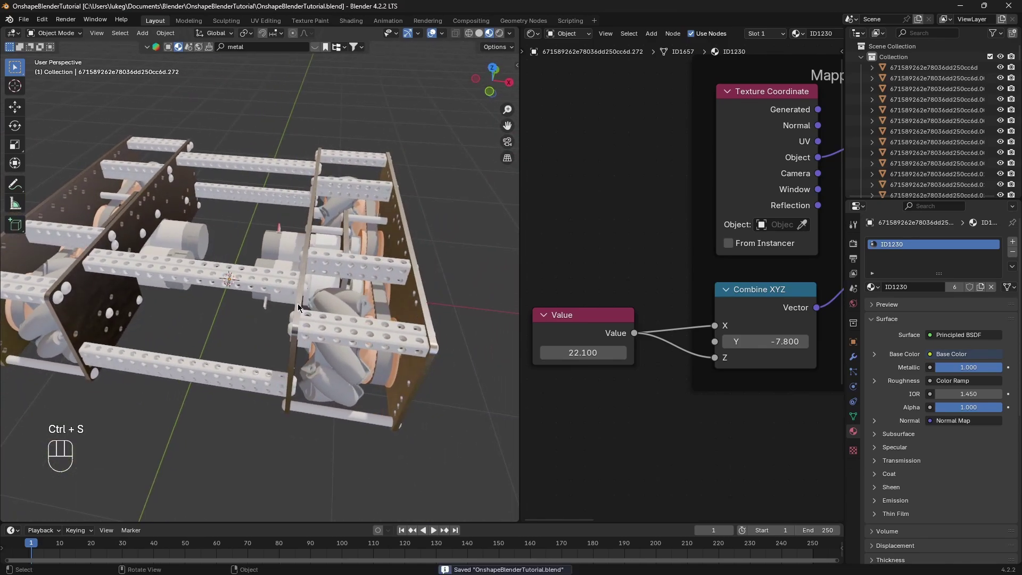
mouse_move(367, 288)
middle_down()
mouse_move(362, 275)
mouse_move(355, 293)
middle_up()
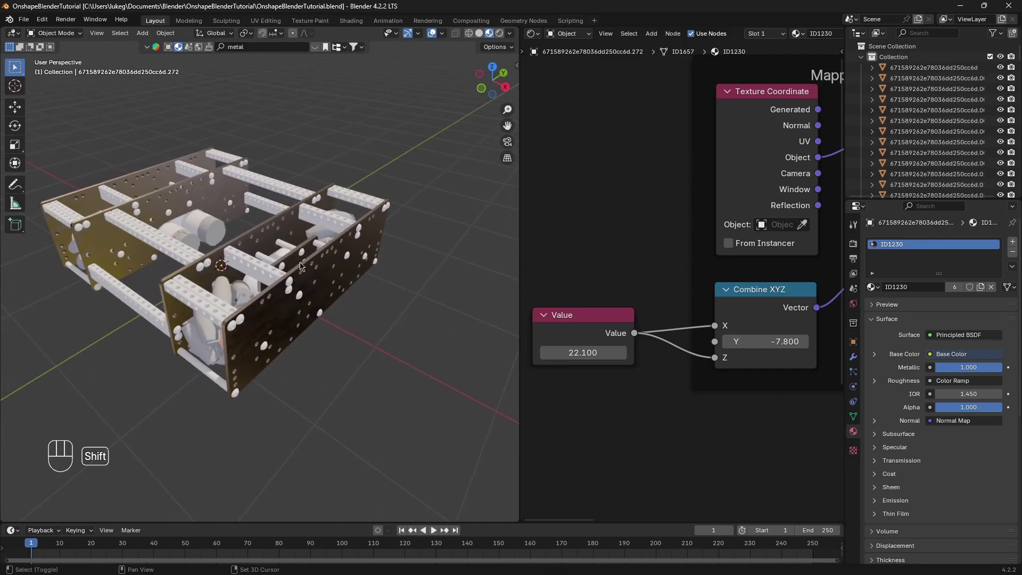
shift+middle_drag(335, 261, 341, 273)
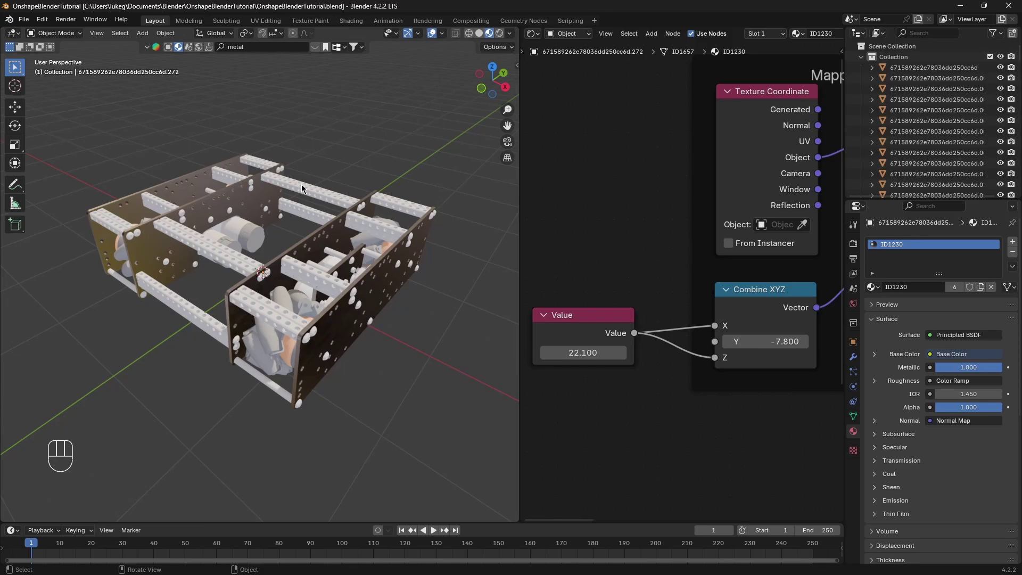
Check which material the front cross channel uses, and select the screw at its outer-plate end.
click(277, 322)
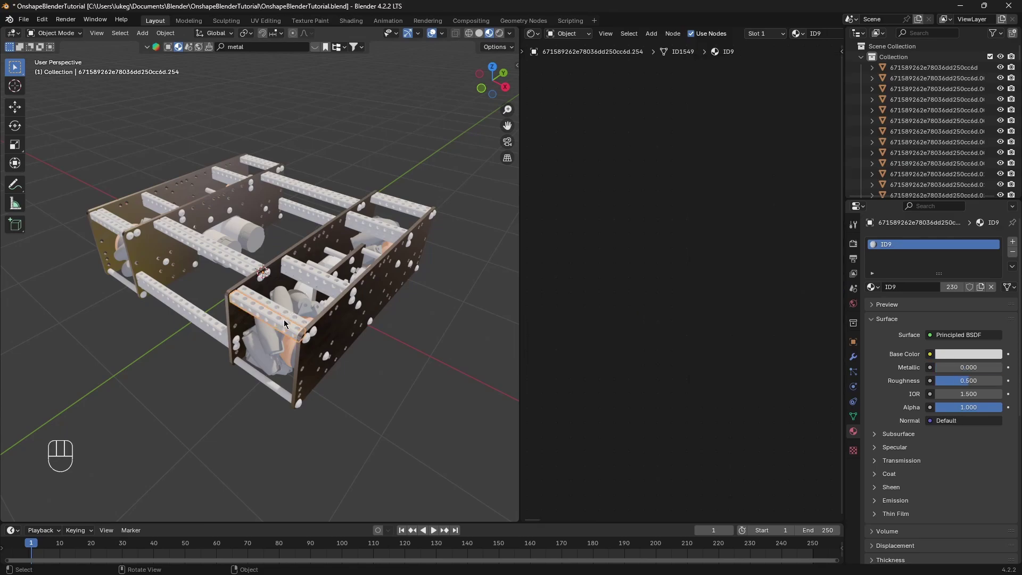
click(308, 342)
scroll(308, 342, up, 5)
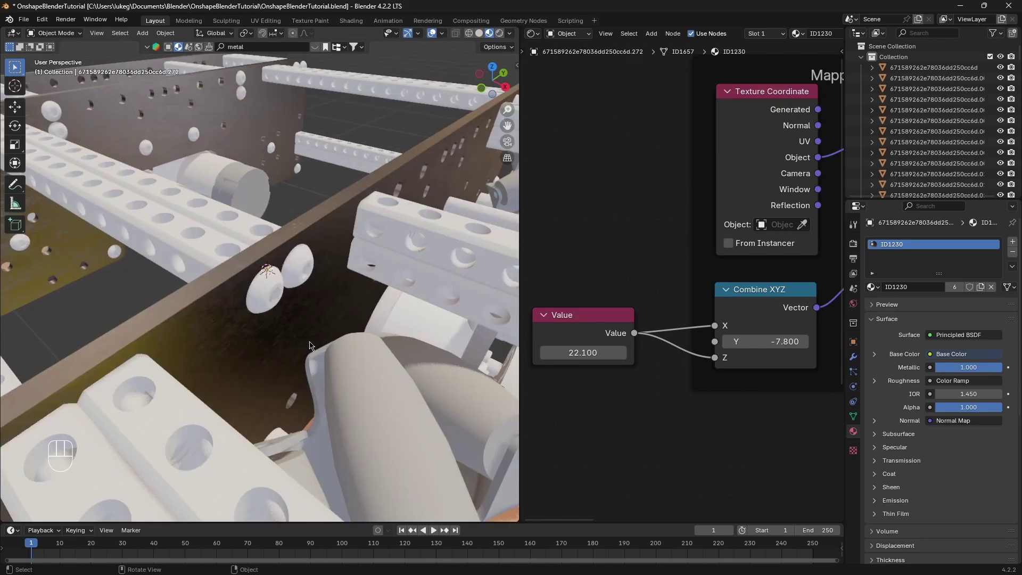
scroll(307, 342, down, 3)
click(400, 419)
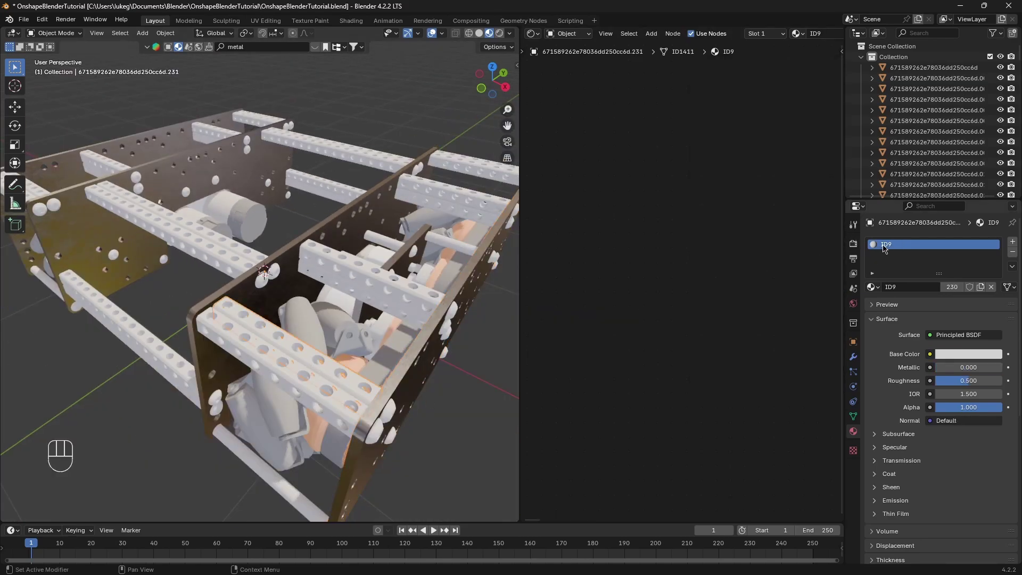
click(377, 431)
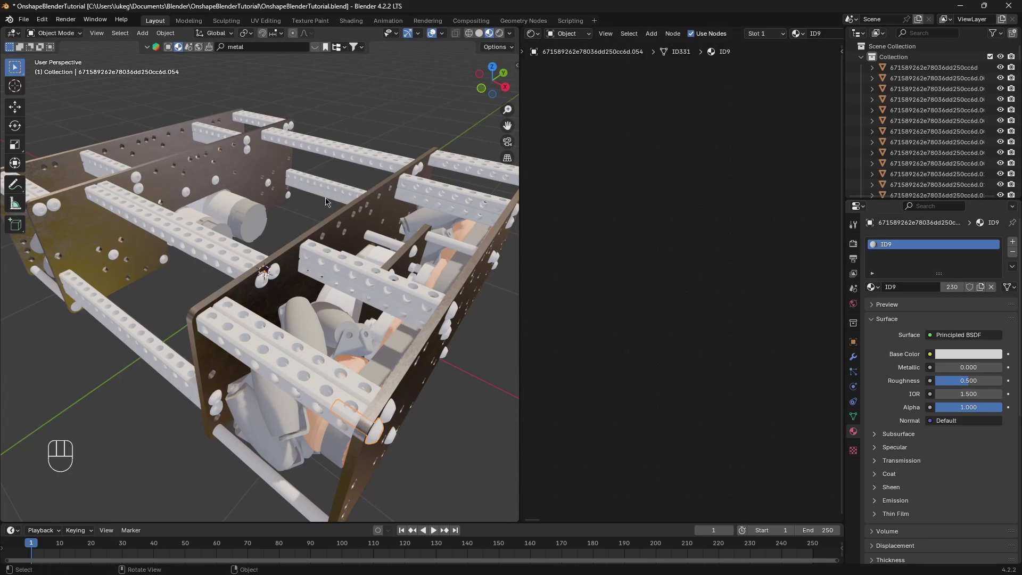
scroll(362, 207, down, 3)
shift+middle_drag(351, 236, 330, 248)
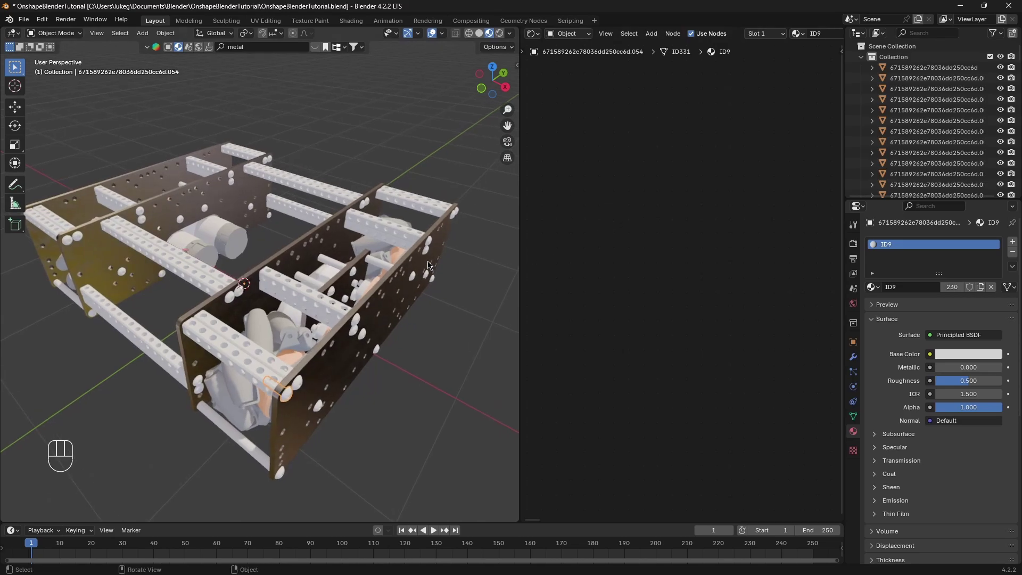
Search the BlenderKit materials for steel and apply the Steel material to the selected screw.
click(316, 49)
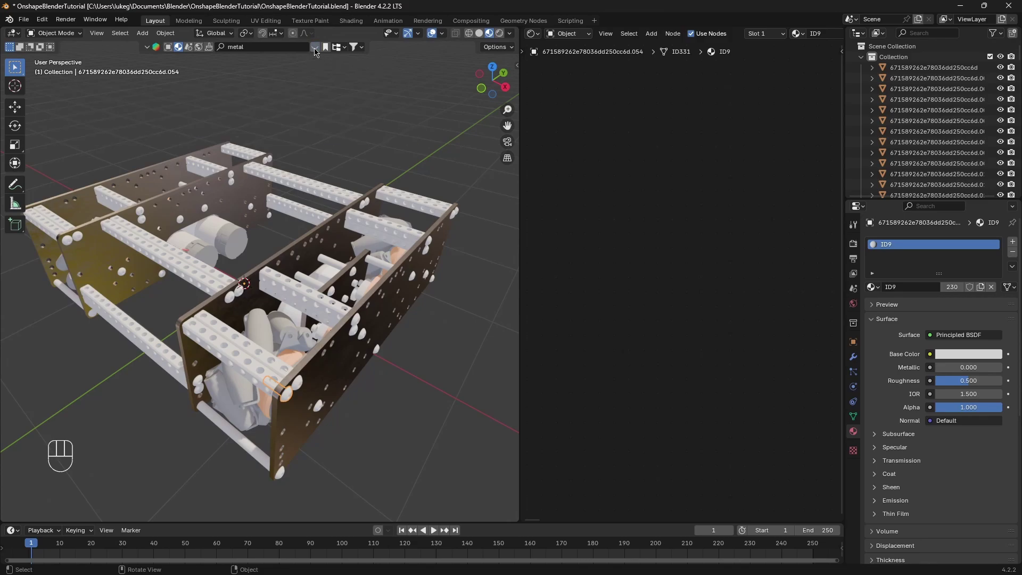
click(256, 48)
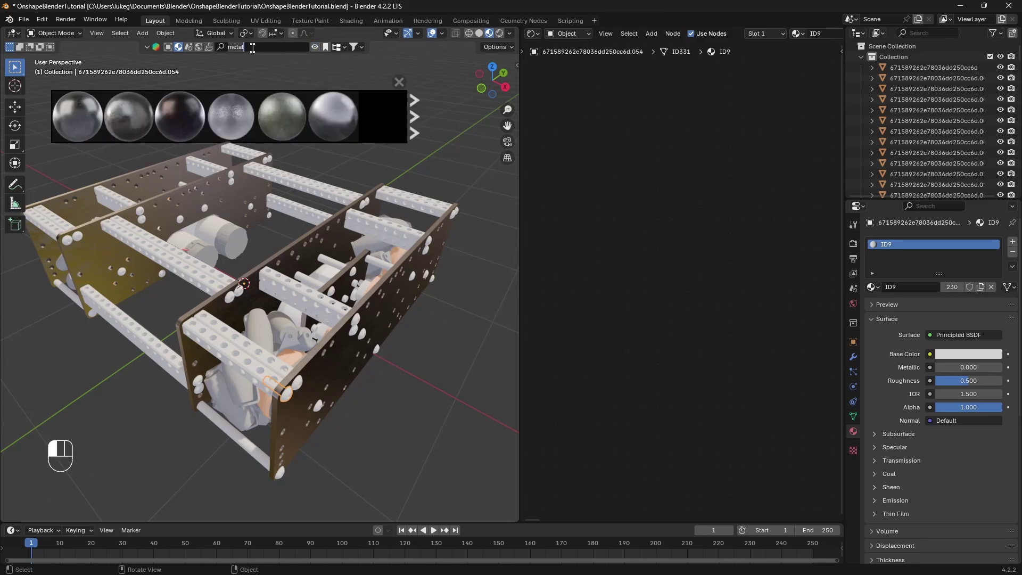
key(ctrl+BackSpace)
text(steel)
key(Return)
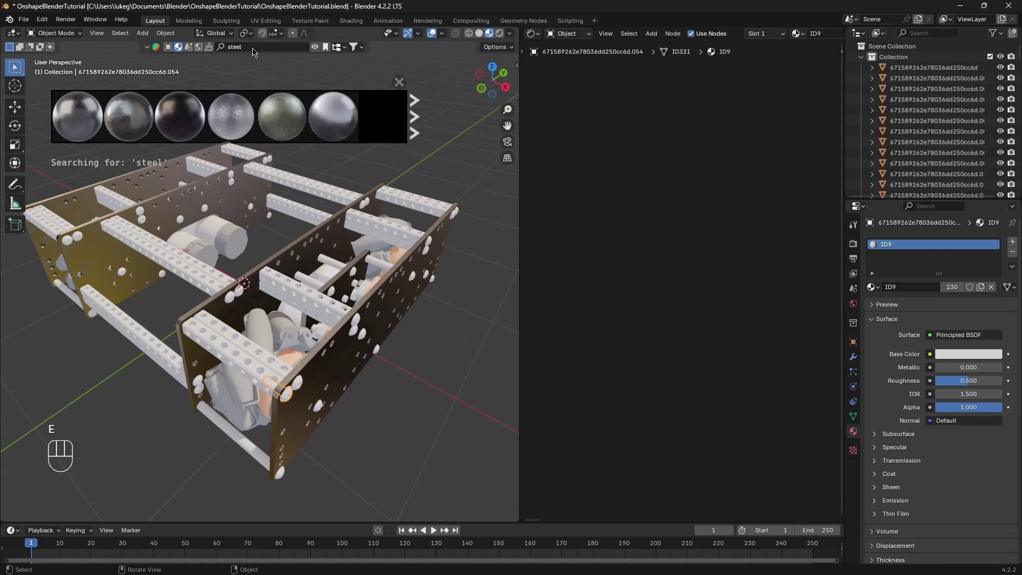
click(66, 125)
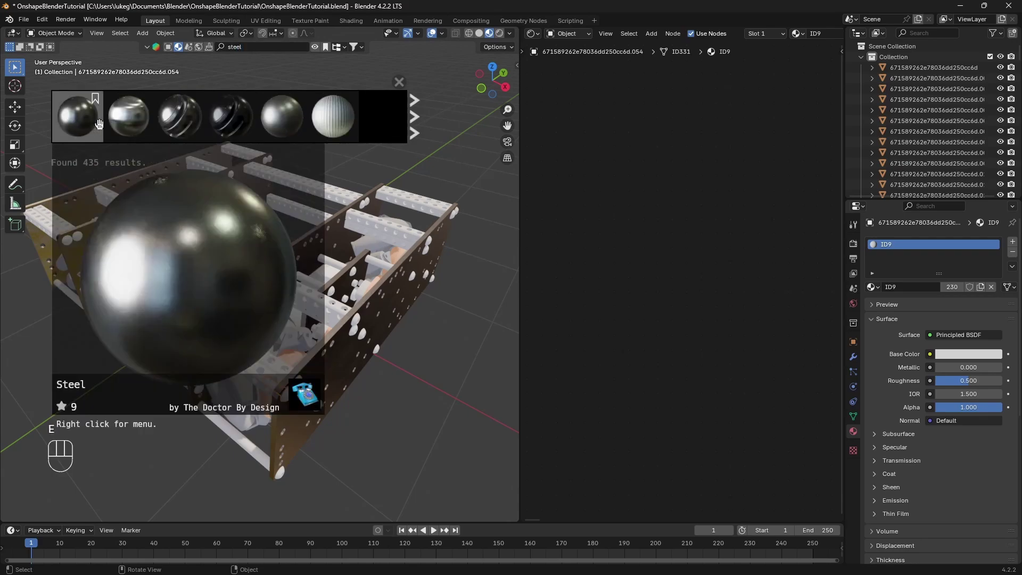
scroll(330, 365, up, 6)
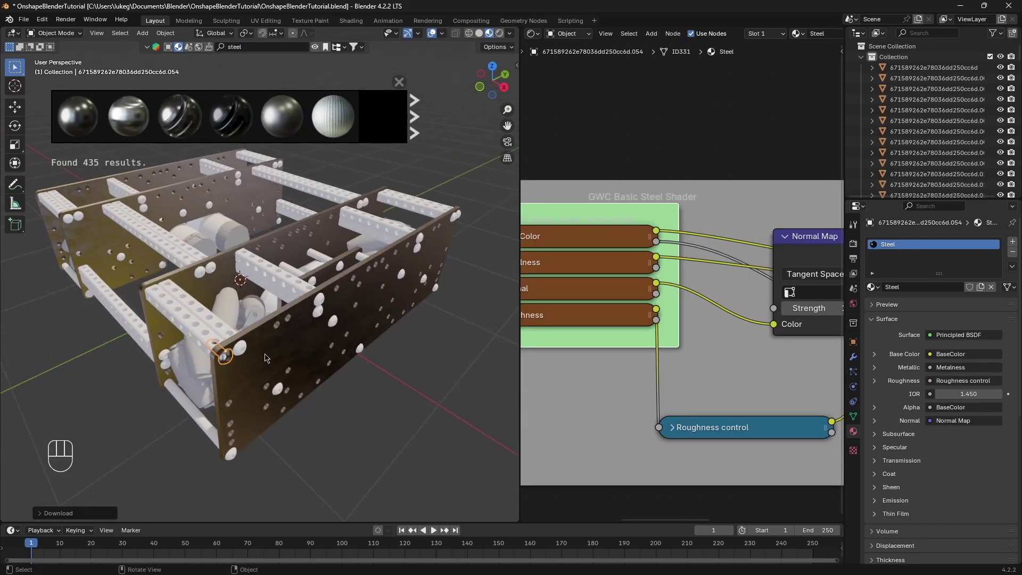
Try the Stainless Steel material on the selected screw, and replace it with Steel Glossy.
middle_drag(264, 349, 275, 349)
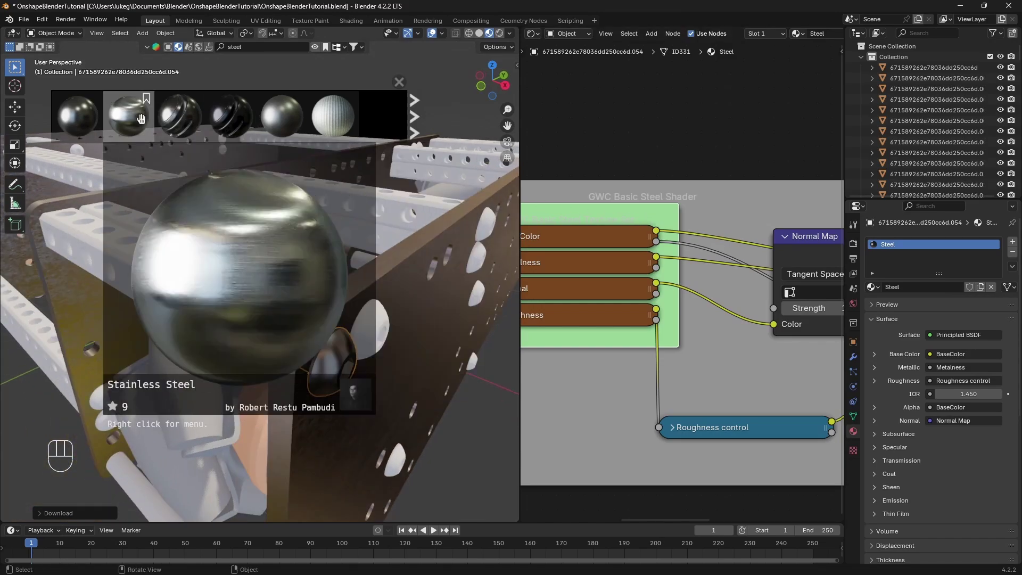
drag(128, 116, 360, 305)
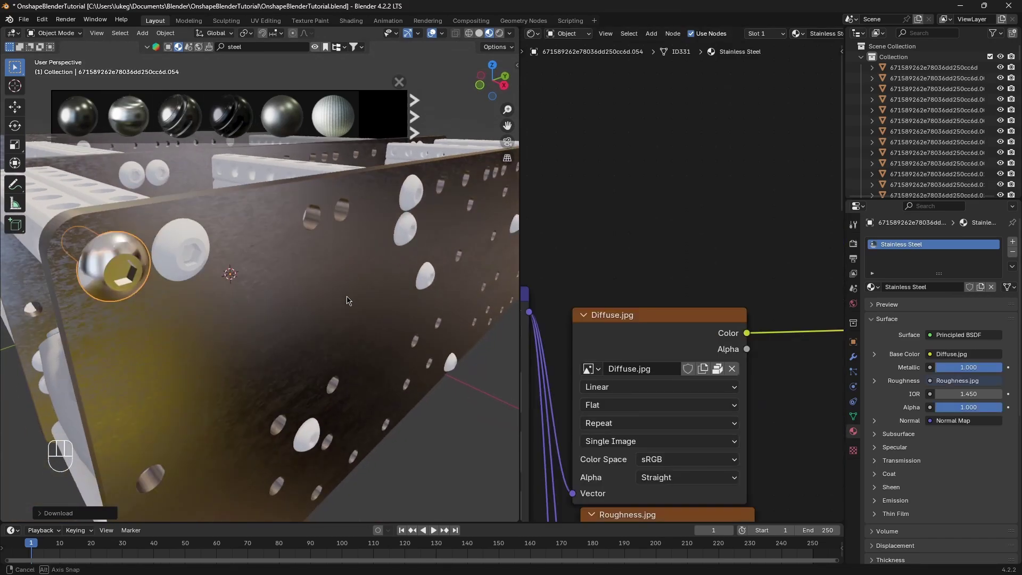
drag(282, 116, 408, 262)
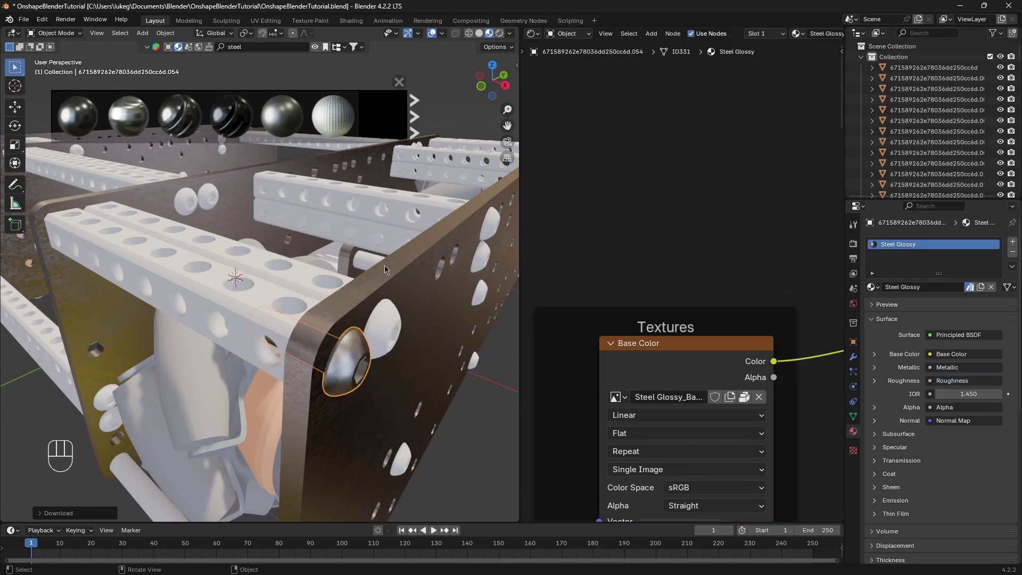
middle_drag(384, 265, 376, 269)
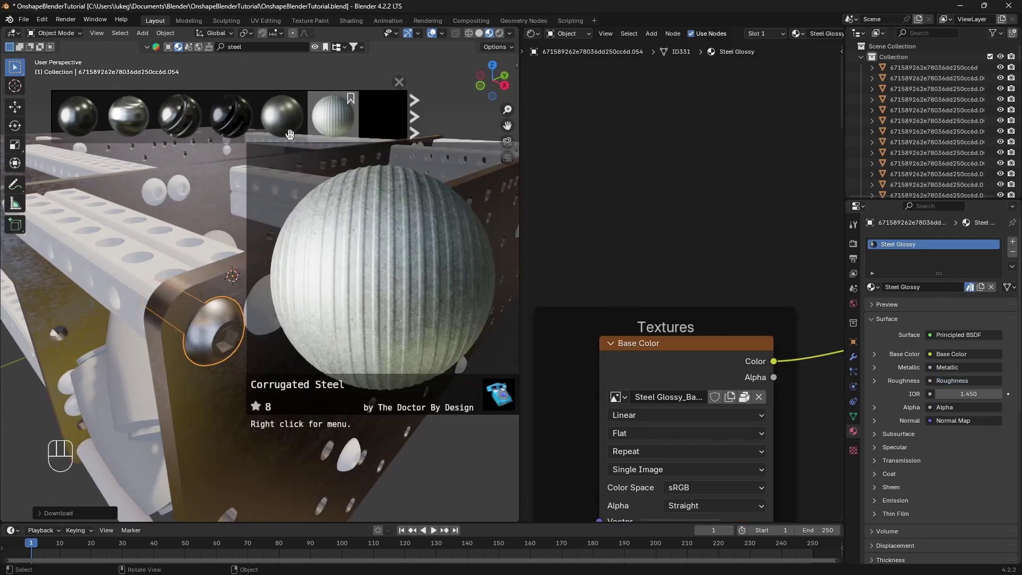
scroll(332, 116, down, 2)
scroll(250, 334, down, 8)
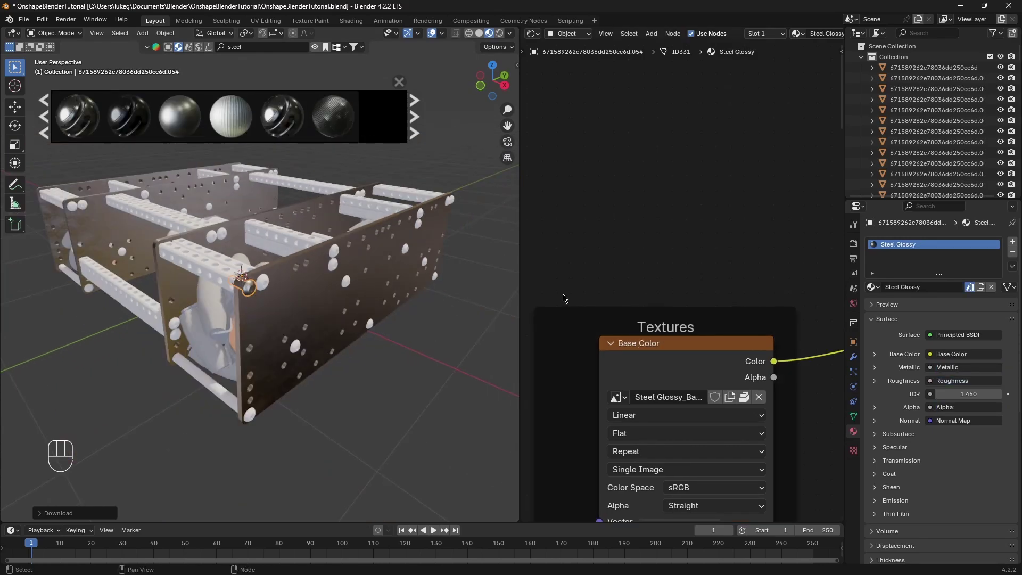
Copy all shader nodes of the screw's Steel Glossy material.
scroll(702, 155, down, 6)
key(Home)
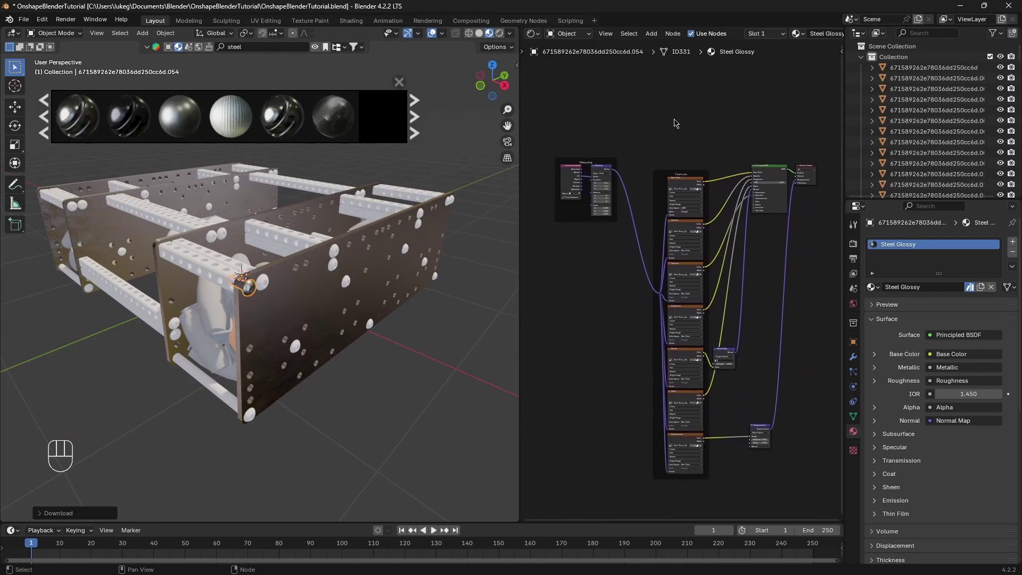
key(a)
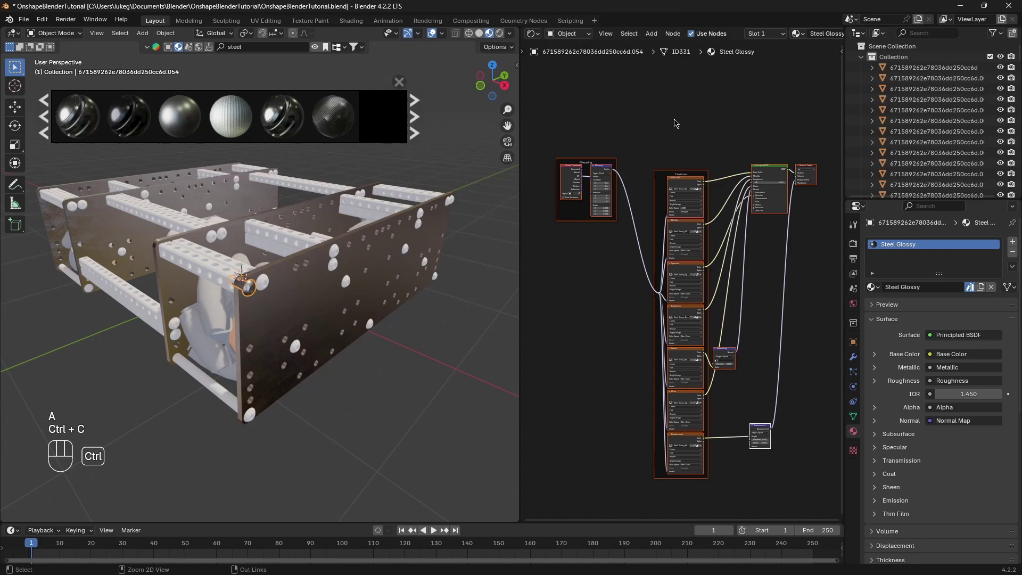
Replace all shader nodes of the front cross channel's ID9 material with the copied Steel Glossy nodes.
click(226, 287)
key(Home)
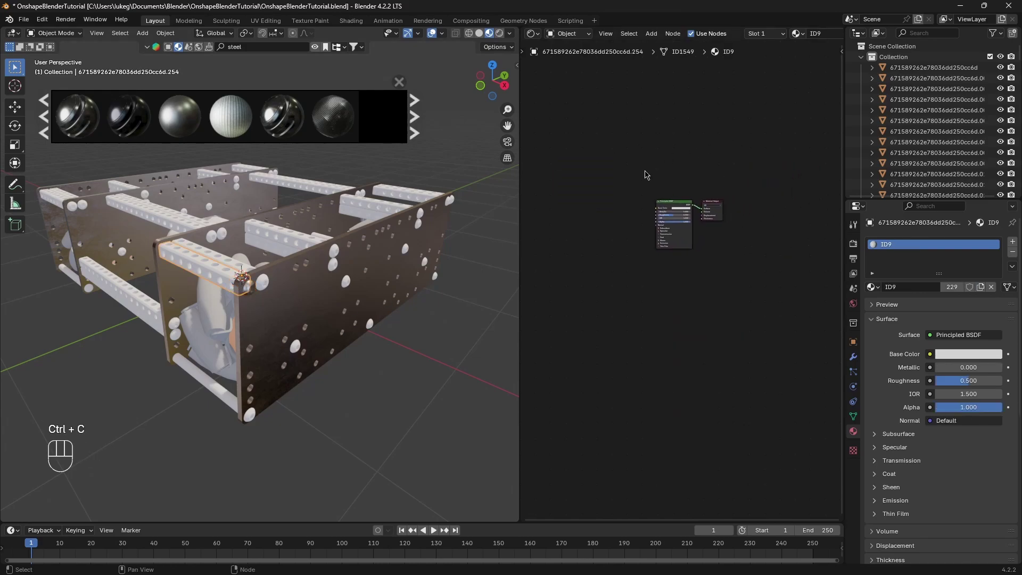
key(a)
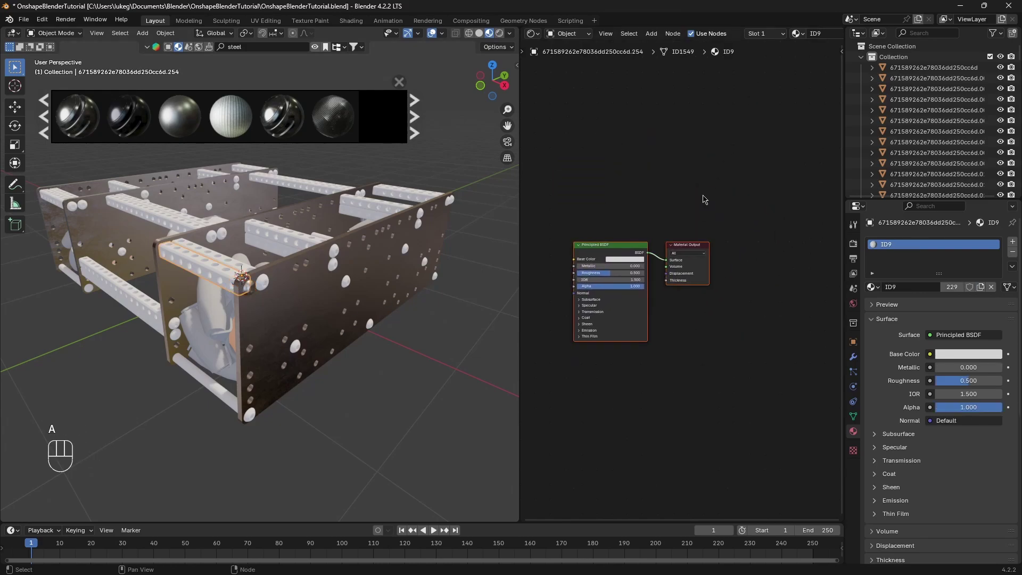
key(x)
key(ctrl+v)
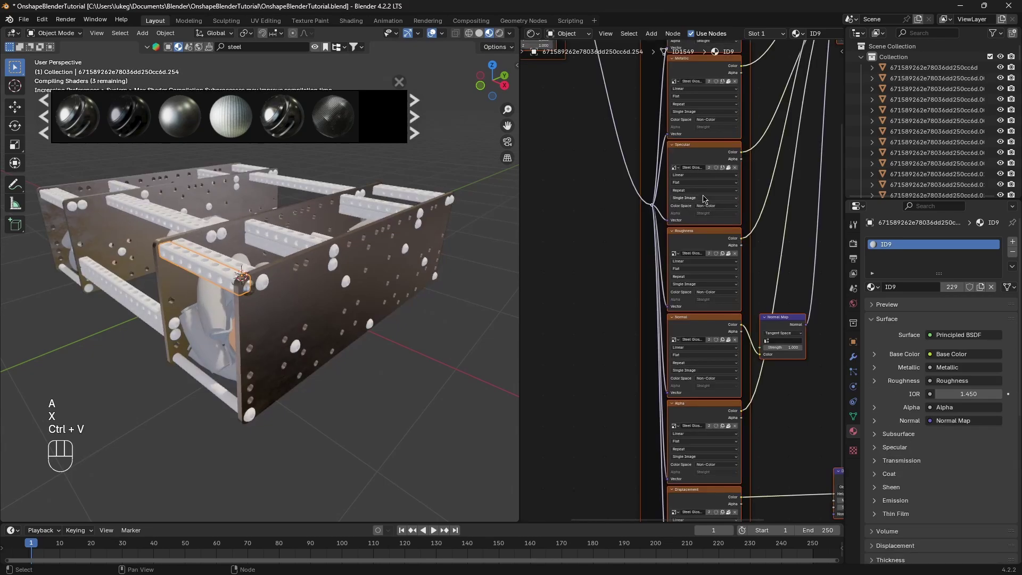
middle_drag(277, 341, 299, 314)
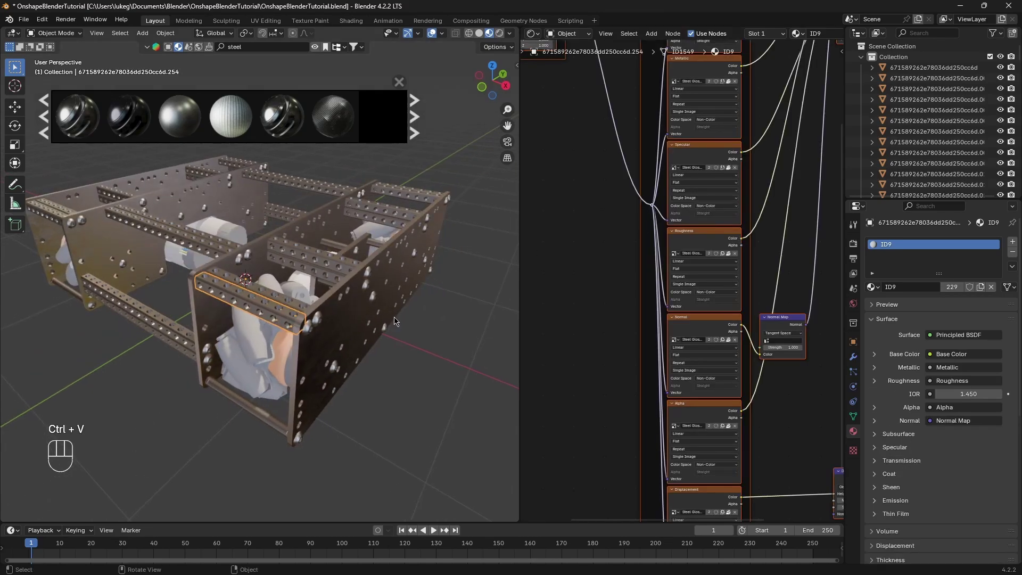
mouse_move(394, 320)
middle_down()
mouse_move(423, 285)
mouse_move(410, 276)
mouse_move(381, 307)
middle_up()
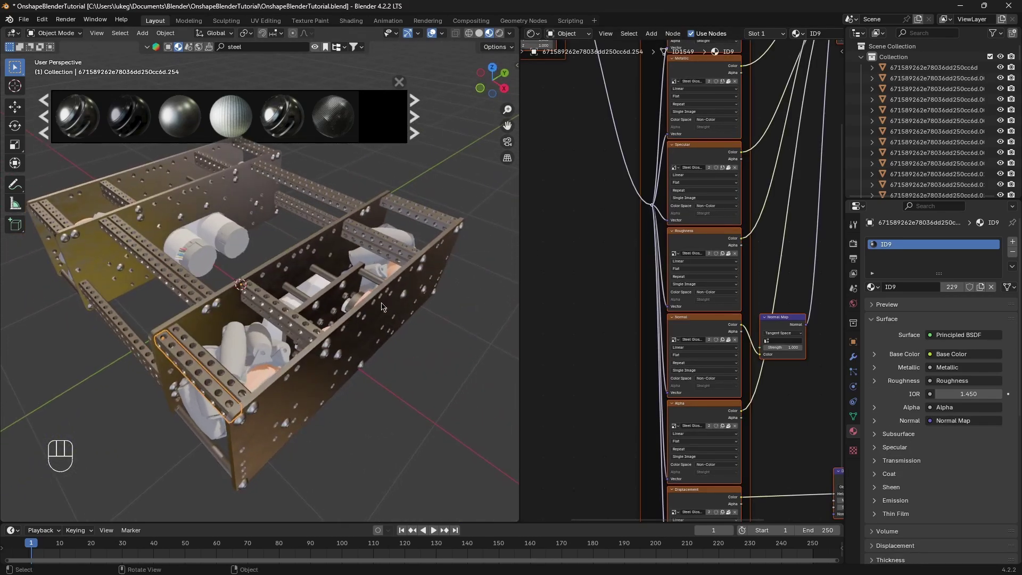
scroll(651, 332, down, 2)
Assign the shared ID9 material to the screw at the front channel's outer-plate end in place of Steel Glossy.
click(244, 422)
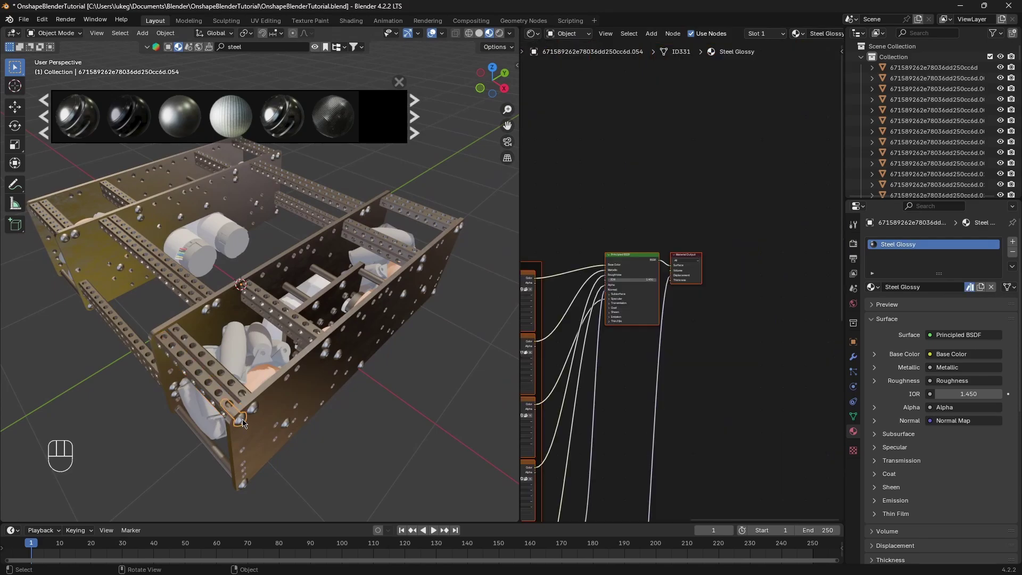
middle_drag(604, 215, 699, 150)
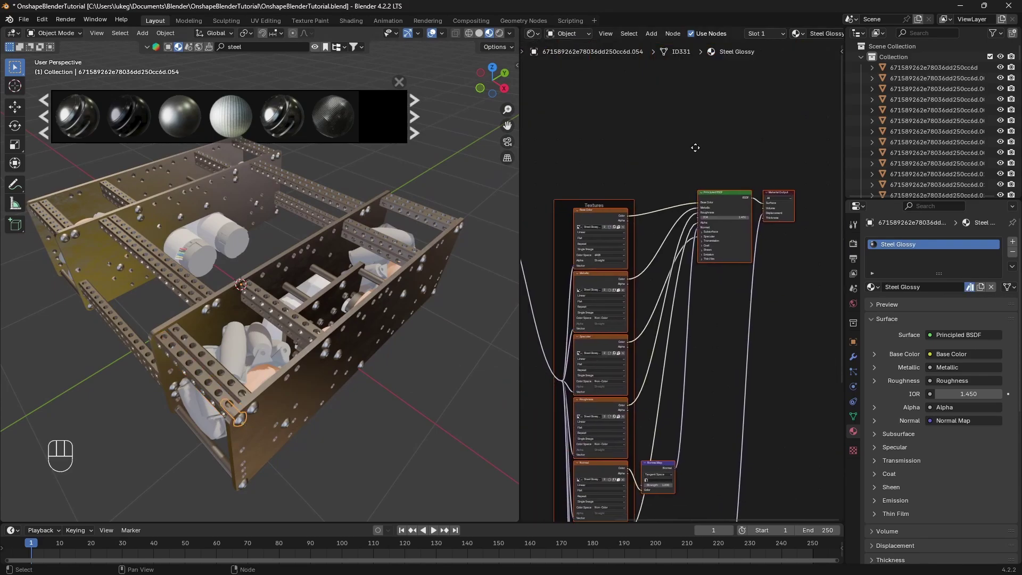
click(186, 366)
click(248, 418)
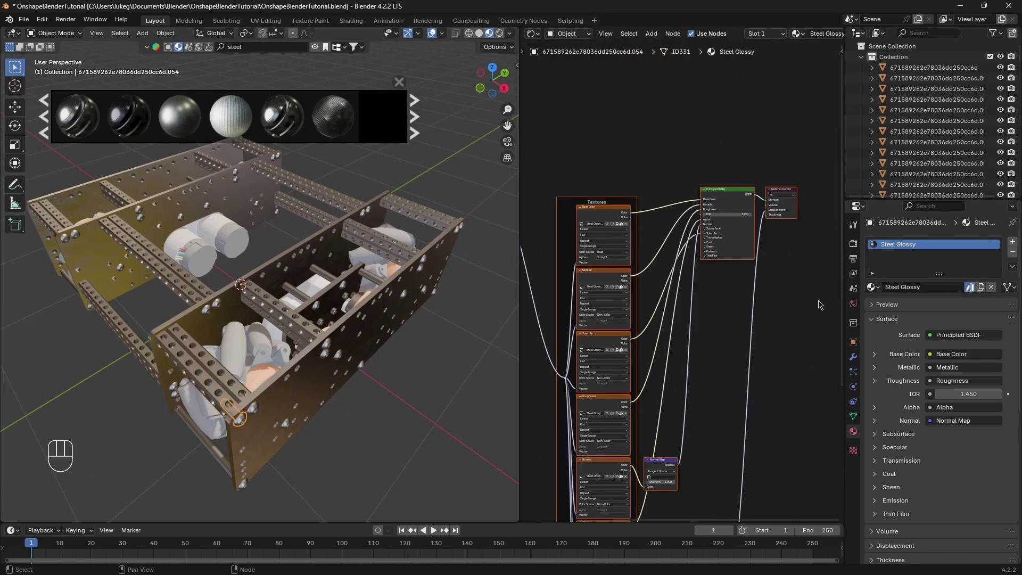
click(872, 288)
text(id9)
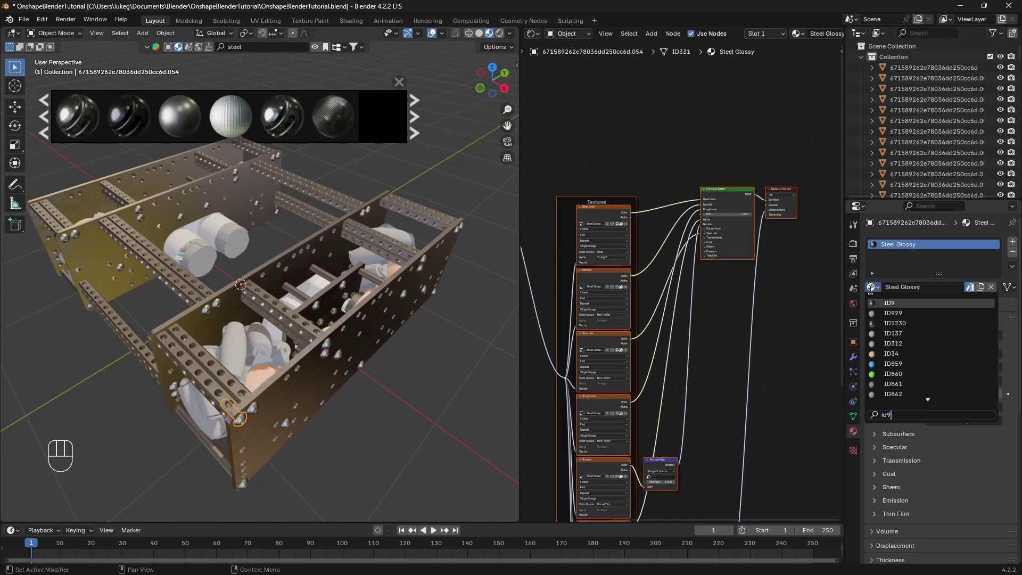
key(Return)
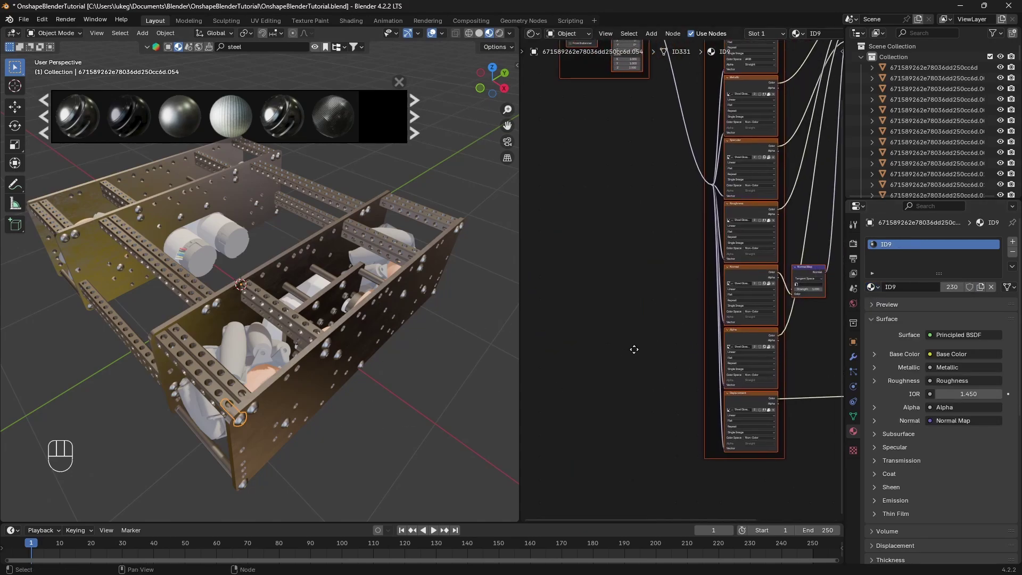
middle_drag(455, 326, 271, 384)
mouse_move(370, 383)
middle_down()
mouse_move(422, 348)
mouse_move(399, 334)
mouse_move(424, 275)
mouse_move(363, 366)
middle_up()
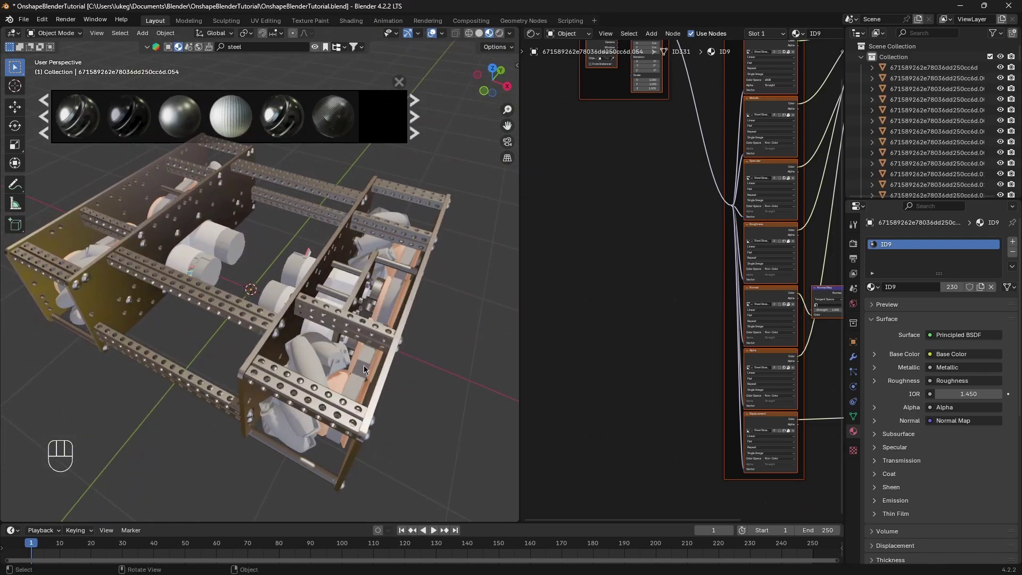
middle_drag(382, 298, 305, 326)
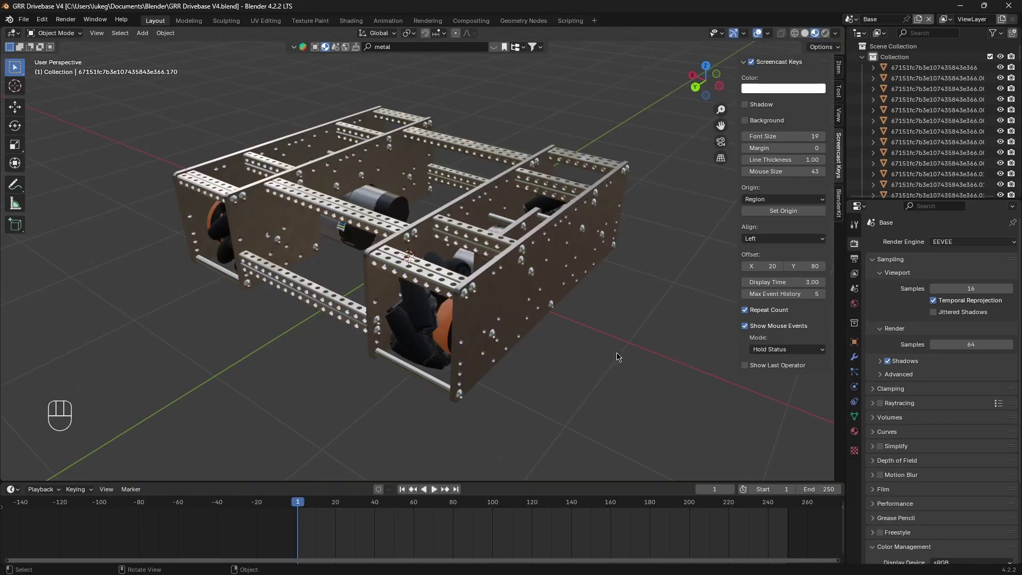
In the GRR Drivebase V4 file, hide the viewport sidebar and switch the viewport to rendered shading.
mouse_move(617, 357)
middle_down()
mouse_move(692, 346)
mouse_move(602, 322)
mouse_move(610, 376)
mouse_move(673, 292)
mouse_move(670, 304)
mouse_move(574, 347)
mouse_move(543, 315)
mouse_move(507, 310)
mouse_move(516, 299)
mouse_move(613, 345)
middle_up()
key(n)
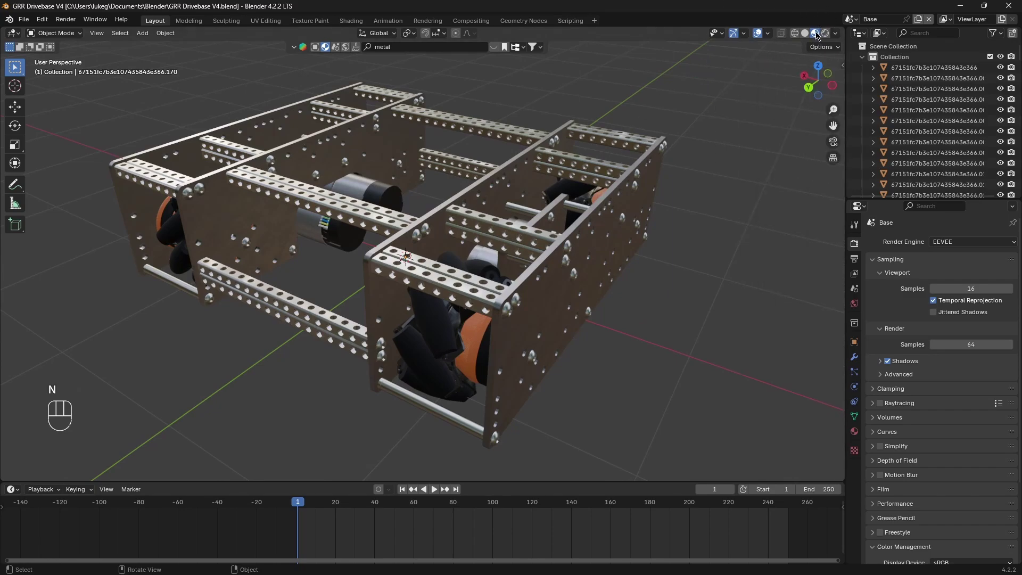
mouse_move(675, 172)
middle_down()
mouse_move(632, 176)
mouse_move(690, 189)
middle_up()
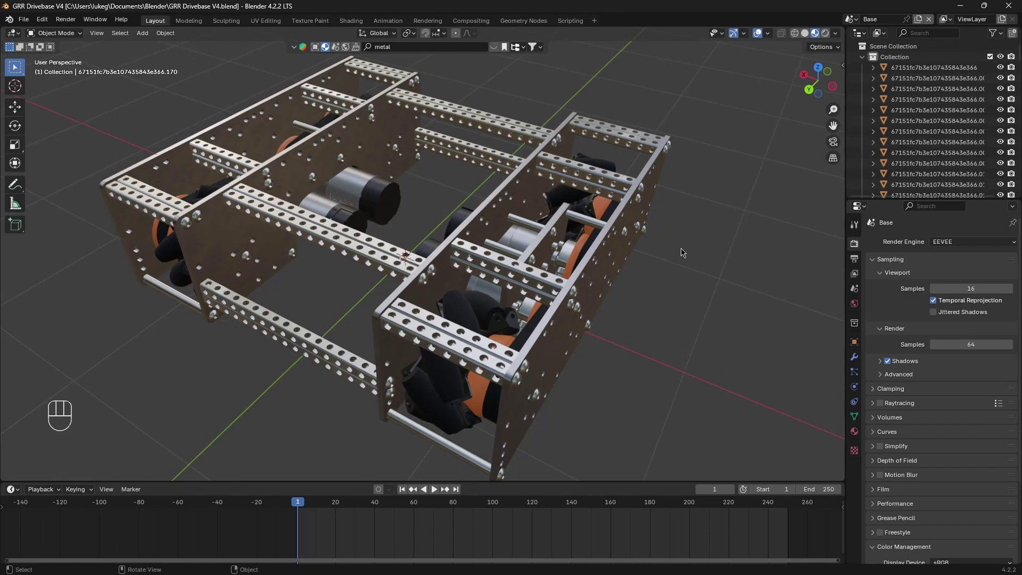
click(825, 33)
mouse_move(707, 205)
middle_down()
mouse_move(698, 196)
mouse_move(712, 190)
middle_up()
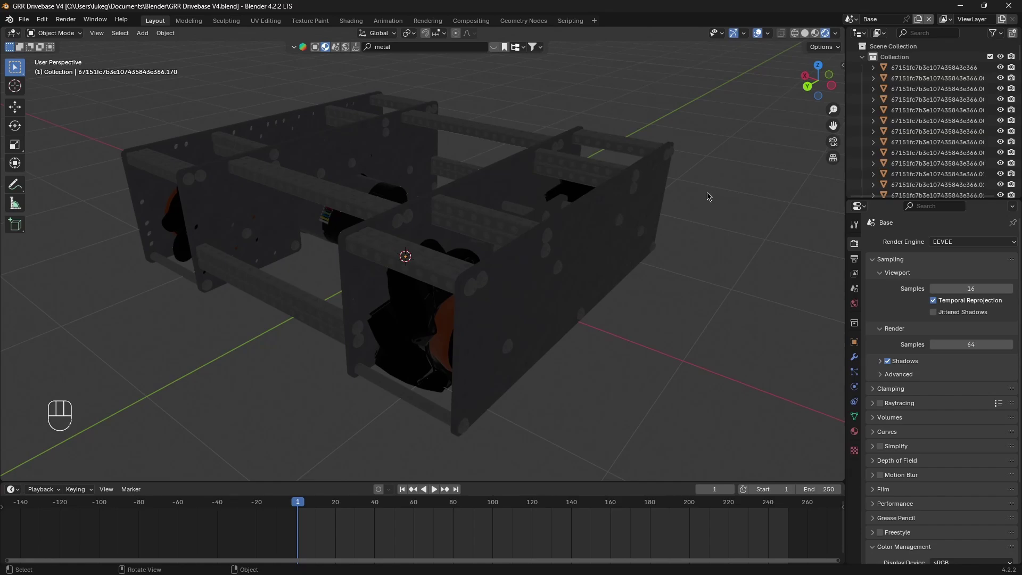
middle_drag(584, 293, 589, 293)
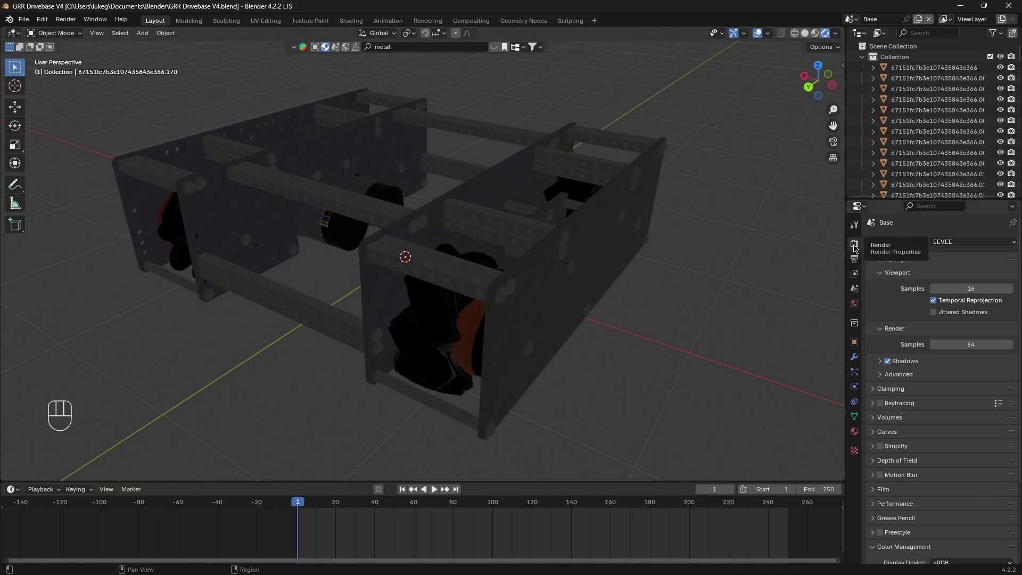
Set the render engine to Cycles.
click(955, 244)
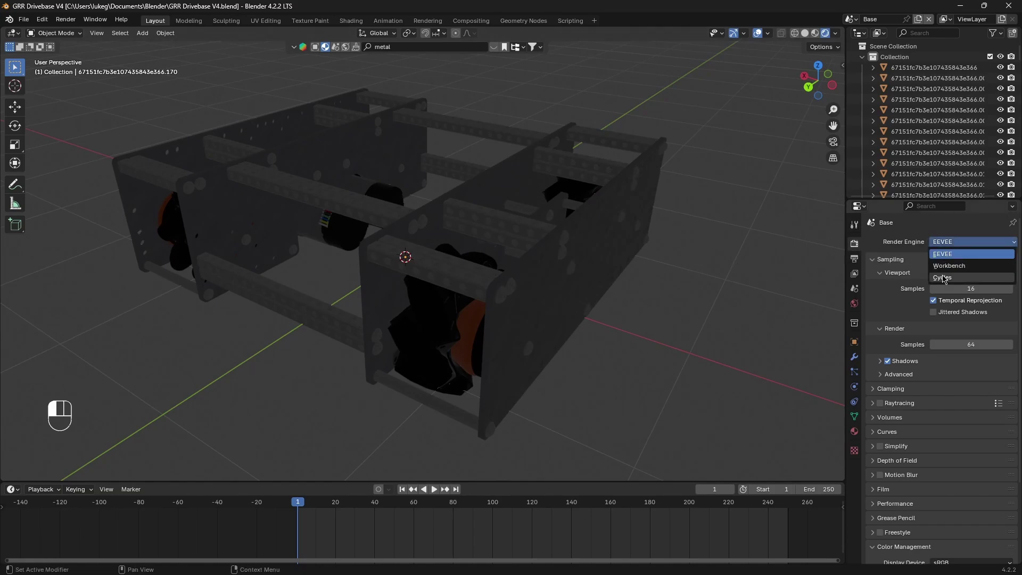
click(943, 277)
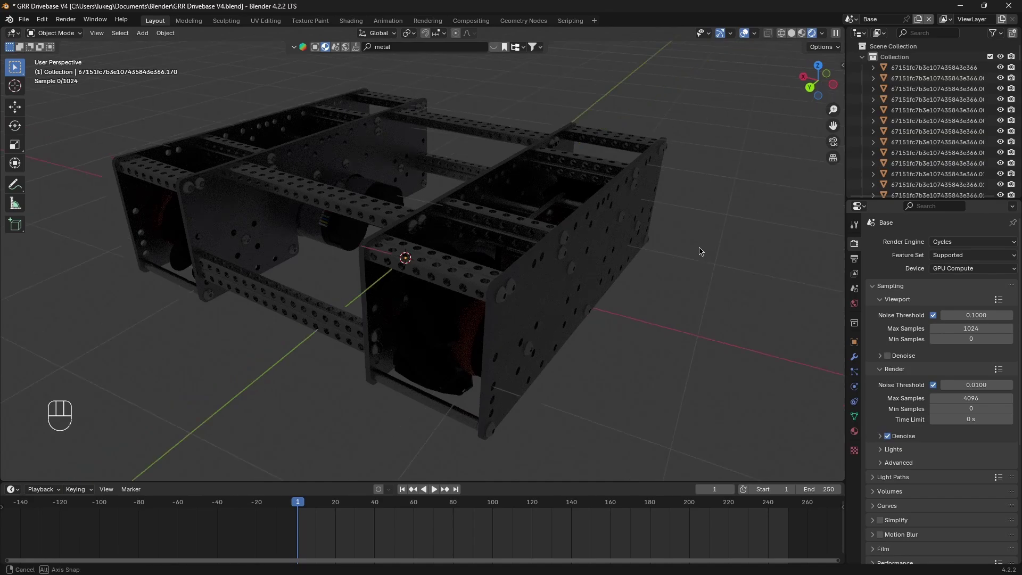
middle_drag(687, 257, 698, 232)
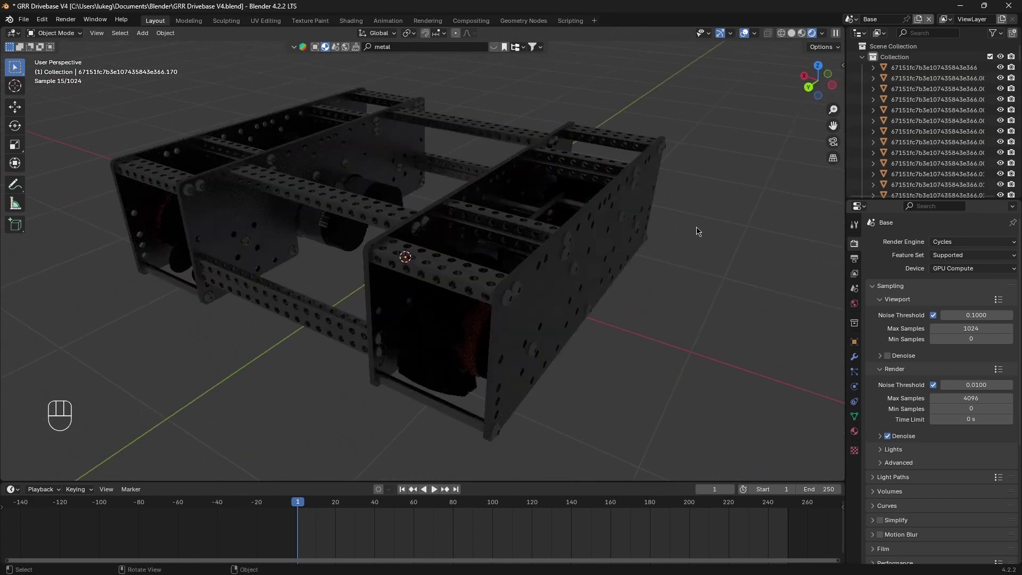
Make sure CUDA is the Cycles render device type in the system preferences, and save the preferences.
click(43, 19)
click(84, 160)
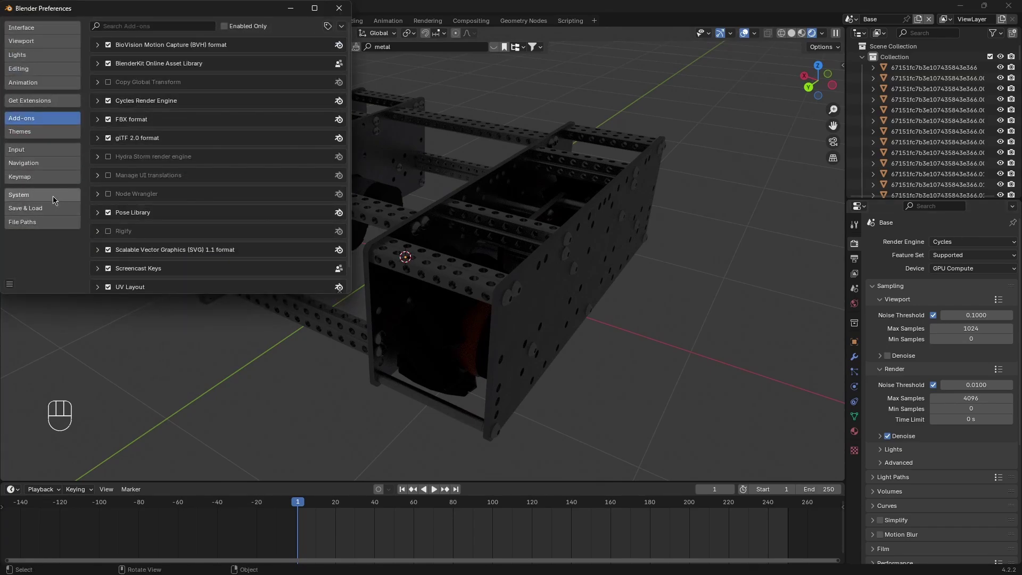
click(52, 196)
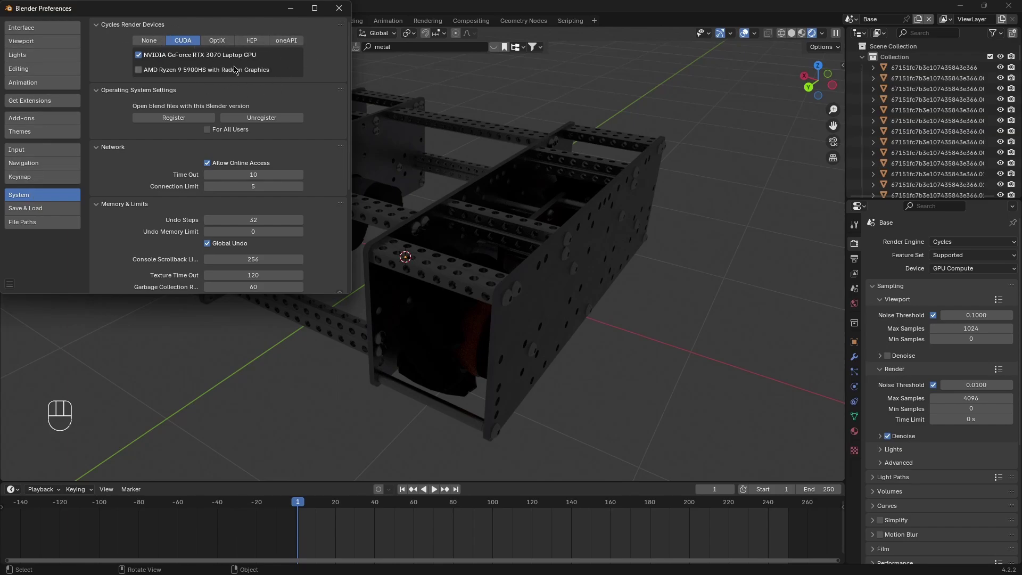
drag(222, 41, 189, 42)
scroll(330, 182, down, 3)
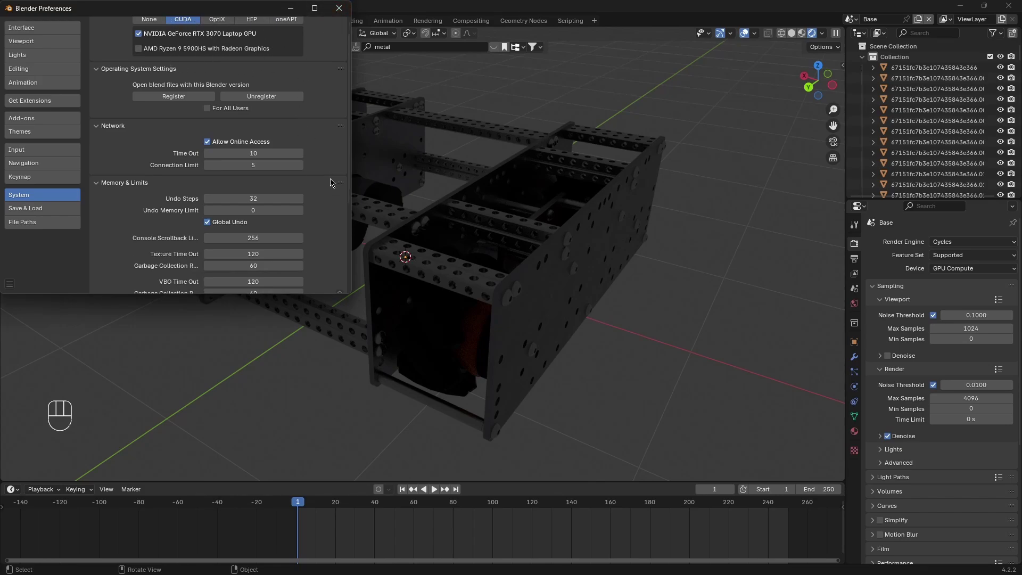
click(9, 287)
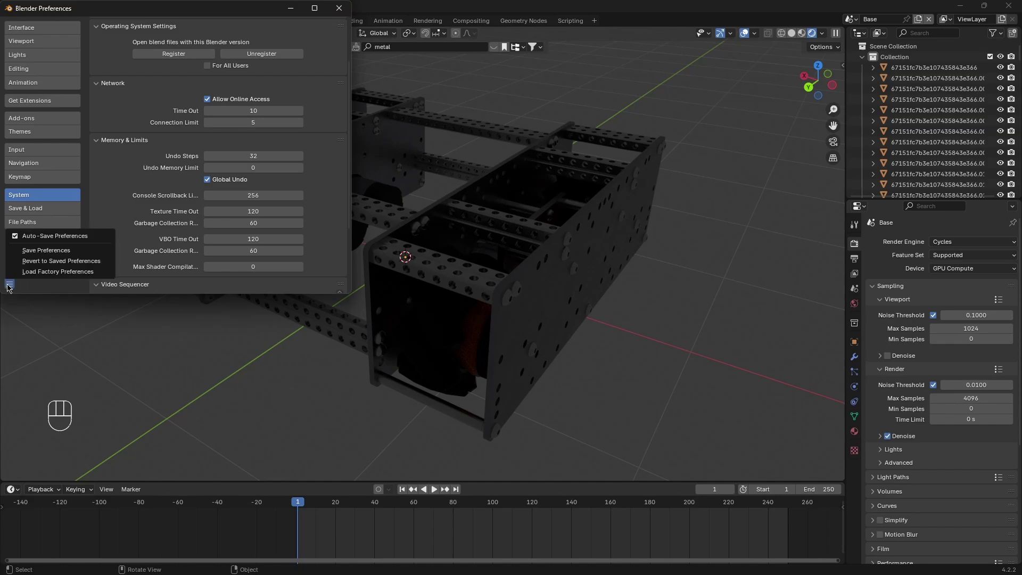
click(63, 250)
click(338, 8)
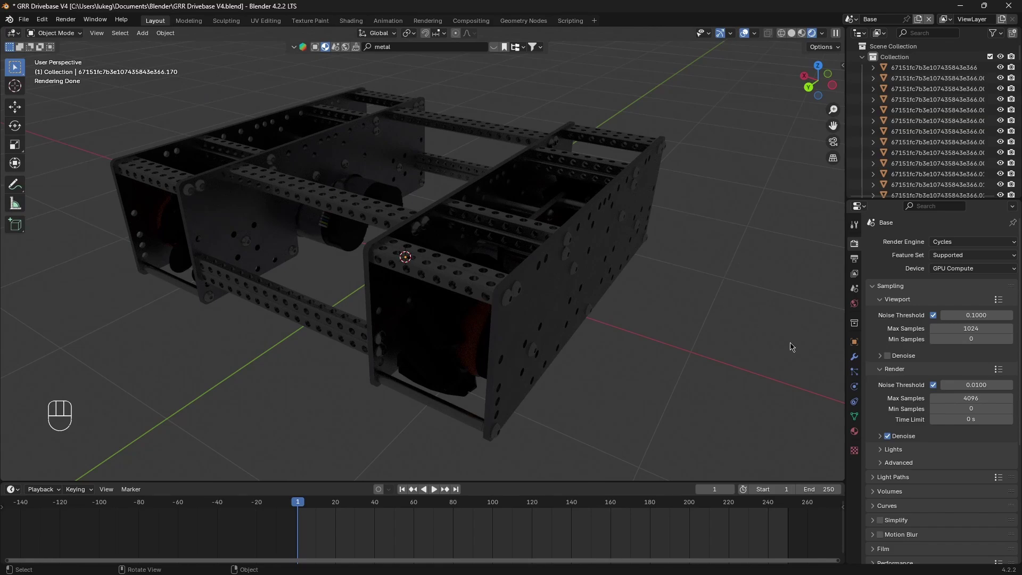
Turn on denoising for the Cycles viewport sampling.
click(887, 357)
middle_drag(728, 339, 646, 315)
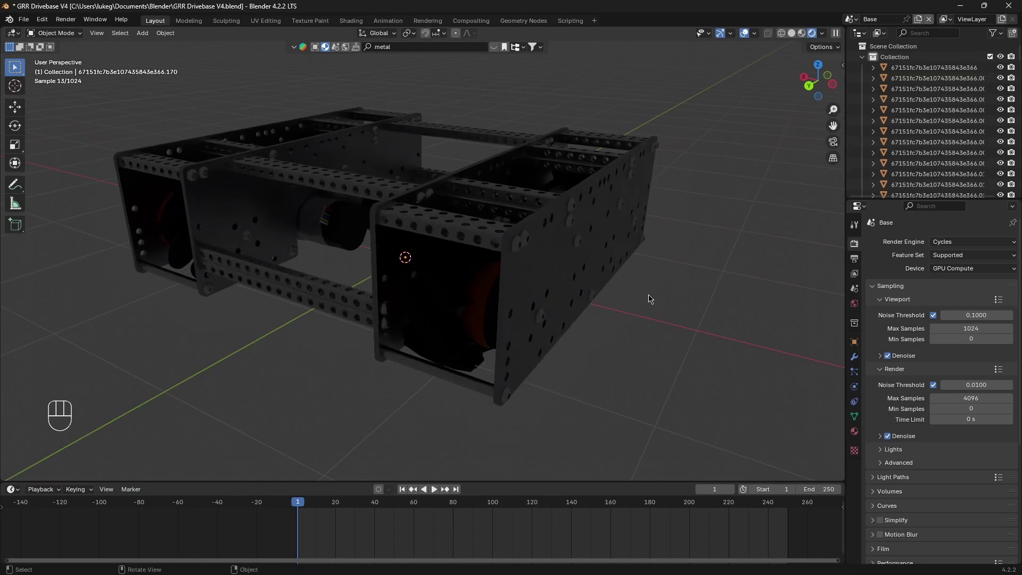
scroll(629, 264, down, 2)
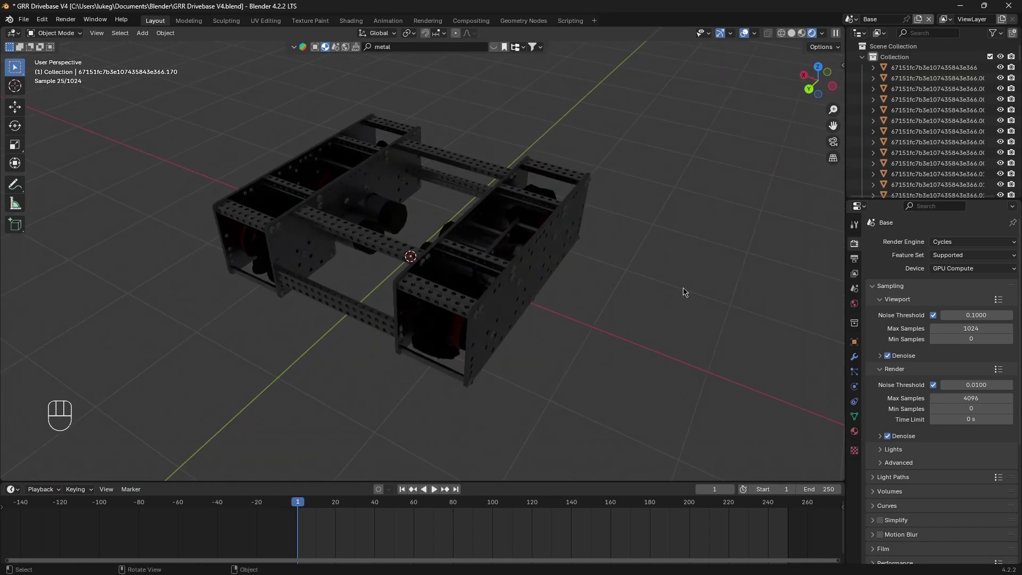
Set the world background's strength to 0 and its color to black.
click(854, 304)
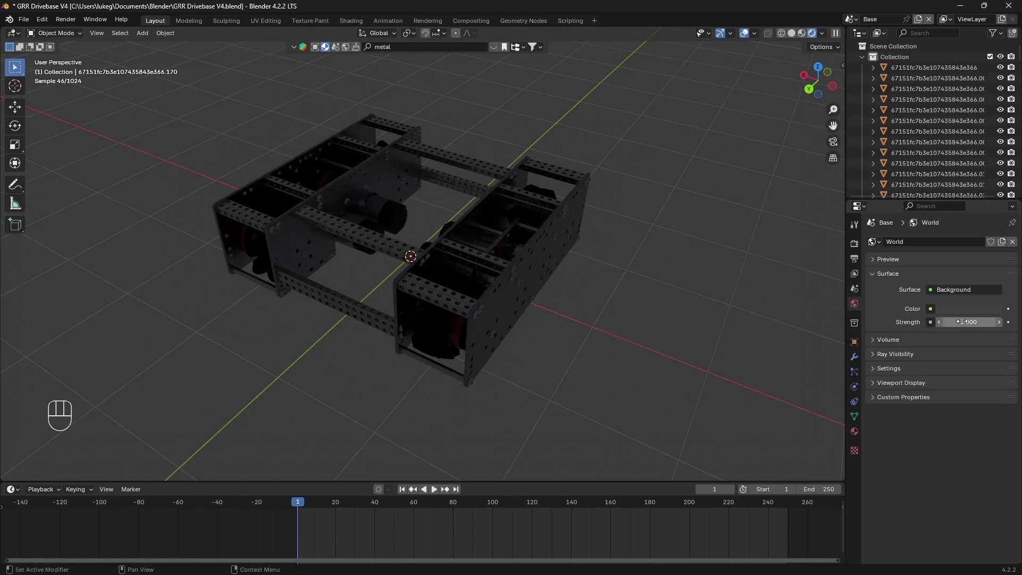
drag(961, 322, 936, 322)
click(979, 309)
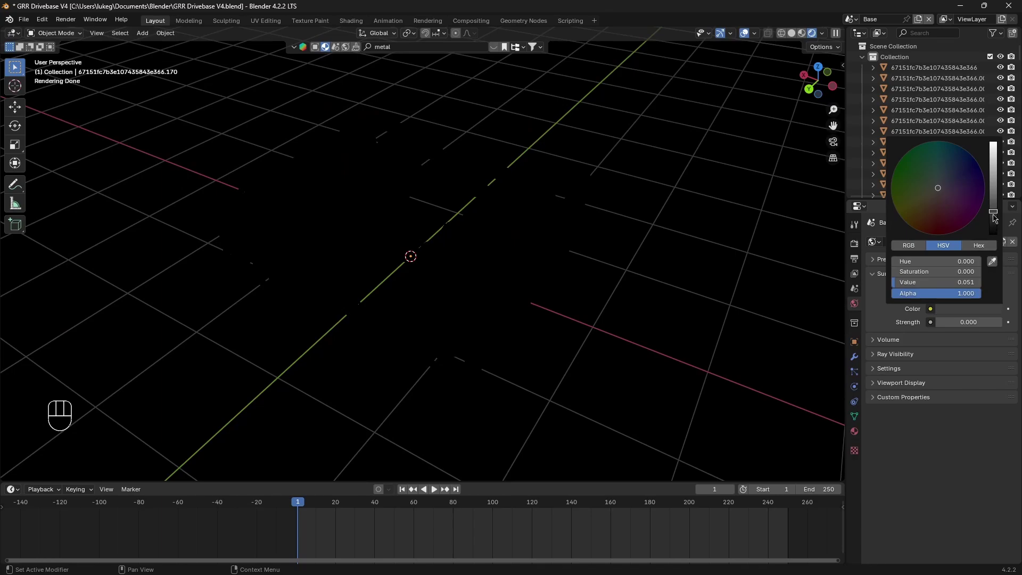
drag(994, 218, 993, 232)
Add a plane at the 3D cursor and scale it by 10 to serve as a floor.
mouse_move(646, 263)
middle_down()
mouse_move(661, 244)
mouse_move(699, 237)
mouse_move(663, 234)
mouse_move(664, 260)
mouse_move(658, 255)
middle_up()
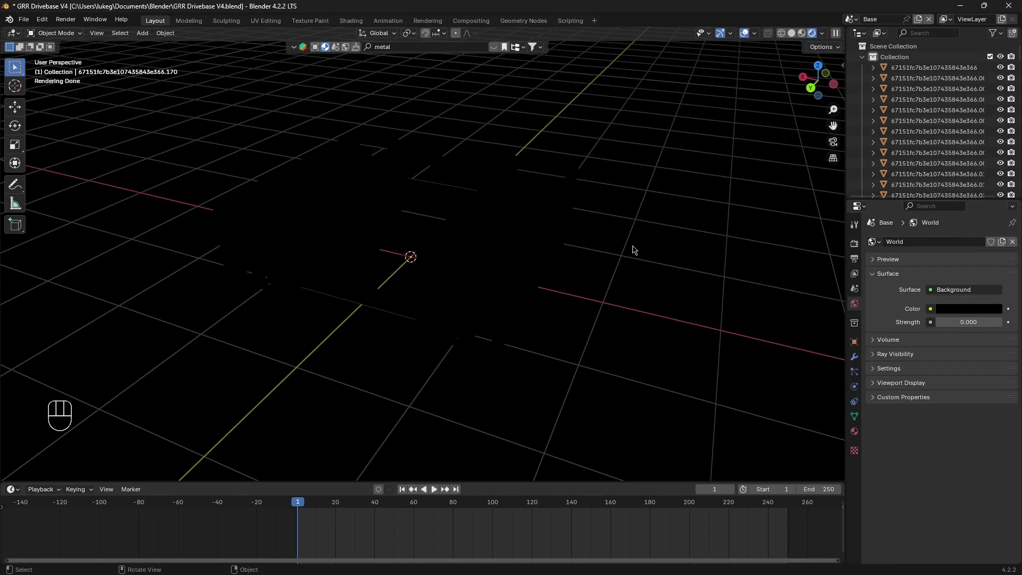
key(shift)
key(shift+a)
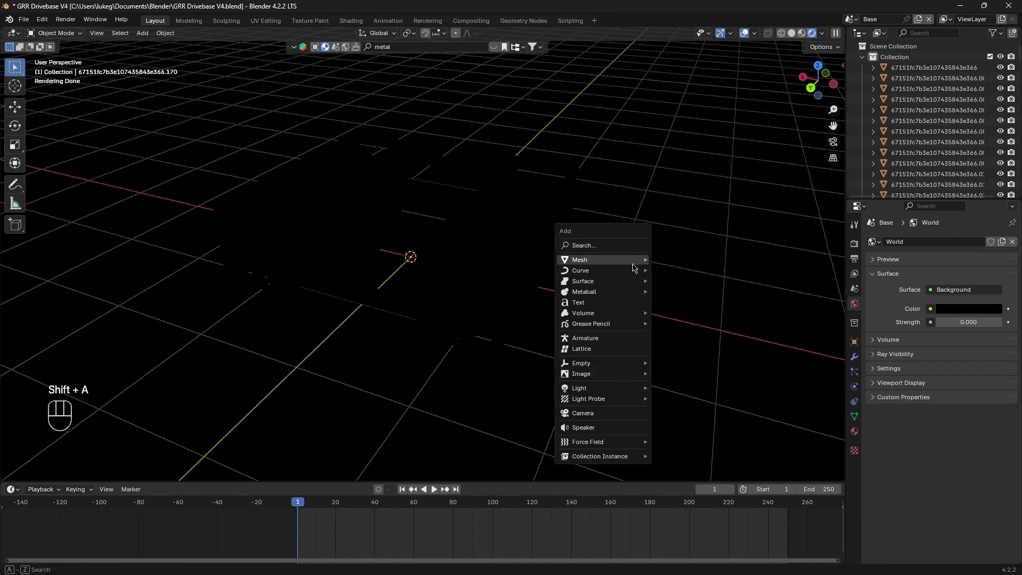
click(665, 260)
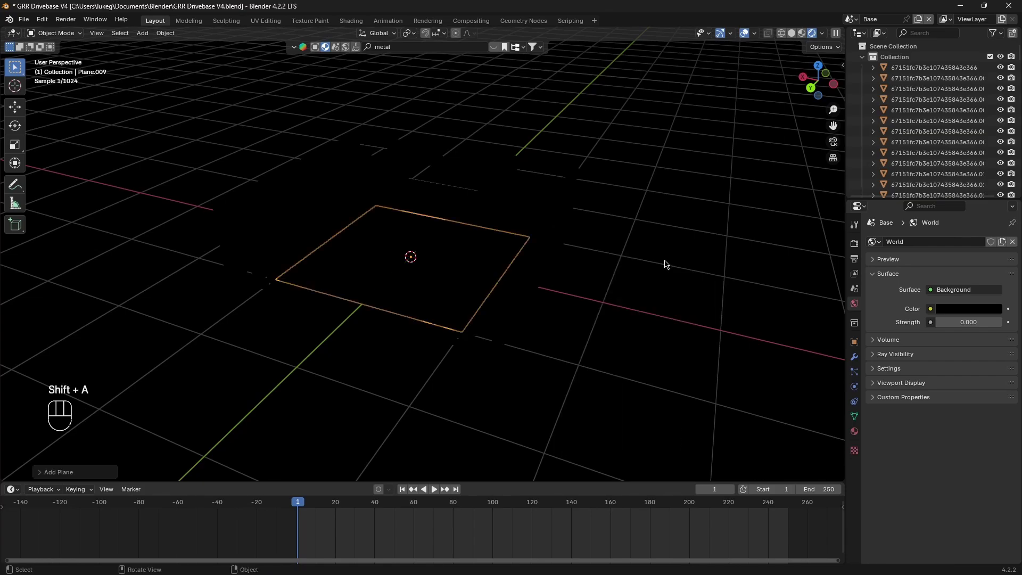
middle_drag(543, 263, 586, 283)
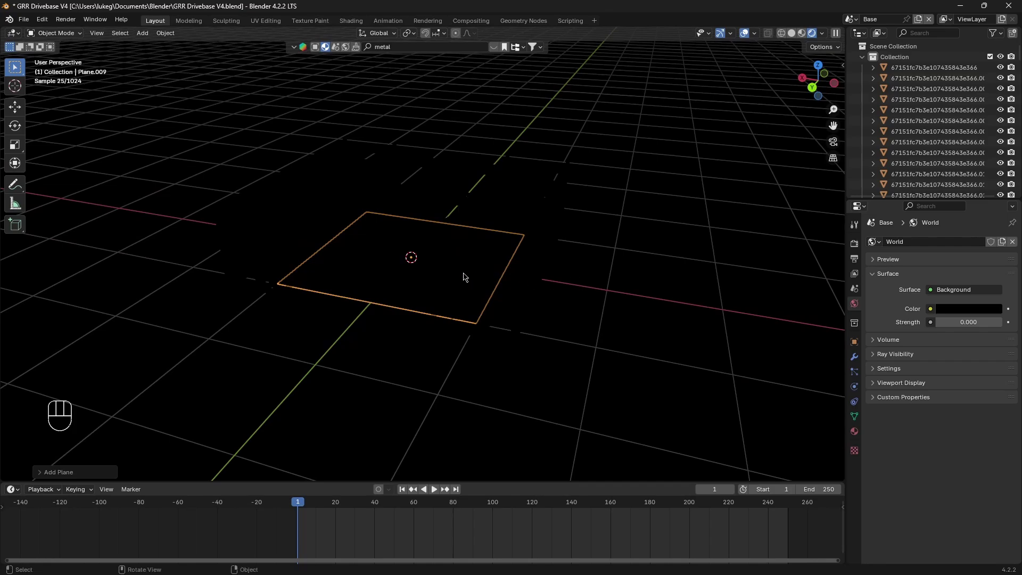
key(s)
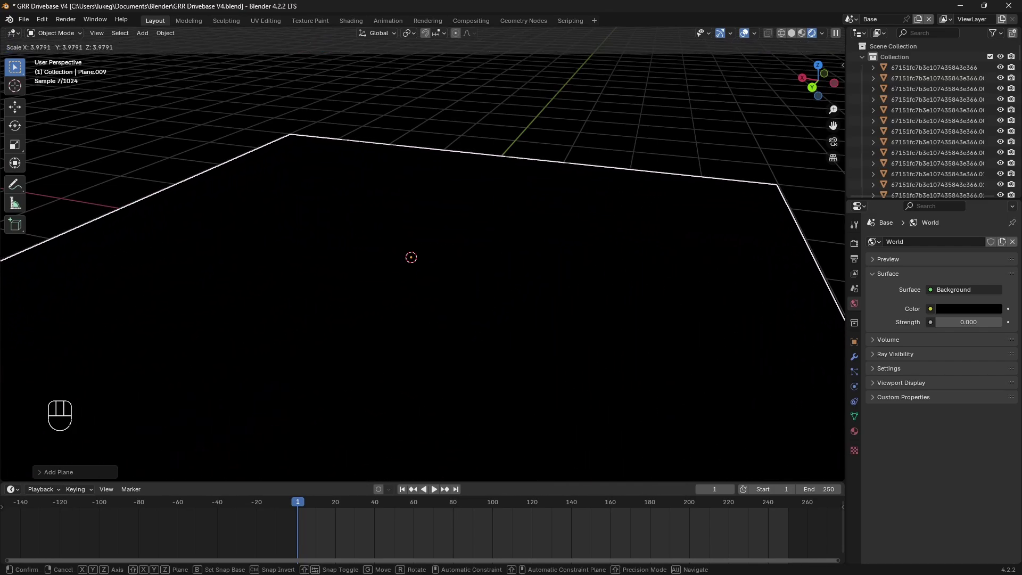
key(KP_1)
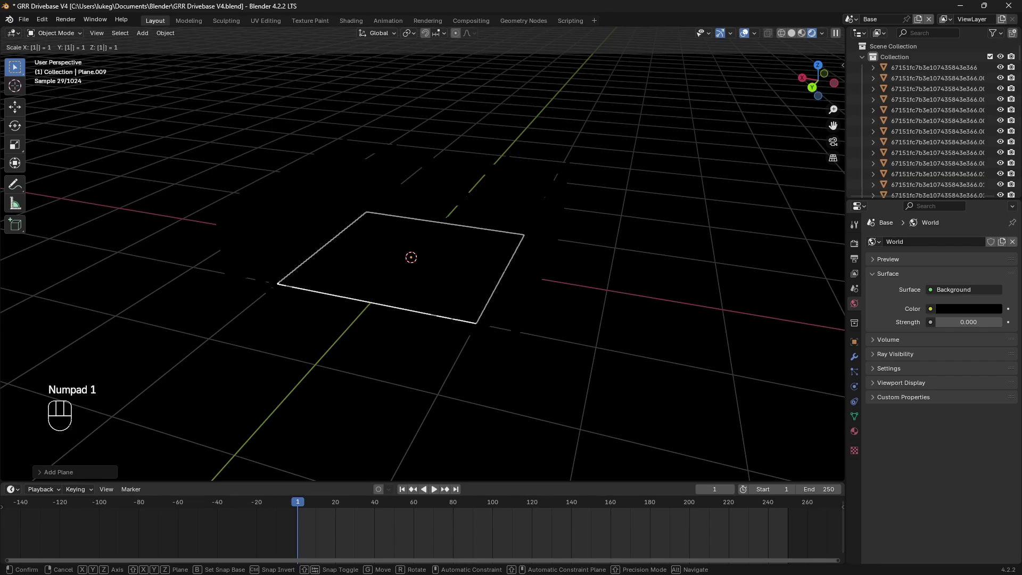
key(KP_0)
key(Return)
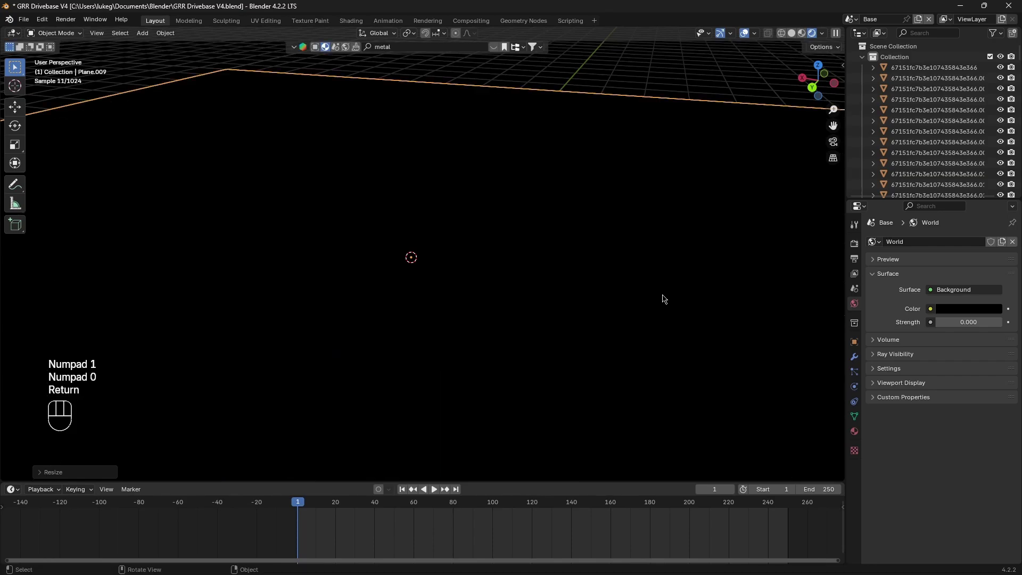
Deselect the plane, add an area light and move it about 4.2 m, up above and beside the drivebase.
scroll(660, 282, down, 5)
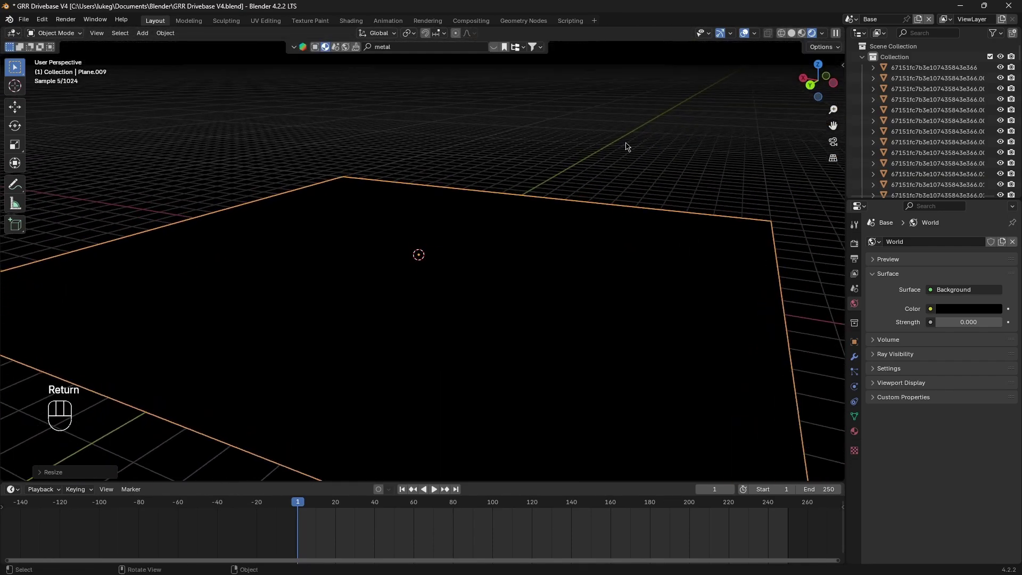
click(627, 147)
scroll(598, 155, up, 1)
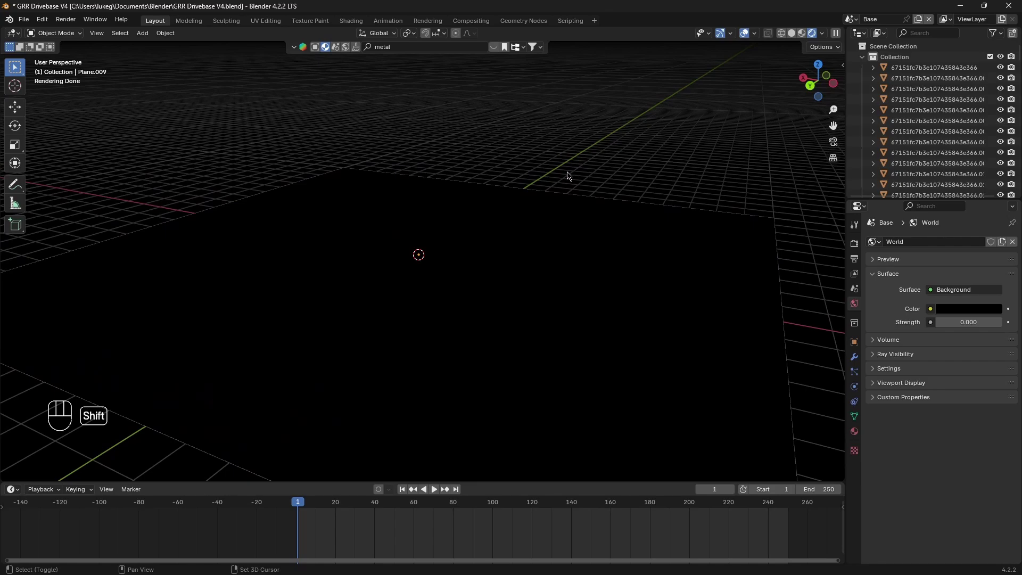
key(shift+a)
mouse_move(548, 296)
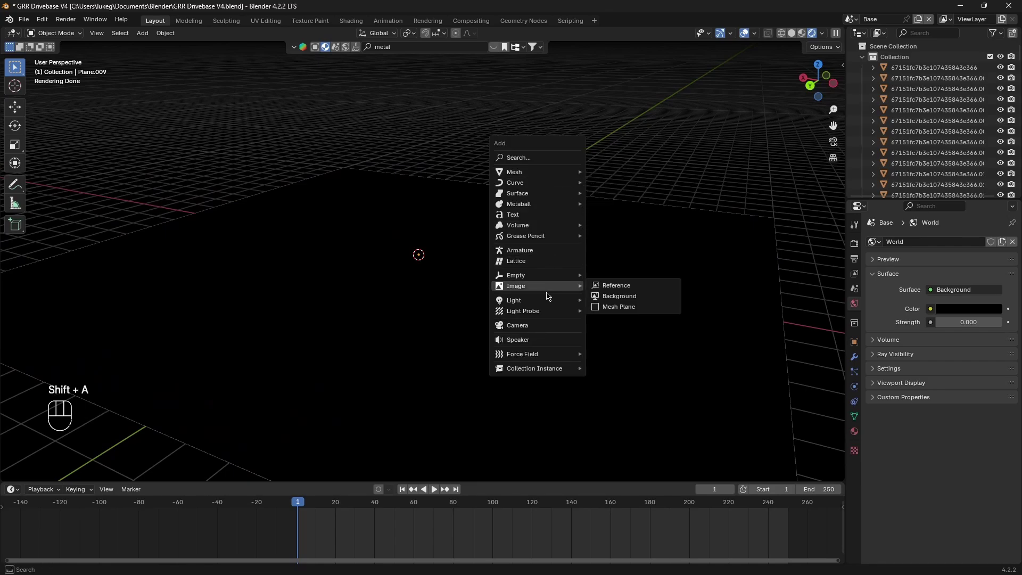
click(606, 332)
key(g)
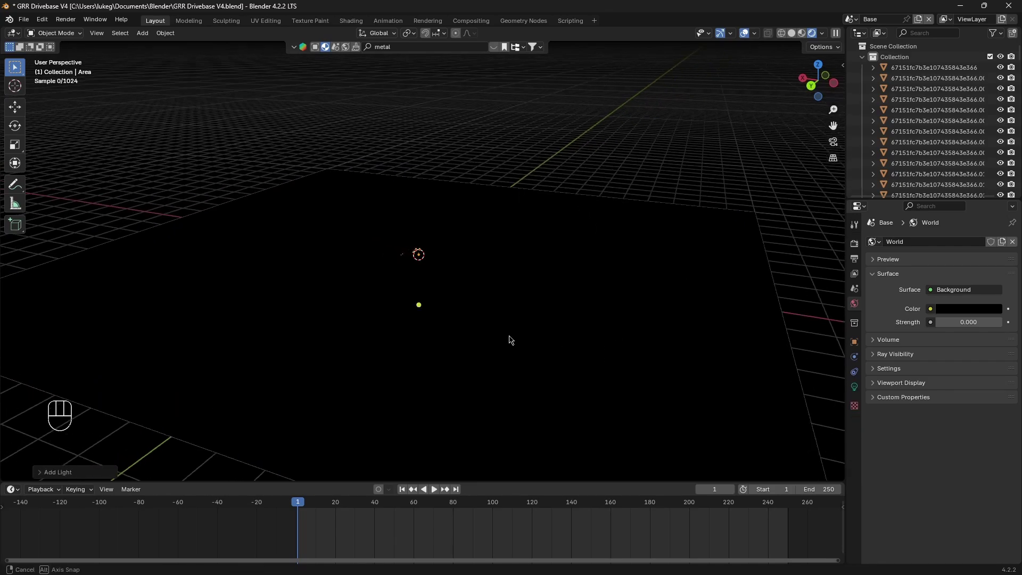
click(510, 340)
middle_drag(509, 339, 494, 307)
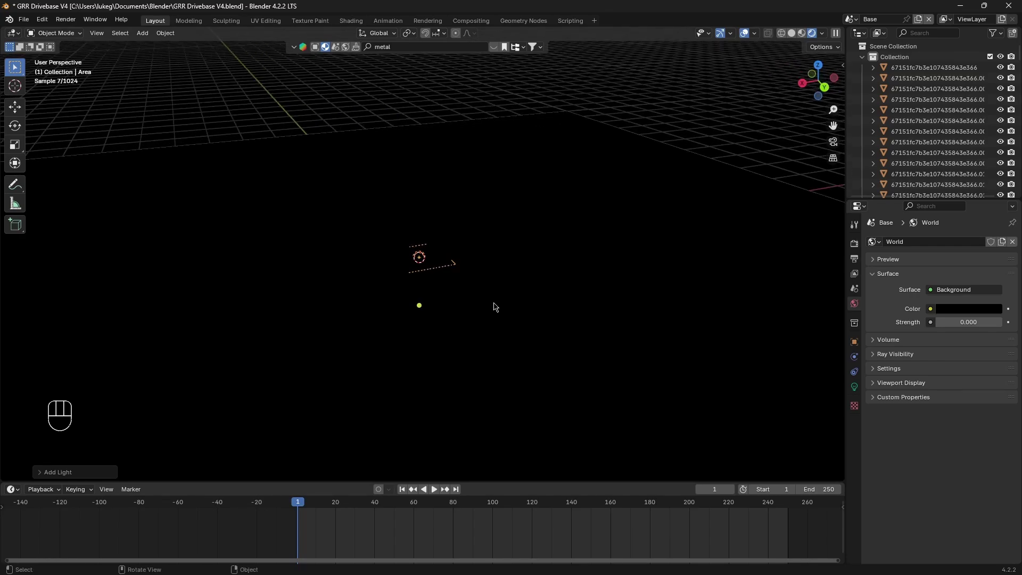
key(g)
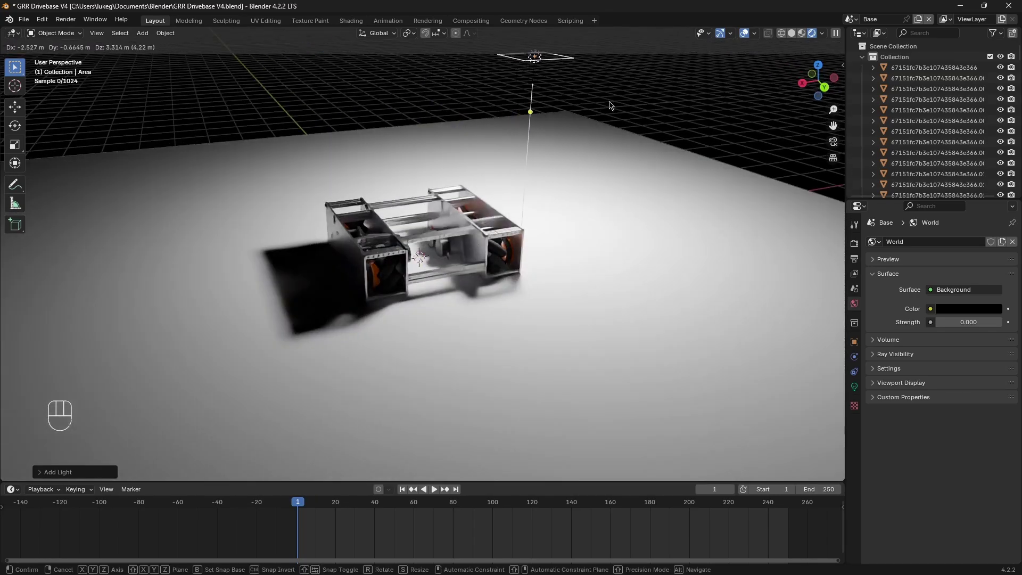
click(611, 105)
middle_drag(596, 164, 522, 183)
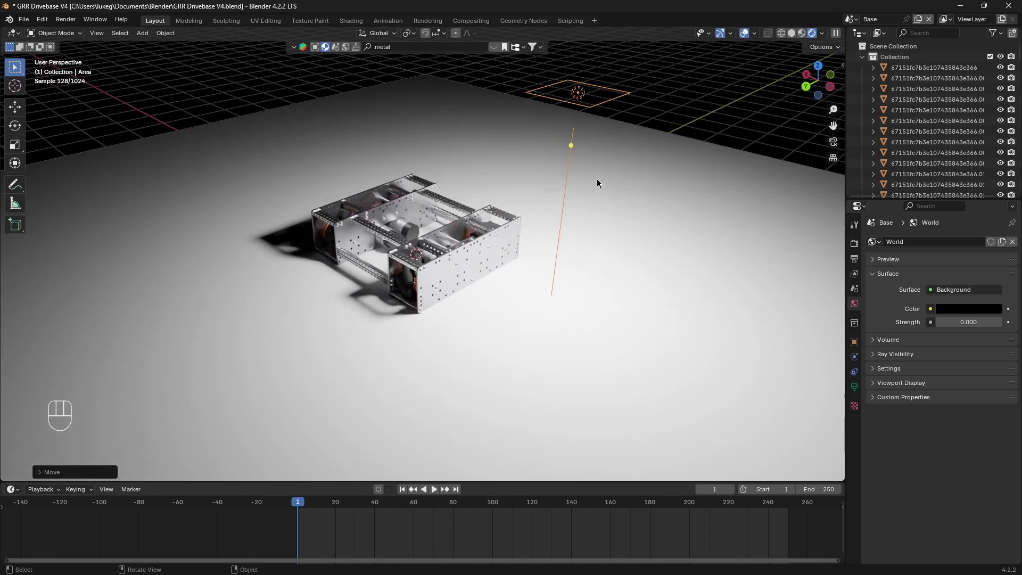
Select the floor plane and check the scene in solid shading before returning to rendered shading.
click(625, 205)
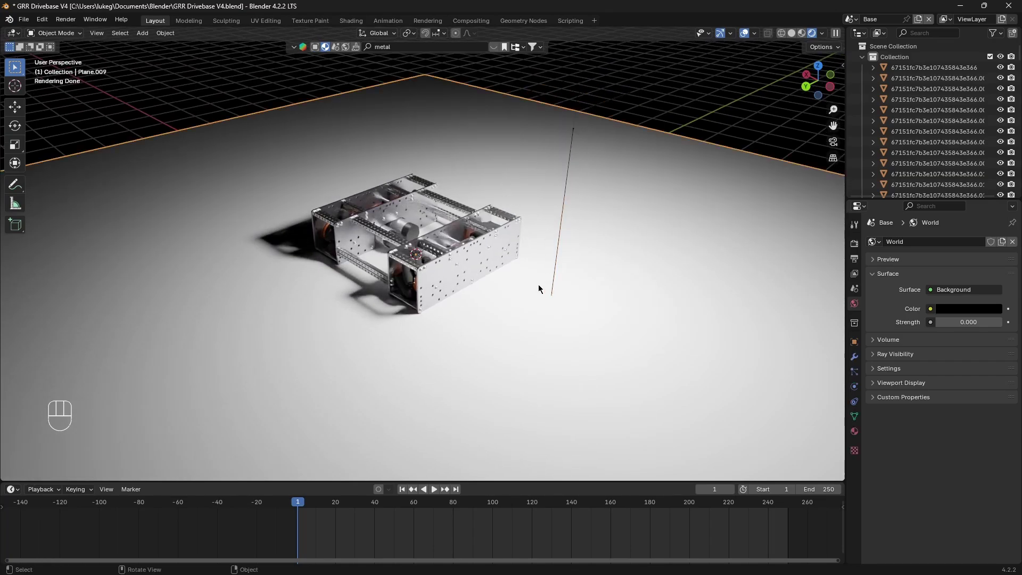
middle_drag(563, 277, 593, 169)
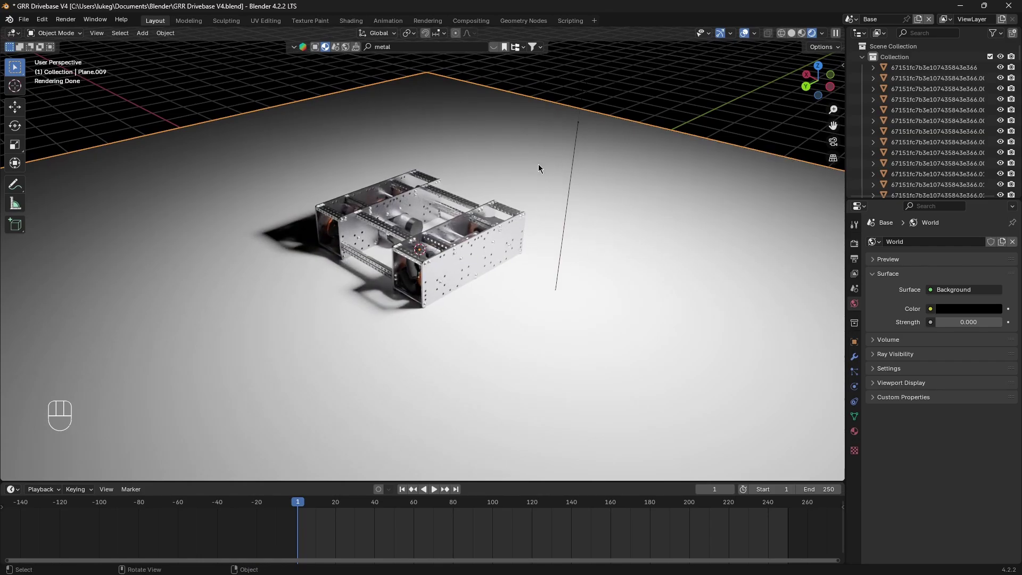
middle_drag(538, 164, 561, 171)
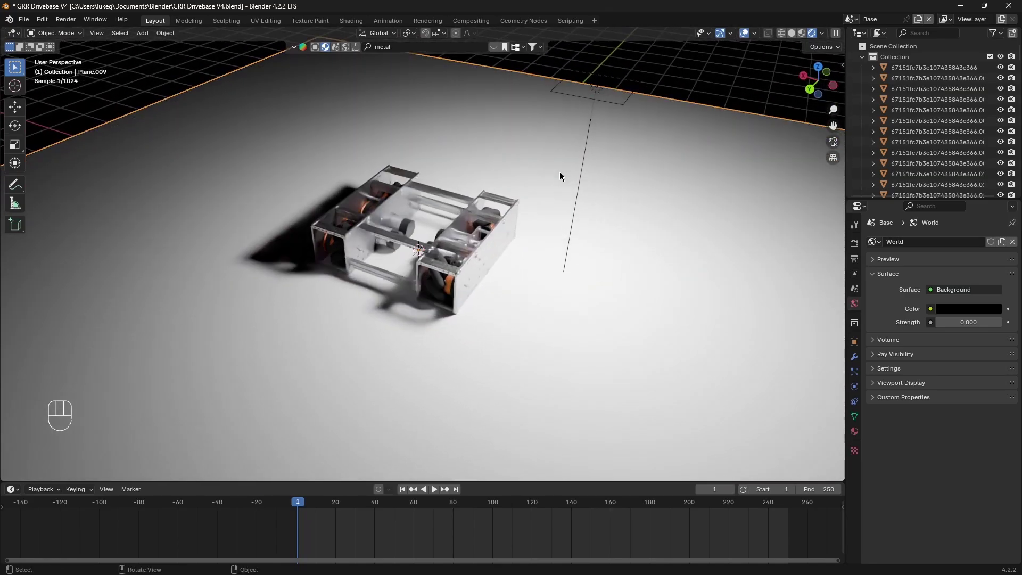
click(792, 33)
middle_drag(562, 143, 581, 128)
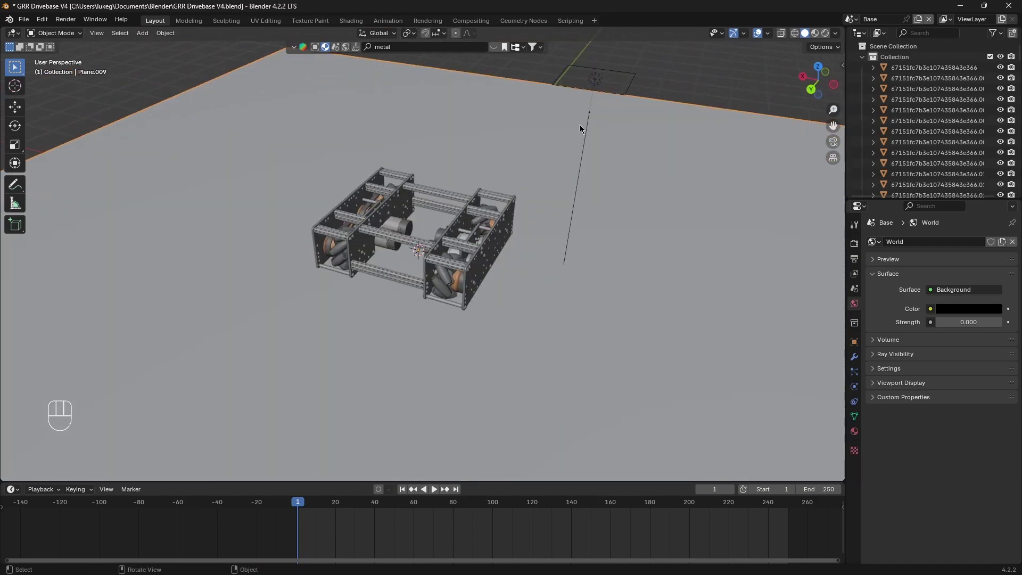
click(824, 33)
mouse_move(567, 170)
shift+middle_down()
mouse_move(644, 180)
mouse_move(599, 190)
shift+middle_up()
In edge editing, extrude the floor plane's two rear edges about 12 m up along Z to form walls.
key(Tab)
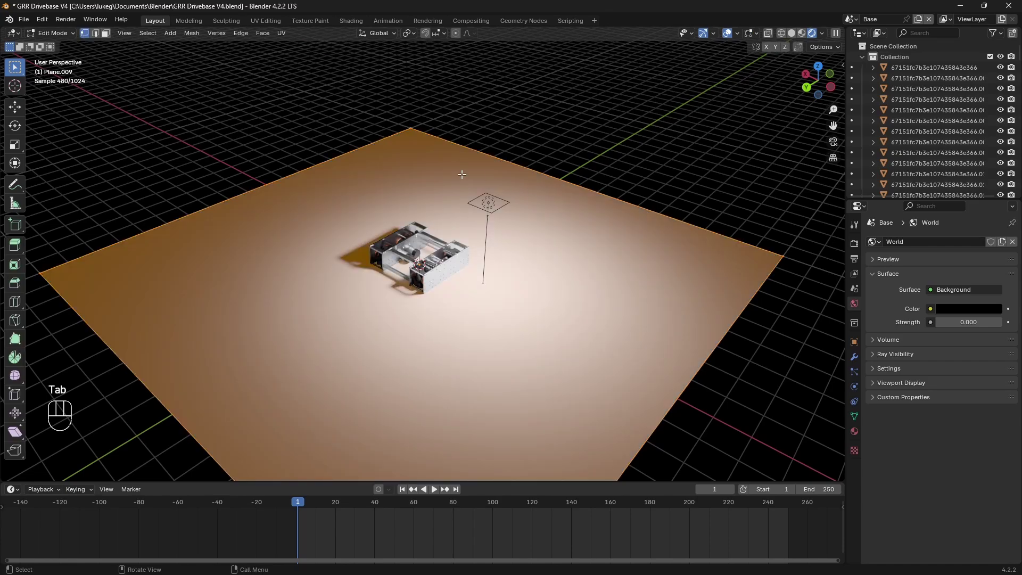
click(96, 34)
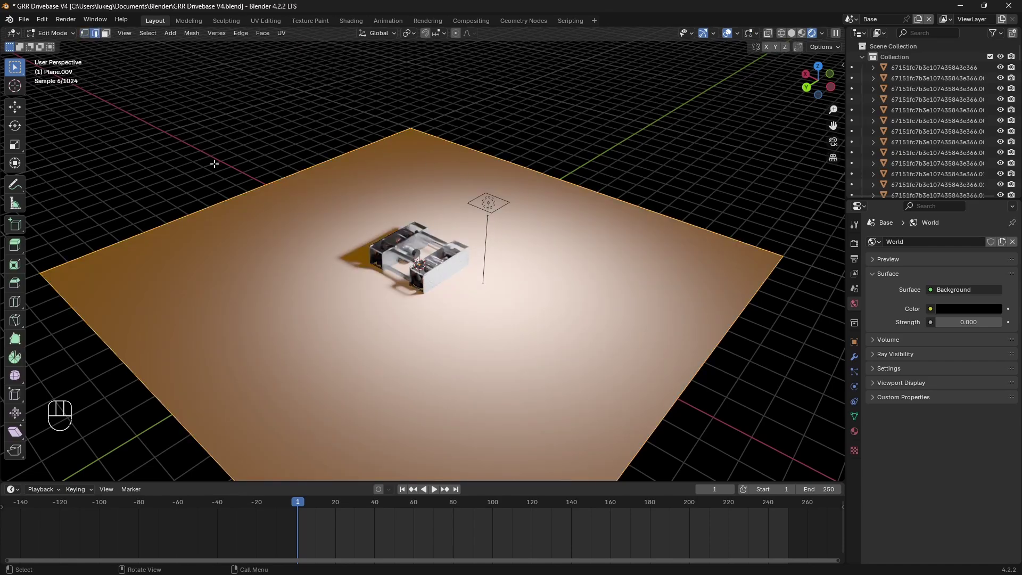
click(235, 197)
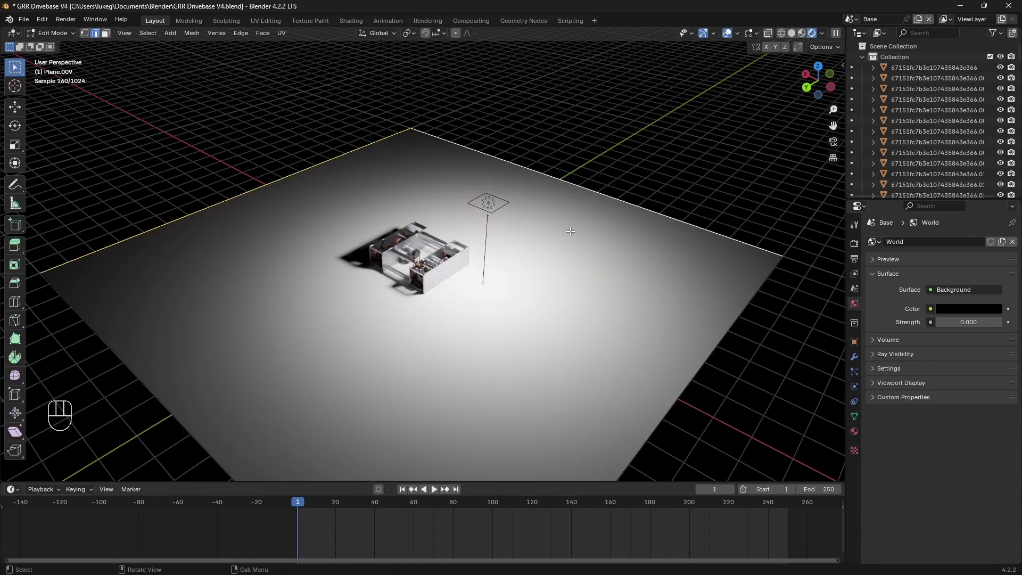
key(e)
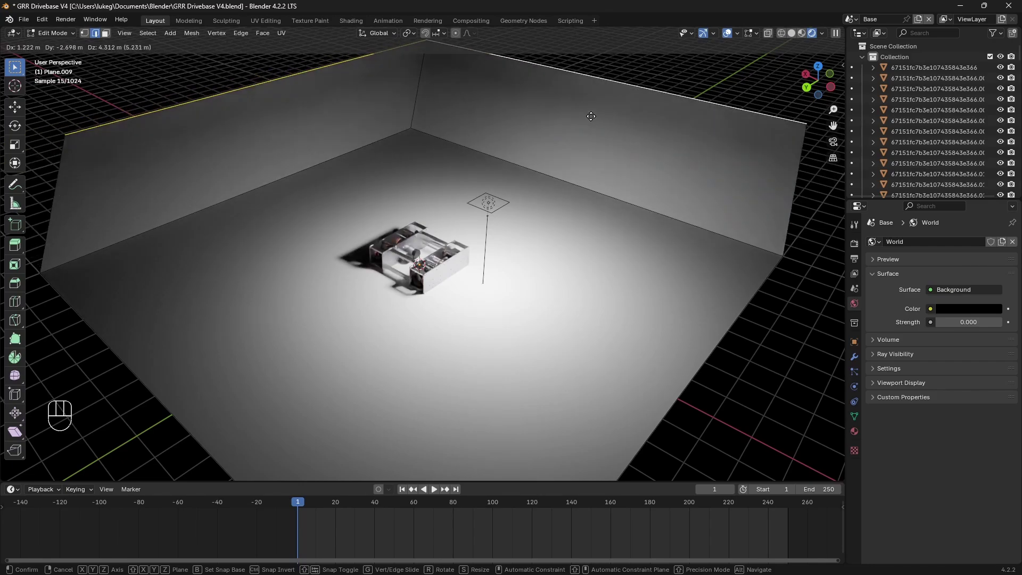
key(z)
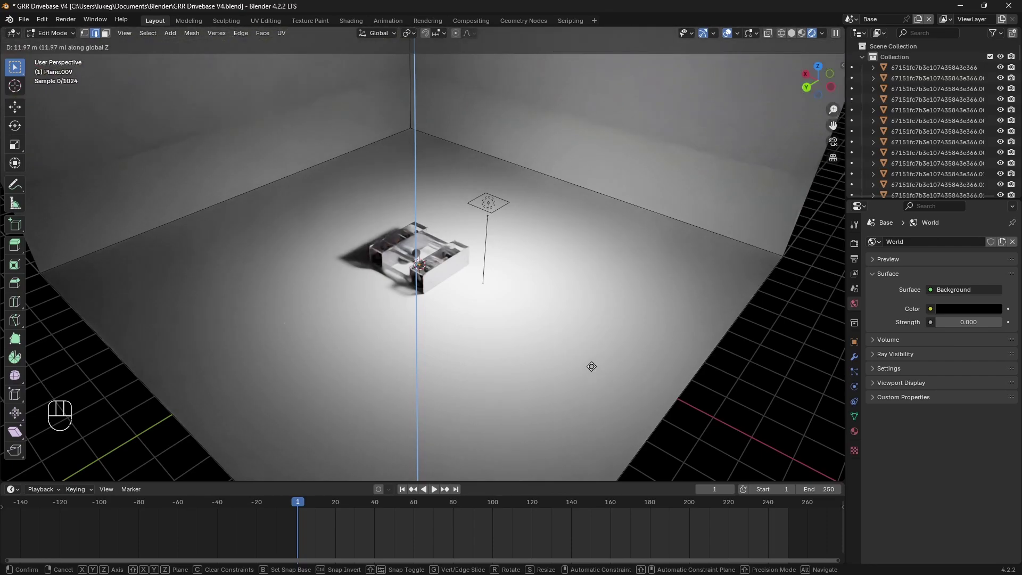
click(598, 415)
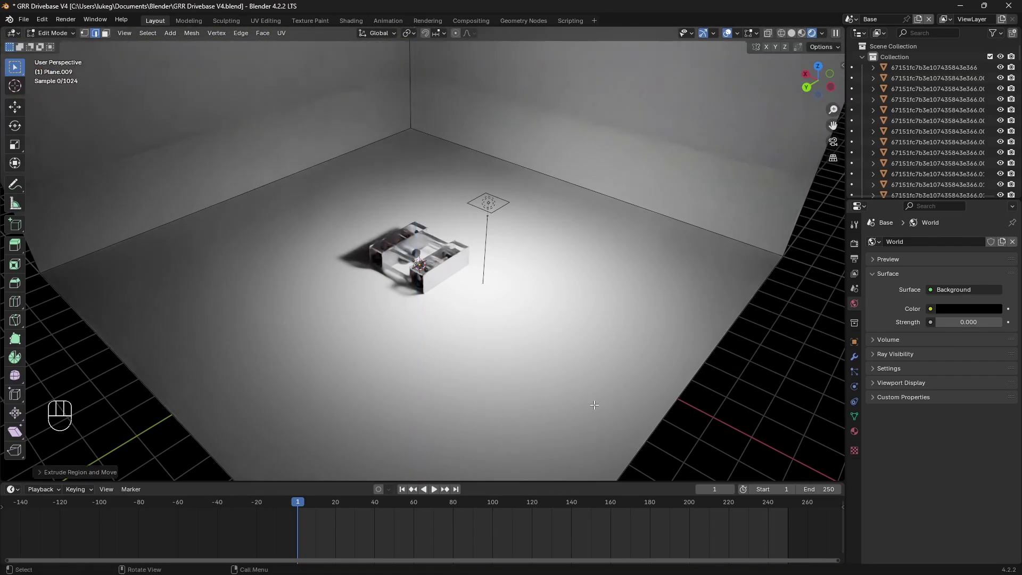
Bevel the vertical corner edge between the two walls with an offset of about 0.96 m and 156 segments.
scroll(599, 410, down, 4)
shift+middle_drag(461, 226, 461, 242)
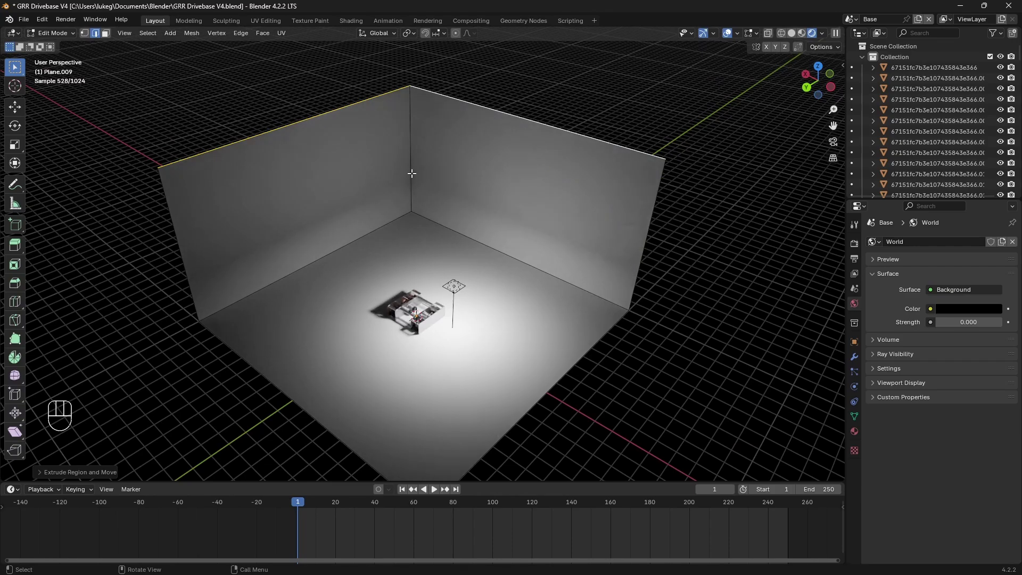
middle_drag(412, 173, 468, 181)
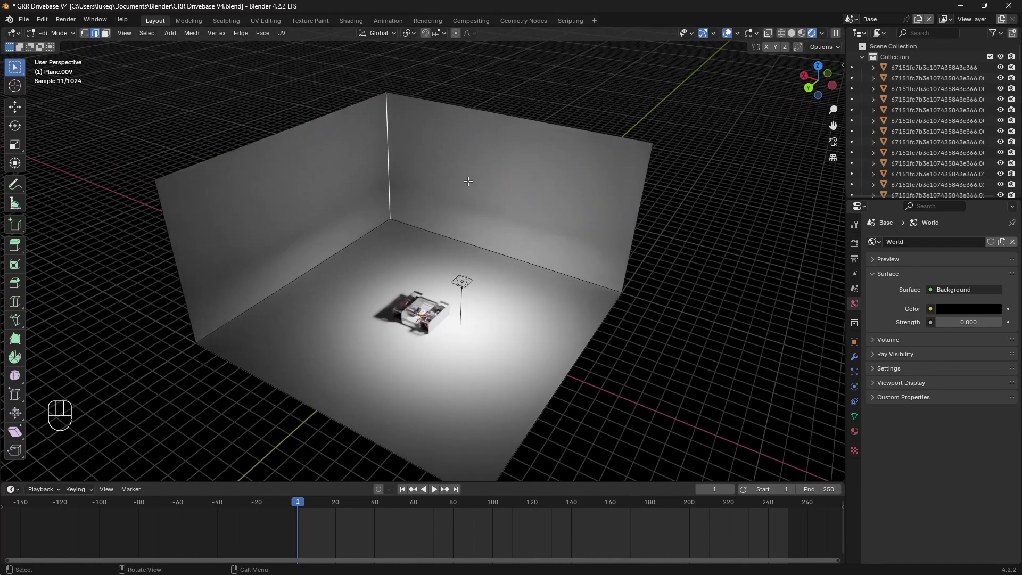
key(ctrl+b)
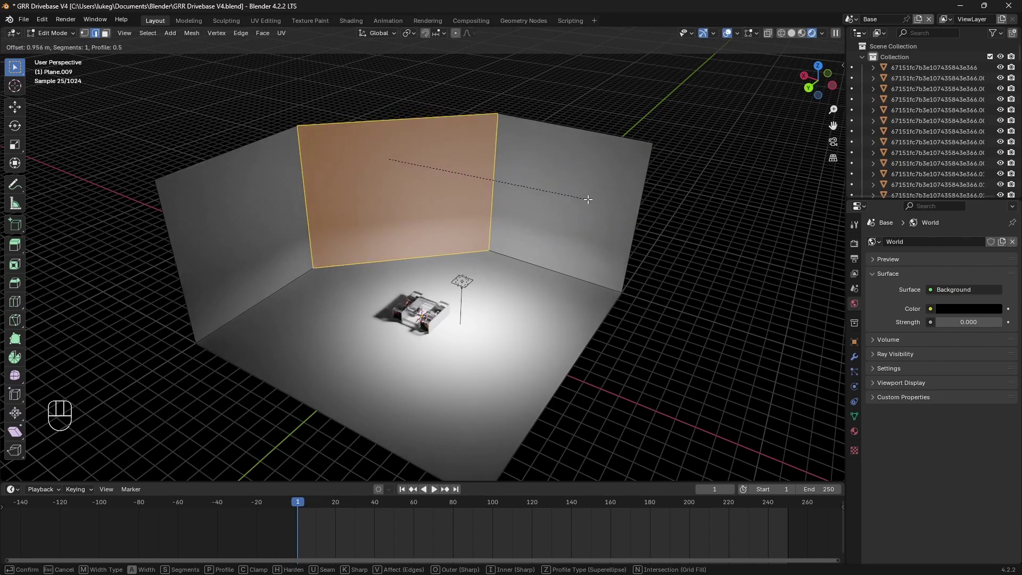
scroll(587, 200, up, 3)
scroll(589, 197, up, 9)
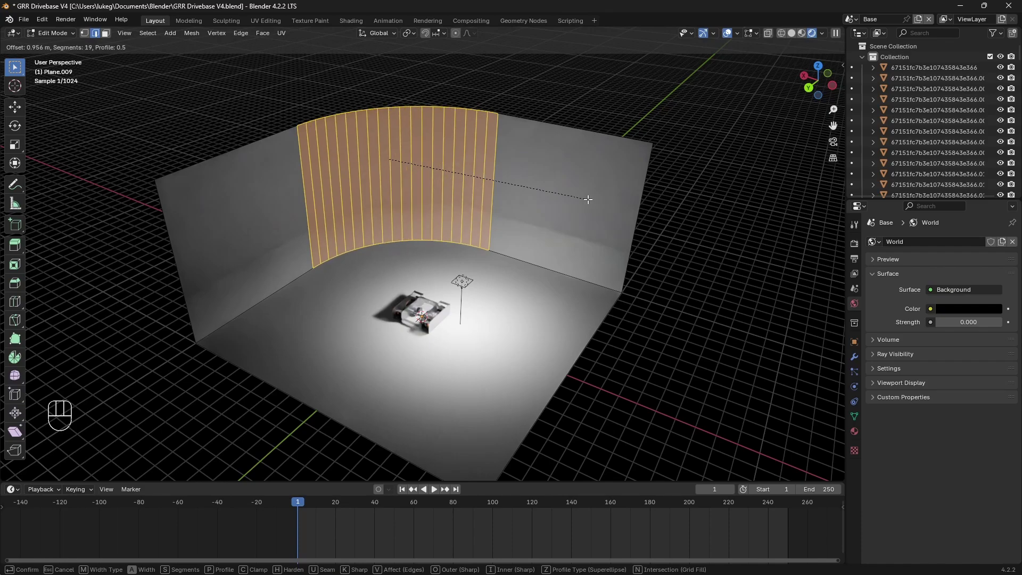
scroll(592, 187, up, 20)
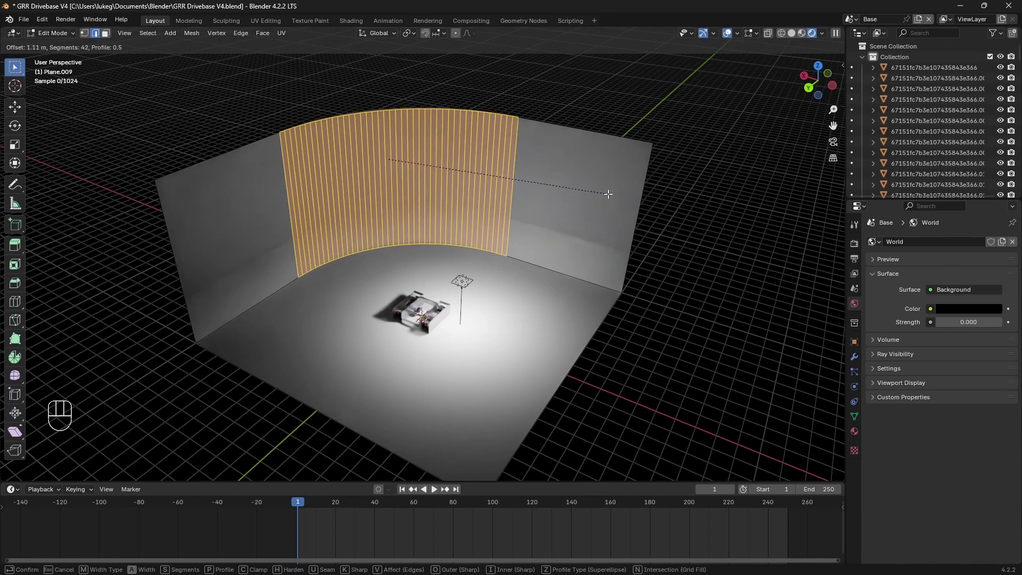
scroll(599, 187, up, 20)
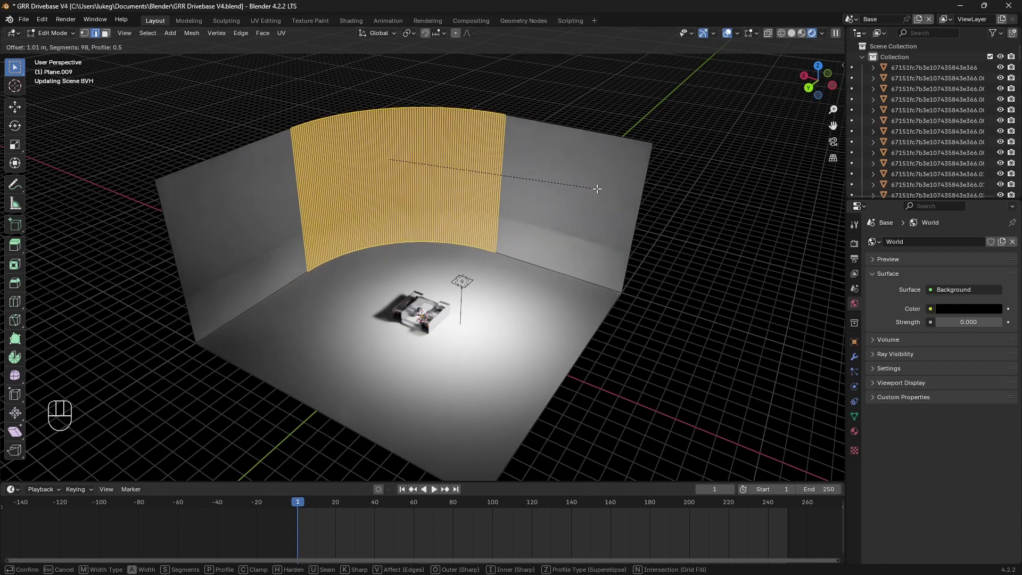
scroll(585, 182, up, 20)
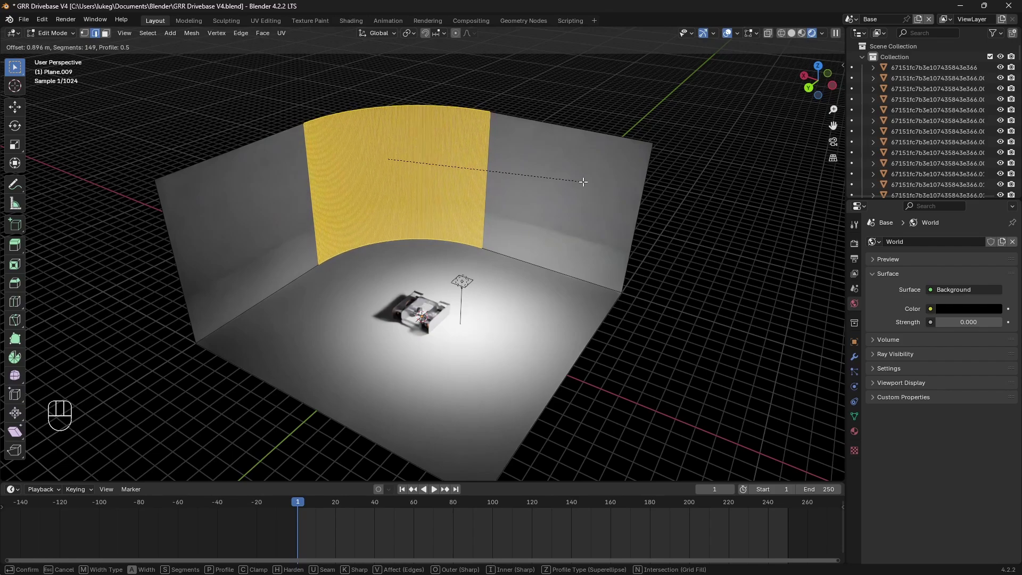
scroll(584, 180, down, 7)
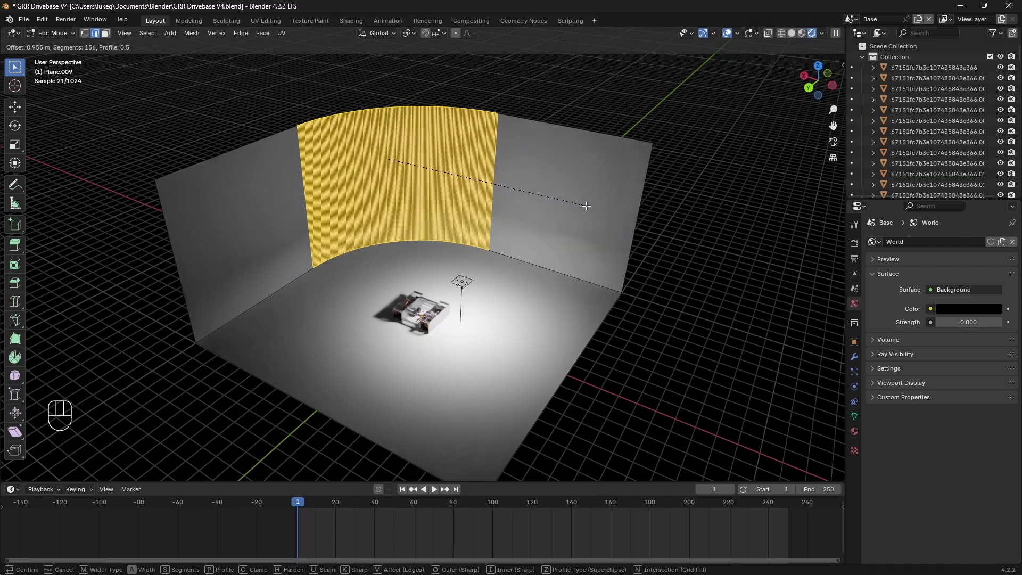
click(586, 206)
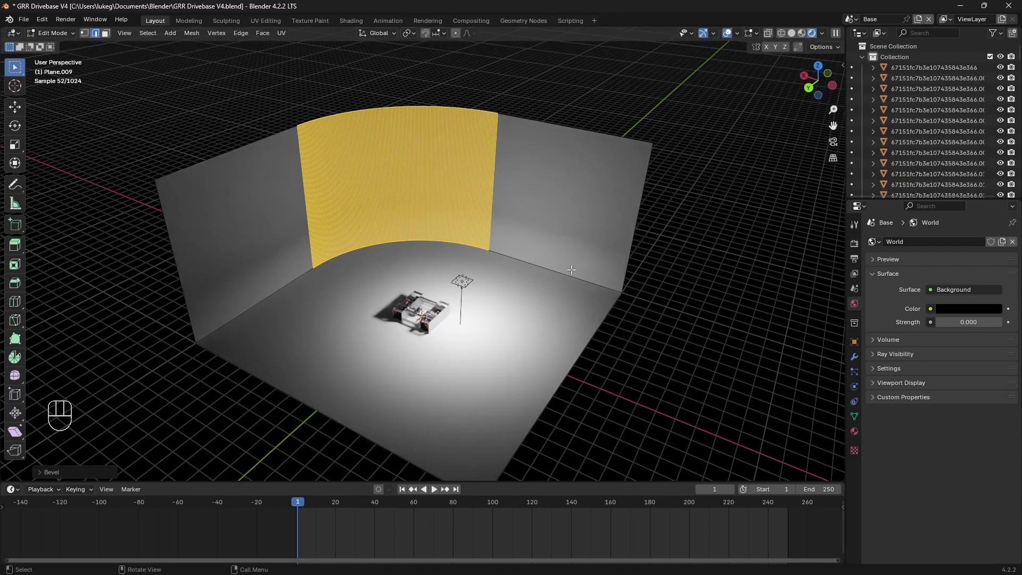
Bevel the curved edge where the floor meets the walls with 135 segments and return to object mode.
click(677, 292)
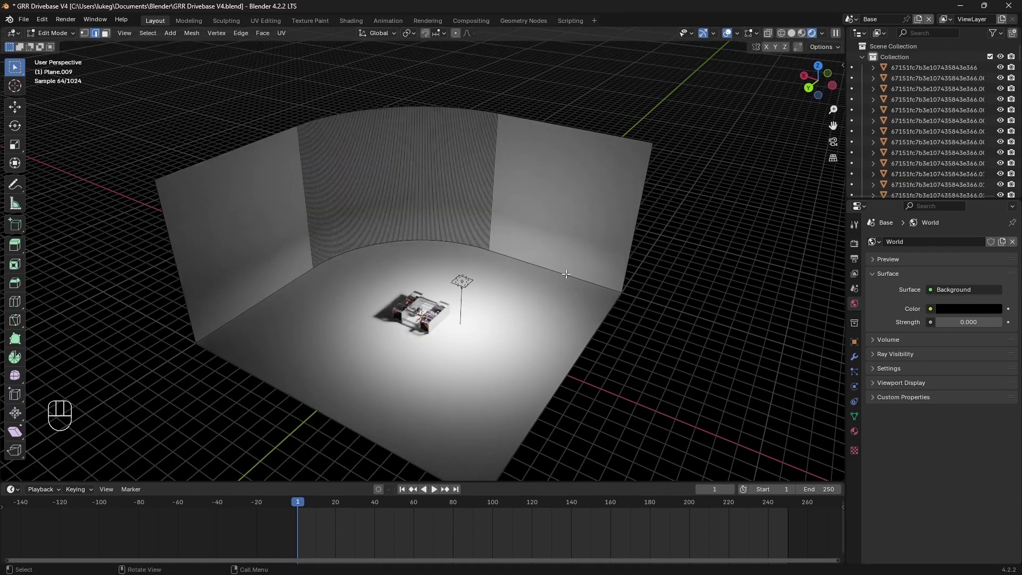
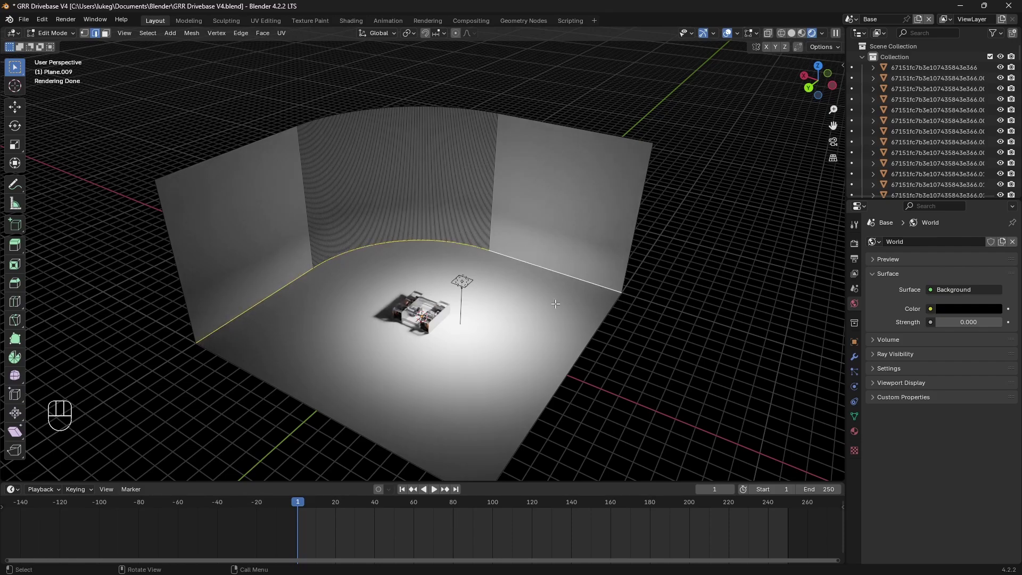
key(ctrl+b)
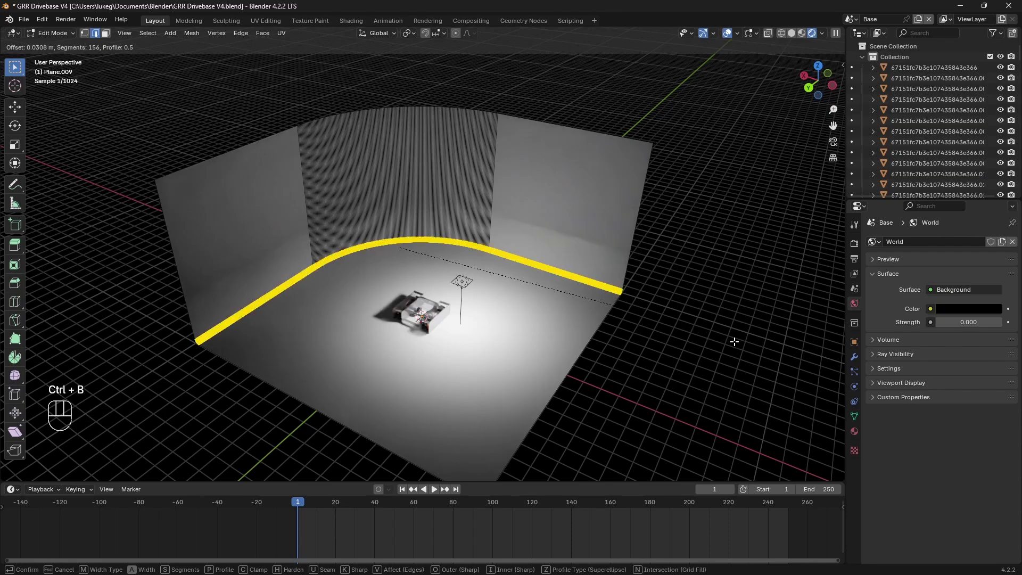
scroll(738, 341, down, 2)
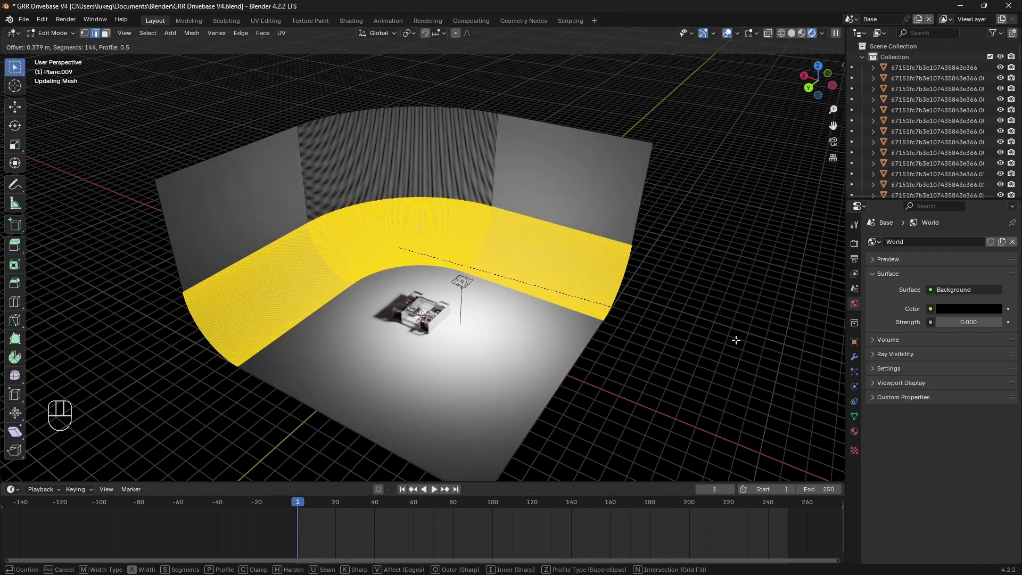
scroll(724, 334, down, 9)
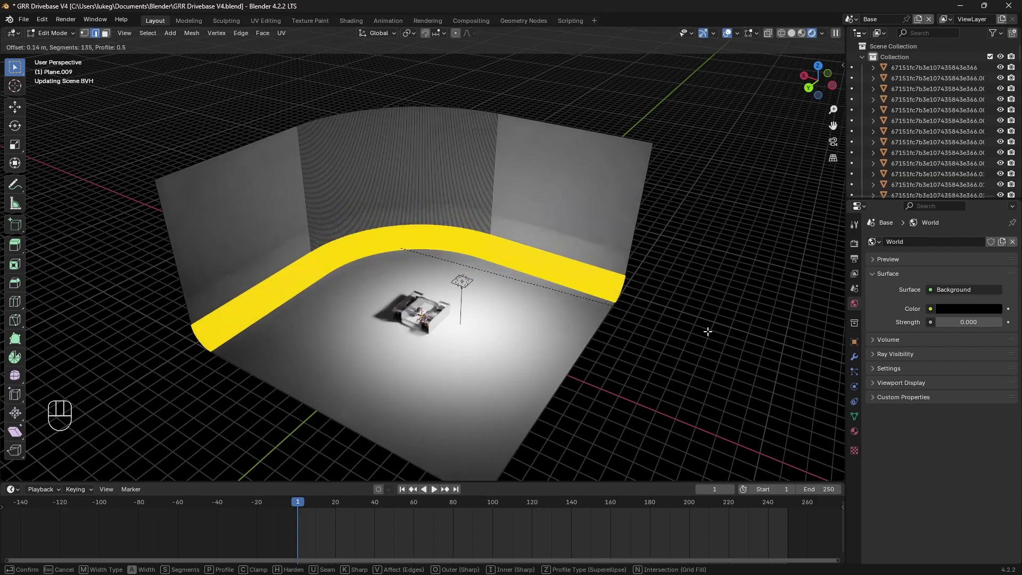
click(719, 342)
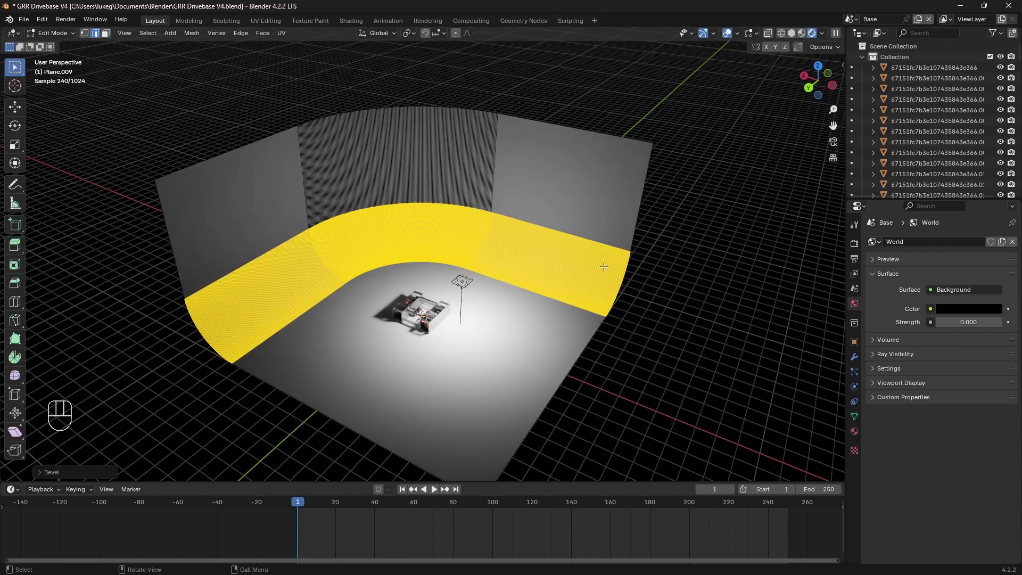
key(Tab)
Select the area light above the drivebase and rotate it about 65° so it shines toward the model.
middle_drag(456, 286, 446, 270)
scroll(447, 282, up, 5)
shift+middle_drag(480, 350, 493, 311)
scroll(484, 257, up, 3)
scroll(494, 291, up, 2)
scroll(493, 311, down, 6)
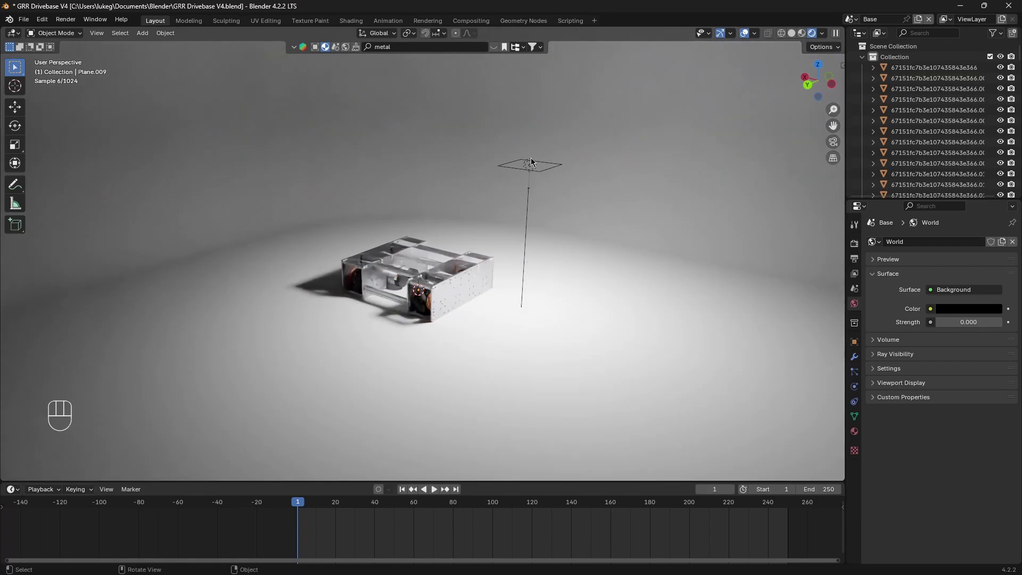
click(554, 166)
scroll(533, 190, up, 2)
shift+middle_drag(533, 190, 523, 218)
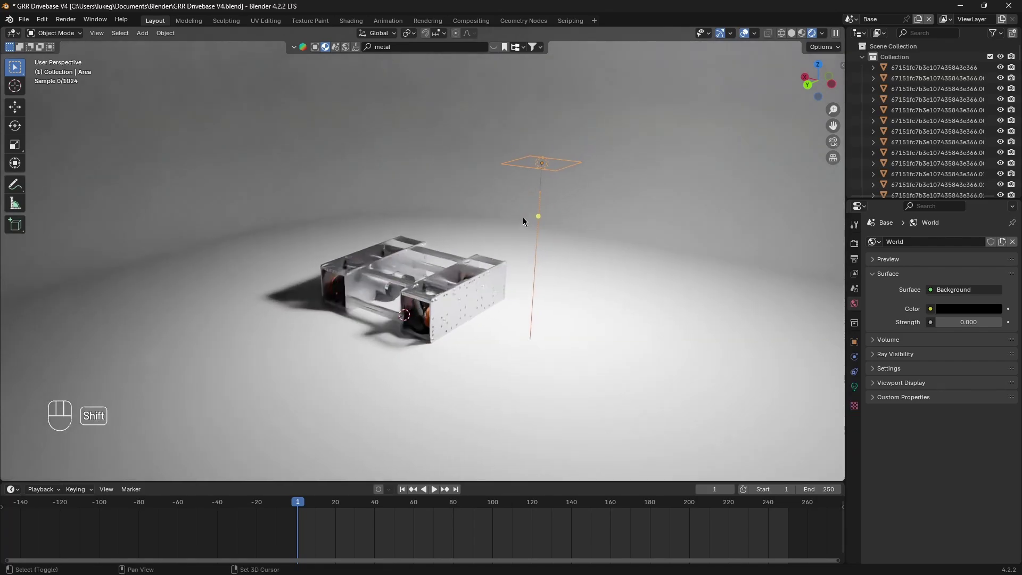
scroll(532, 229, up, 2)
key(r)
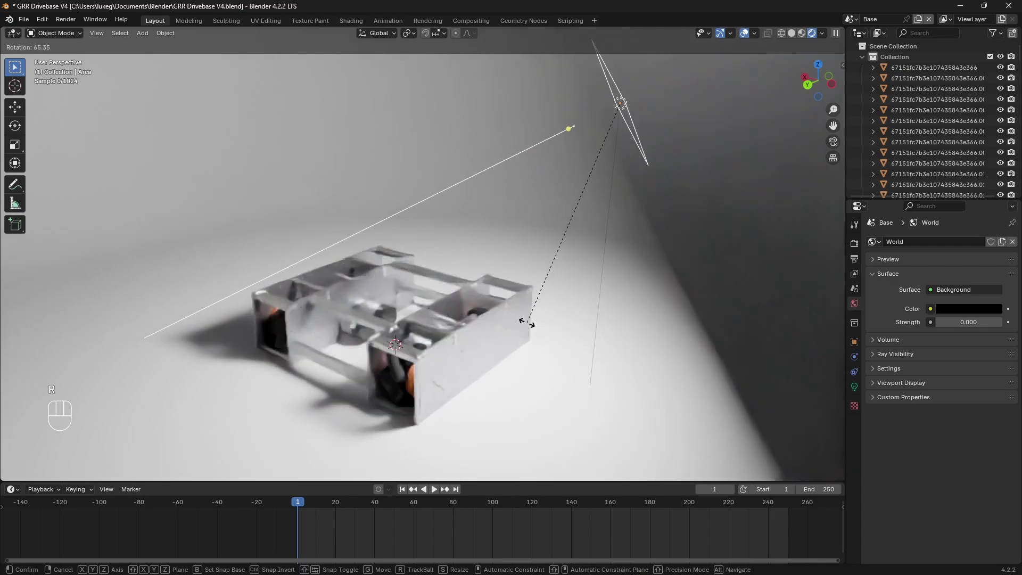
click(540, 325)
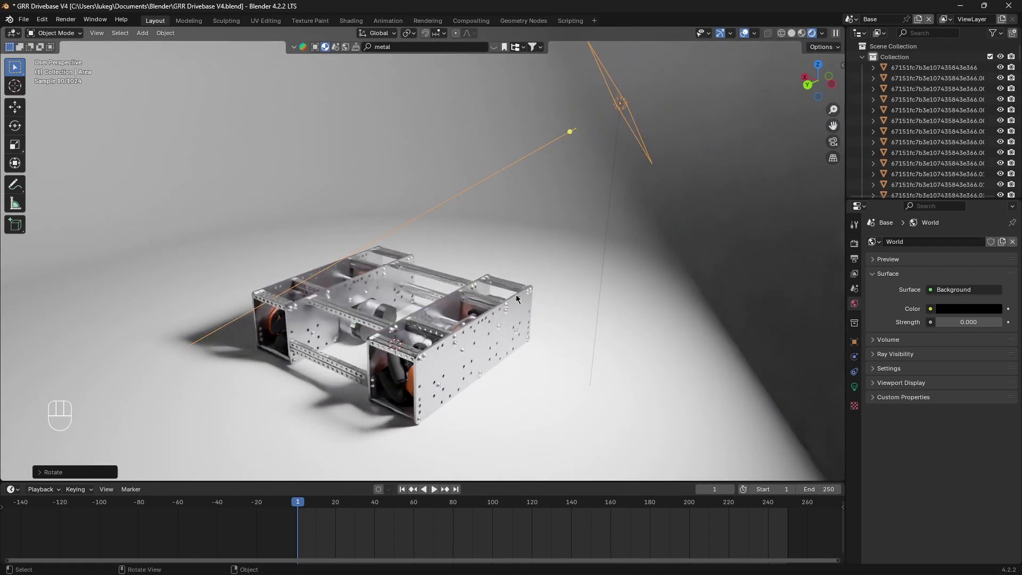
Refine the area light's position and tilt with small moves and rotations so it aims down at the drivebase.
key(g)
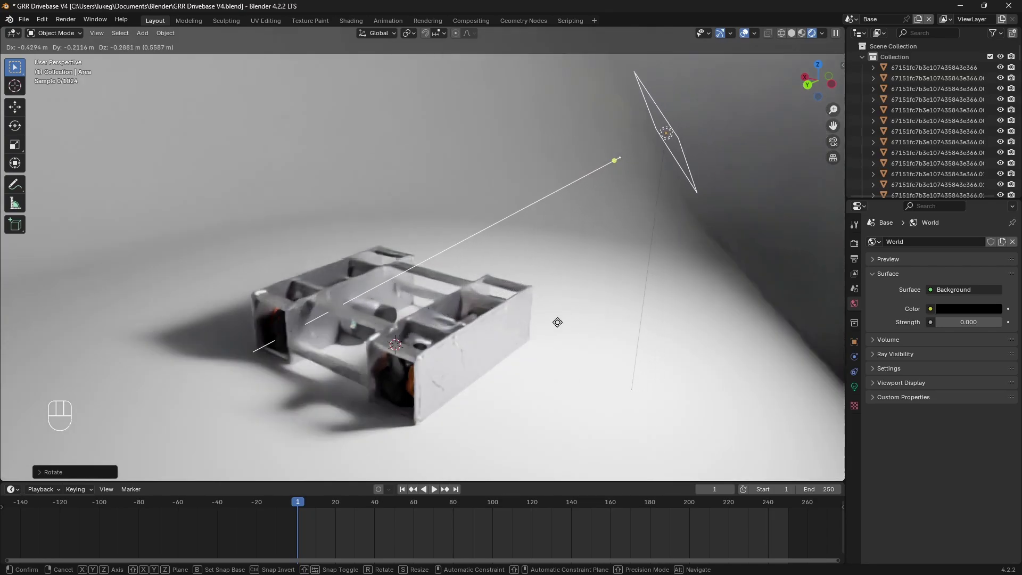
click(591, 325)
key(g)
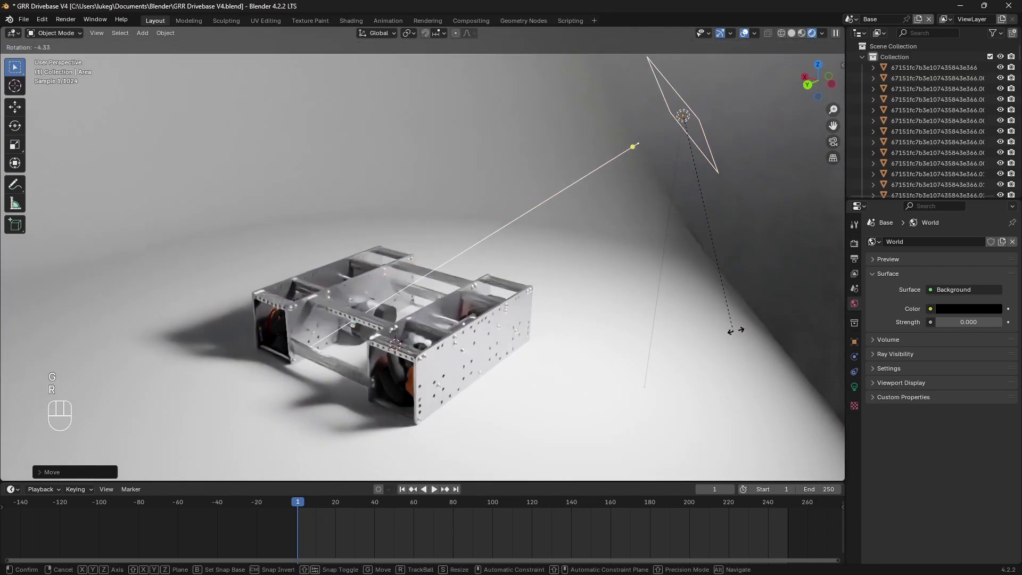
key(r)
key(g)
key(r)
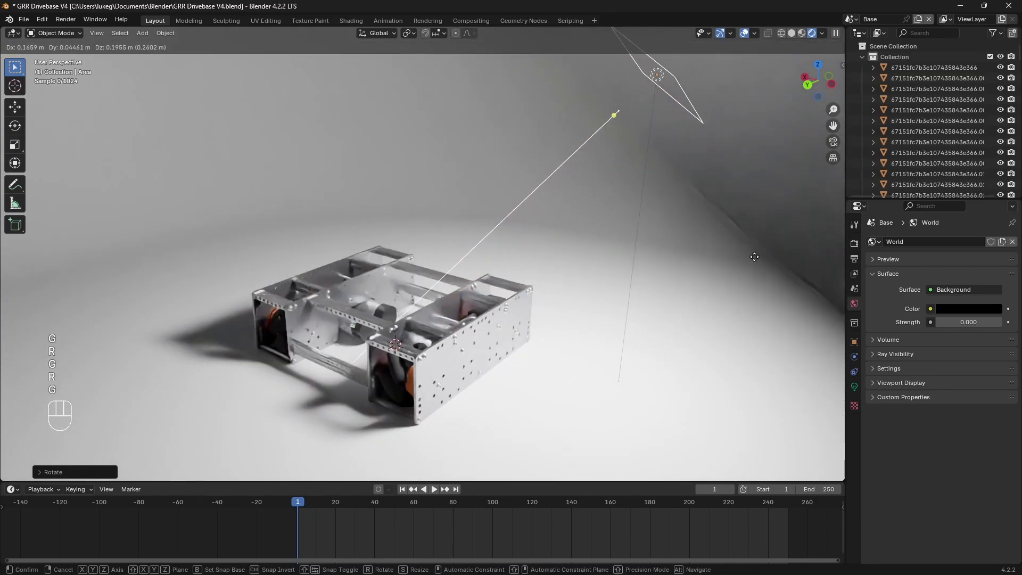
click(740, 279)
Duplicate the area light about 5.9 m away on the drivebase's opposite side and make the copy a 100 W point light.
middle_drag(740, 280, 615, 288)
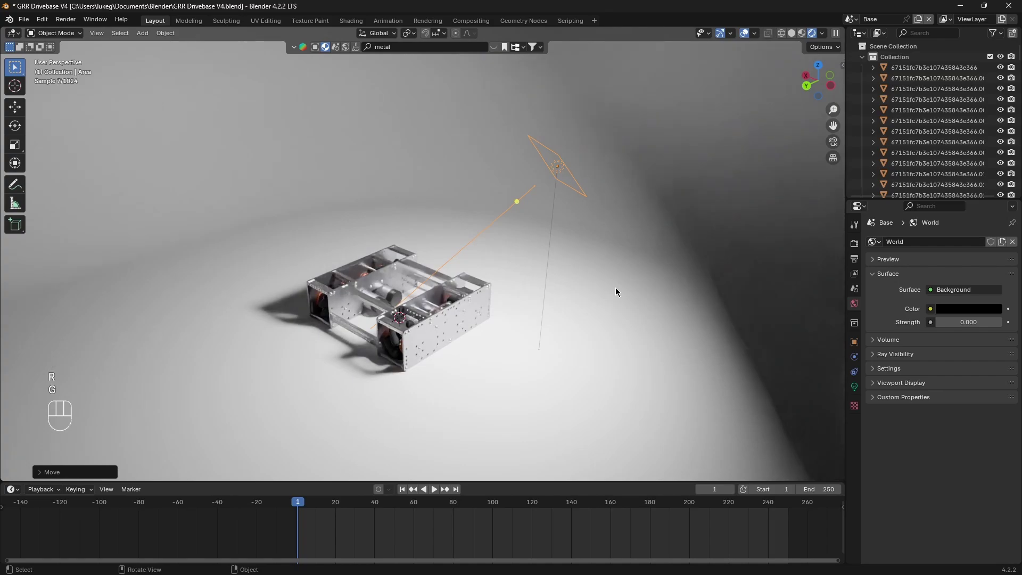
key(shift+d)
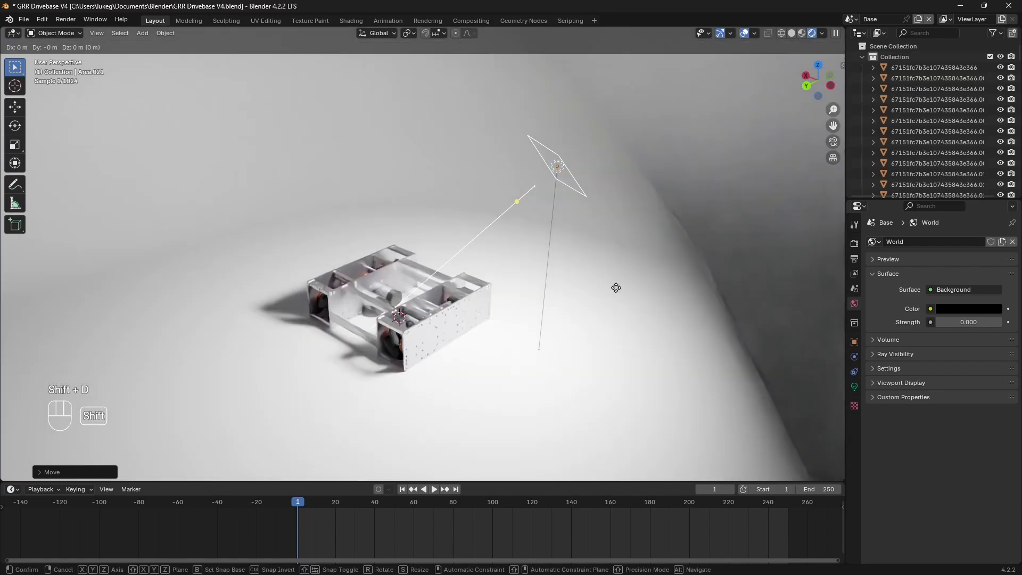
click(256, 271)
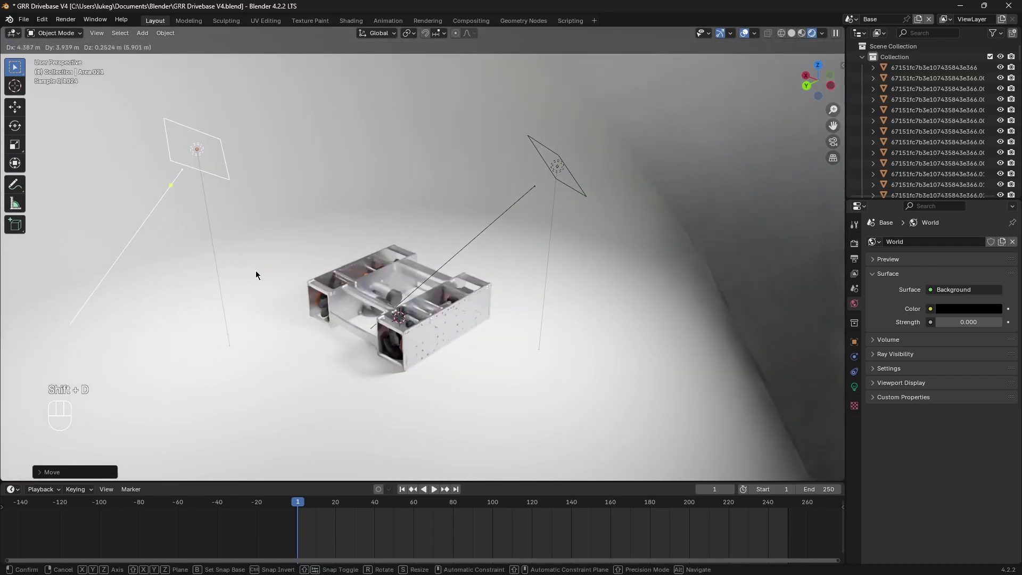
click(855, 387)
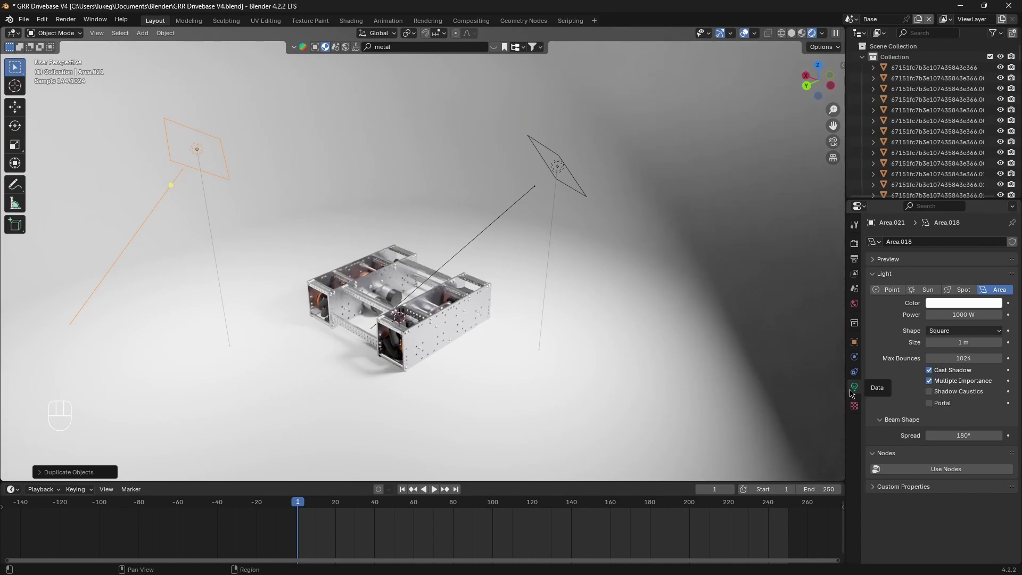
click(892, 290)
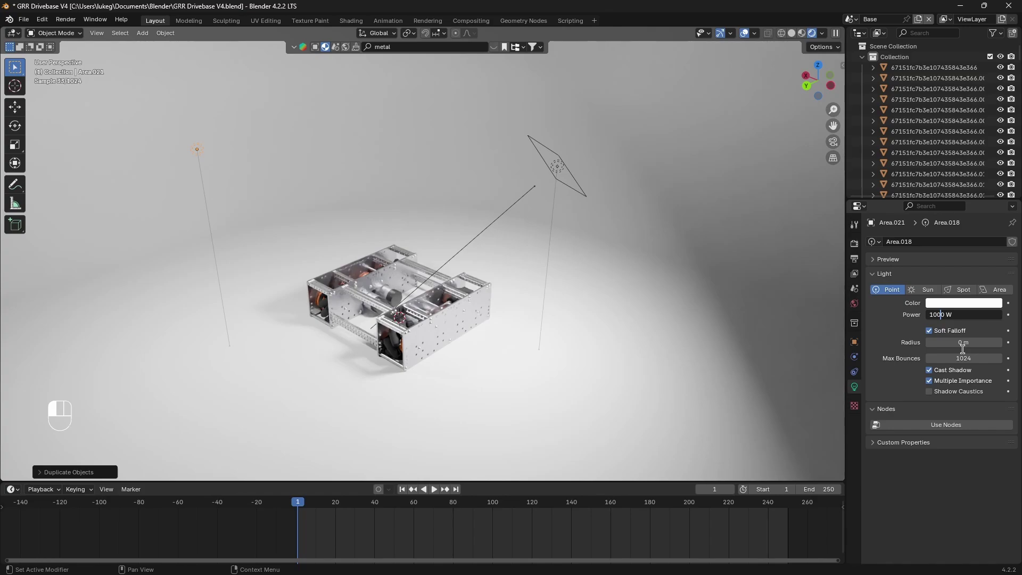
key(Return)
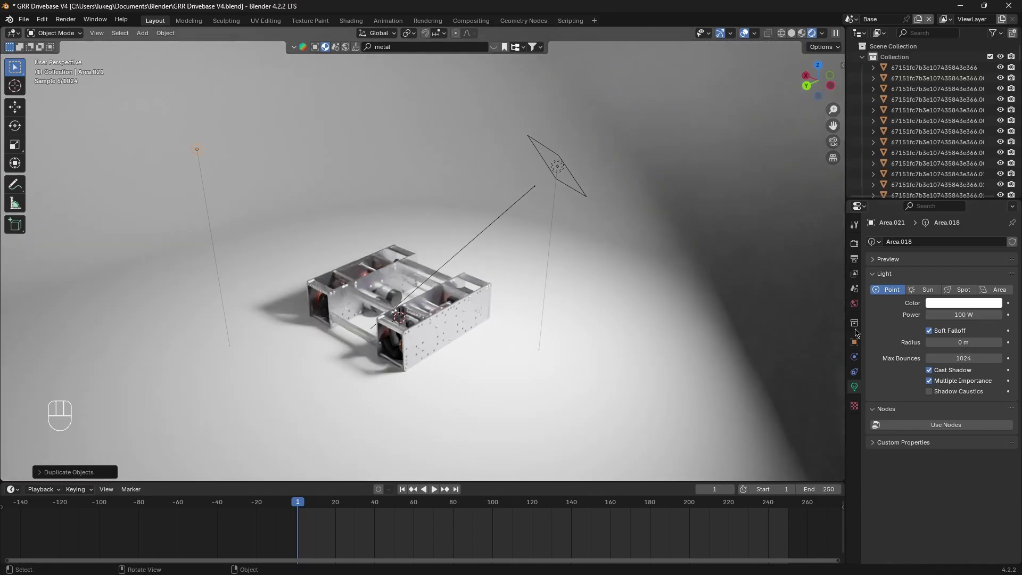
Move the point light about 1.1 m, mostly downward, and lower it about another 0.7 m along Z.
key(g)
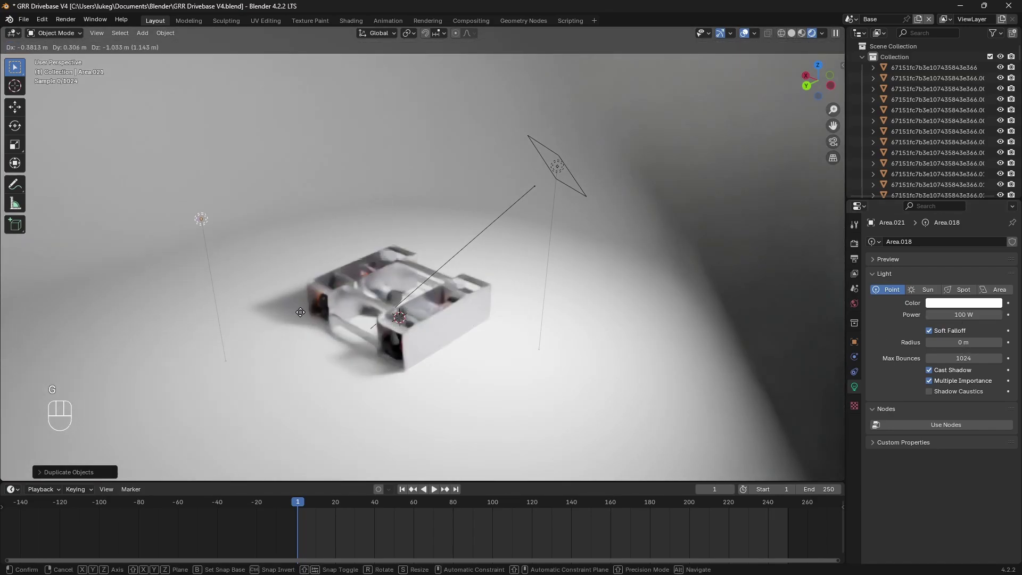
click(300, 312)
middle_drag(348, 321, 446, 299)
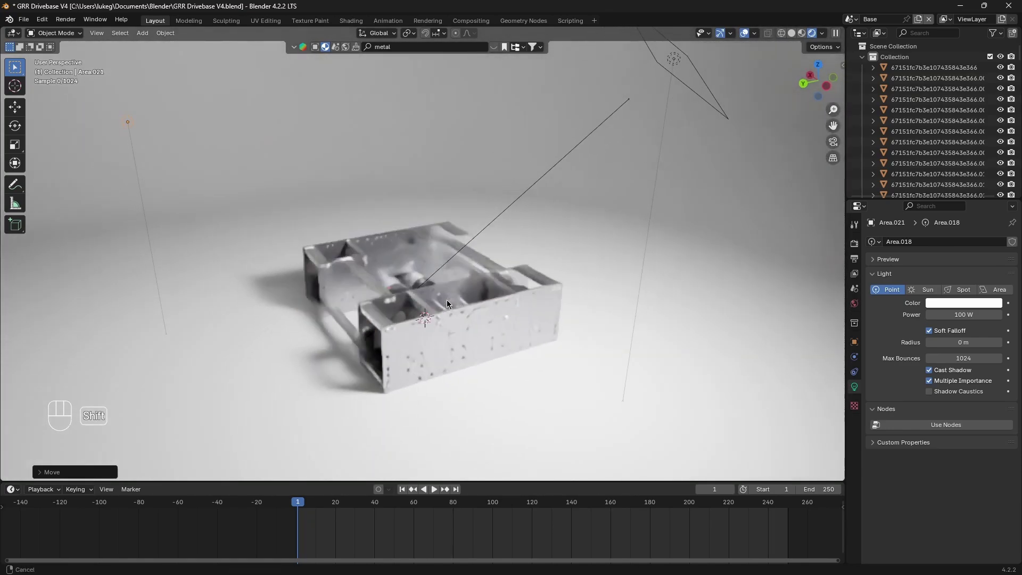
middle_drag(318, 205, 353, 222)
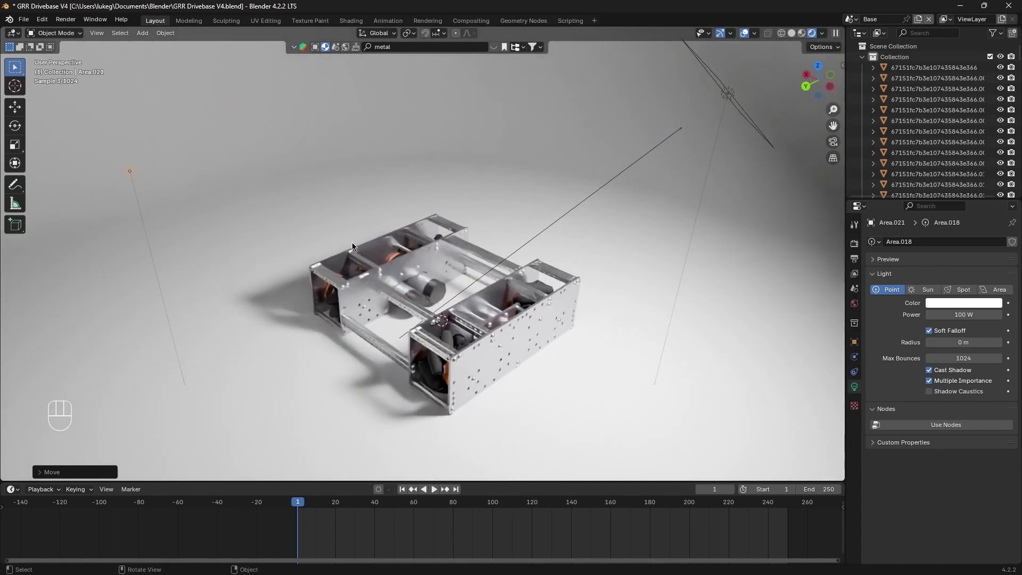
key(g)
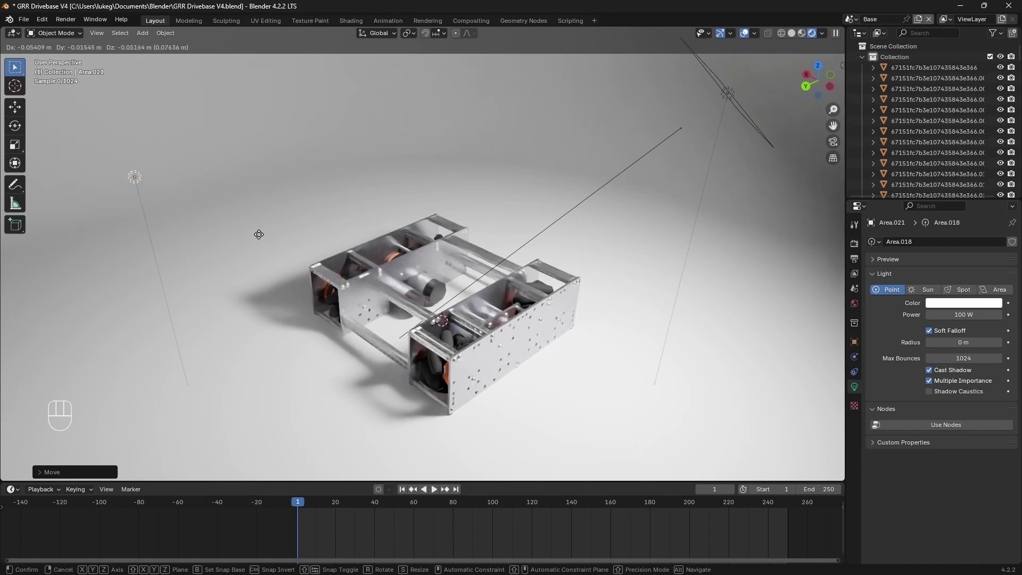
key(z)
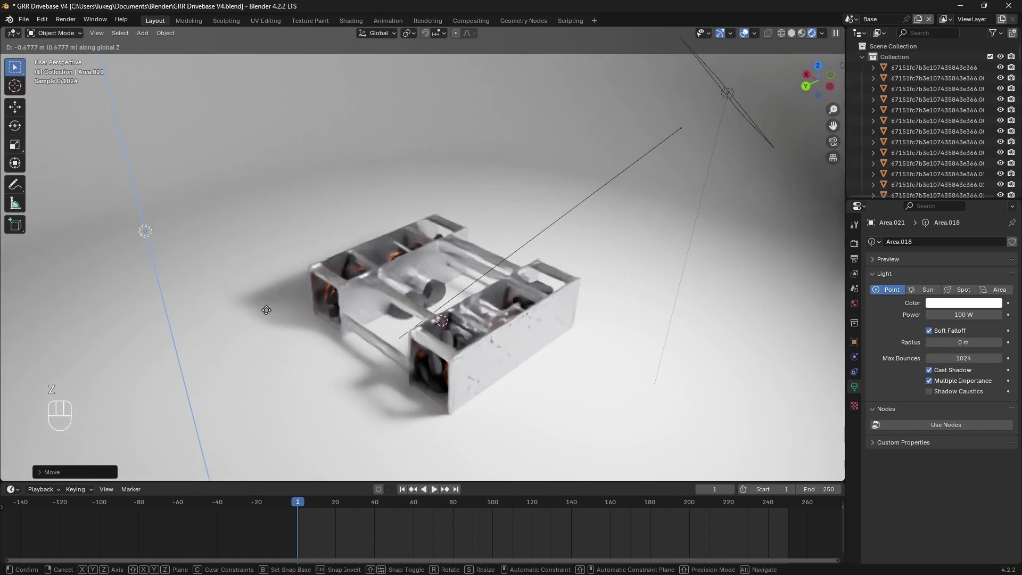
click(254, 307)
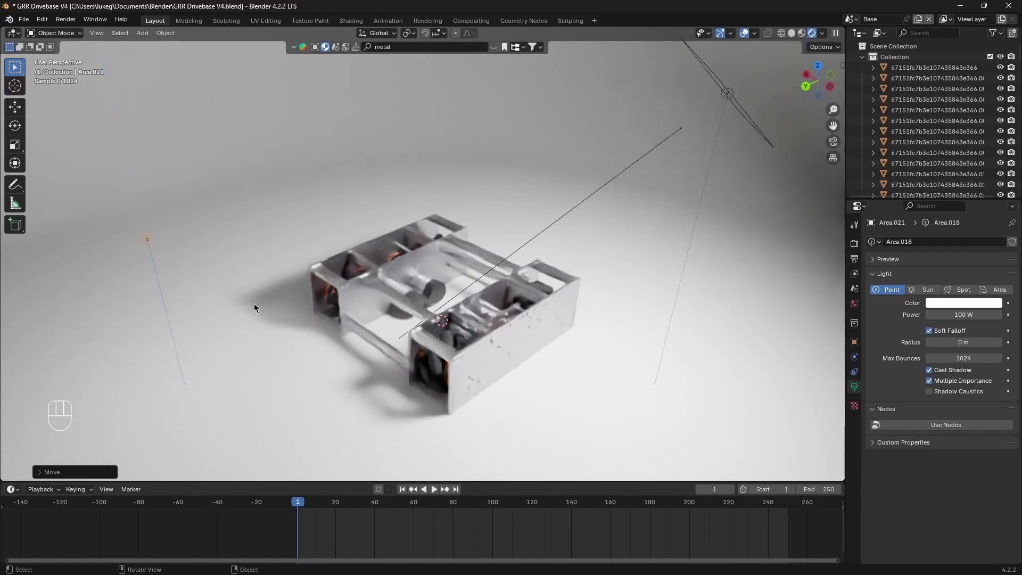
Add a camera to the scene and switch to the camera's view.
middle_drag(254, 307, 474, 254)
scroll(465, 284, up, 8)
scroll(431, 242, down, 2)
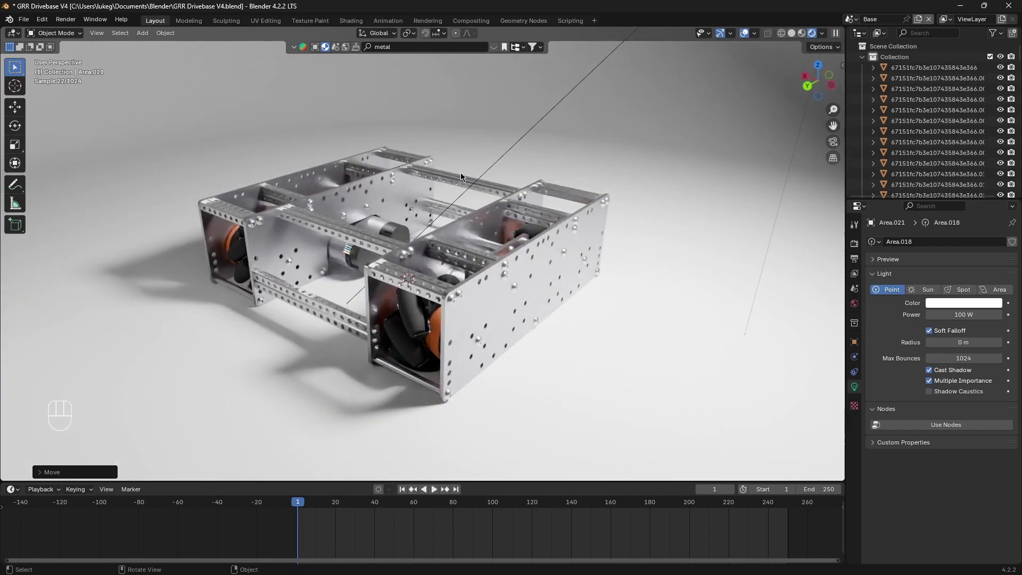
key(shift+a)
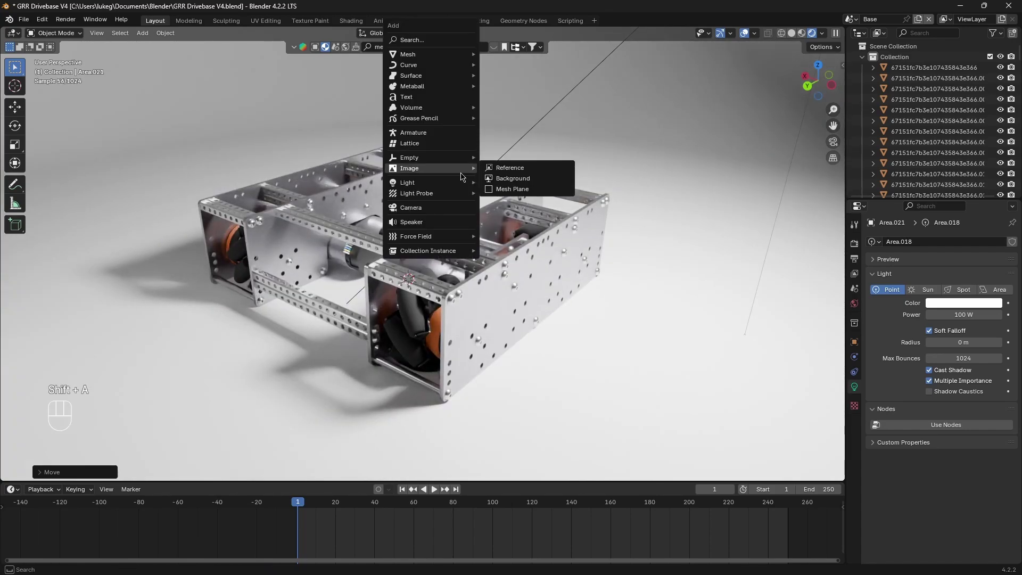
click(443, 202)
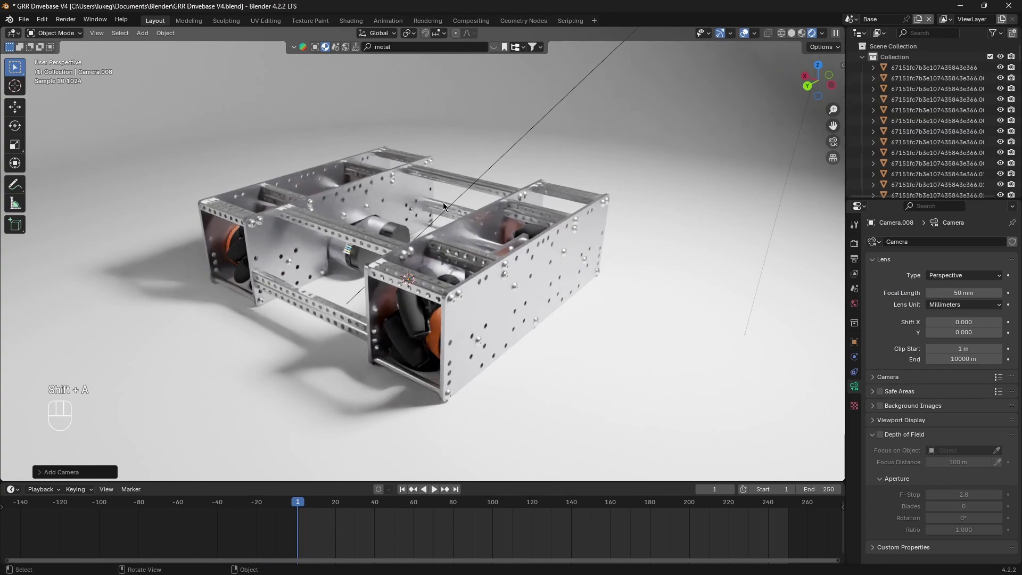
scroll(448, 213, down, 2)
scroll(450, 216, down, 2)
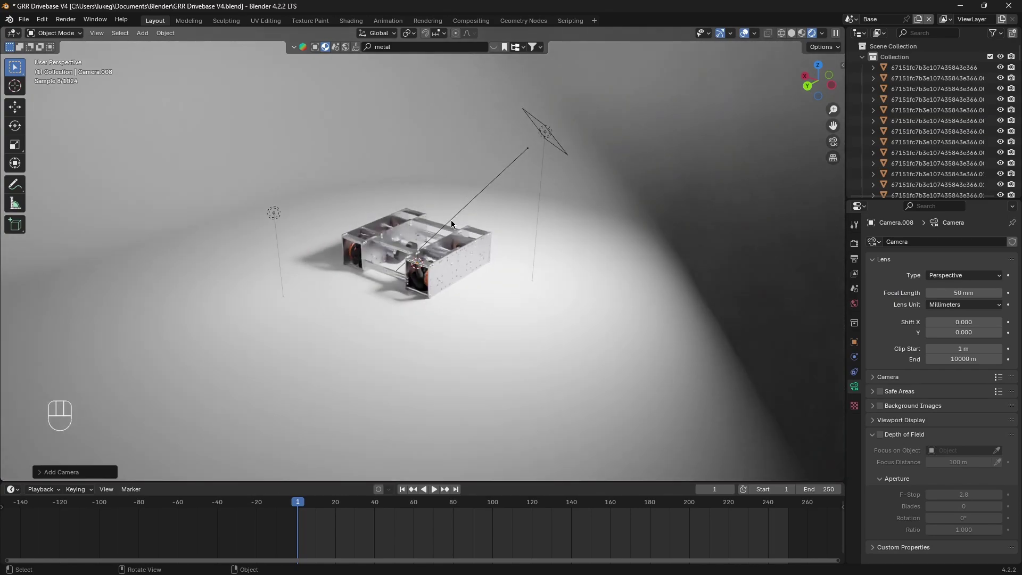
key(KP_0)
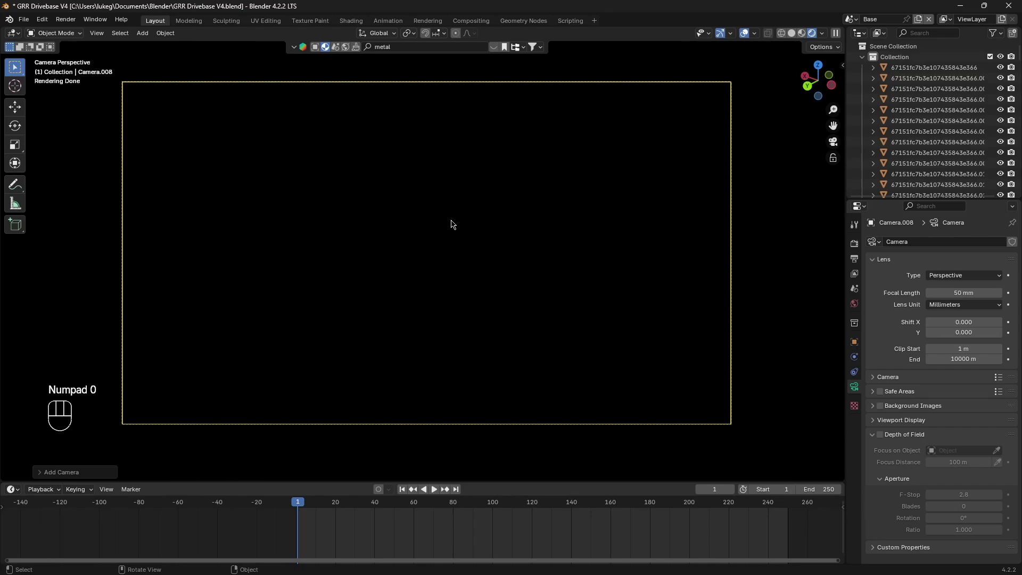
Fly the camera back out of the drivebase and around it until the whole model is framed from a raised corner angle.
key(shift+grave)
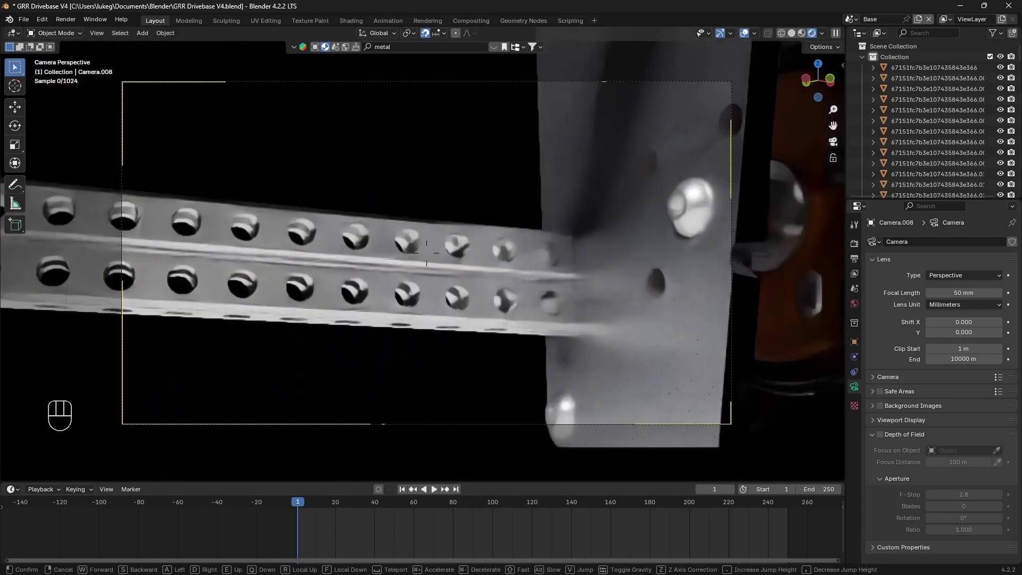
key(s)
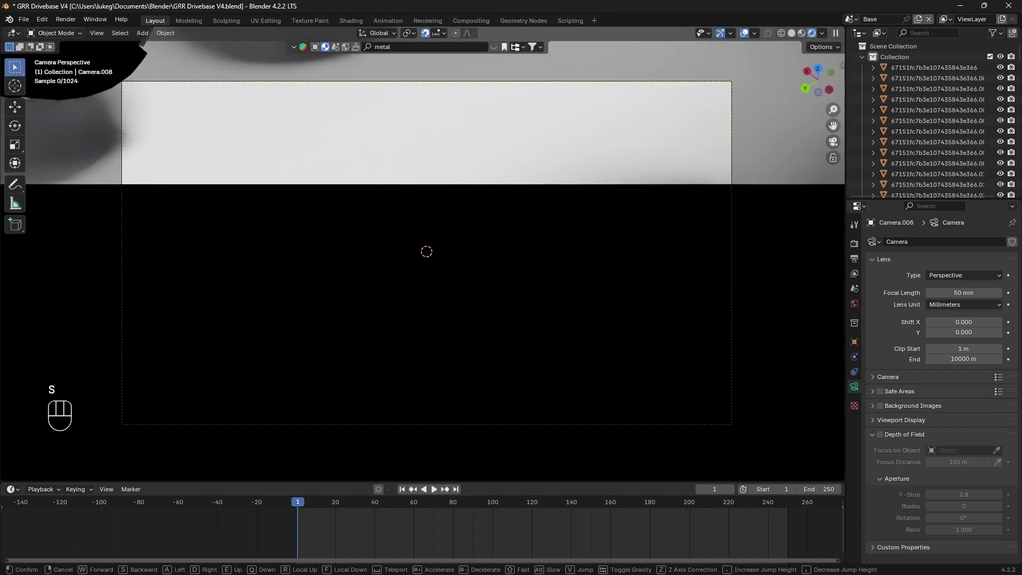
key(s)
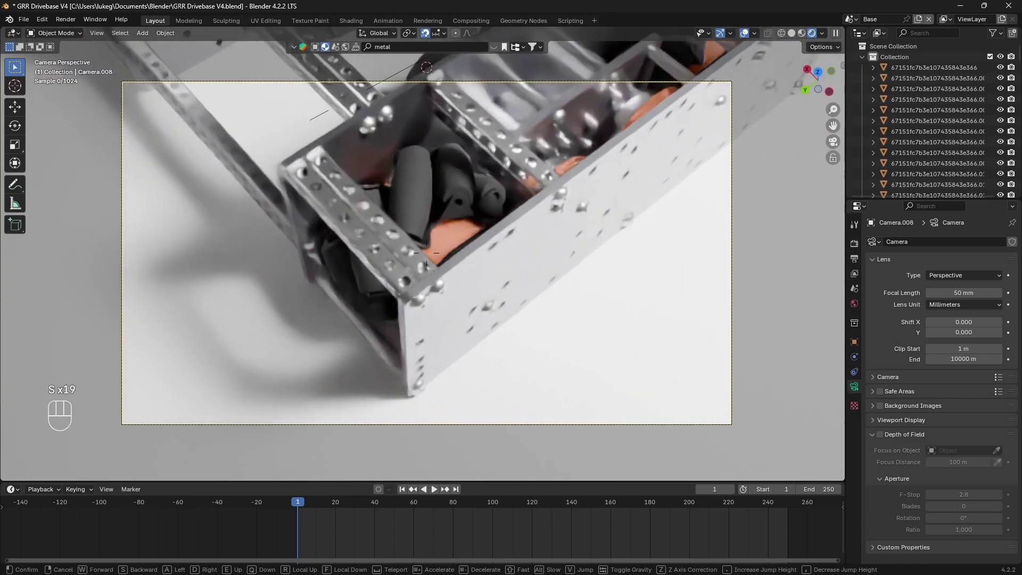
key(s)
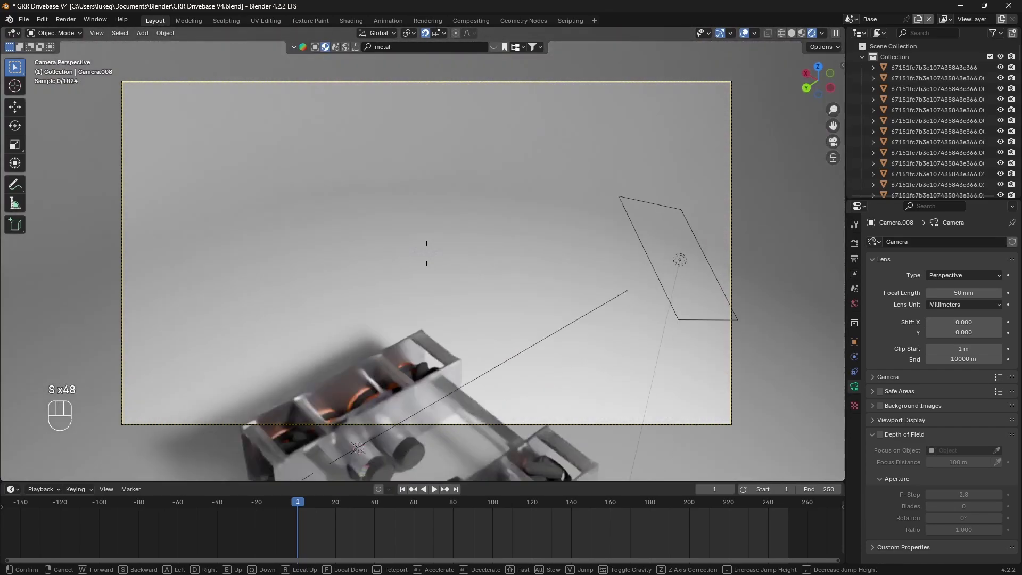
key(q)
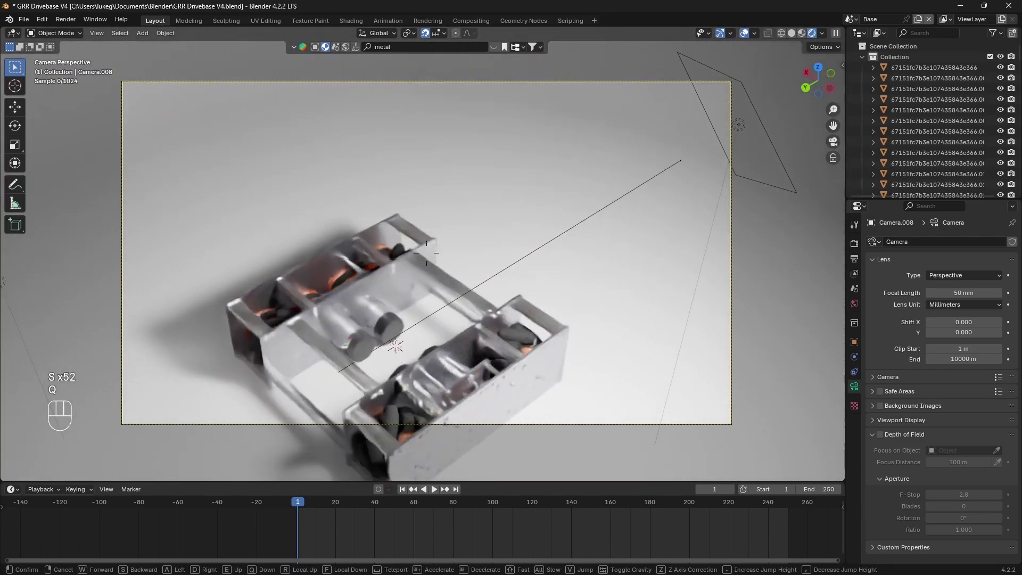
key(q)
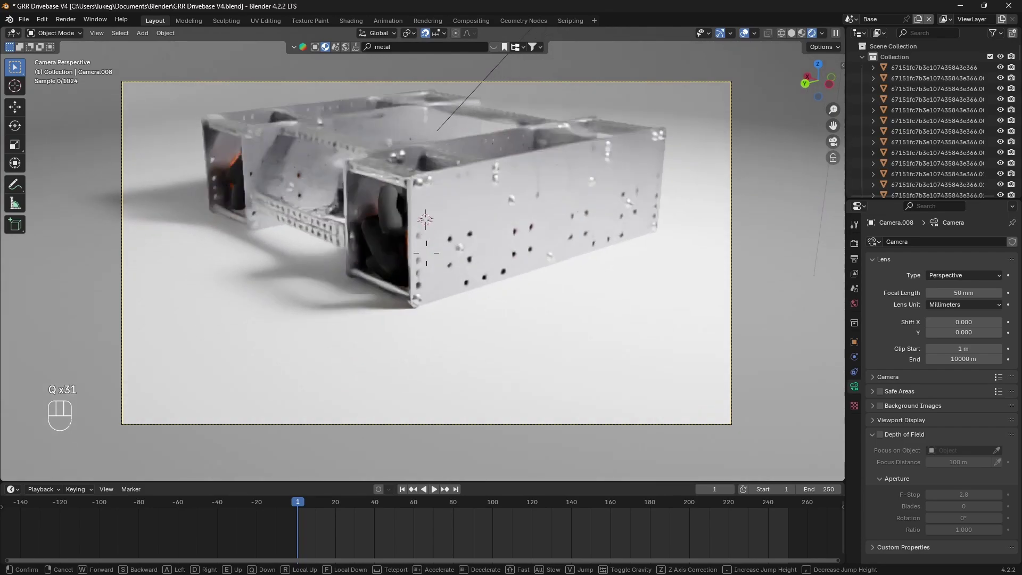
key(q)
key(e)
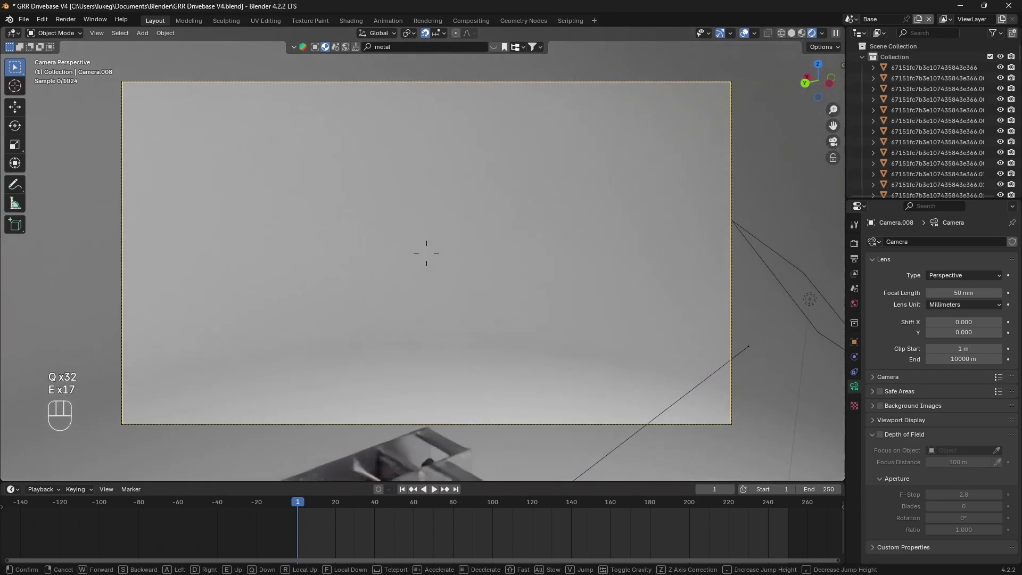
key(q)
key(q)
key(q)
key(q)
key(q)
key(a)
key(d)
key(s)
key(a)
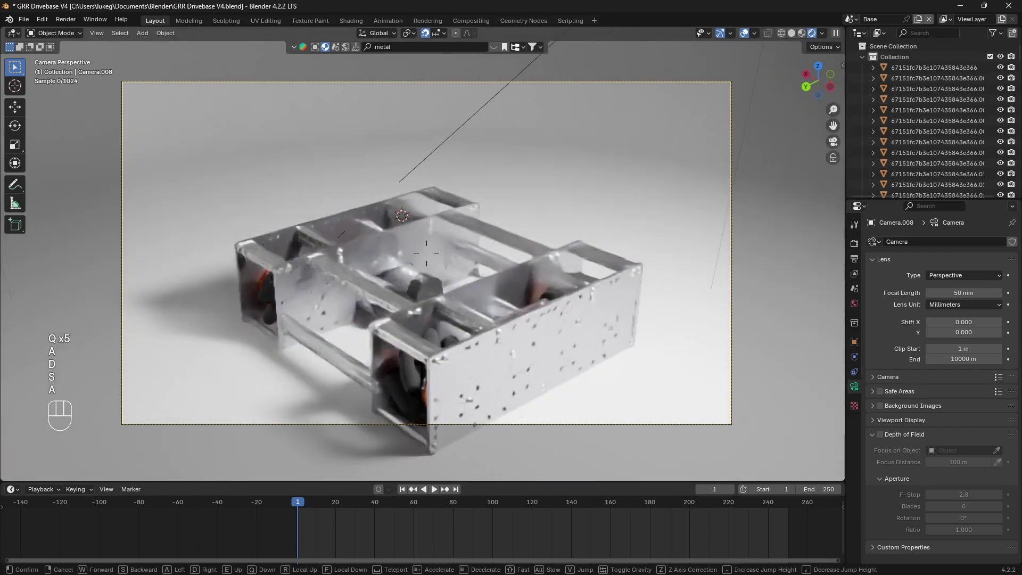
key(s)
key(d)
key(w)
key(a)
key(s)
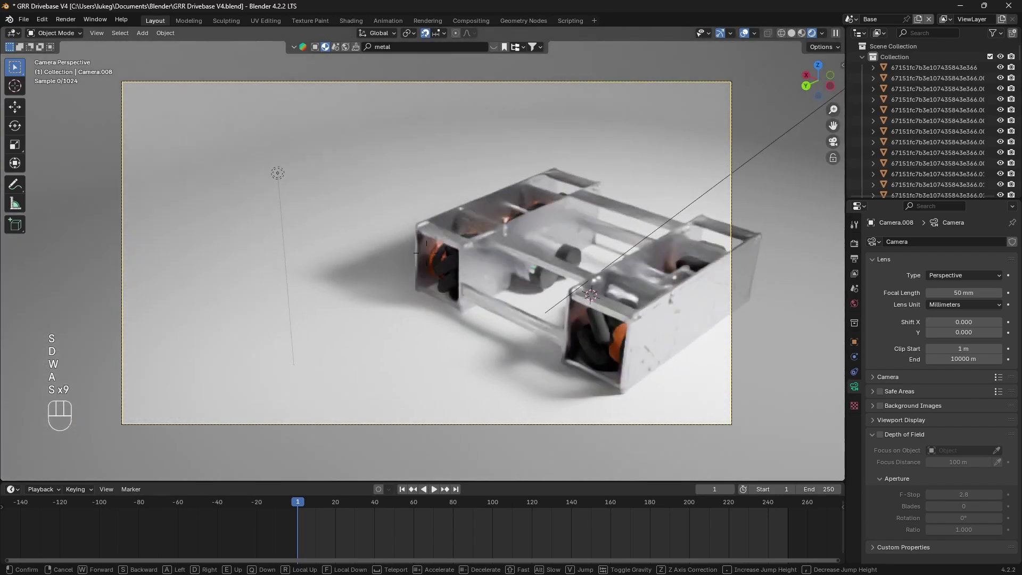
key(s)
key(d)
key(d)
key(d)
key(d)
key(d)
key(d)
key(w)
key(w)
key(d)
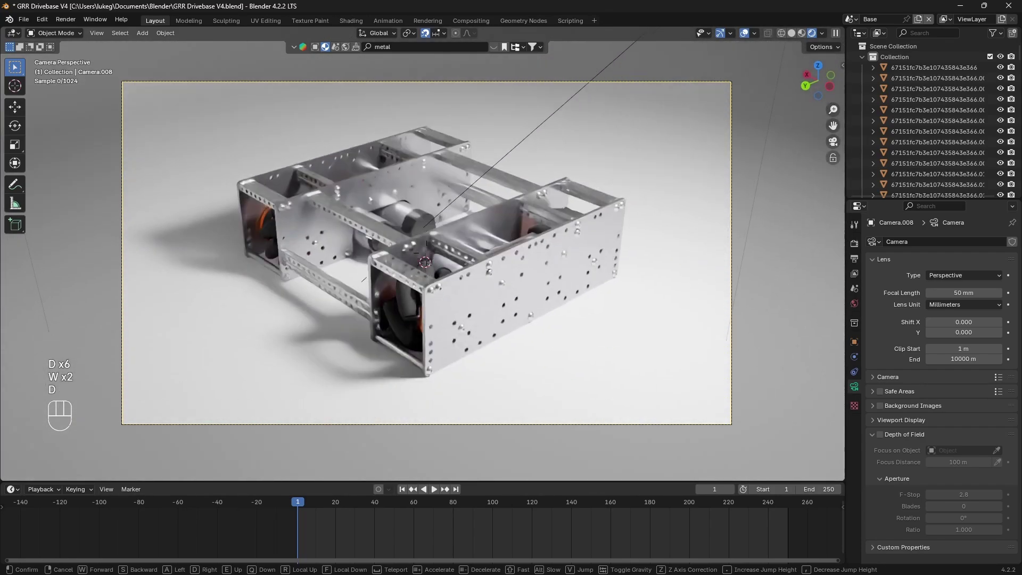
Fine-tune the camera's distance and height, centring the drivebase in the frame from a slightly lower corner angle.
key(s)
key(s)
key(s)
key(s)
key(s)
key(s)
key(s)
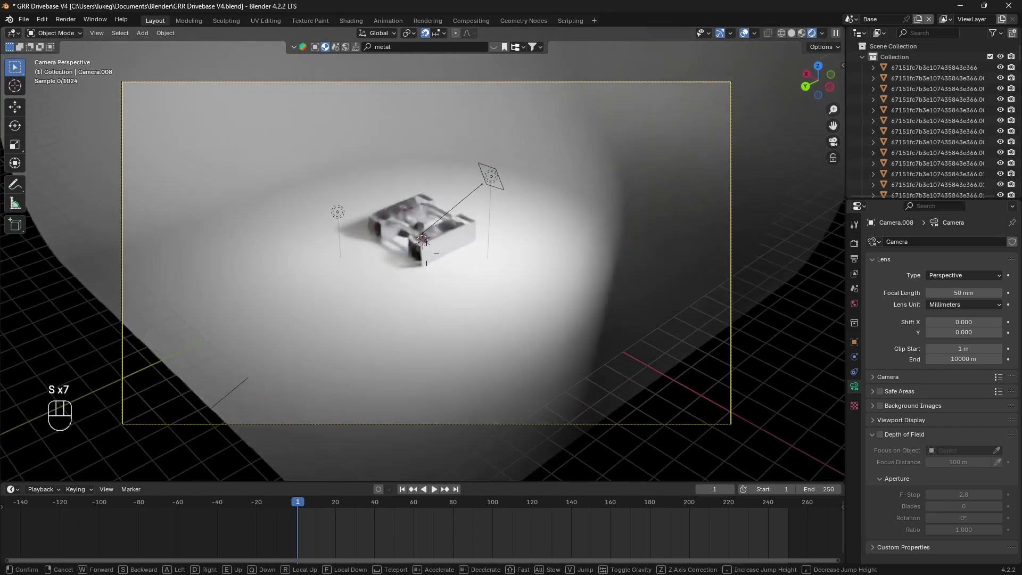
key(w)
key(w)
key(w)
key(w)
key(w)
key(w)
key(w)
key(w)
key(w)
key(s)
key(s)
key(q)
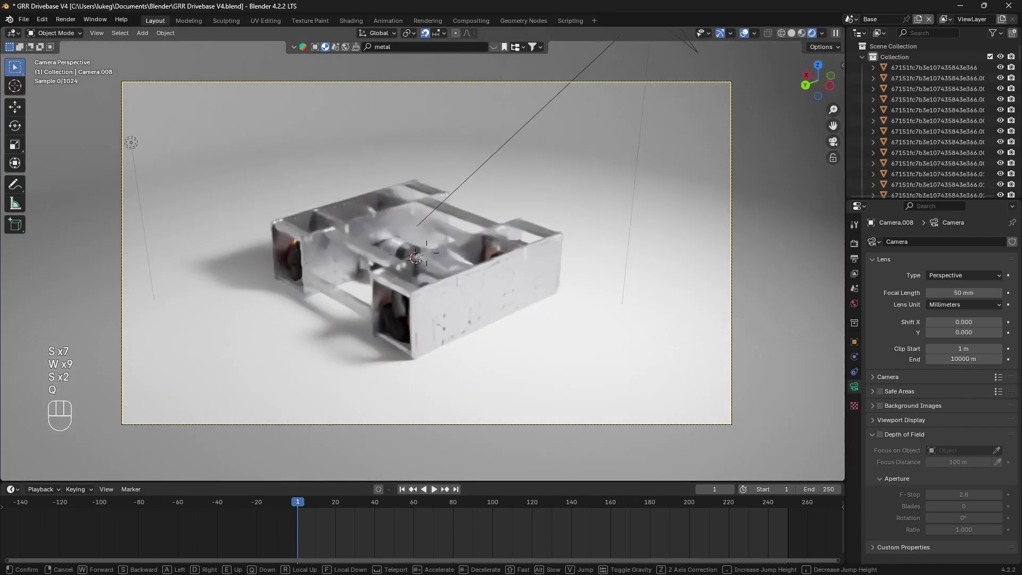
key(q)
key(w)
key(s)
key(w)
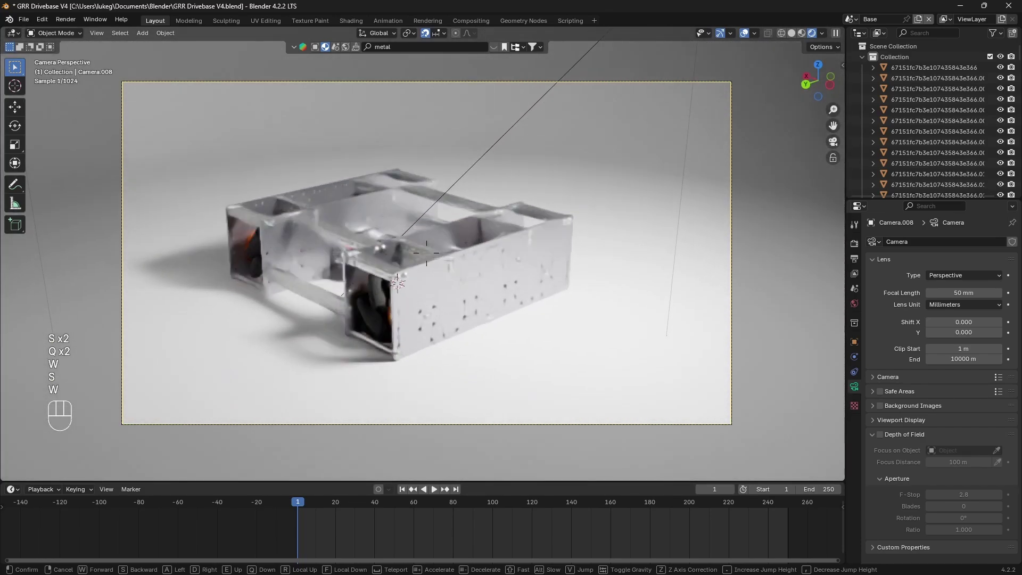
click(462, 244)
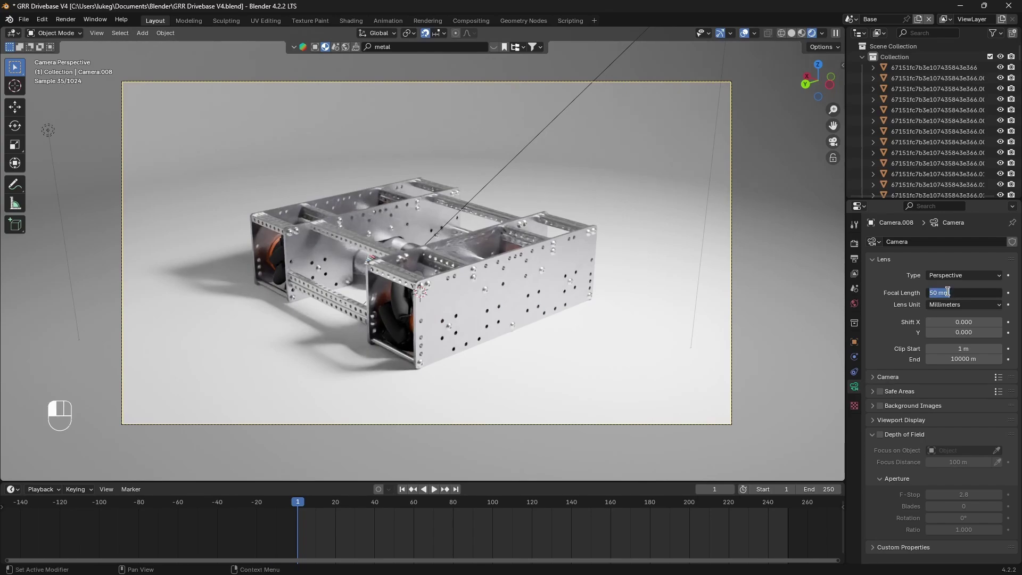
Set the camera's focal length to 25 mm.
click(947, 292)
text(25)
key(Return)
Fly the camera closer to the drivebase so it fills the middle of the frame again with the wider lens.
key(shift+grave)
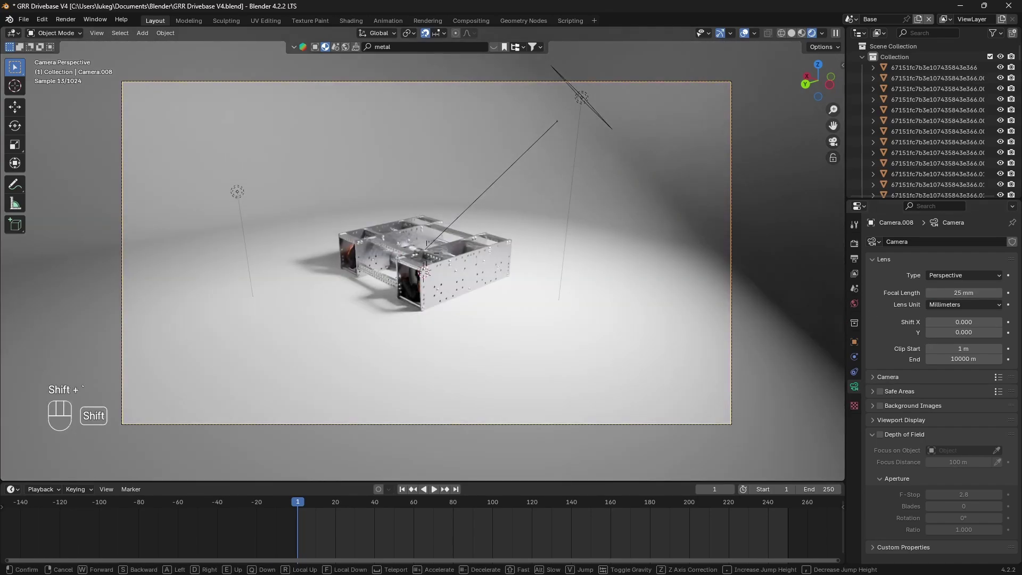
key(a)
key(w)
key(w)
key(s)
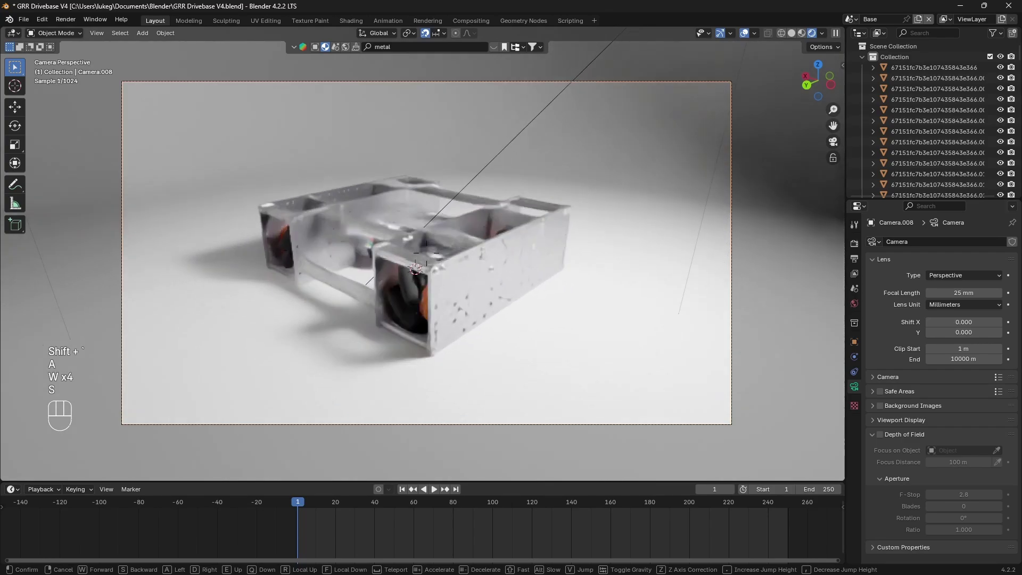
key(e)
key(e)
key(q)
key(q)
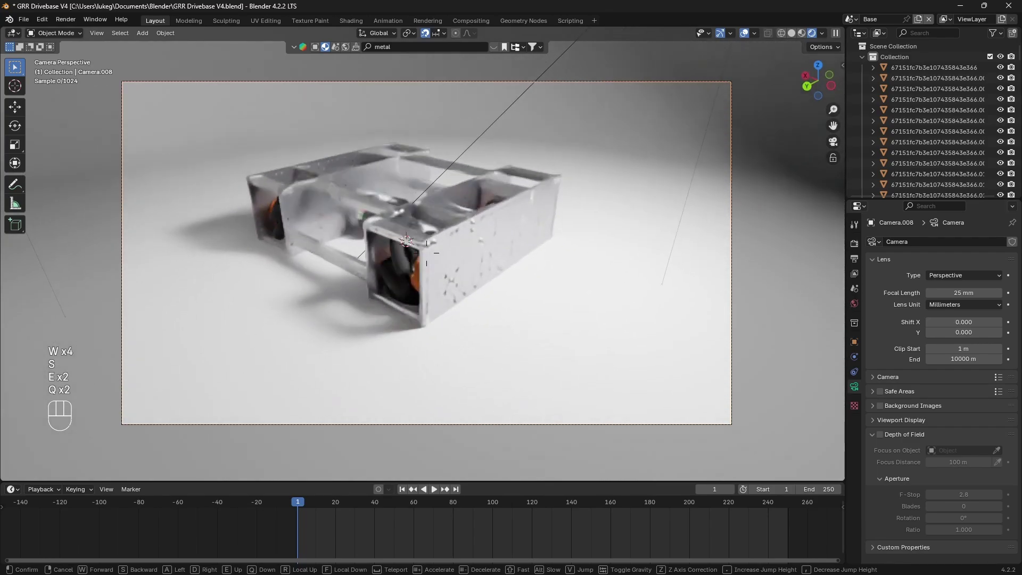
key(w)
click(424, 254)
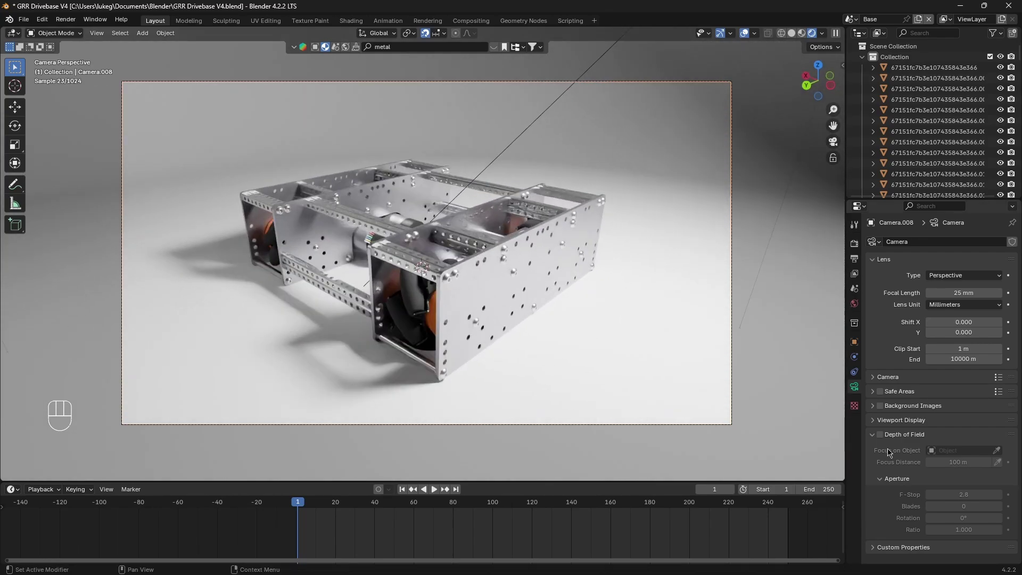
Enable depth of field on the camera and bring its focus distance down to 5 m, fine-tuned to 3.84 m.
click(881, 435)
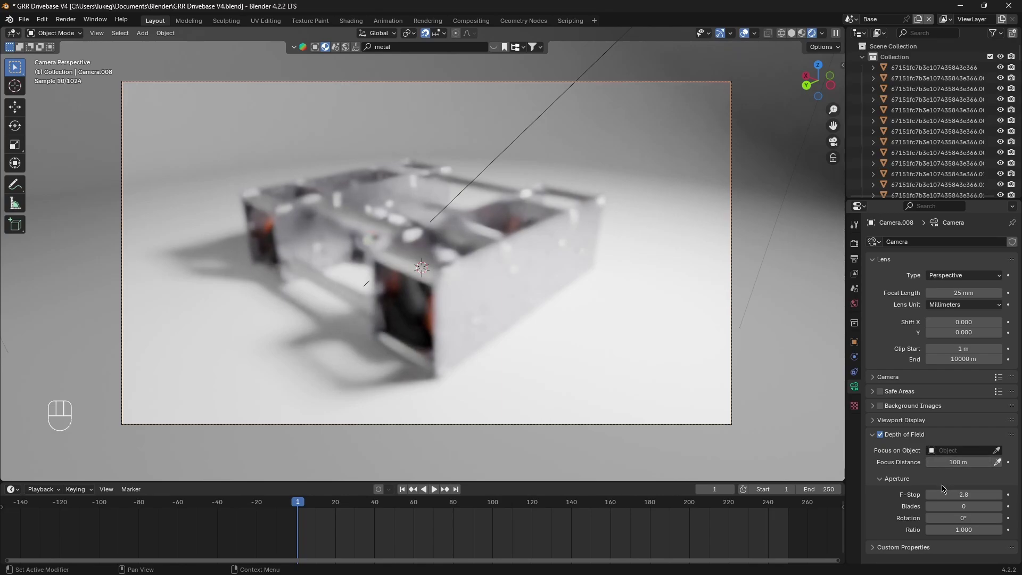
drag(958, 463, 883, 462)
key(Escape)
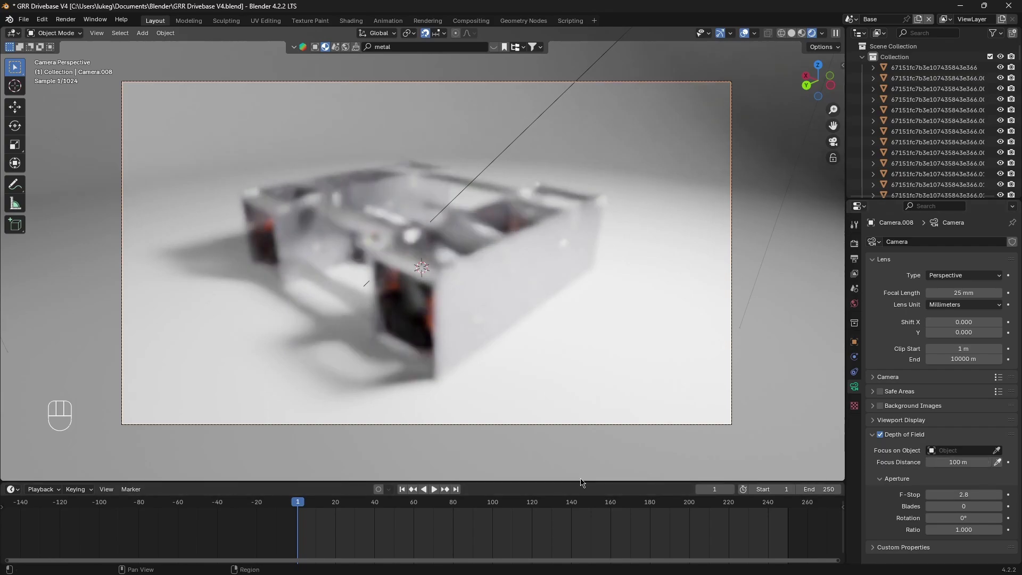
click(968, 459)
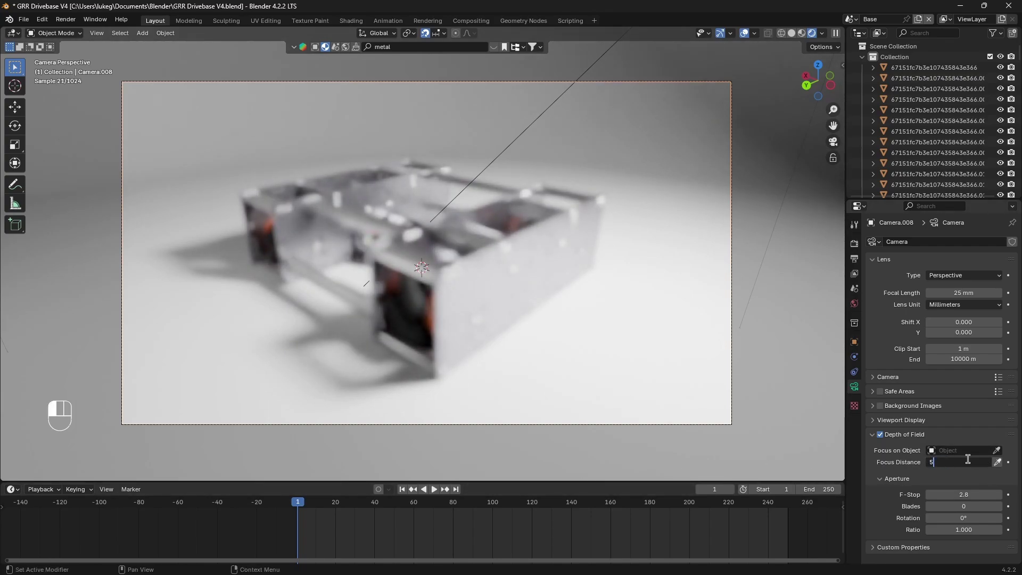
text(5)
key(Return)
Raise the camera's aperture F-stop to 7 and further to 16.4 to reduce the blur, and save the file.
scroll(536, 167, up, 5)
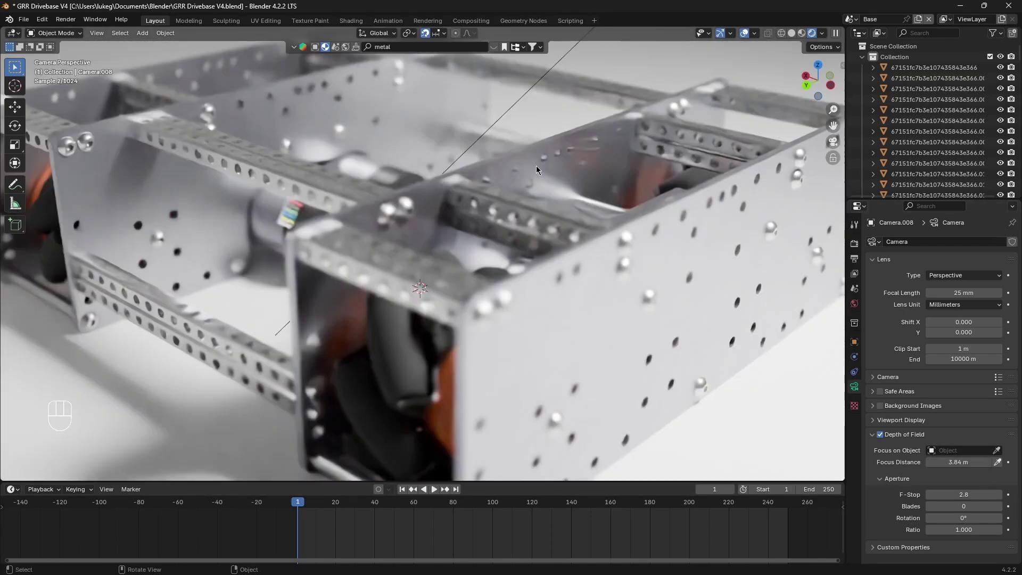
shift+middle_drag(536, 200, 545, 261)
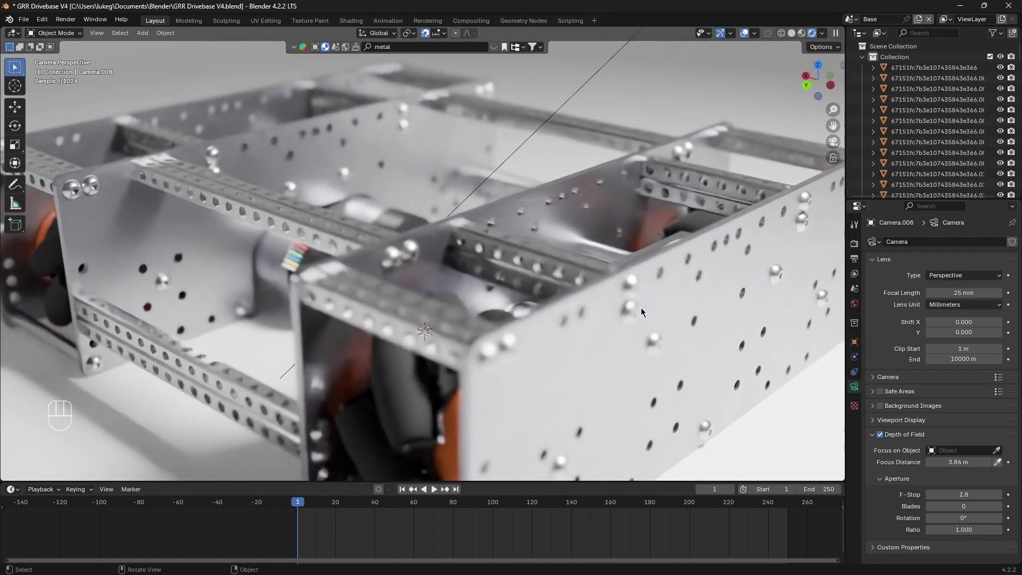
click(964, 494)
text(7)
key(Return)
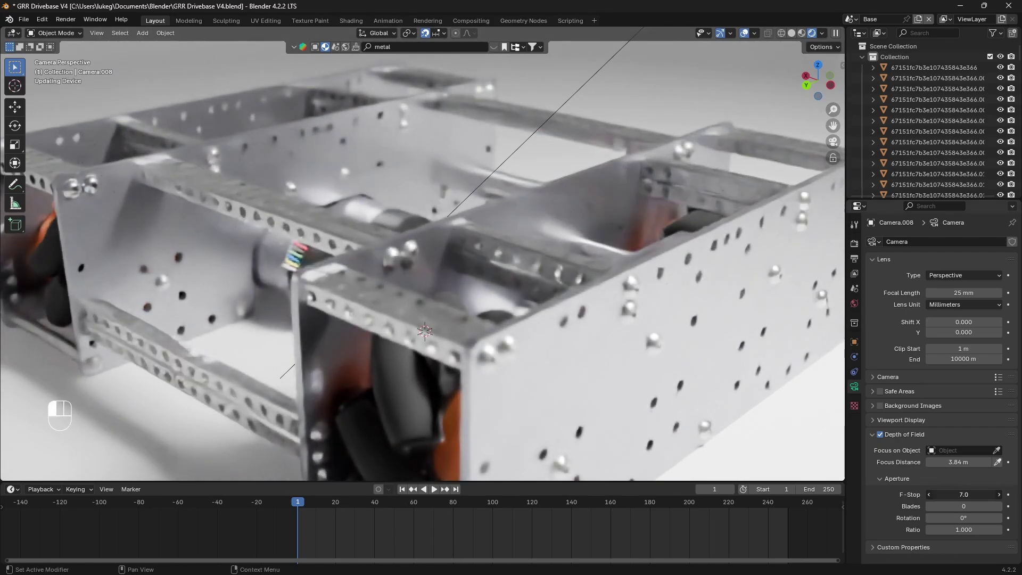
drag(964, 494, 979, 495)
scroll(545, 373, down, 2)
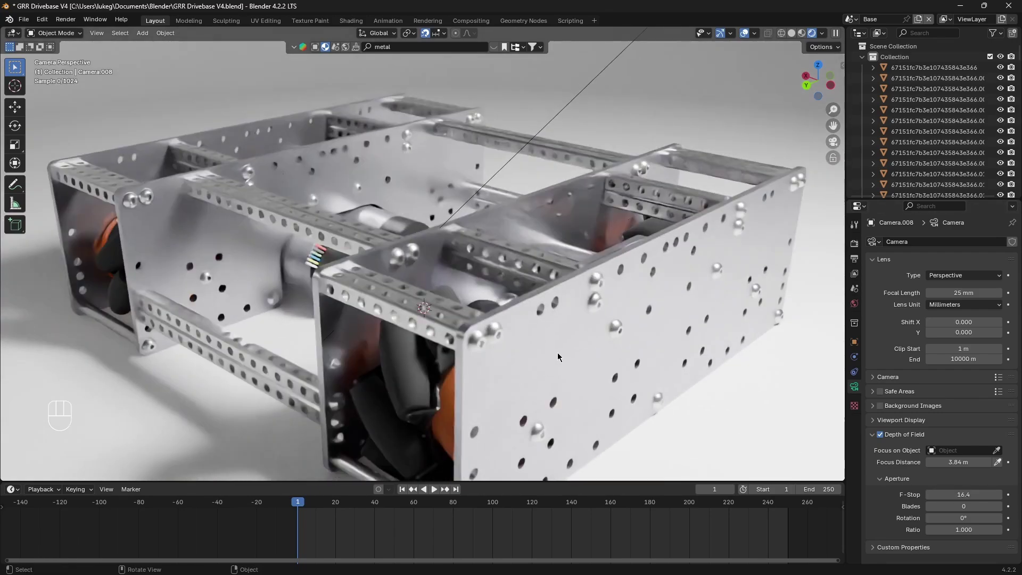
scroll(557, 354, down, 4)
key(ctrl+s)
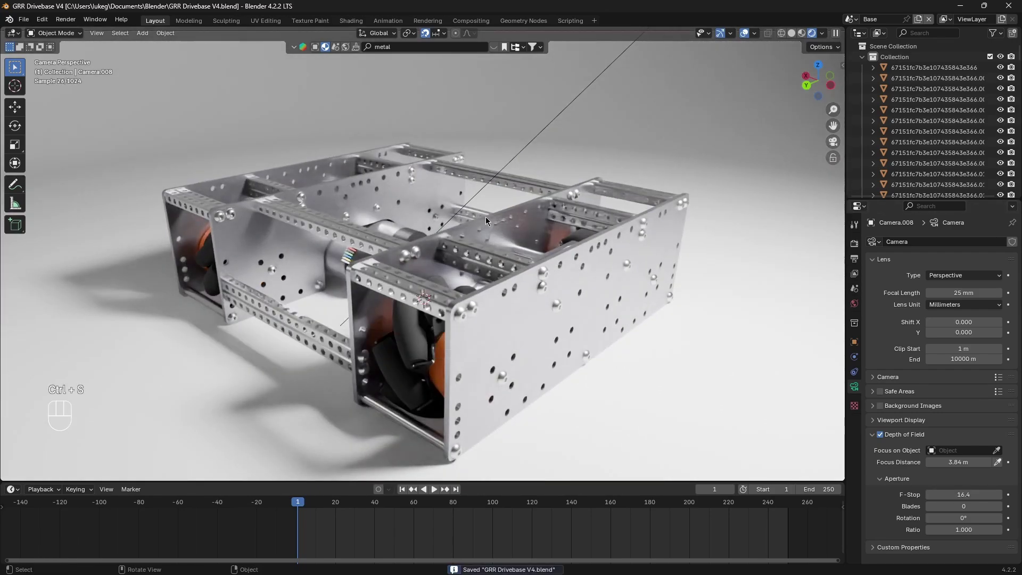
Switch the viewport to solid shading, check its depth-of-field option, and examine the focus blur on the drivebase's side plates and far rails.
scroll(486, 216, up, 5)
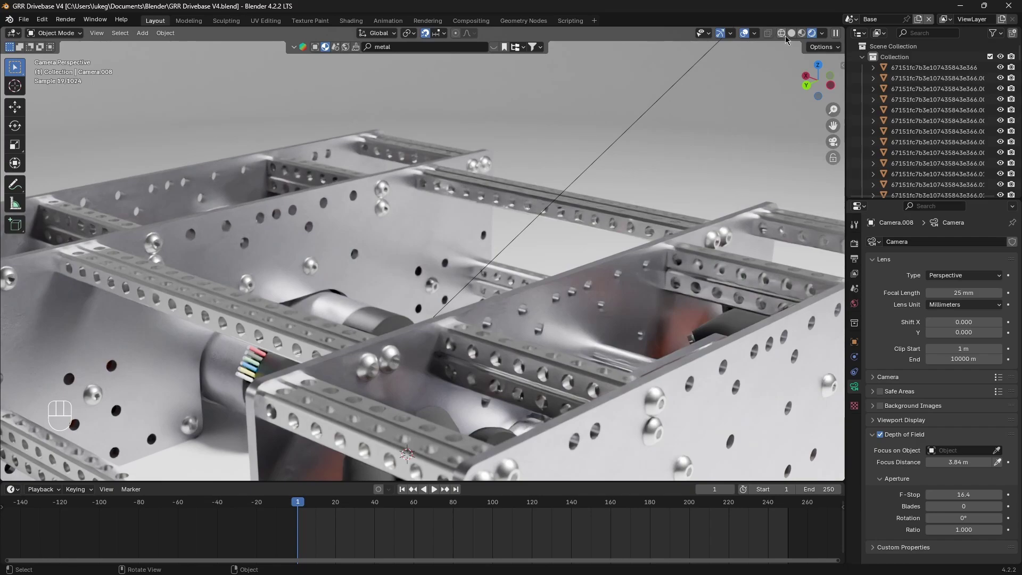
click(791, 33)
click(835, 33)
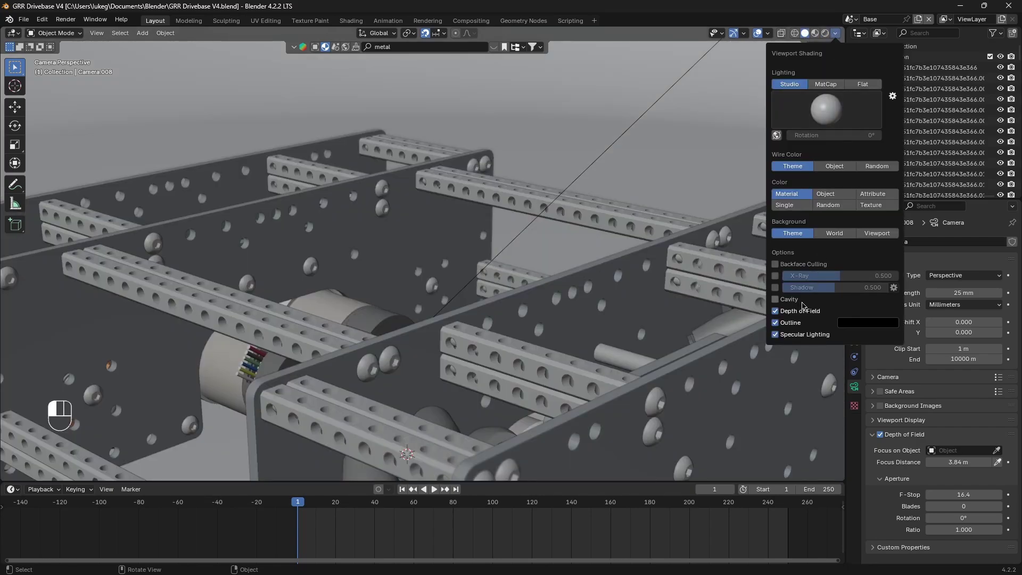
scroll(520, 203, up, 6)
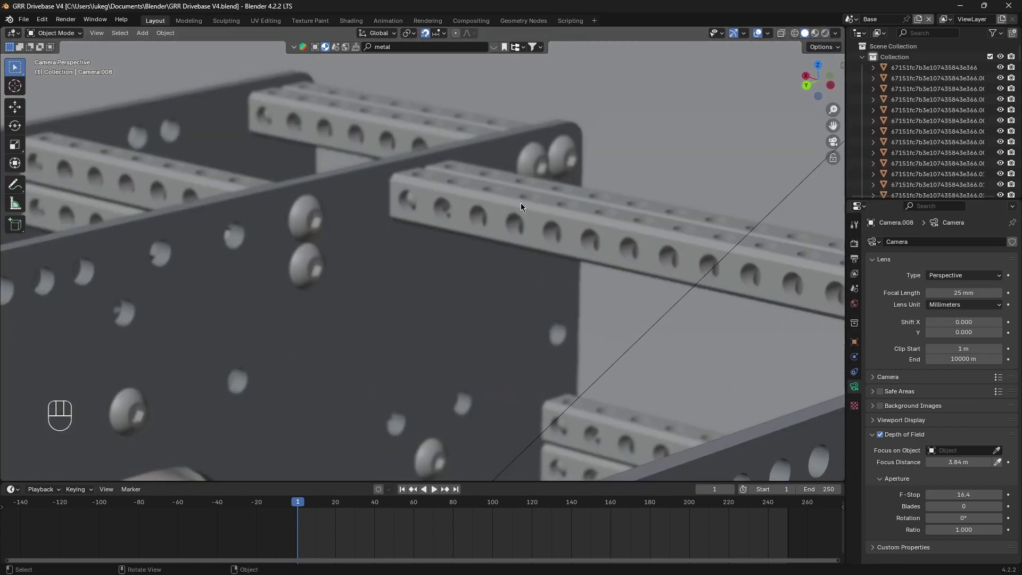
shift+middle_drag(520, 203, 558, 285)
scroll(558, 285, up, 5)
scroll(598, 298, down, 8)
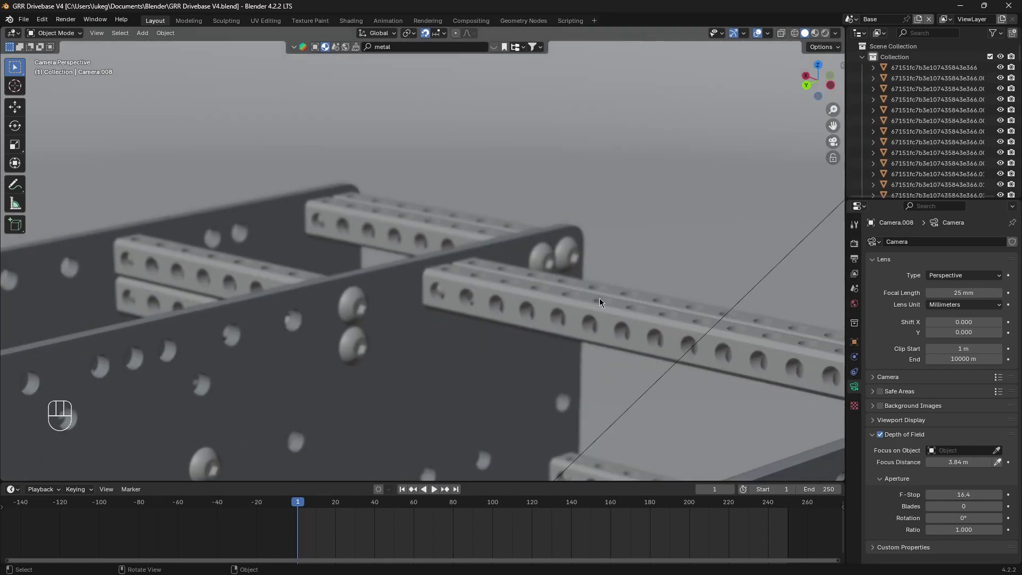
shift+middle_drag(589, 323, 585, 327)
scroll(586, 330, up, 3)
scroll(513, 287, down, 5)
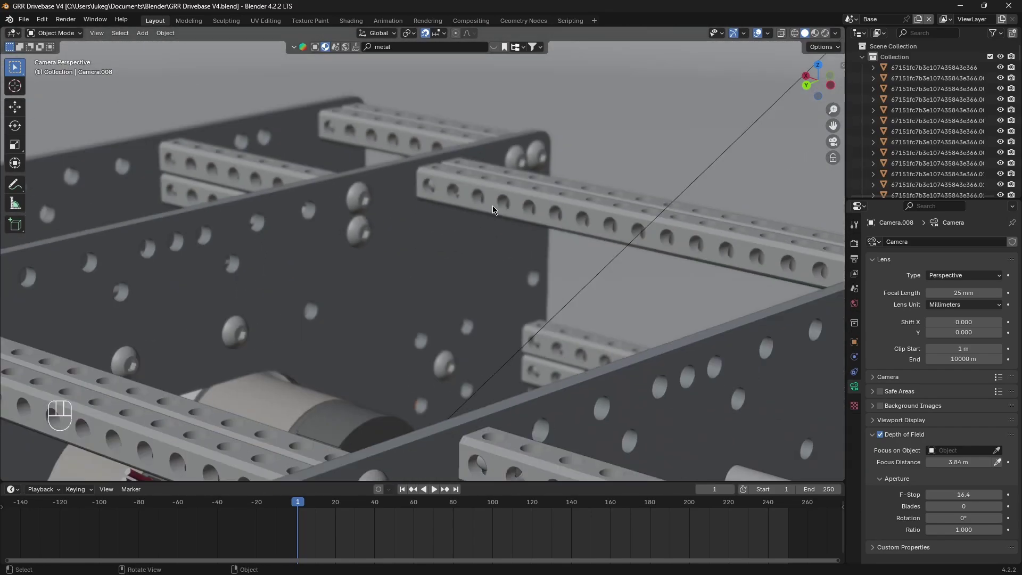
shift+middle_drag(493, 206, 550, 238)
scroll(528, 236, up, 2)
scroll(497, 296, down, 7)
Set the camera's aperture ratio to 2 and return the viewport to rendered shading.
click(955, 529)
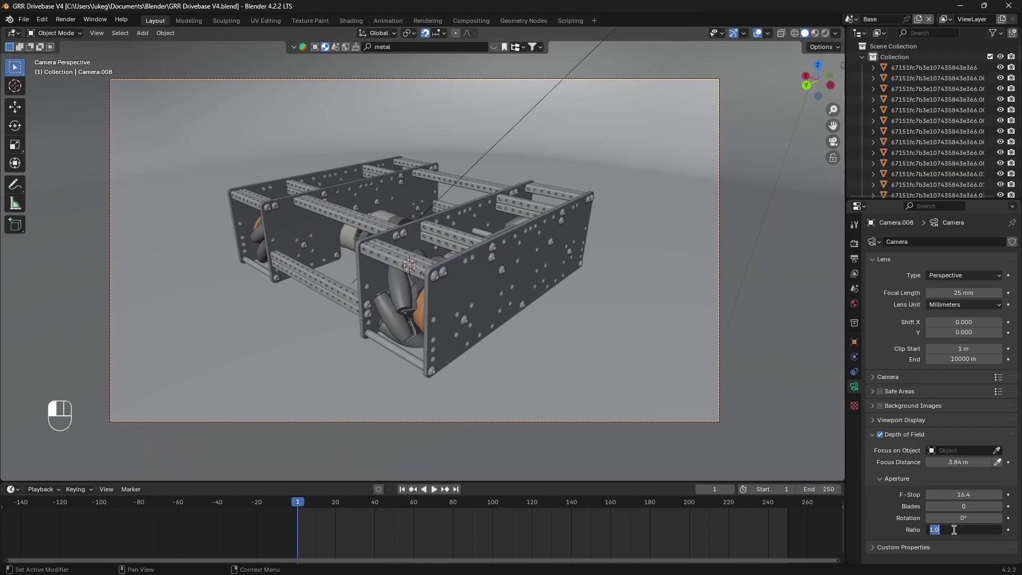
text(2)
key(Return)
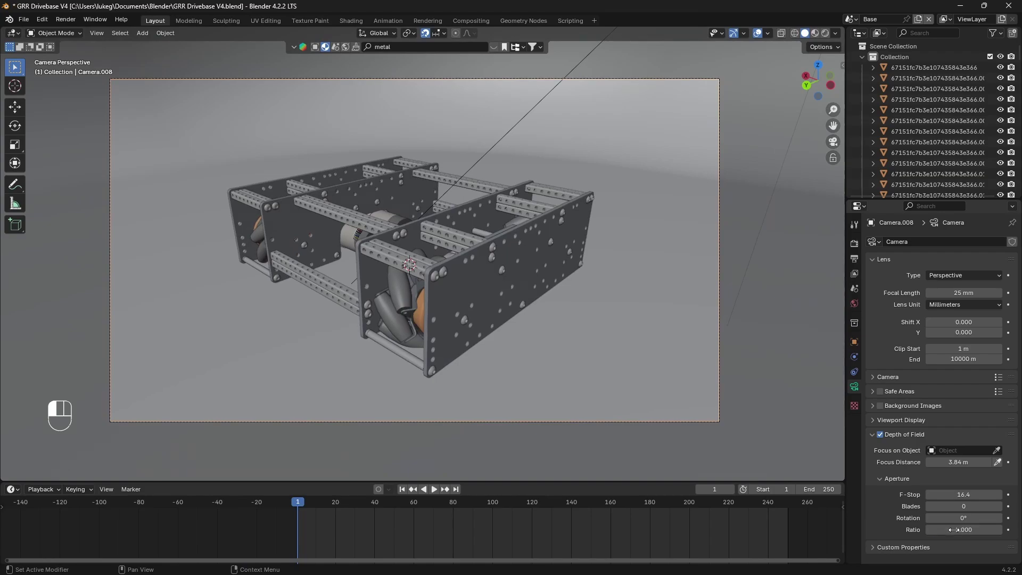
click(826, 36)
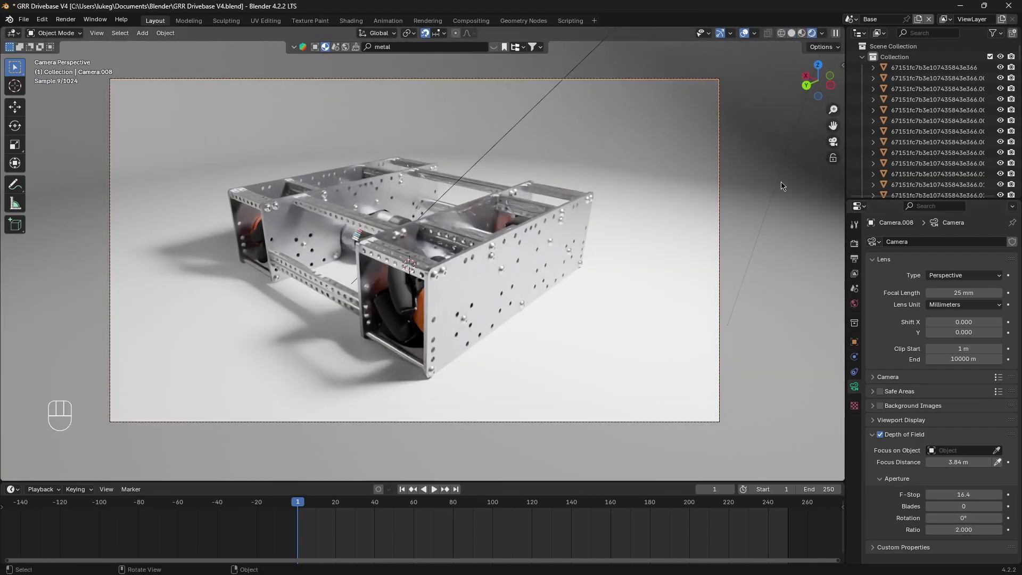
Set the output resolution to 2300 px by 1000 px for a wider frame.
click(855, 243)
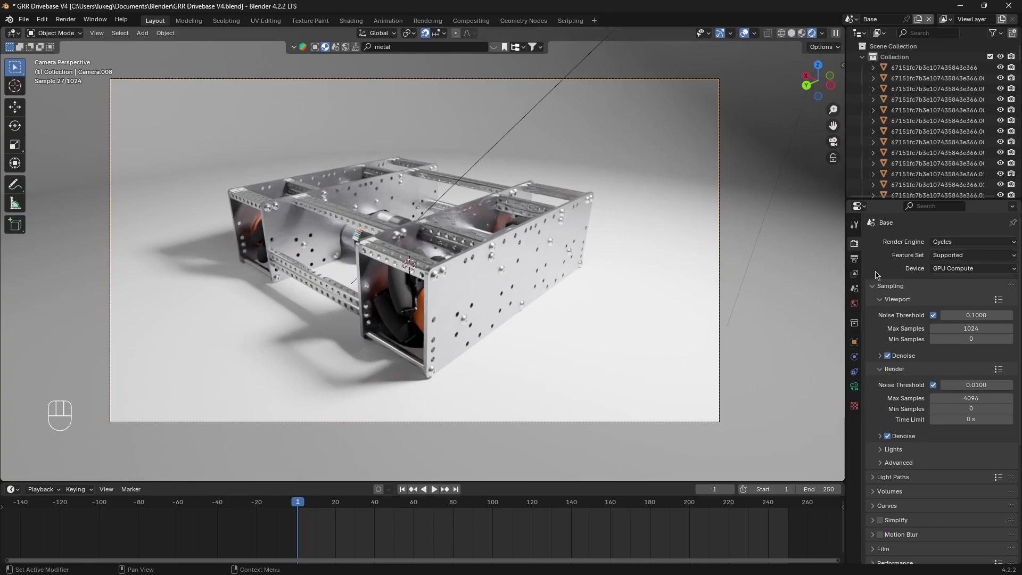
click(854, 258)
double_click(969, 256)
text(2300)
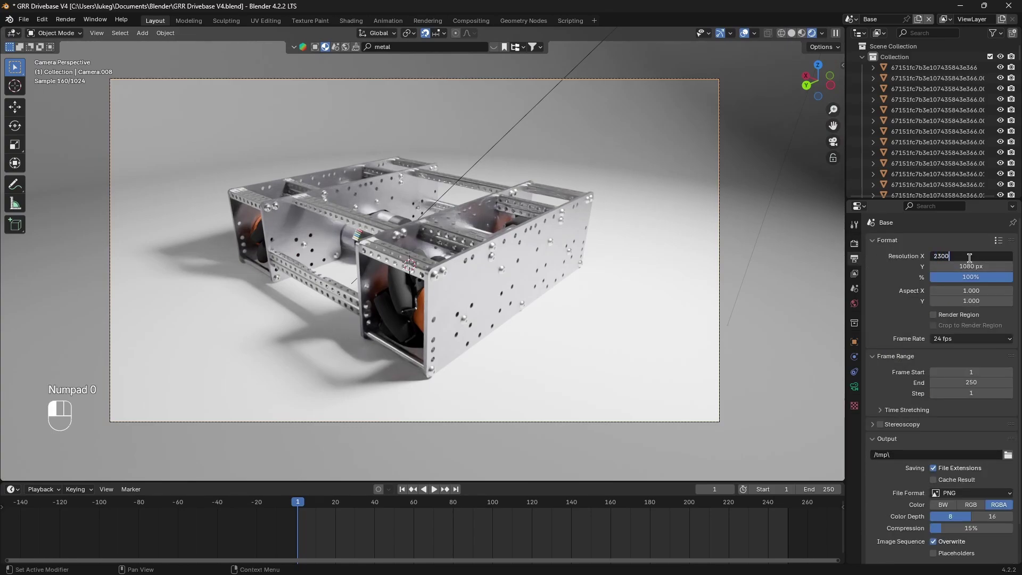
key(Return)
double_click(970, 266)
text(1)
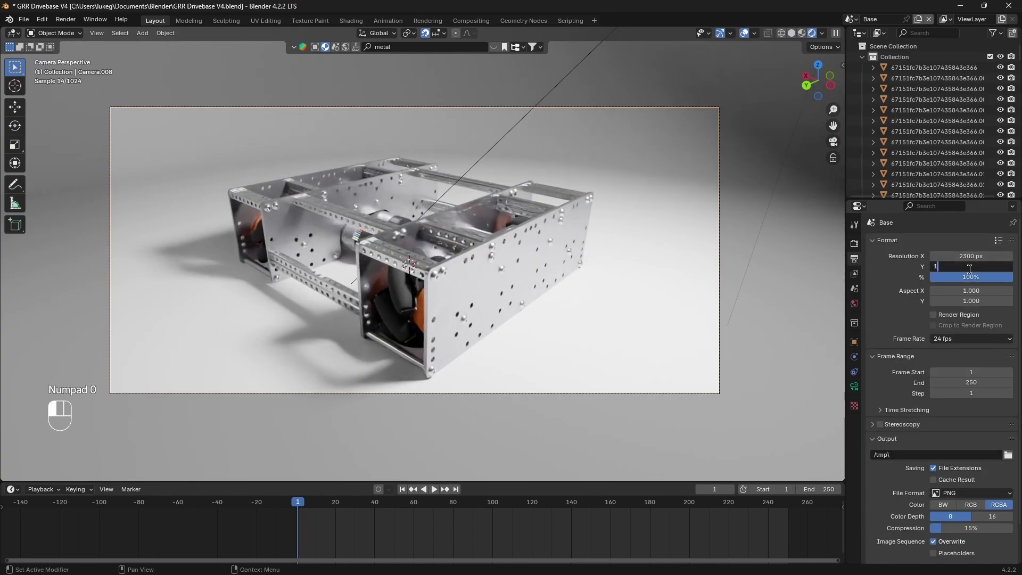
text(000)
key(Return)
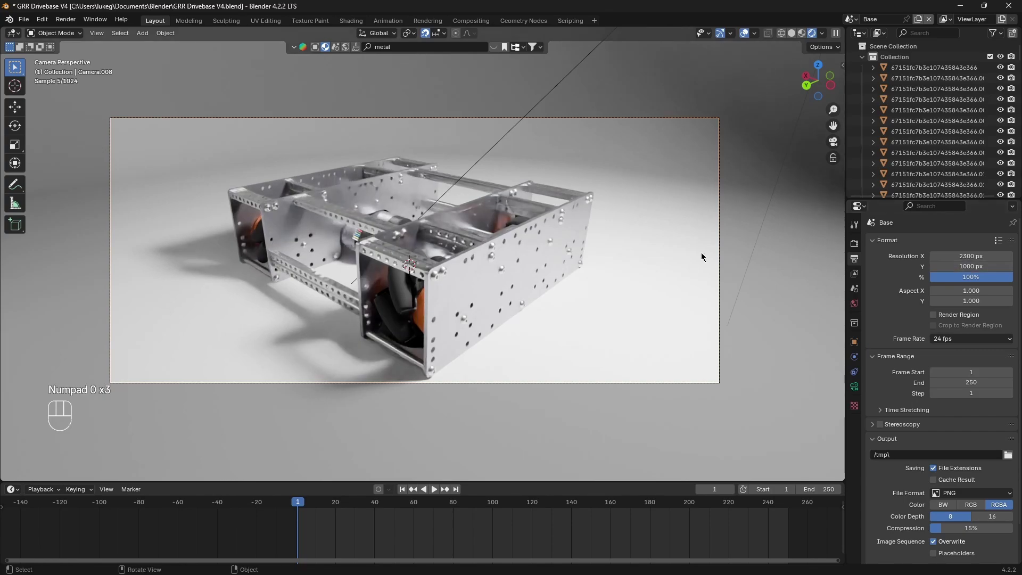
Walk the camera slightly backward so the whole drivebase fits inside the wider frame with some margin.
key(shift+grave)
key(s)
key(s)
key(w)
key(w)
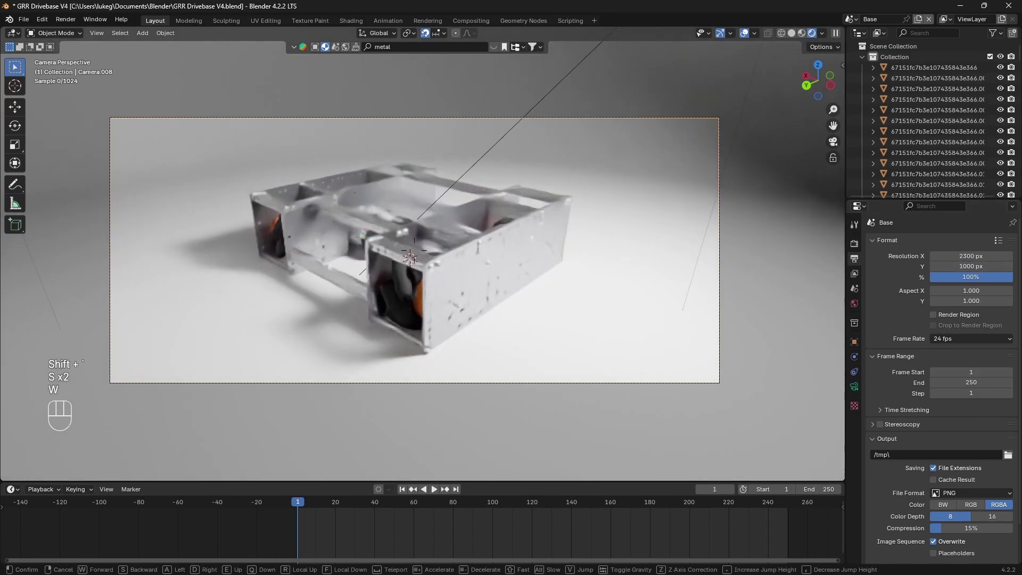
key(s)
click(642, 258)
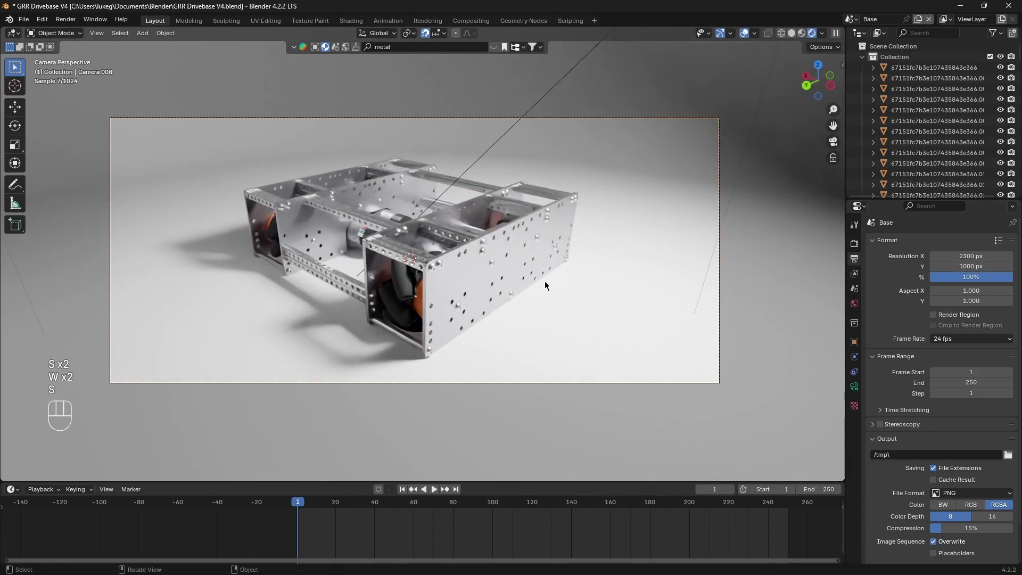
Select the backdrop plane and shift it slightly along the global Z axis to adjust its height beneath the drivebase.
middle_drag(545, 285, 316, 279)
scroll(515, 278, up, 1)
scroll(532, 282, up, 4)
middle_drag(506, 285, 502, 284)
click(576, 300)
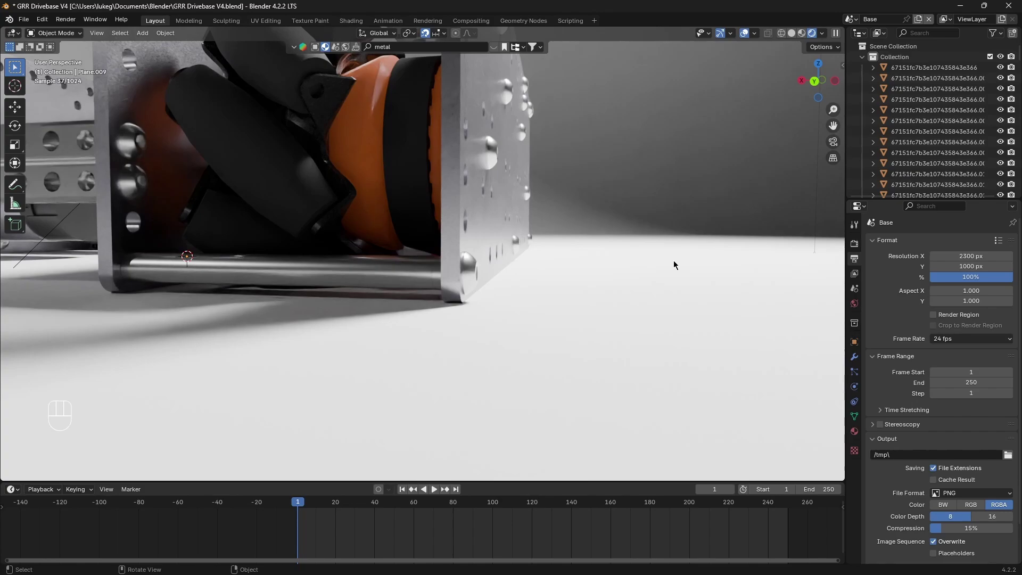
key(g)
key(z)
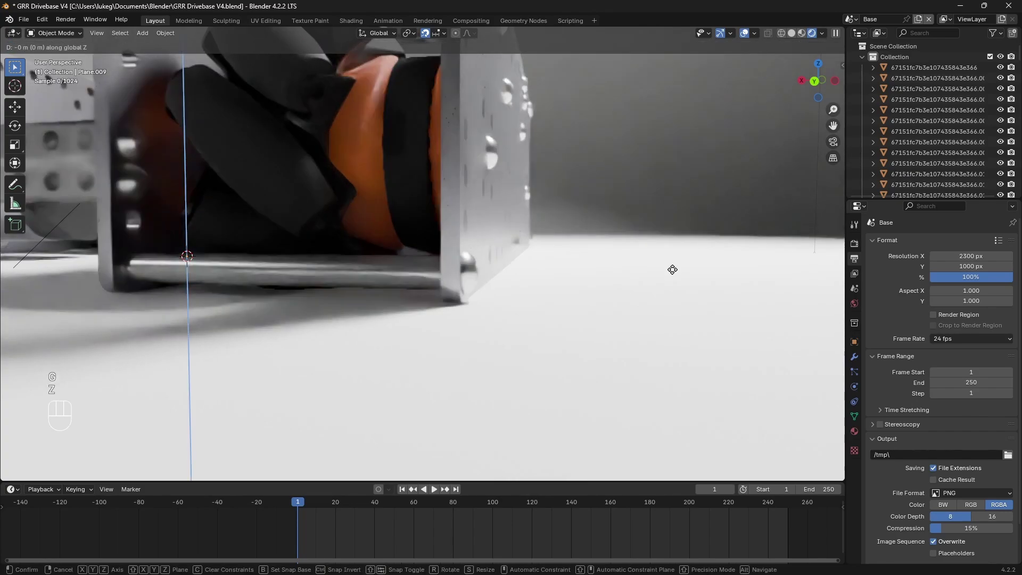
click(630, 261)
Return to the camera view and hide the viewport overlays for a clean preview of the frame.
key(KP_0)
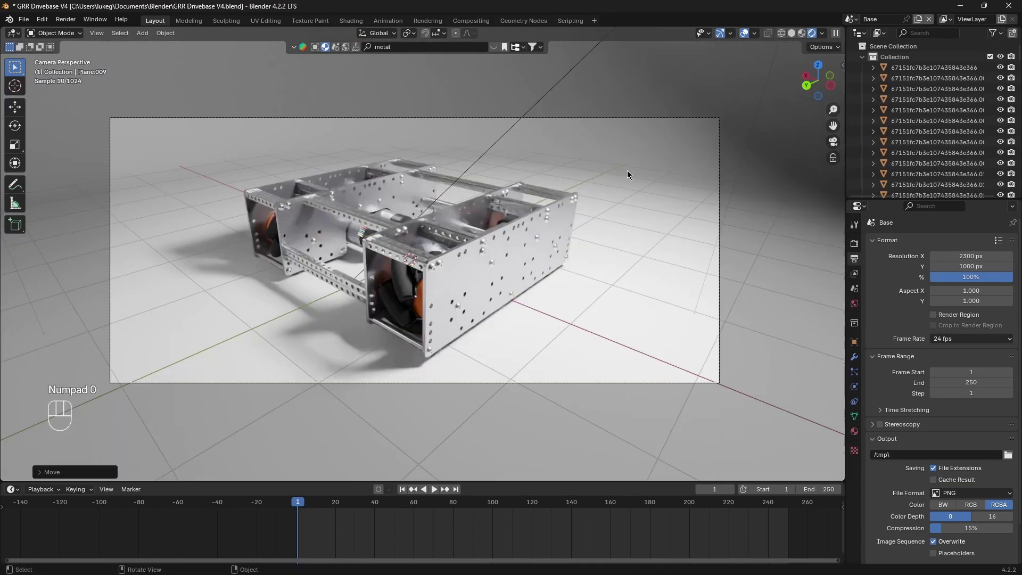
click(744, 33)
scroll(526, 216, up, 1)
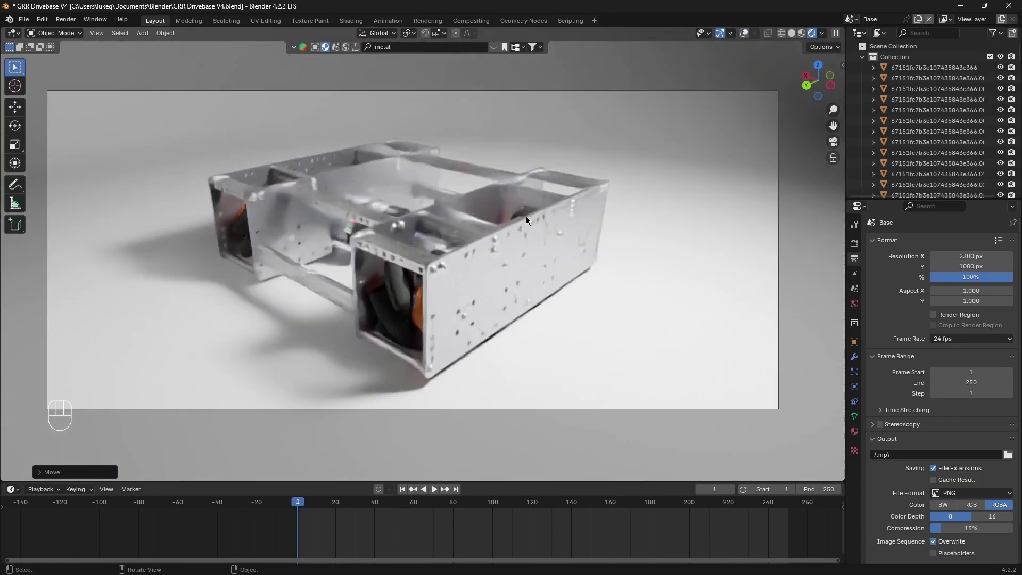
Try several BlenderKit metal materials on the backdrop plane, including Old Metal, Frozen white metal and Metal.003.
click(855, 432)
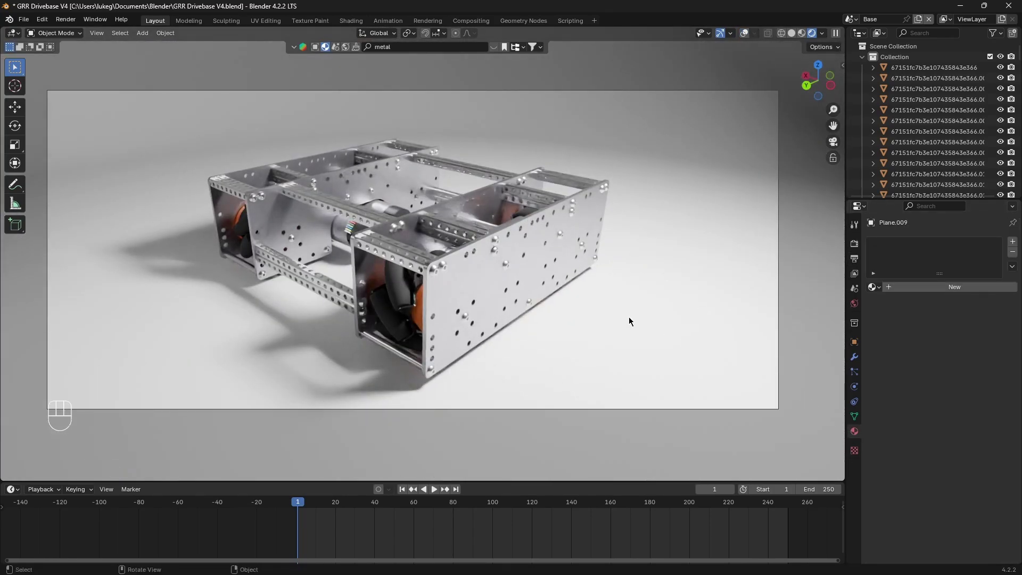
click(491, 46)
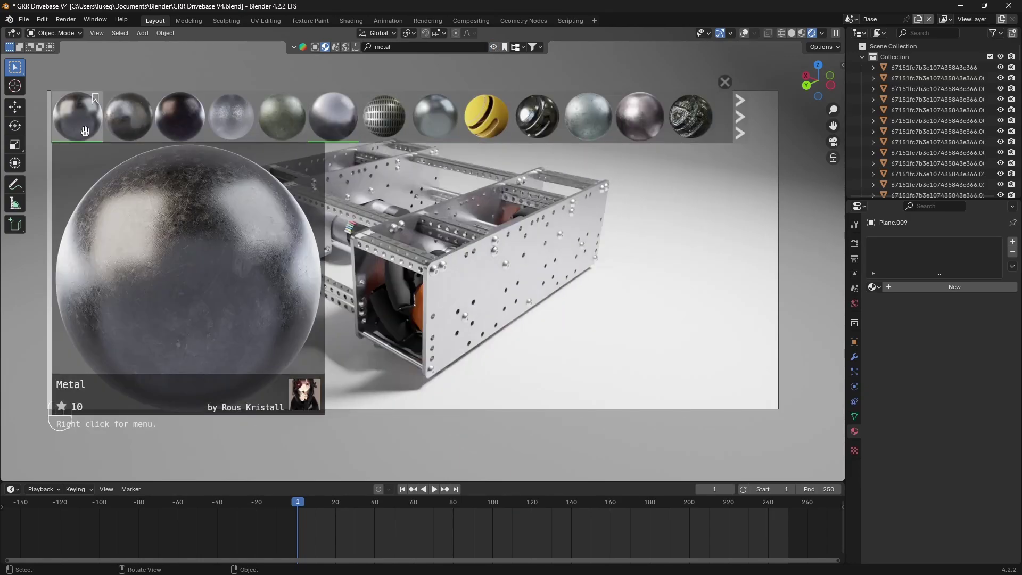
click(77, 116)
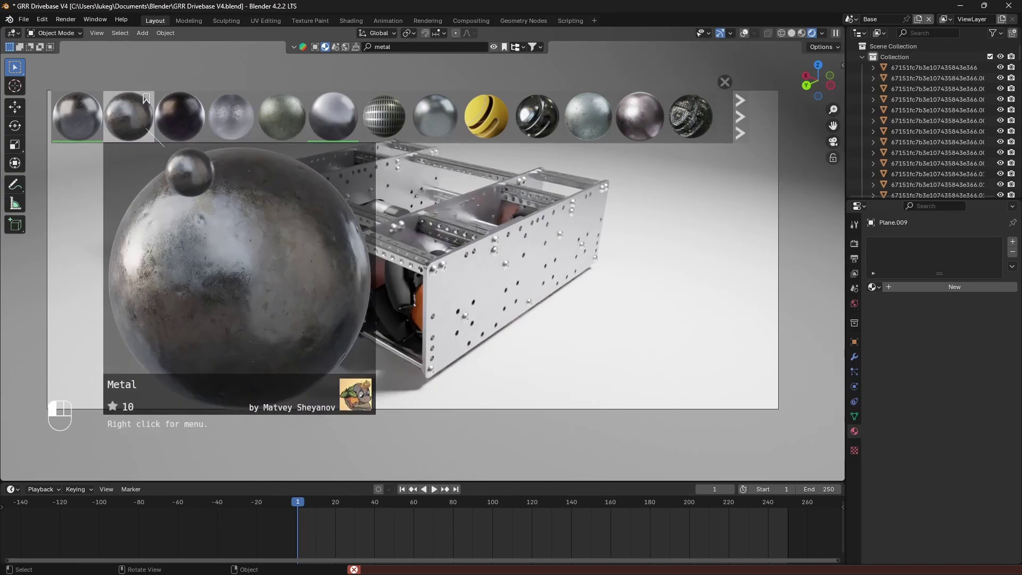
click(128, 116)
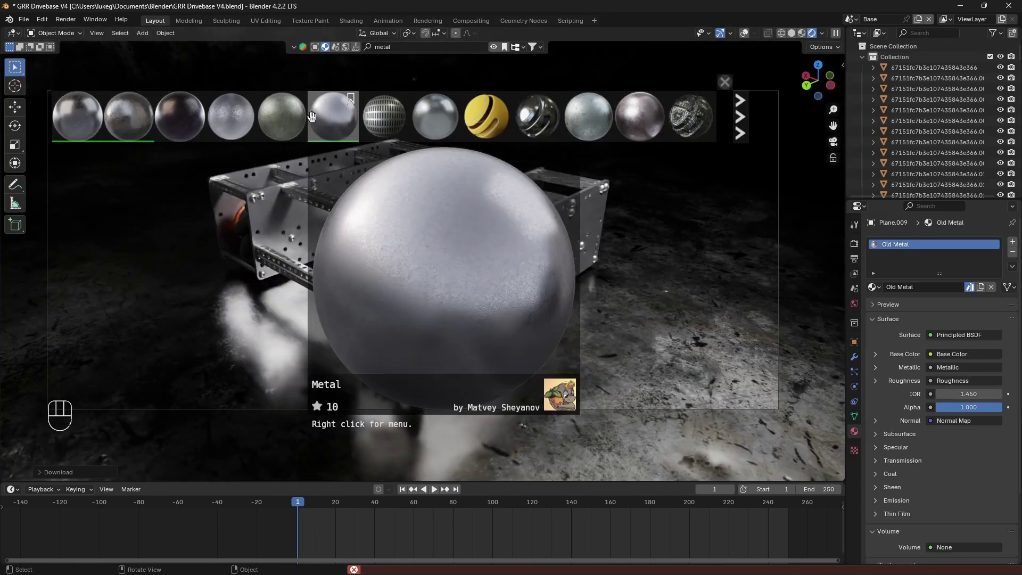
click(435, 116)
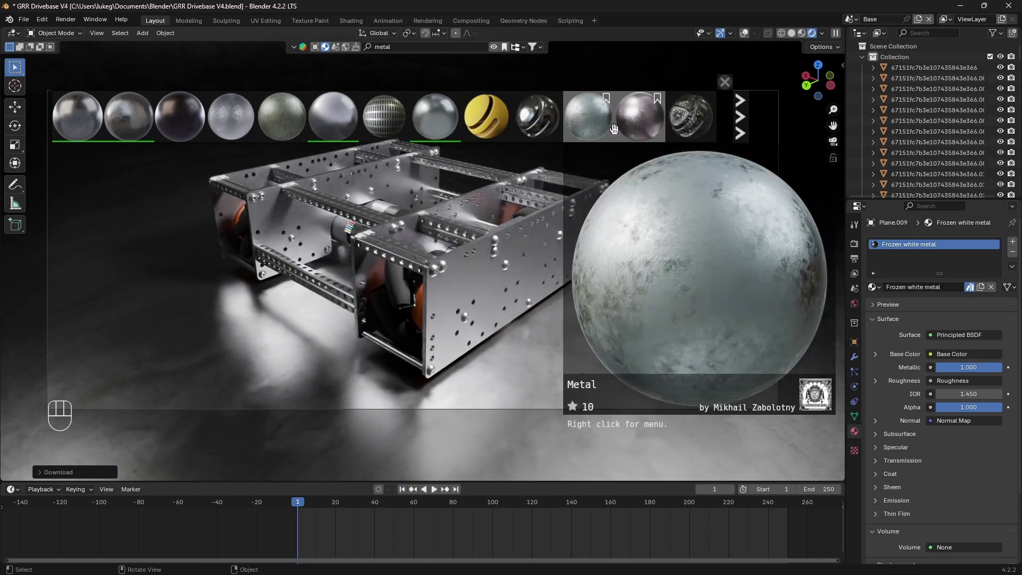
drag(614, 129, 436, 240)
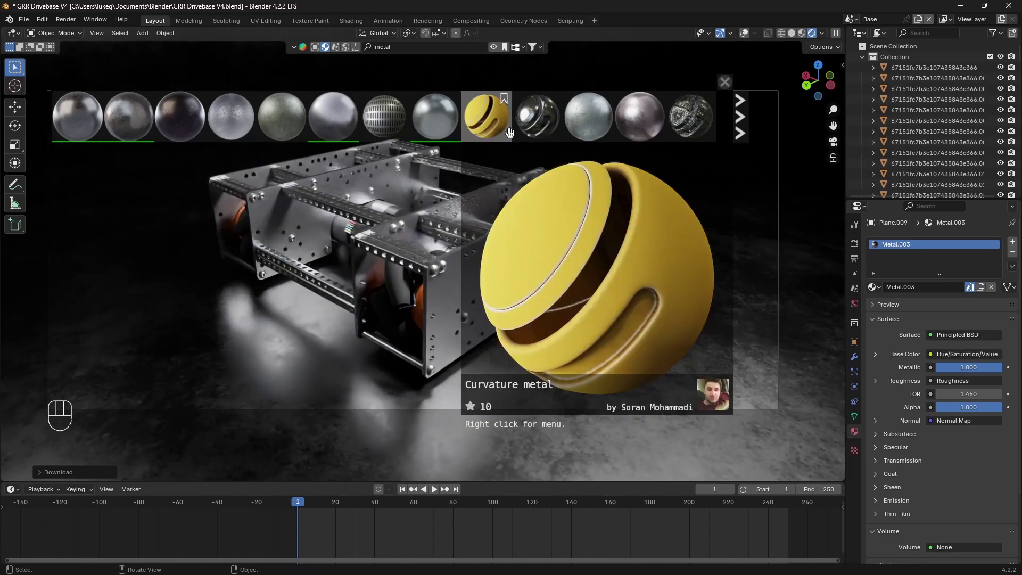
Replace the backdrop plane's metal with a new plain Principled BSDF material and set its metallic value to 0.
click(1012, 252)
click(940, 288)
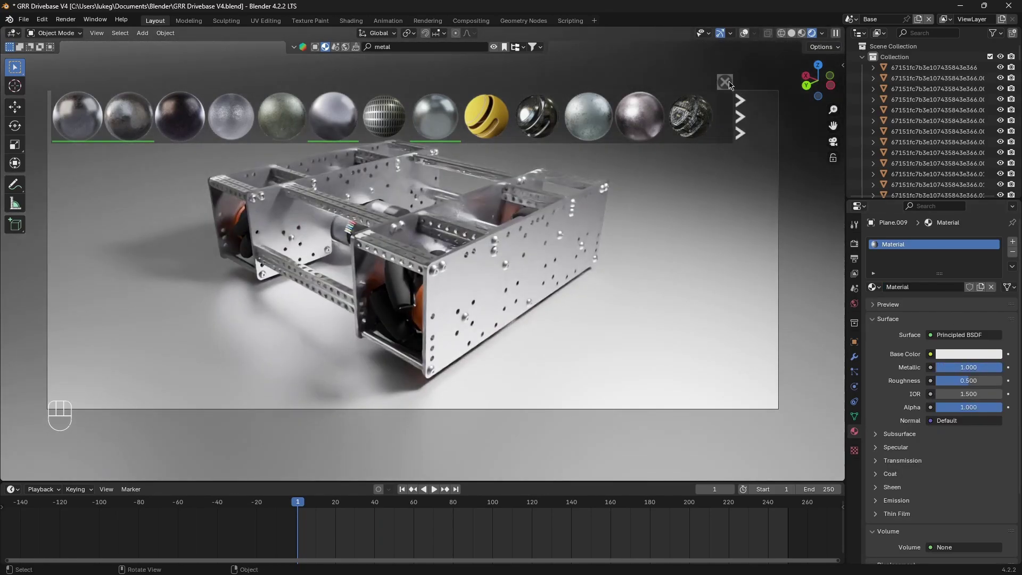
click(725, 81)
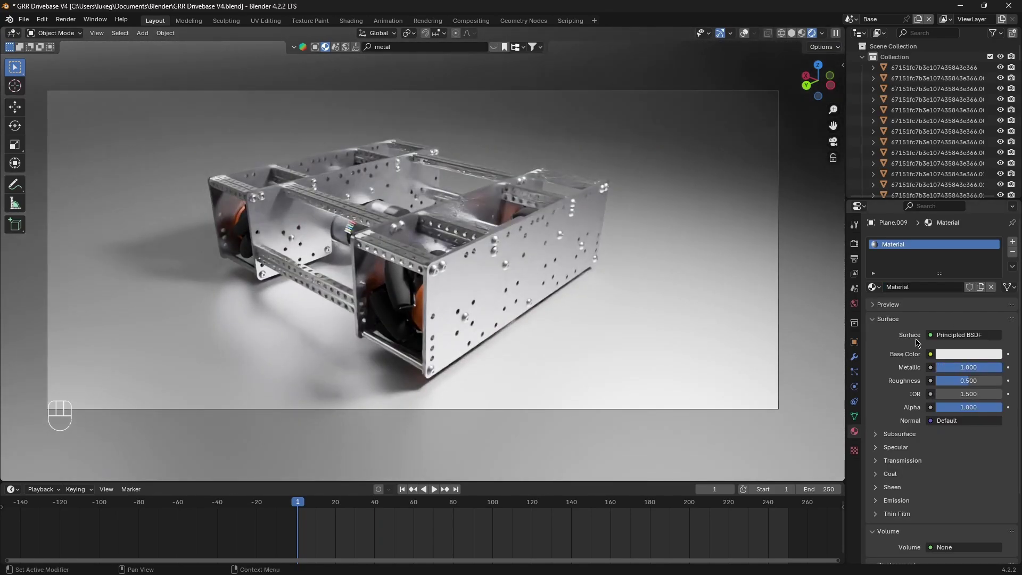
drag(969, 367, 939, 367)
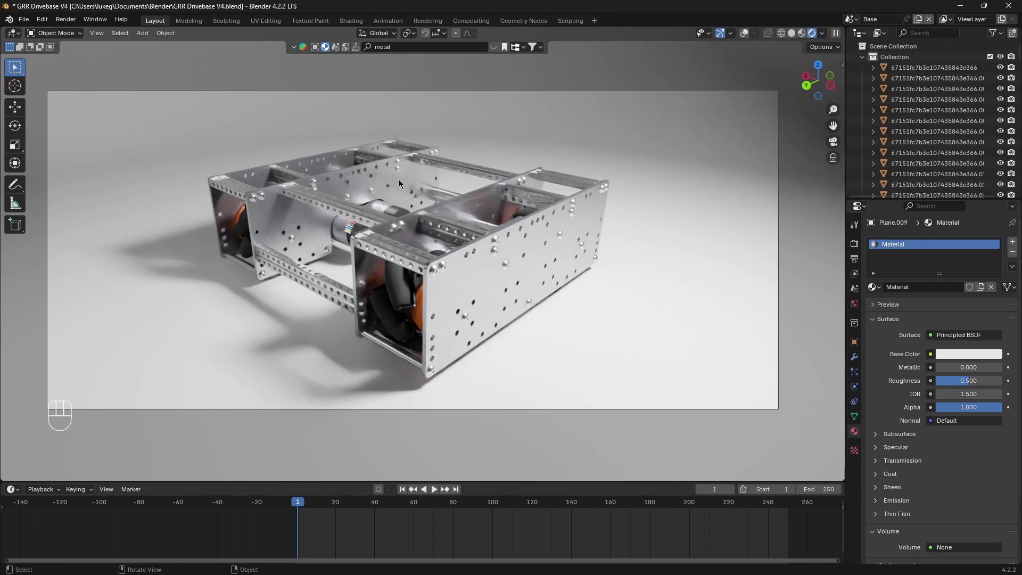
Render the still image with Cycles and maximize the render window to view the whole frame.
click(854, 243)
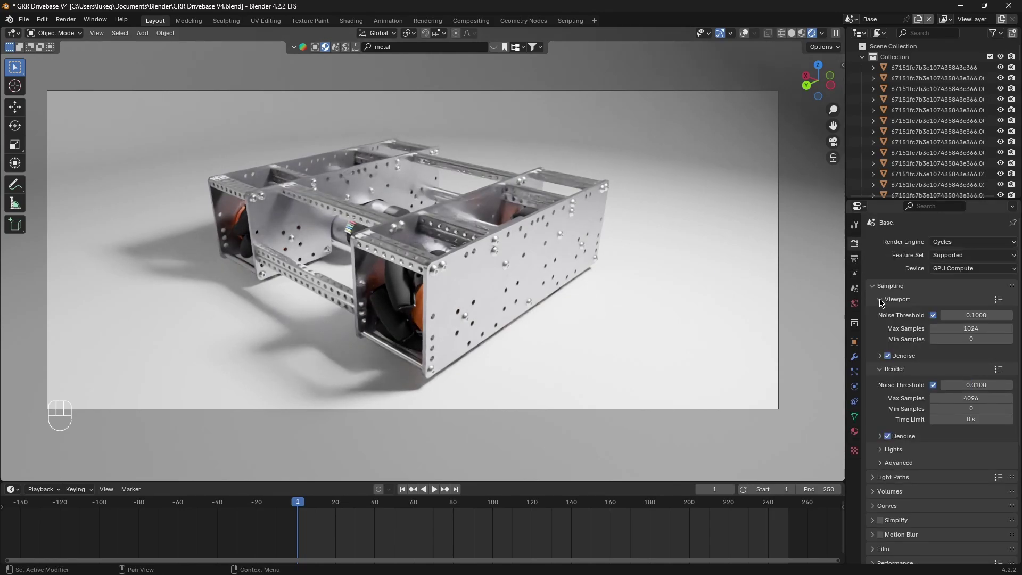
click(66, 19)
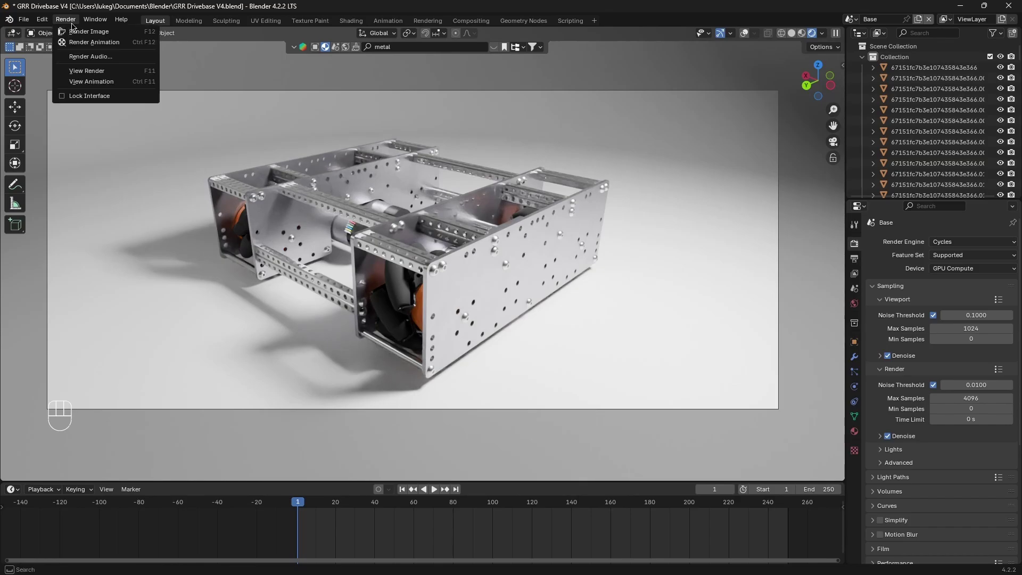
click(79, 33)
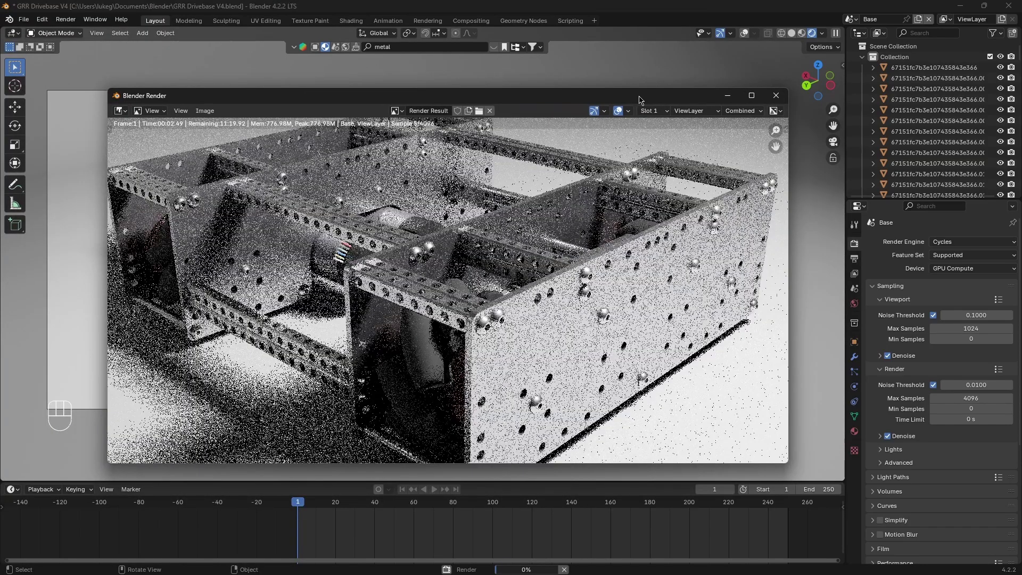
double_click(638, 96)
scroll(613, 228, down, 1)
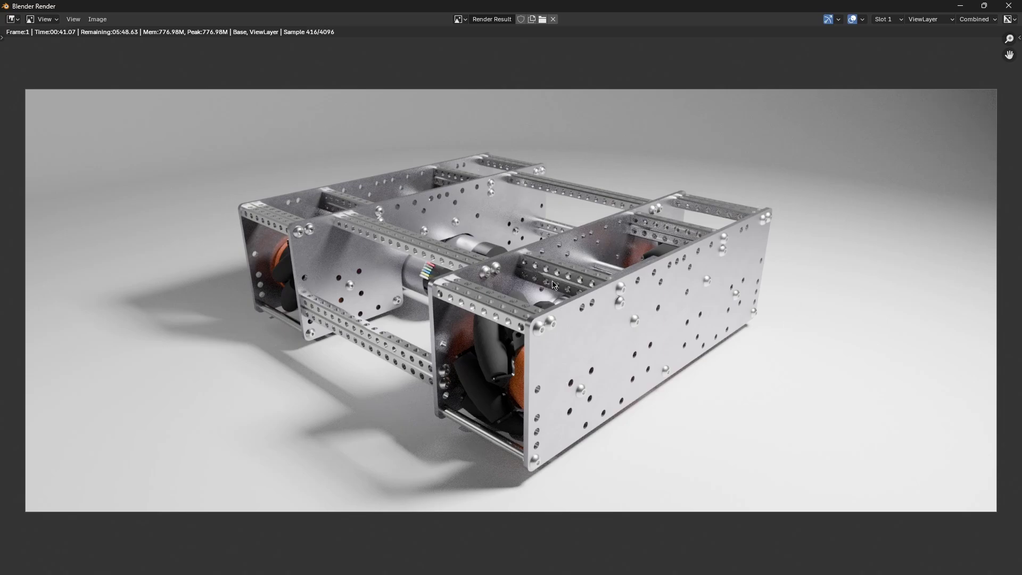
scroll(532, 285, down, 1)
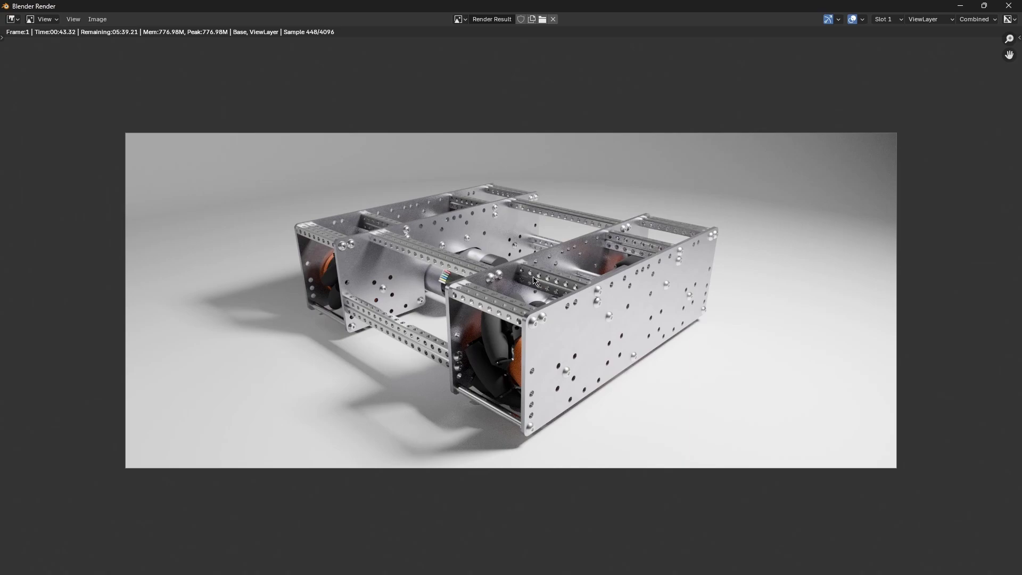
scroll(533, 279, up, 1)
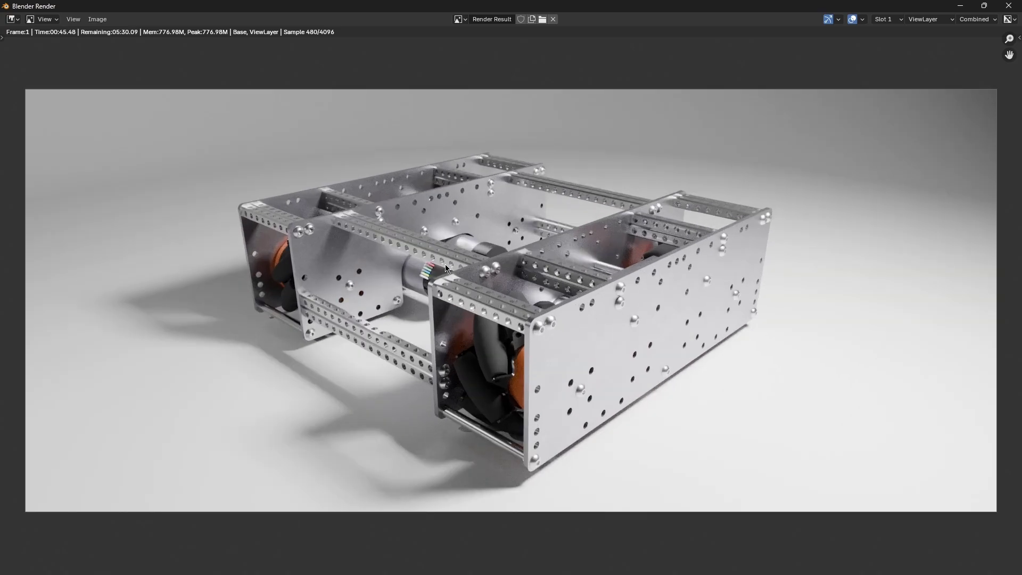